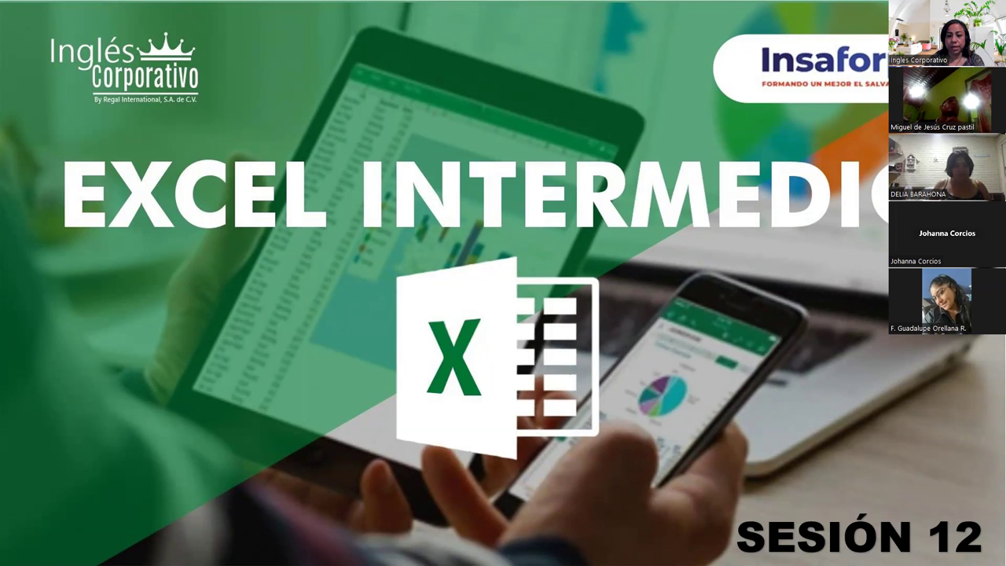
- Advance the slideshow past the agenda slide to the CONSOLIDACIÓN DE DATOS slide
key(Right)
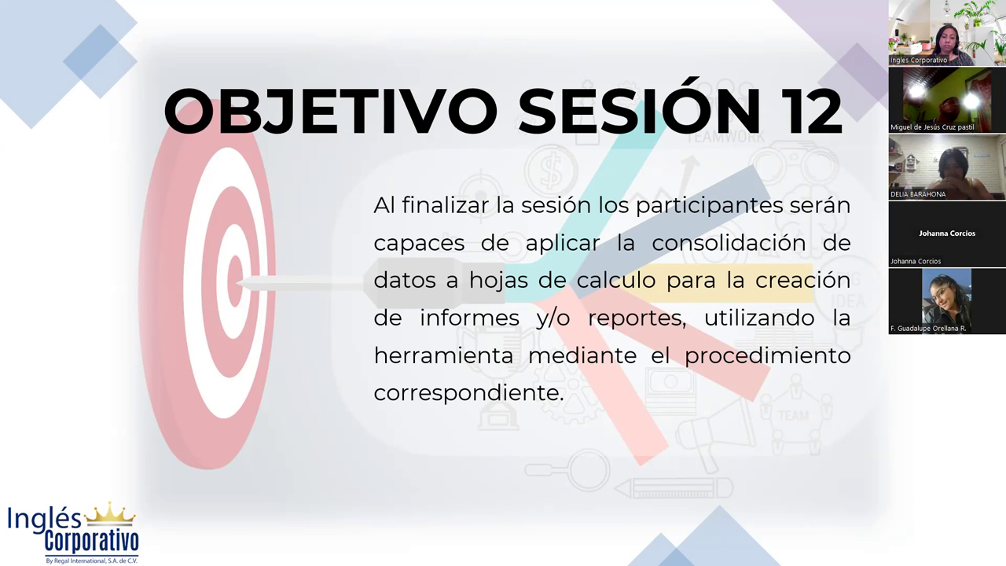
key(Right)
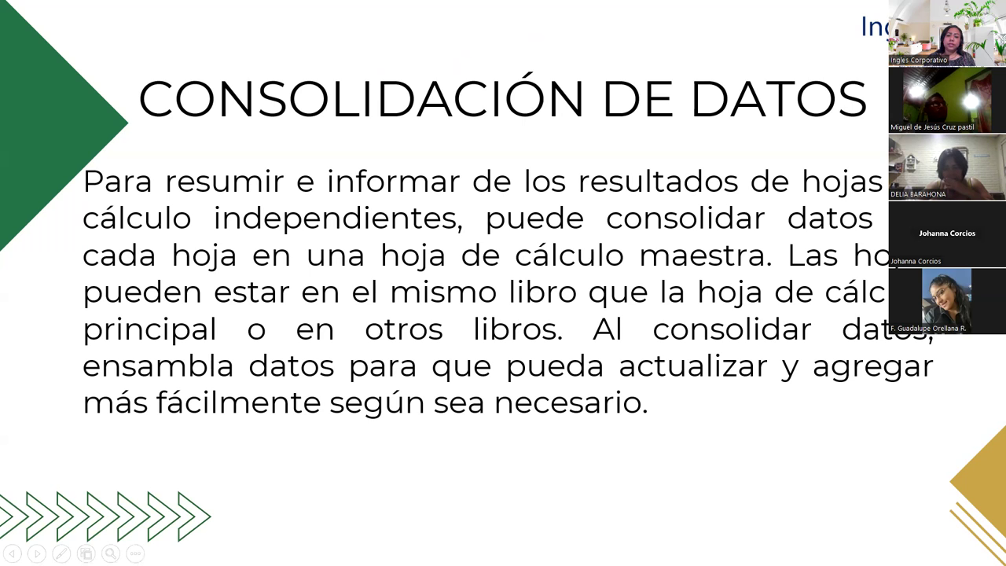
- Advance through the PASOS PARA CONSOLIDAR DATOS slides to the Consolidar command slide
key(Right)
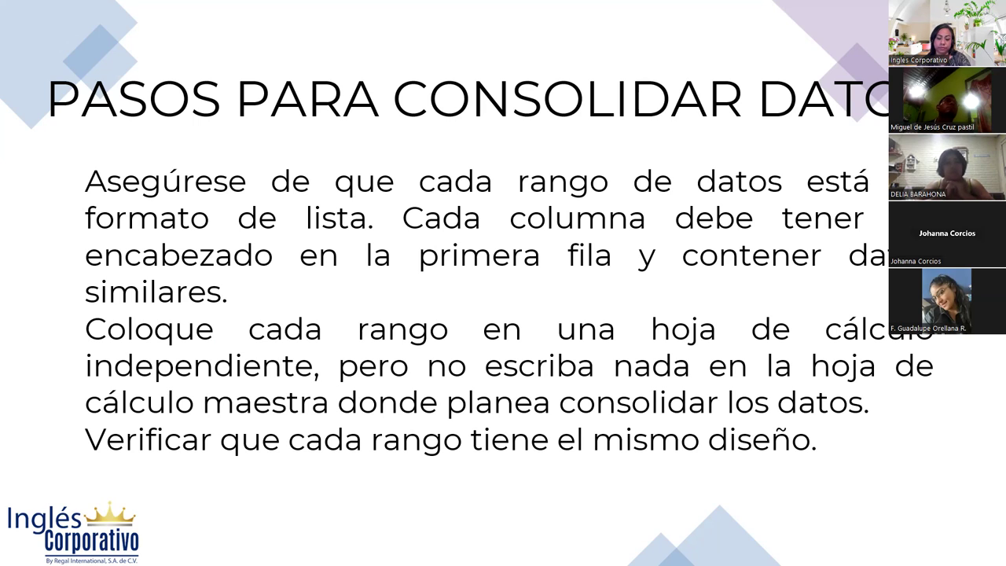
key(Right)
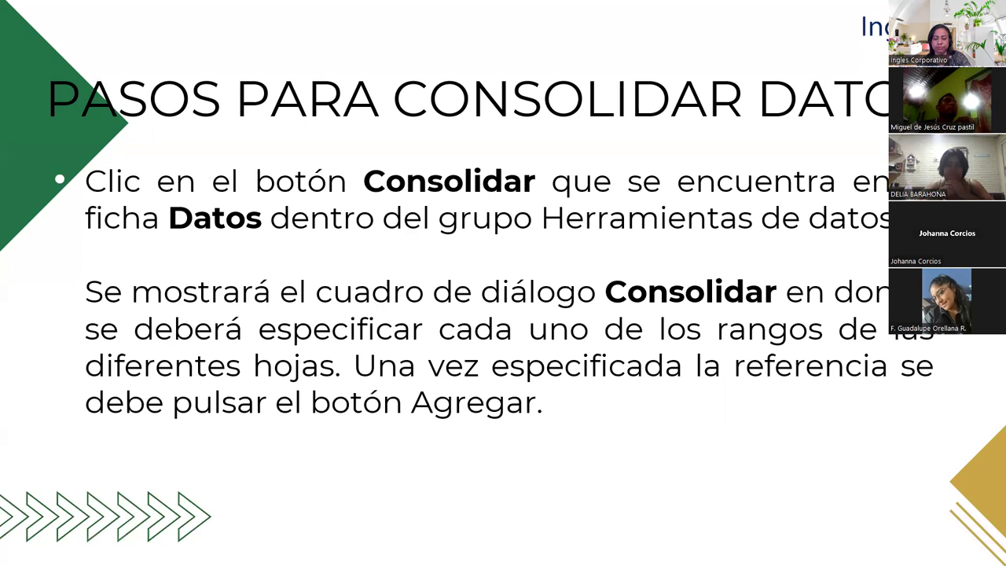
- Advance past the Consolidar settings slide to the Desarrollo slide
key(Right)
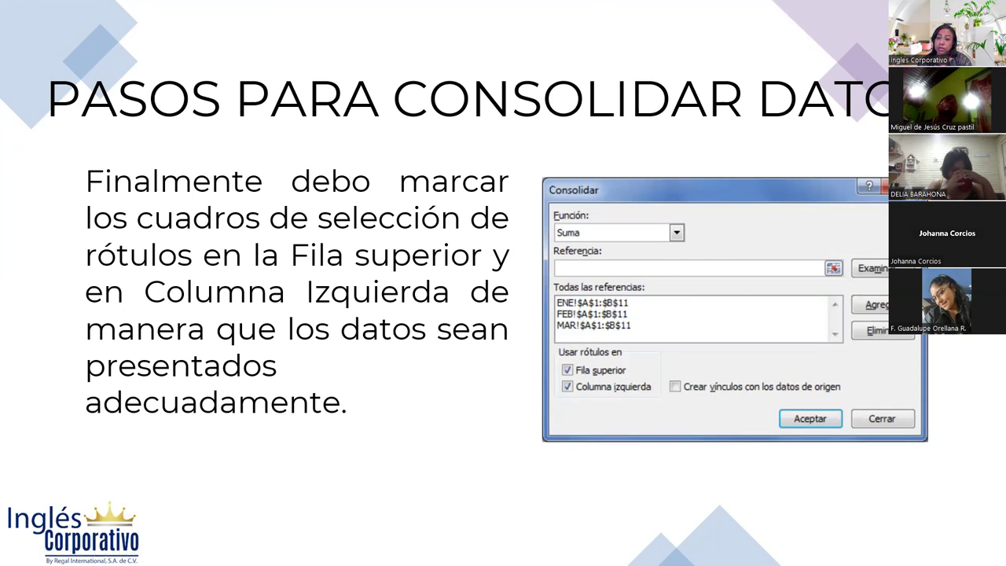
key(Right)
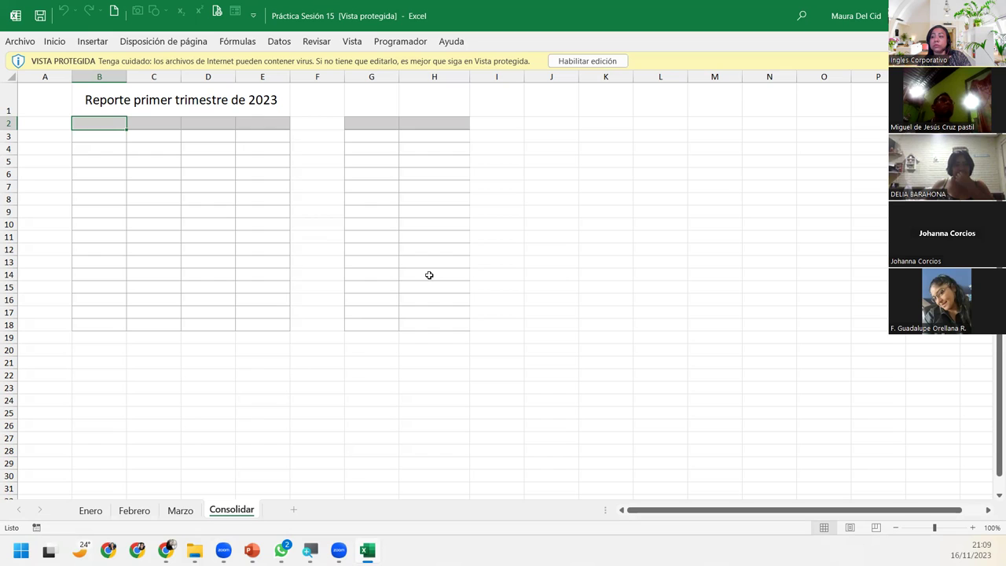
- Enable editing on the protected Práctica Sesión 15 workbook
click(592, 61)
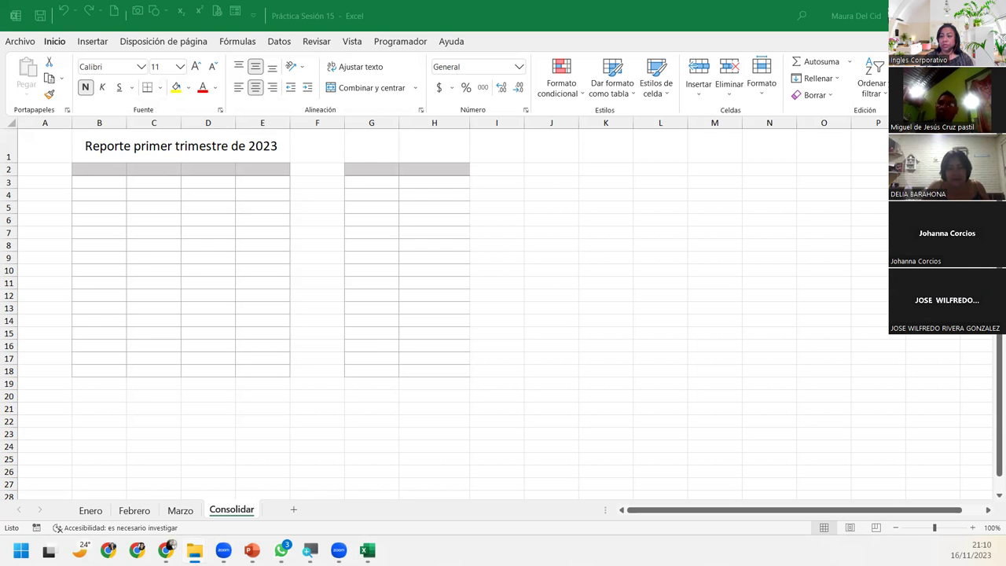
- Browse the Enero, Febrero and Marzo sales sheets, then go to the Consolidar report sheet
click(98, 509)
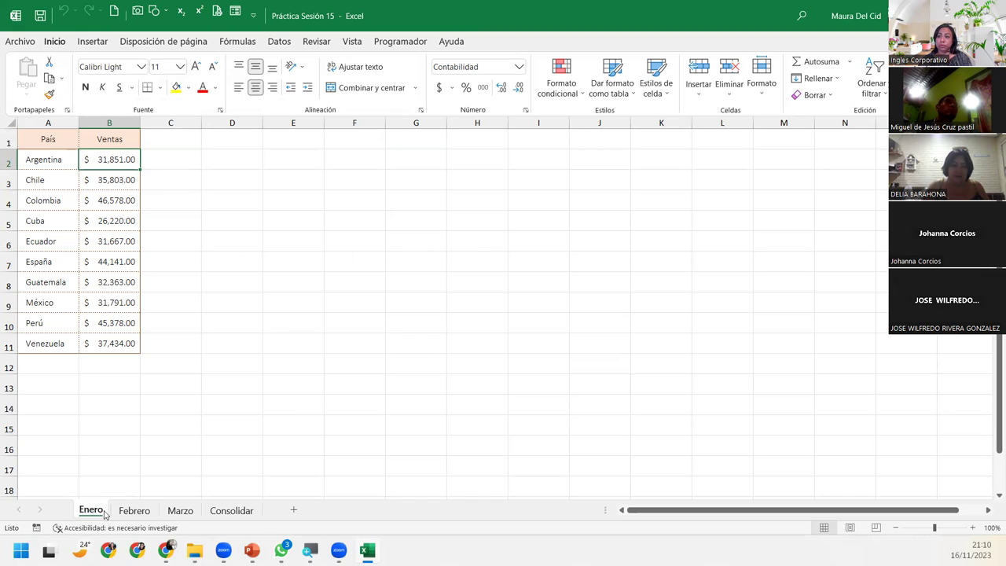
click(130, 512)
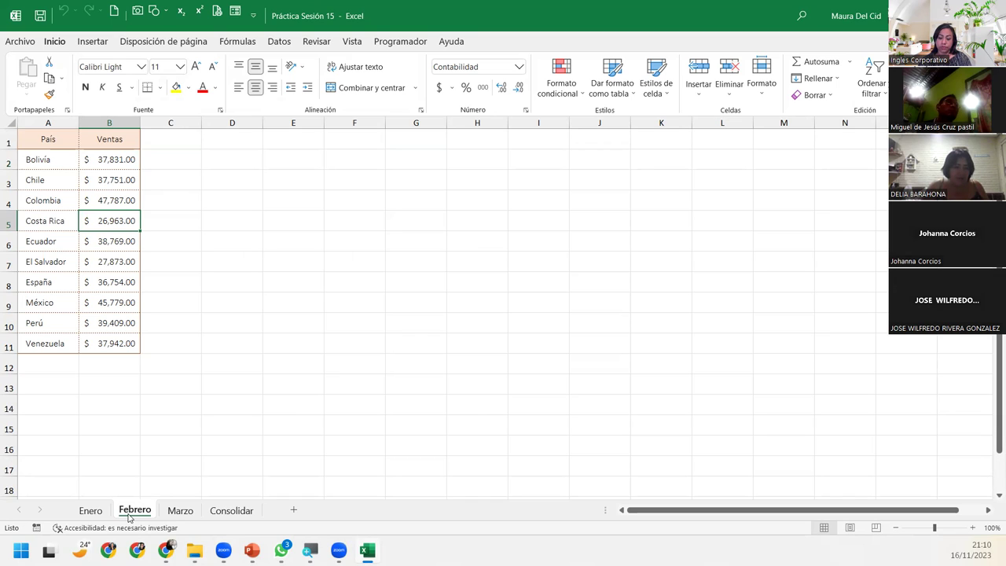
click(180, 510)
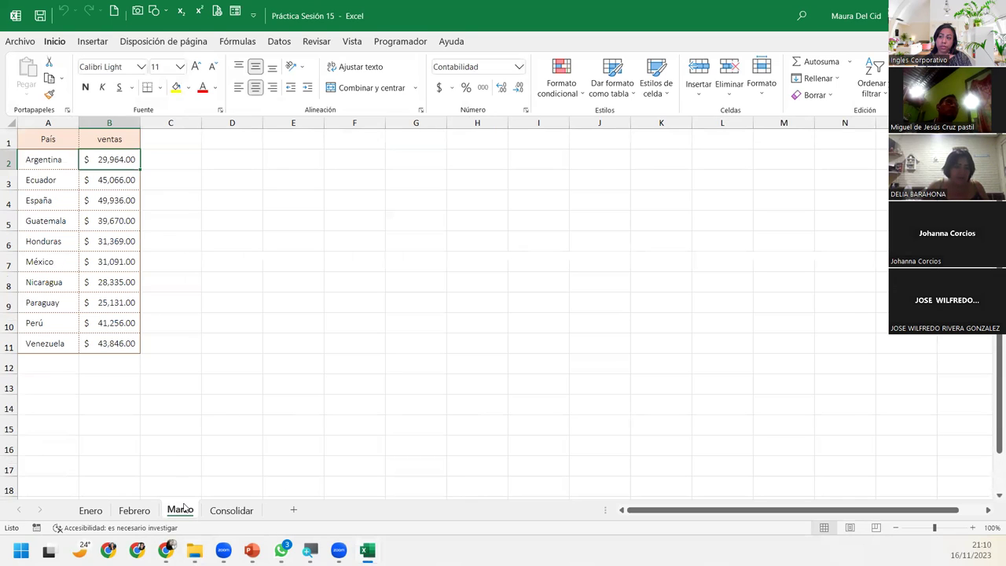
click(112, 160)
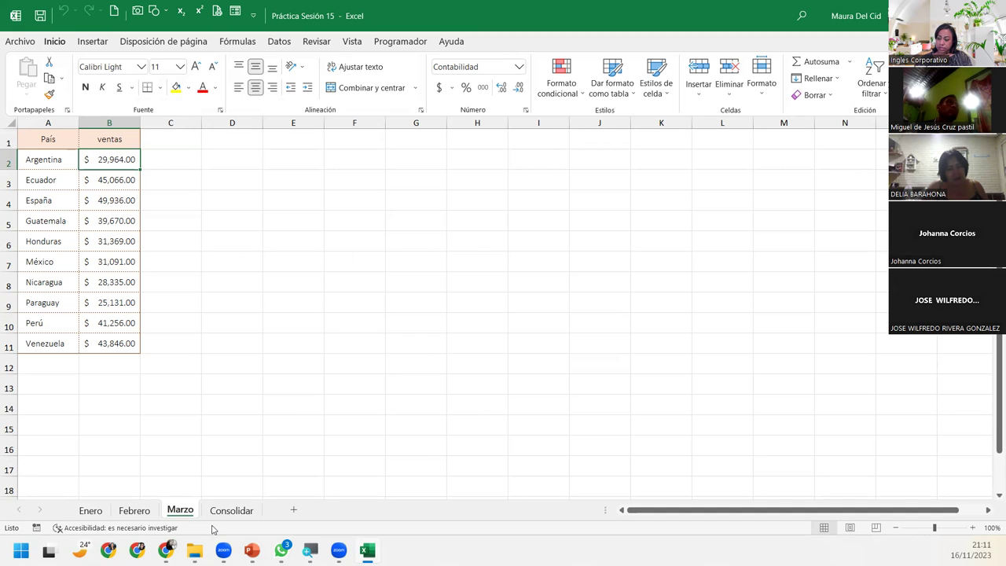
click(134, 510)
click(101, 511)
click(134, 510)
click(182, 511)
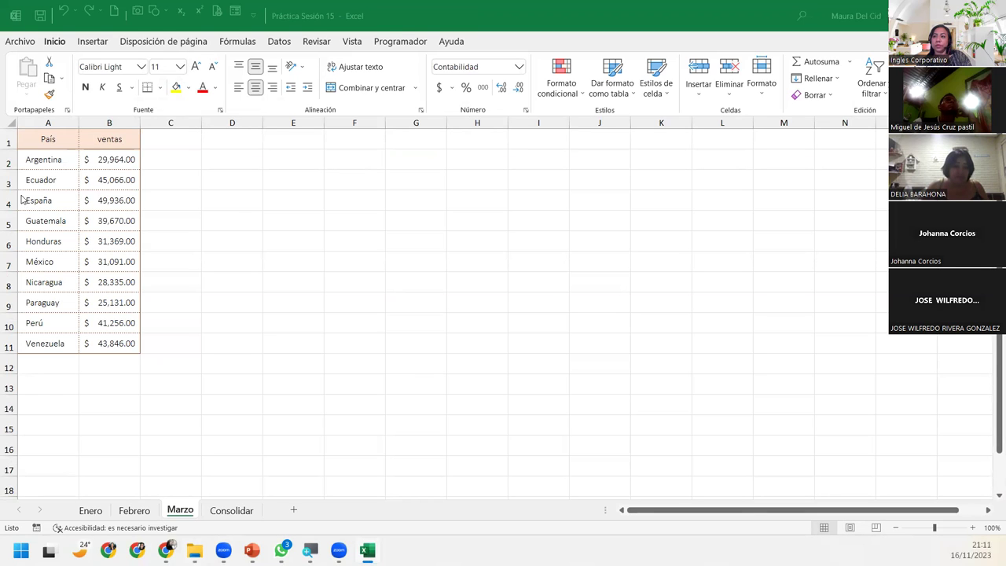
click(224, 511)
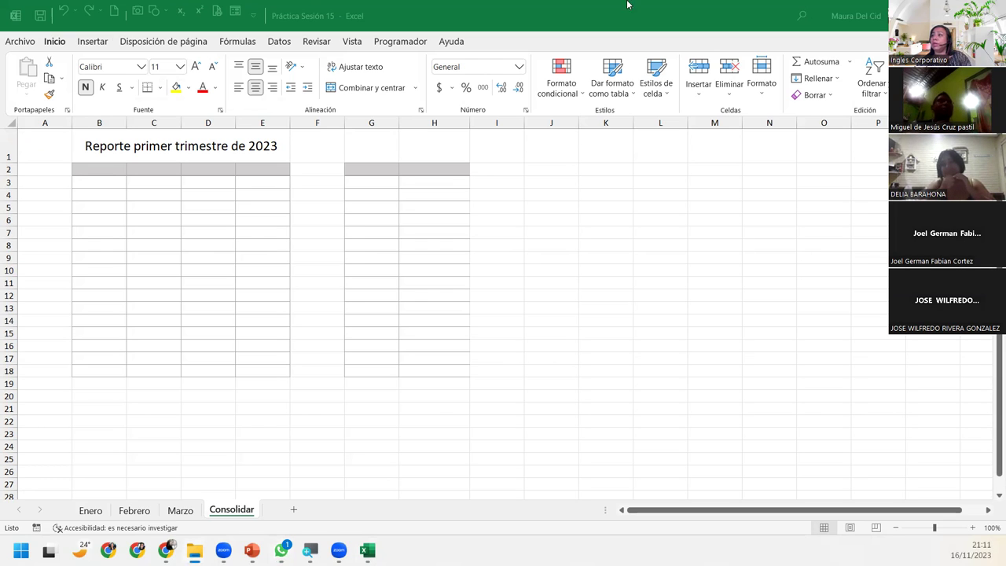
key(alt+Tab)
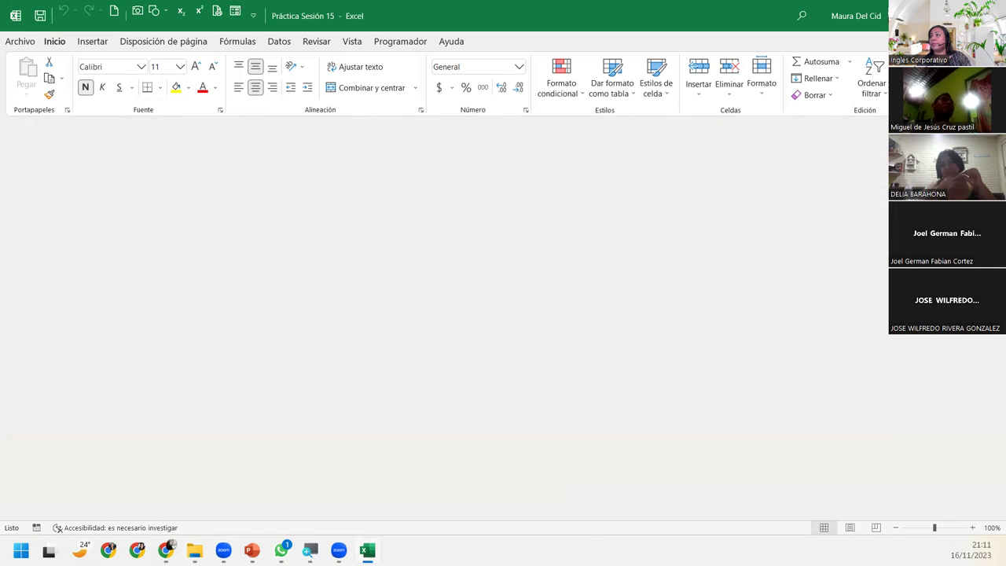
key(alt+Tab)
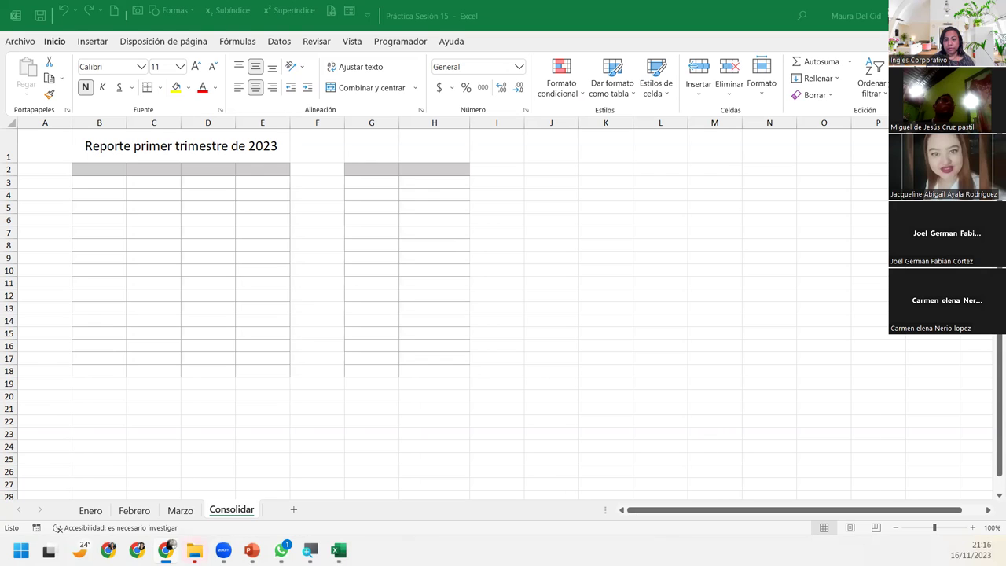
click(124, 168)
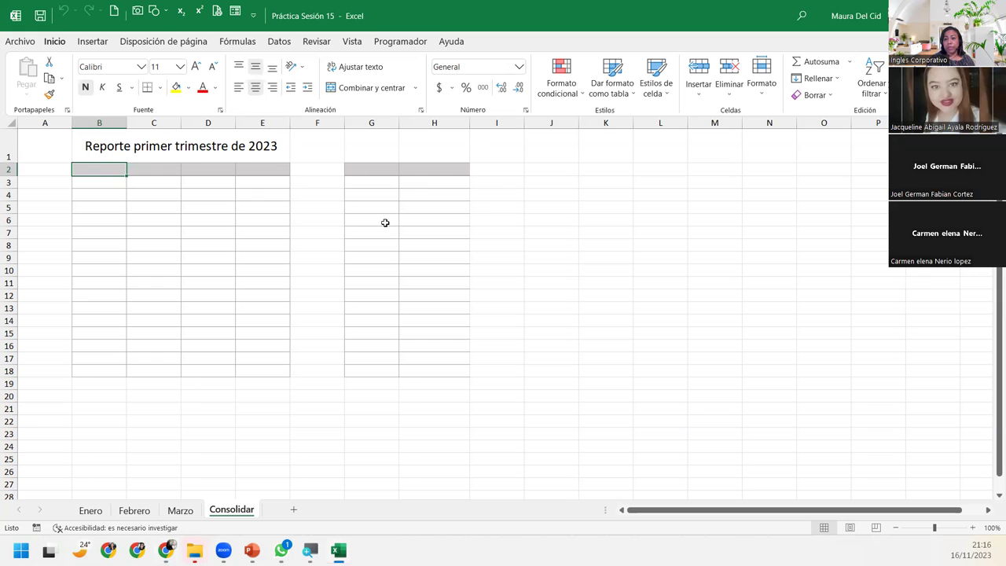
click(389, 180)
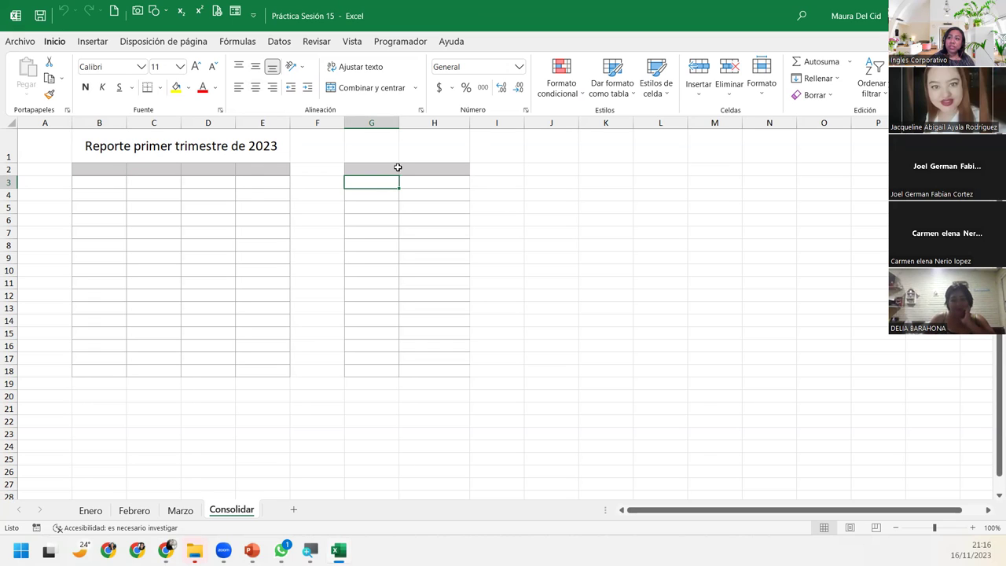
drag(382, 166, 436, 371)
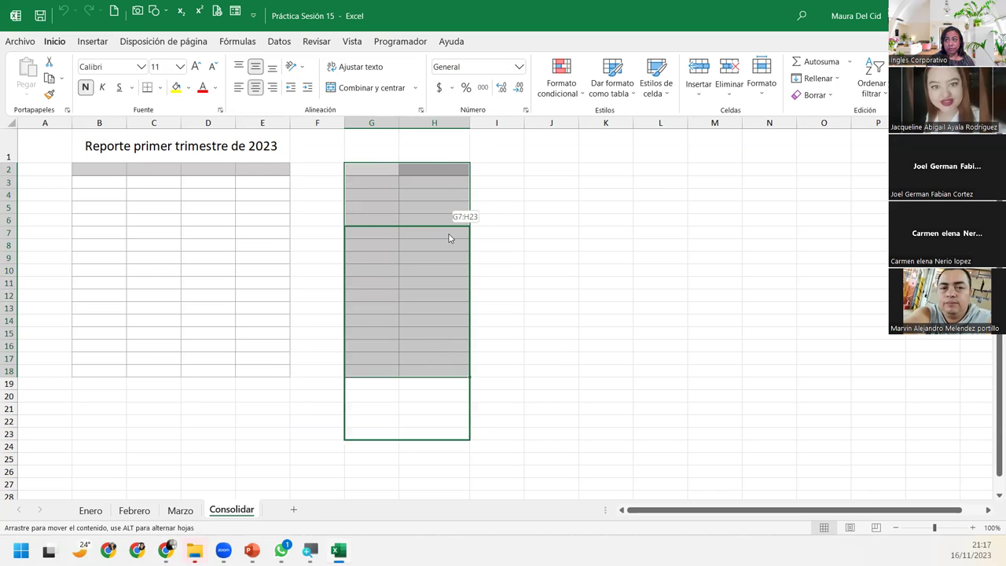
drag(446, 186, 449, 234)
key(ctrl+z)
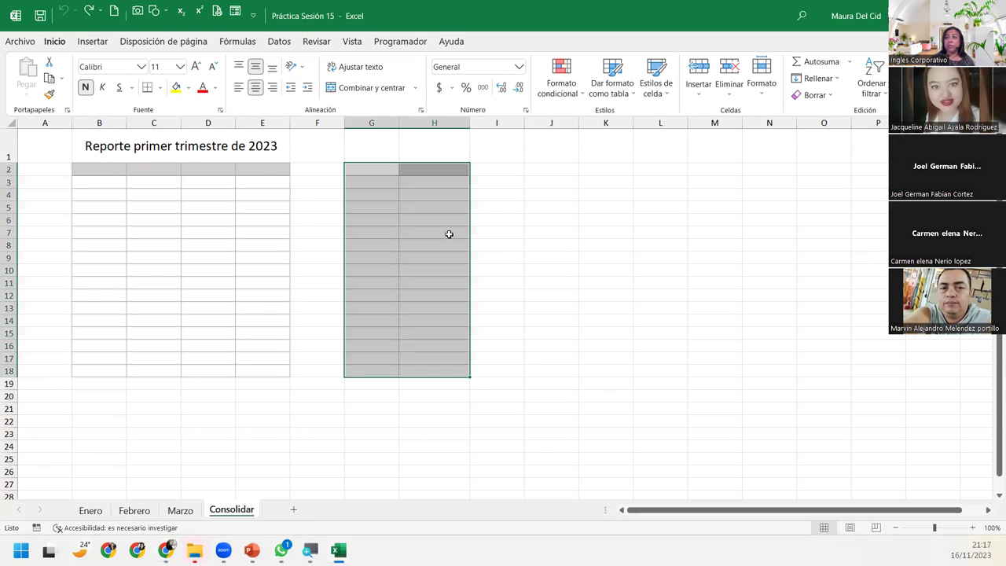
click(437, 181)
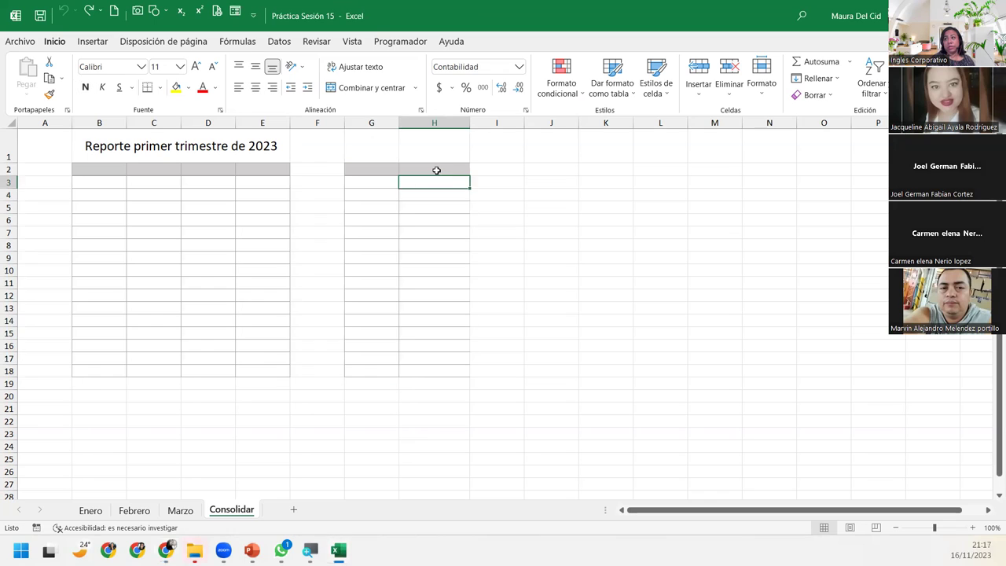
click(443, 193)
click(442, 265)
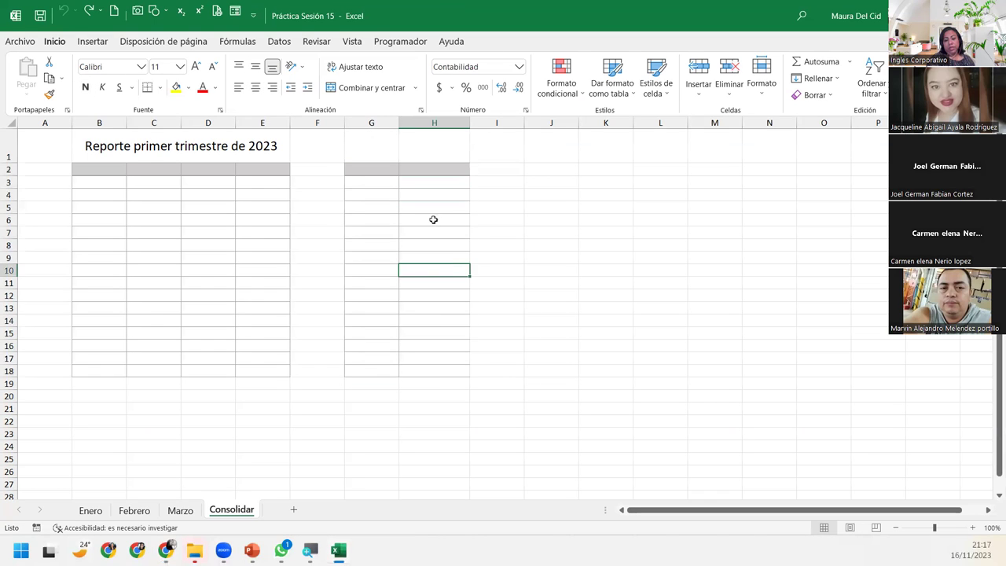
drag(136, 168, 150, 328)
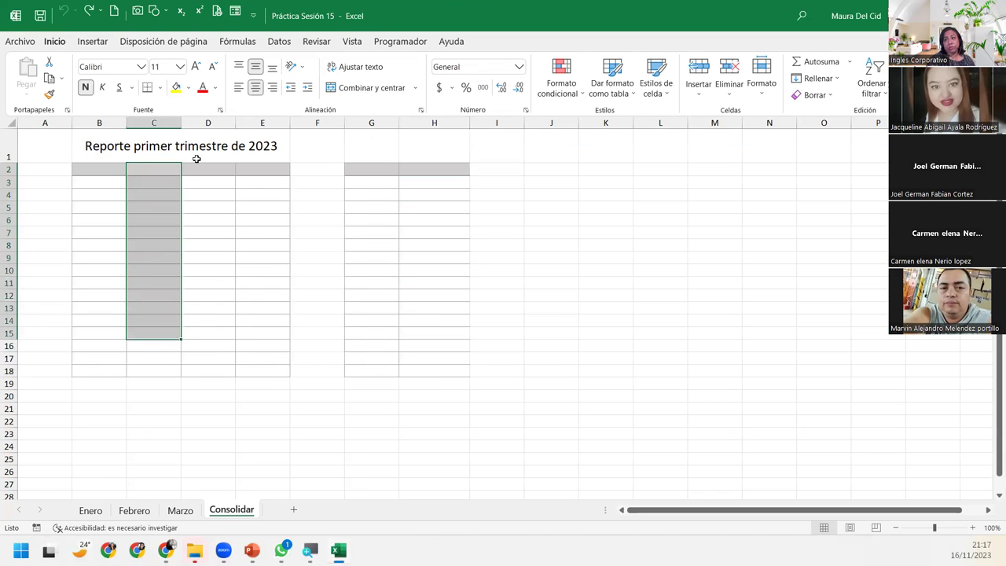
drag(200, 169, 259, 334)
click(251, 174)
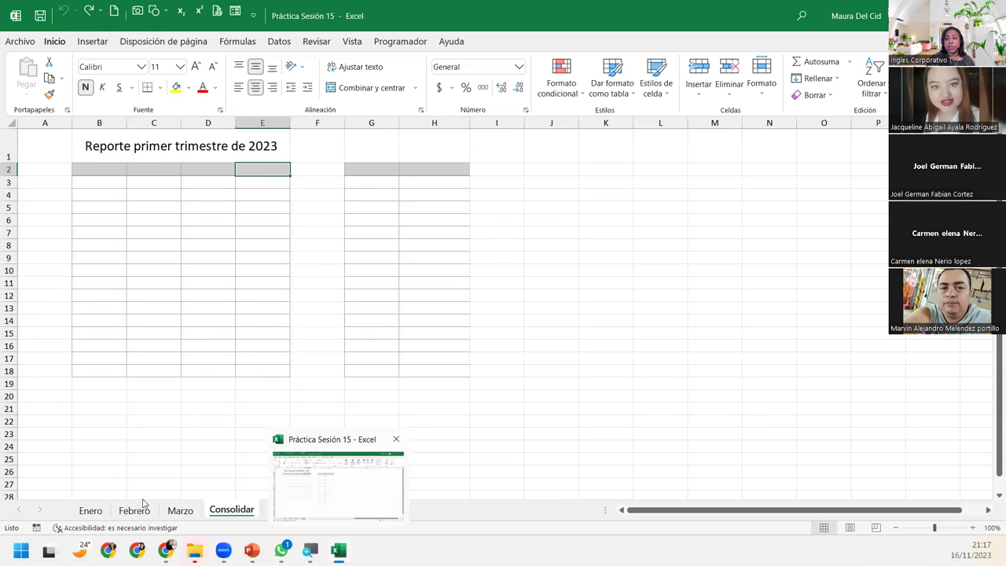
click(90, 510)
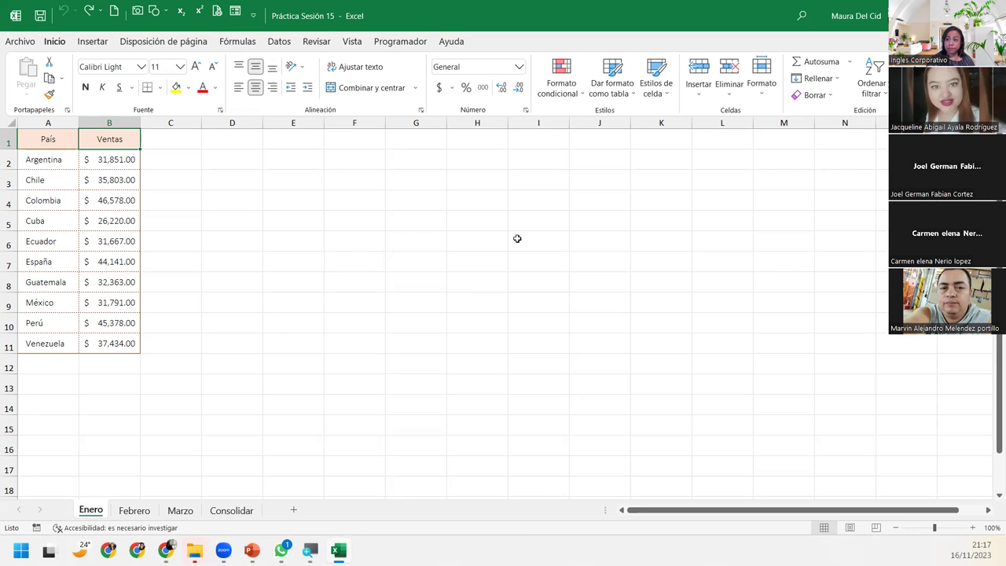
- Select cell G3 on Consolidar as the output, review the three monthly sheets, and return
click(224, 510)
click(377, 179)
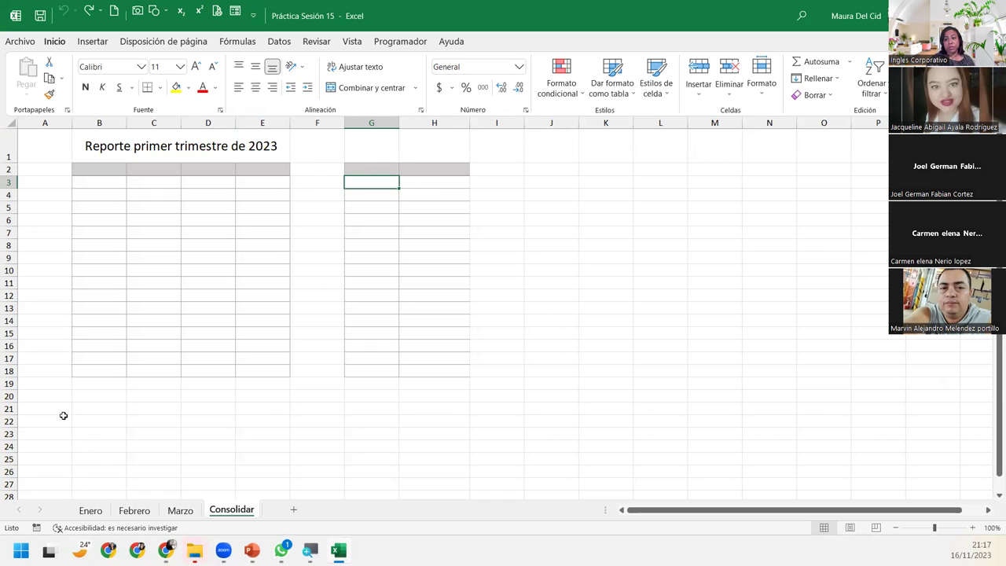
click(91, 510)
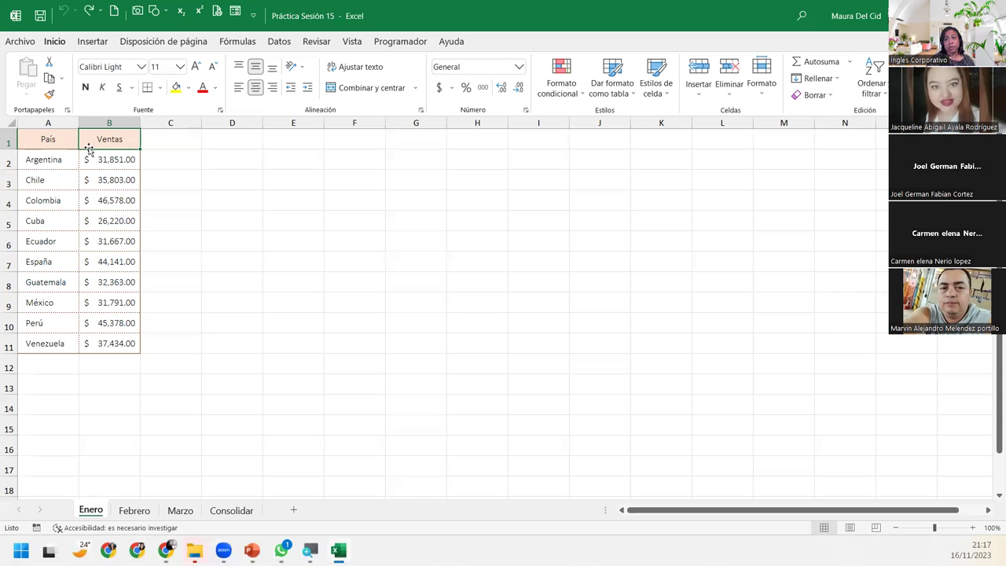
click(146, 511)
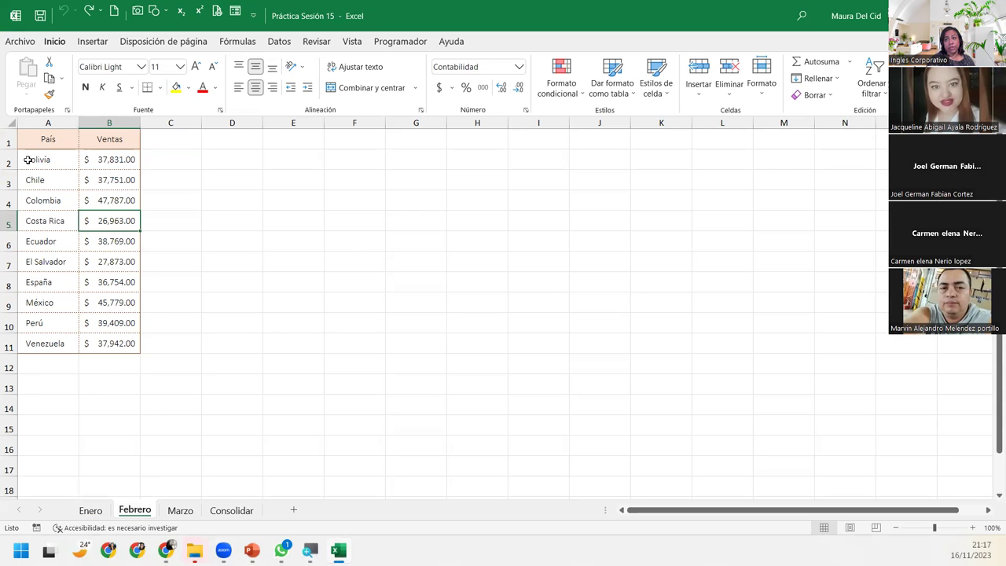
click(180, 510)
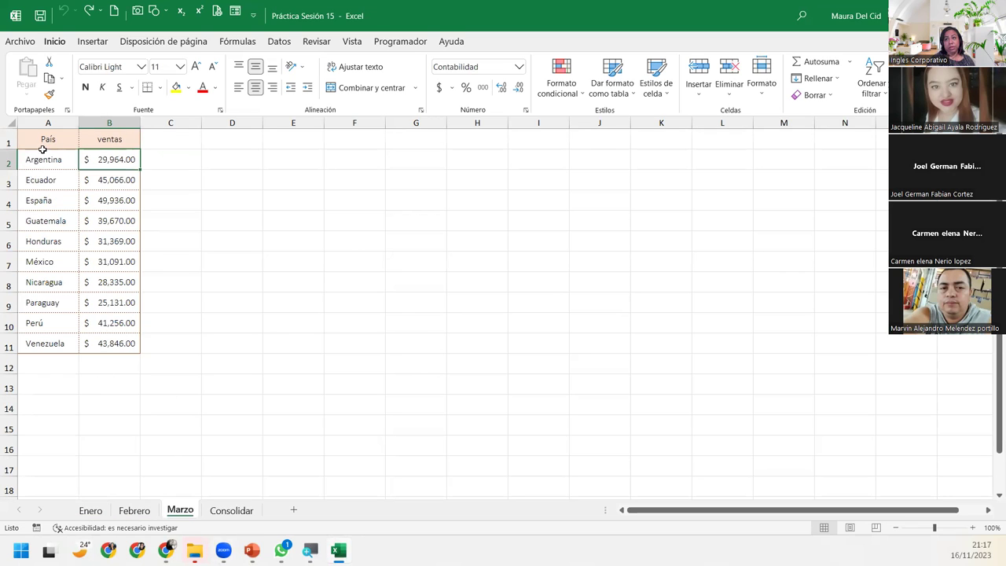
click(236, 511)
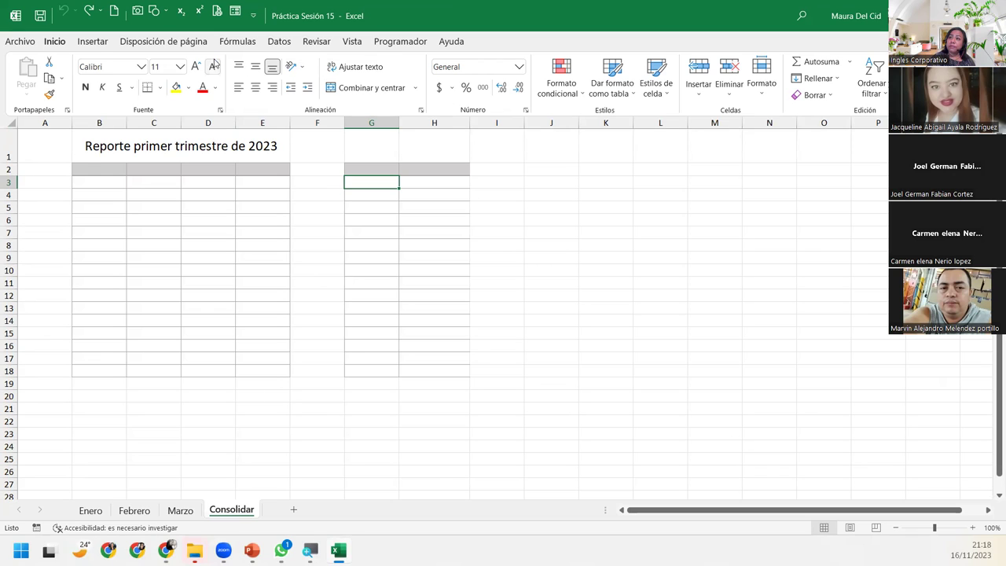
- Open the Consolidar dialog from the Datos tab's data tools
click(279, 41)
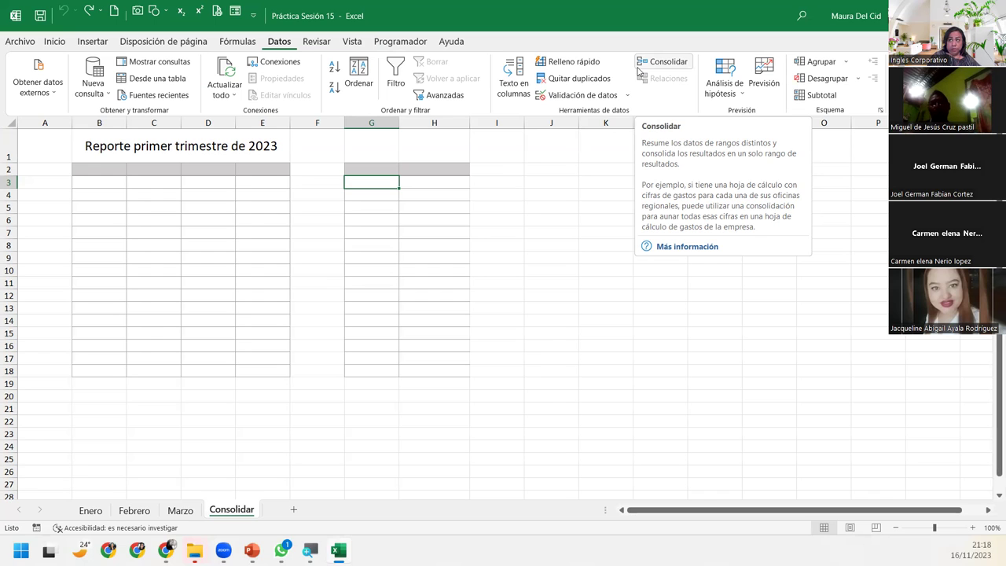
click(639, 69)
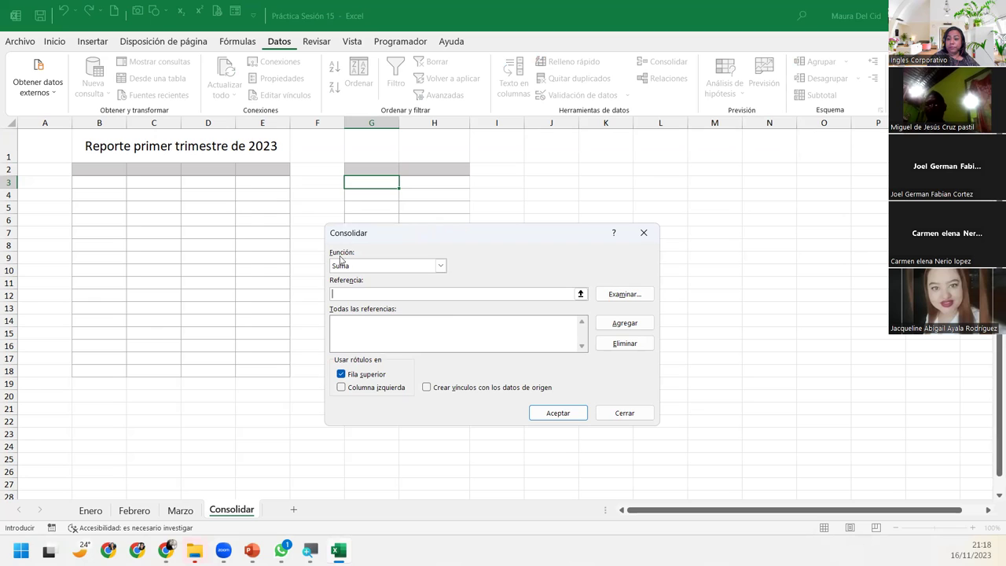
click(436, 267)
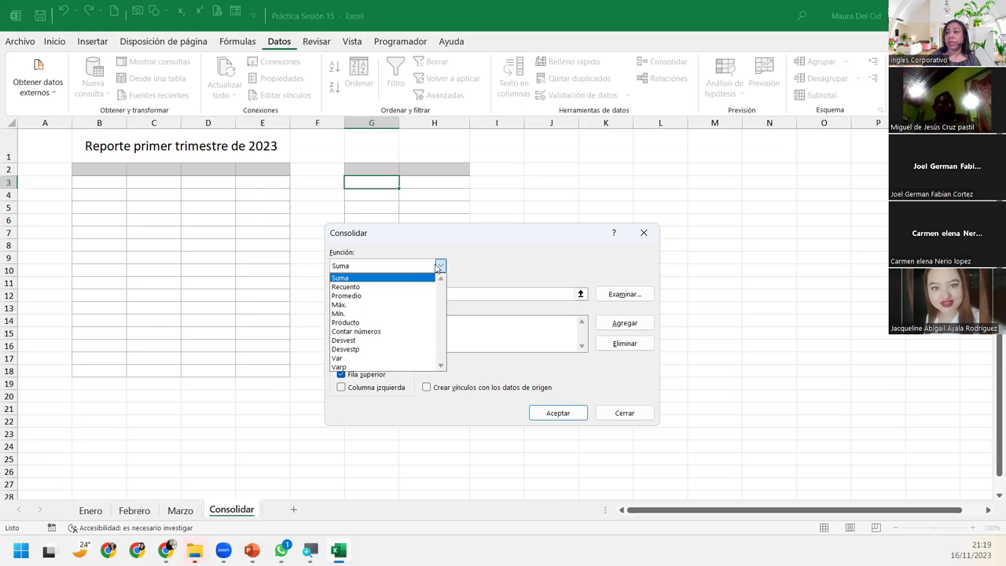
click(437, 268)
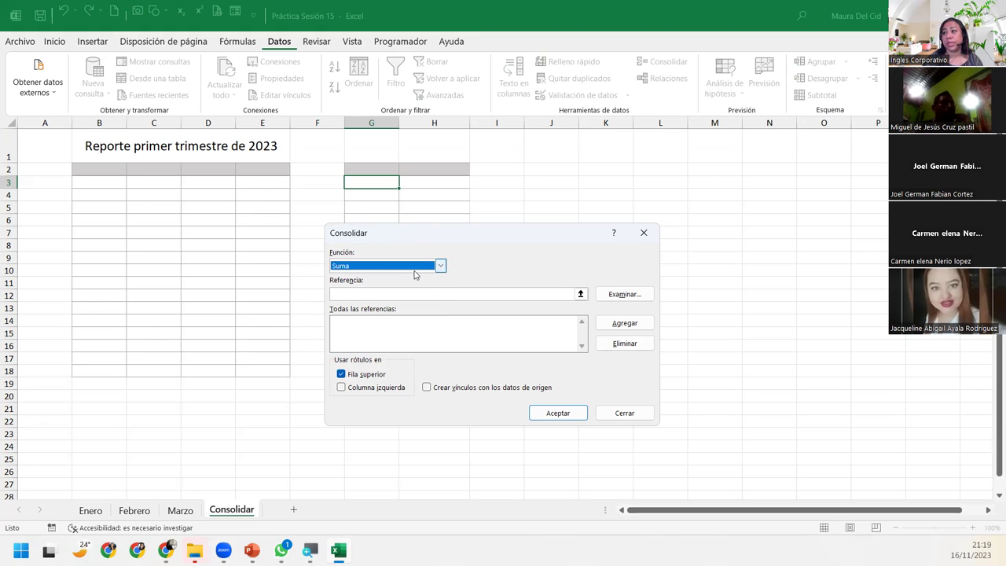
click(385, 292)
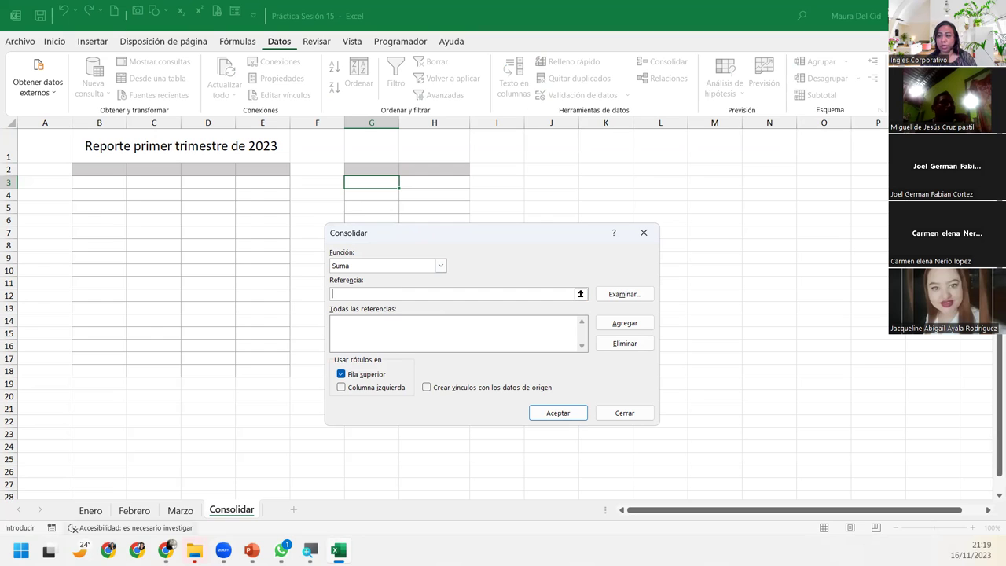
- Add Enero!A1:B11 and Febrero!A1:B11 as references, then select Marzo!A1:B11
click(91, 510)
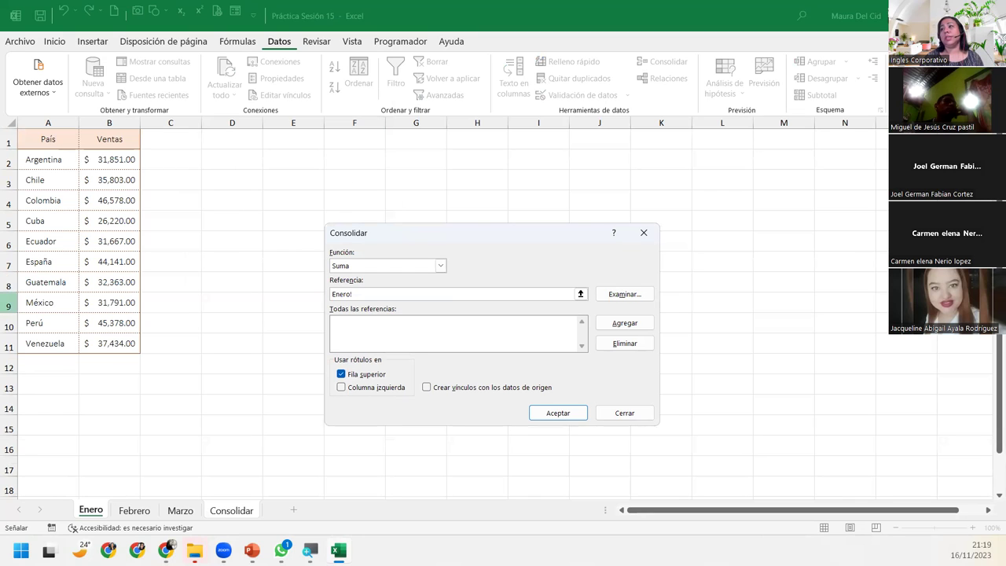
drag(48, 139, 122, 343)
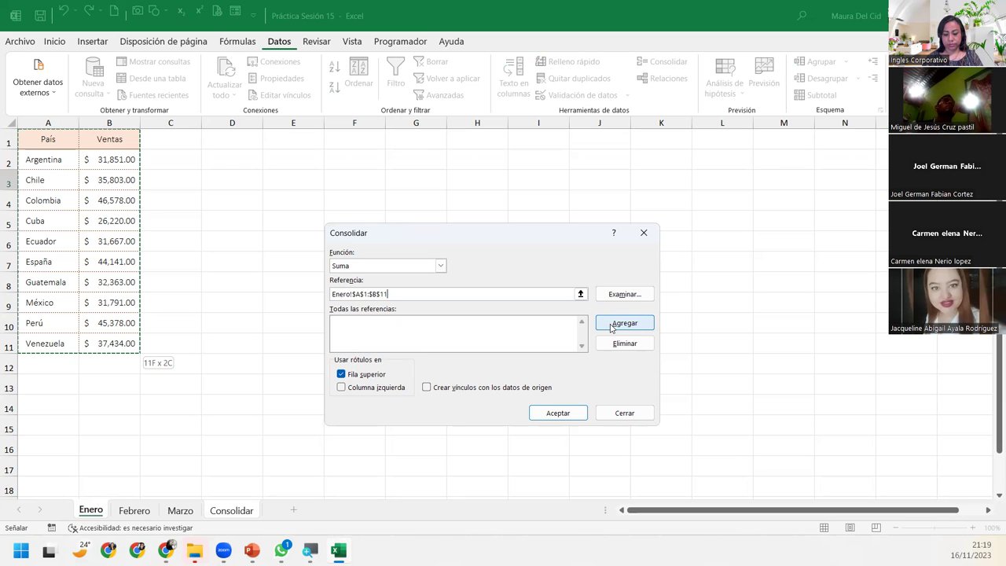
click(611, 327)
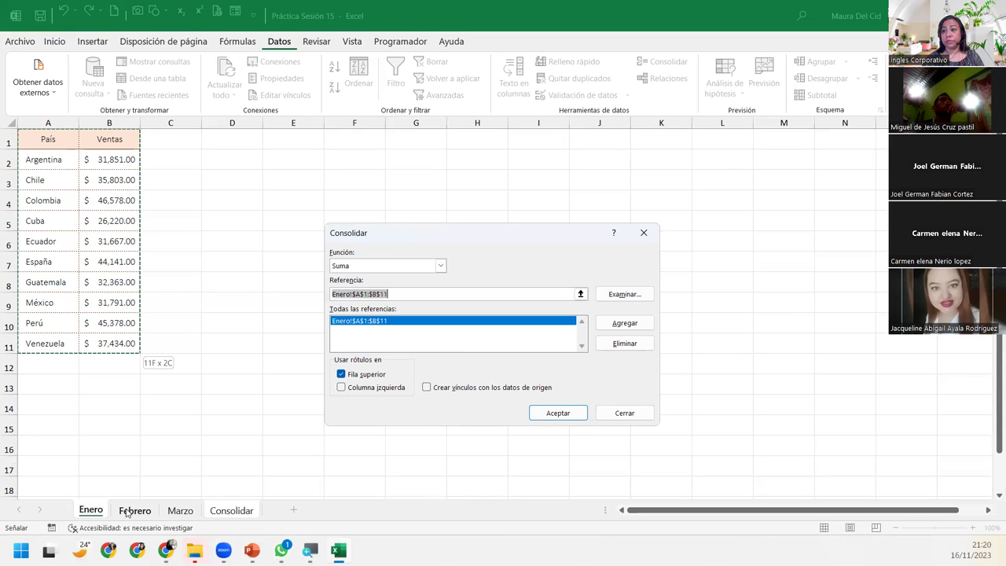
key(BackSpace)
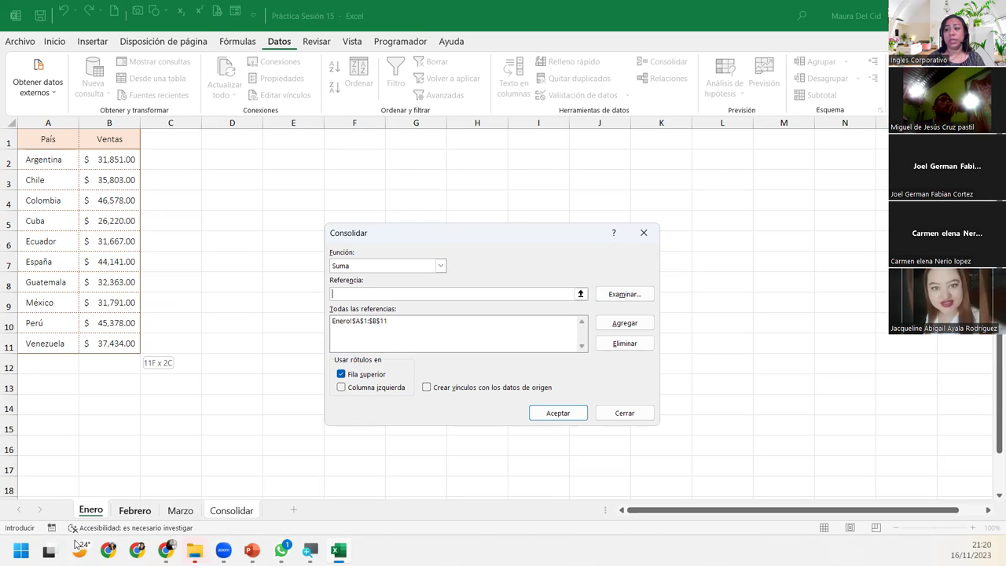
click(134, 511)
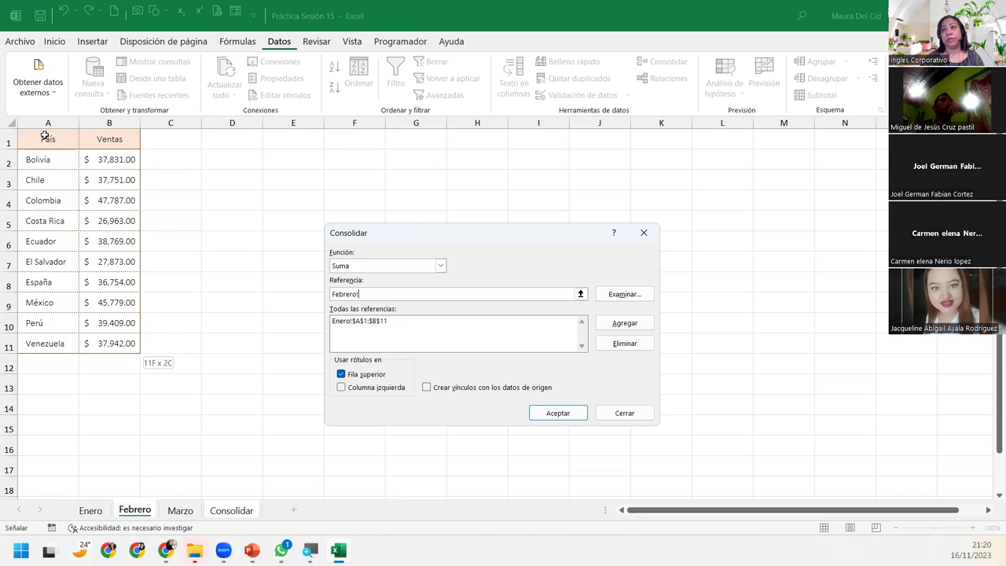
drag(46, 139, 110, 346)
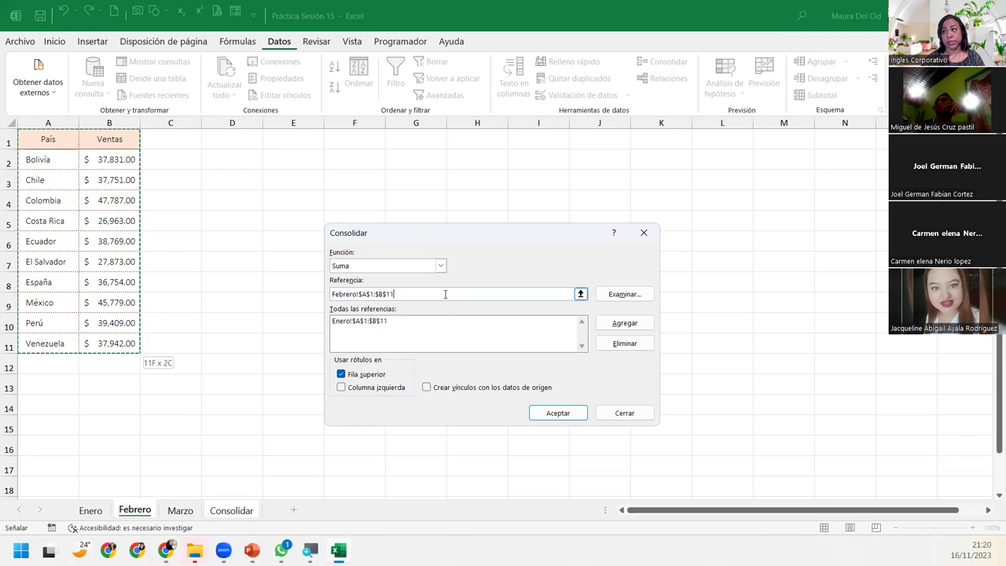
click(630, 326)
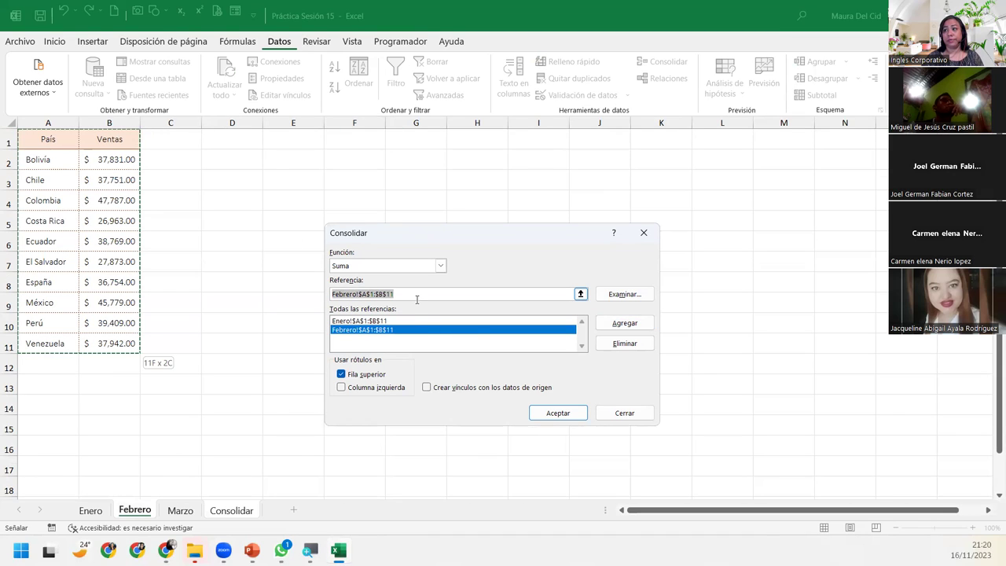
key(Delete)
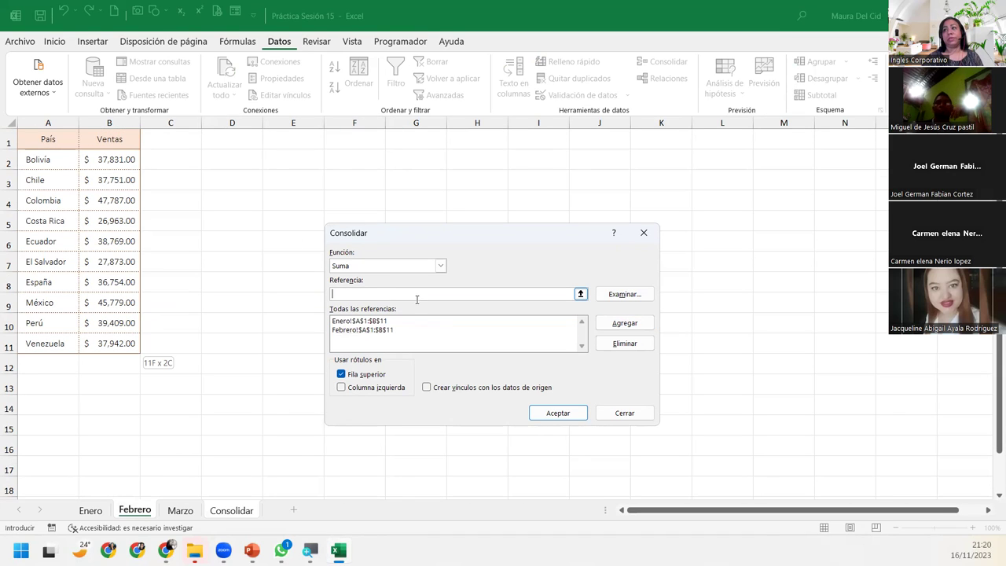
click(180, 510)
drag(40, 146, 110, 338)
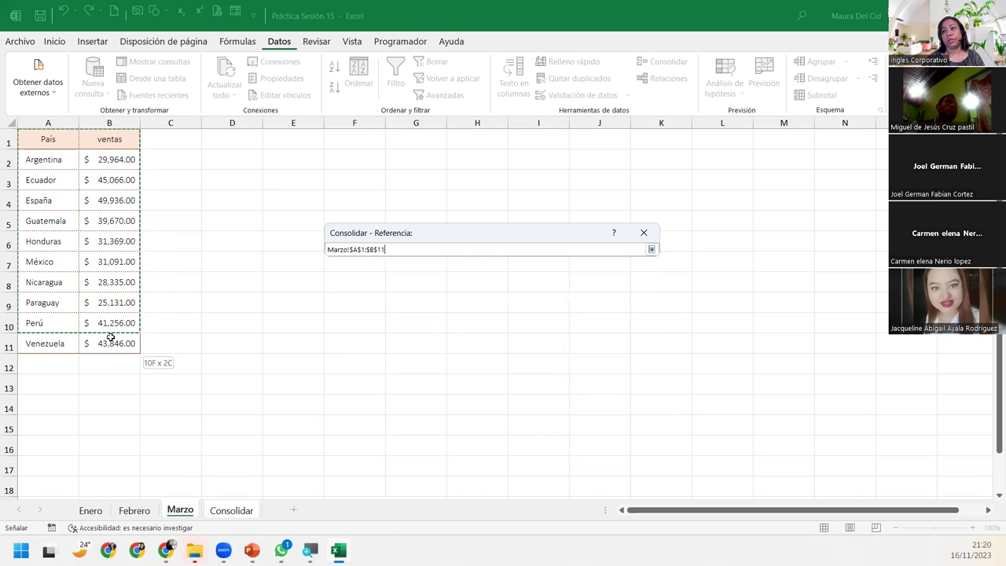
- Add Marzo!$A$1:$B$11 to the references and tick Columna izquierda
click(625, 323)
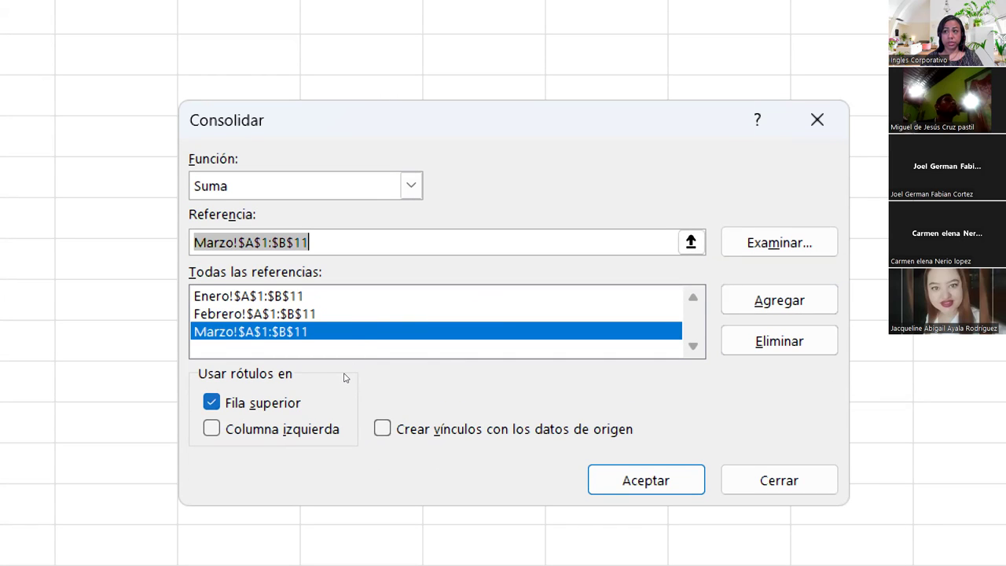
key(alt+i)
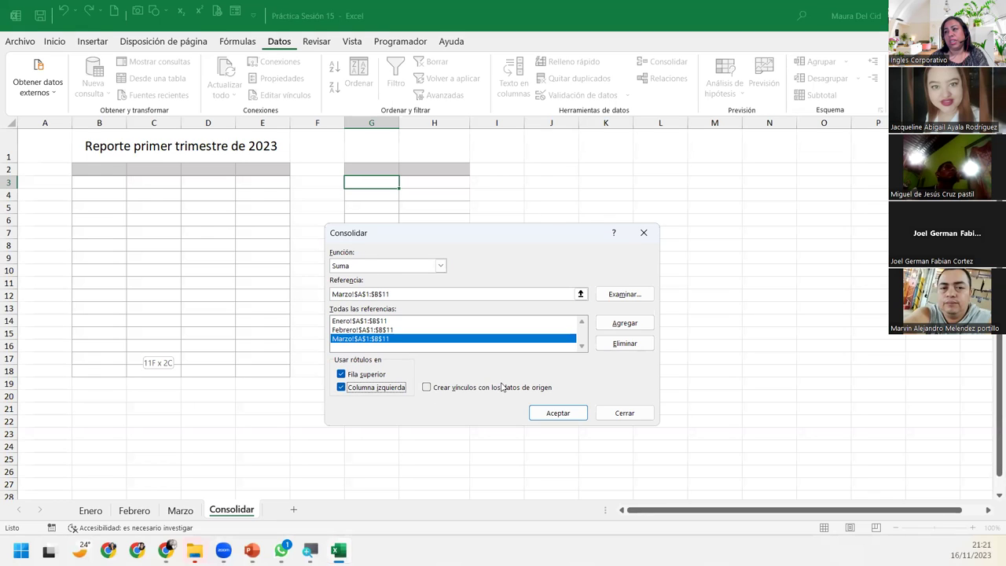
- Run the consolidation, move the Ventas table up to G2, and check Argentina's and Bolivia's totals
click(552, 415)
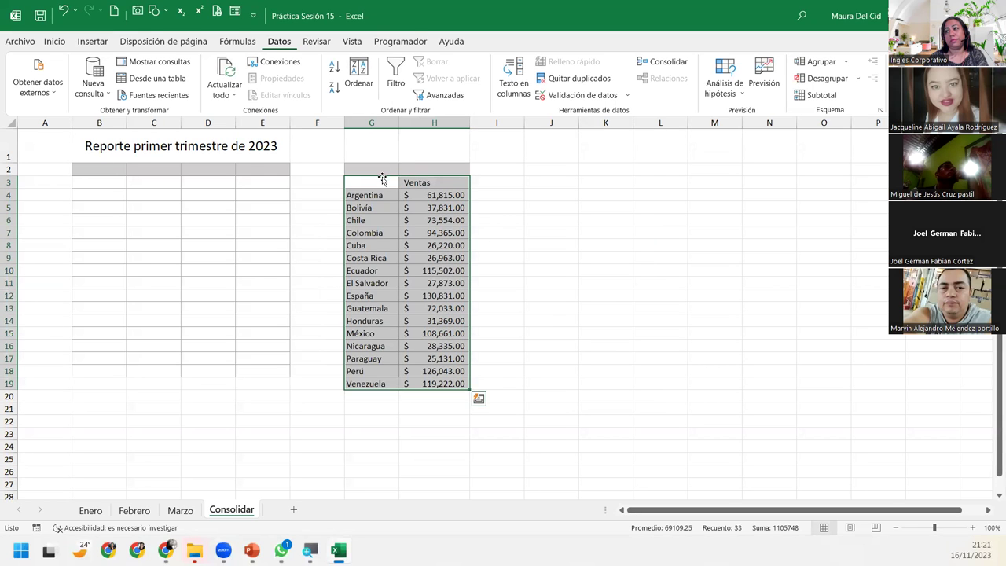
mouse_move(383, 179)
mouse_down()
mouse_move(378, 190)
mouse_move(374, 176)
mouse_up()
click(374, 172)
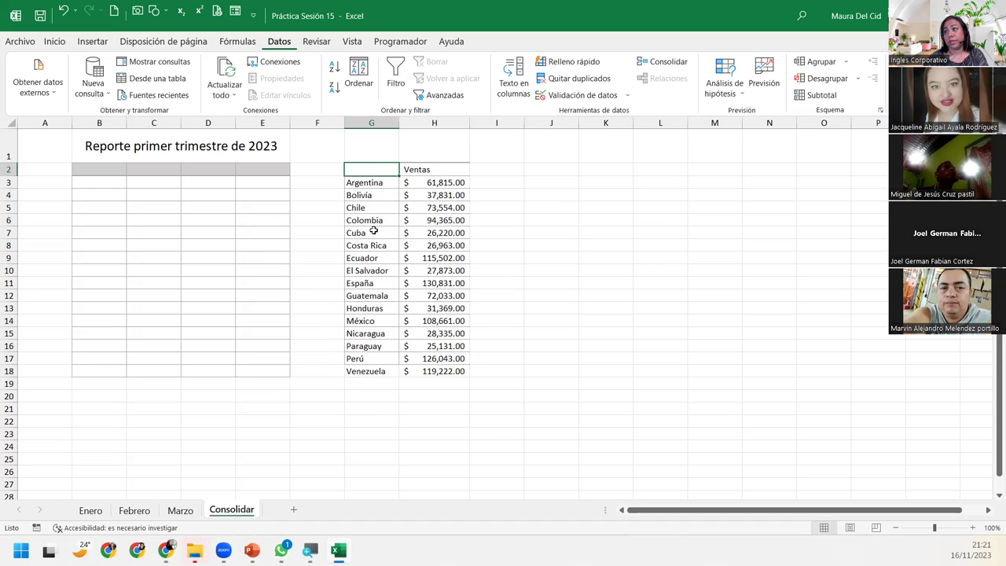
click(415, 179)
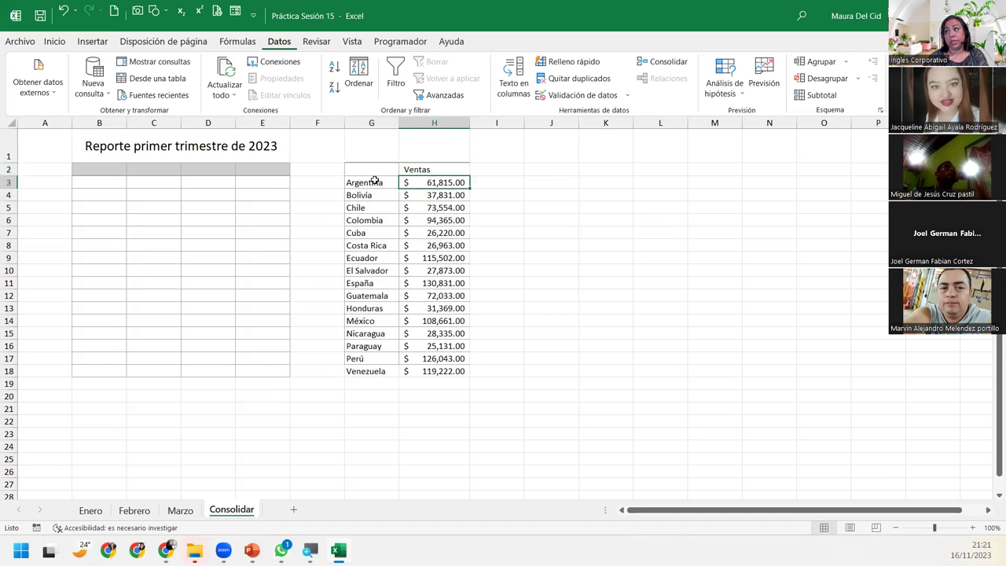
click(425, 192)
- Look through the Enero, Febrero and Marzo data sheets, ending on Marzo
click(433, 181)
click(93, 509)
click(125, 511)
click(180, 511)
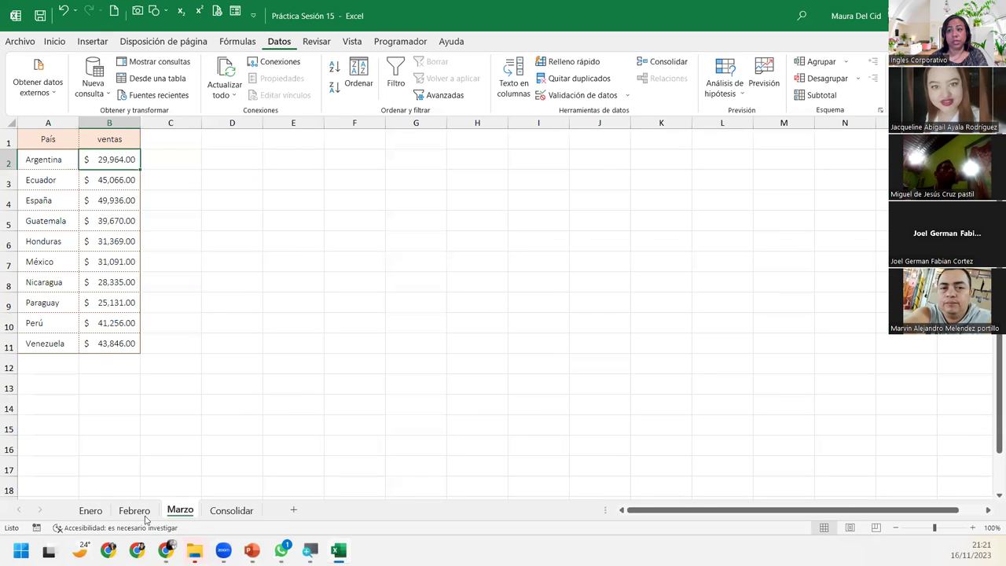
- Browse the Enero, Febrero and Marzo month sheets and the Consolidar report, ending on Enero
click(93, 511)
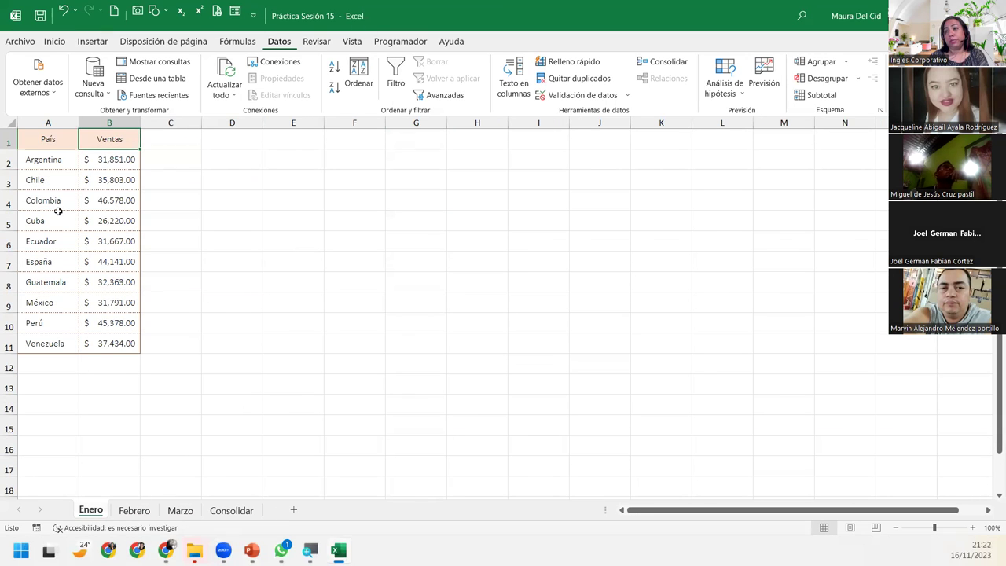
click(118, 159)
mouse_move(145, 548)
click(134, 511)
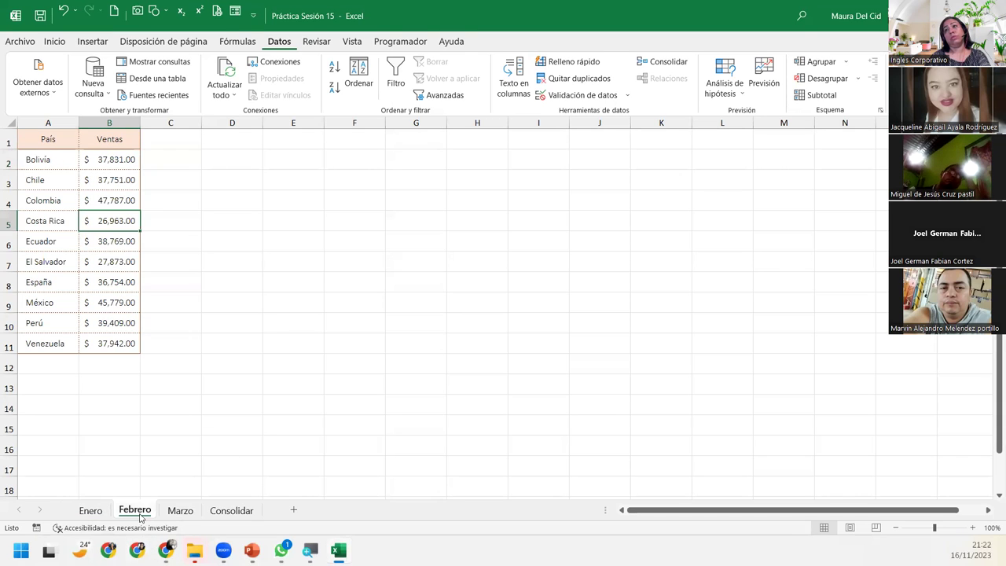
click(180, 511)
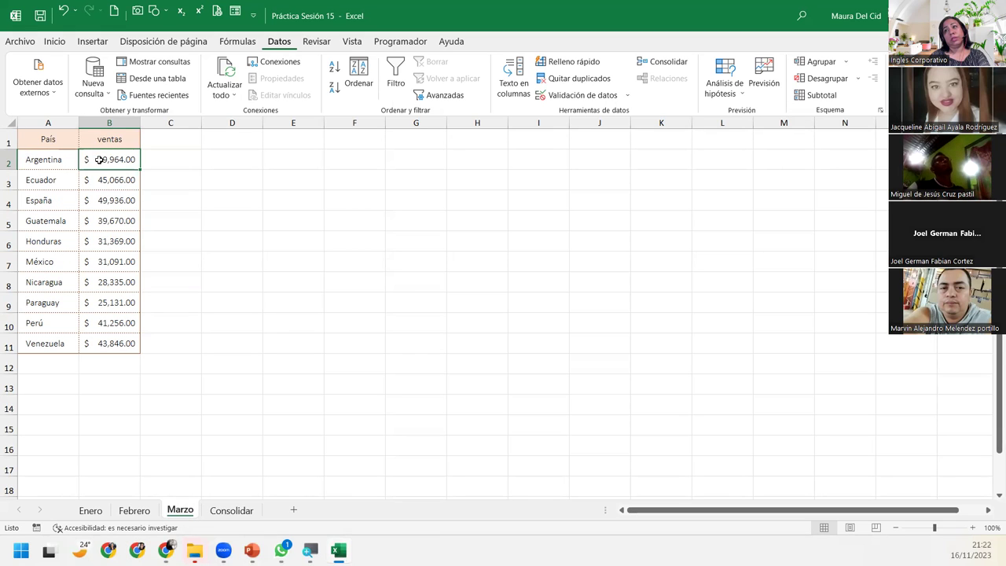
click(228, 510)
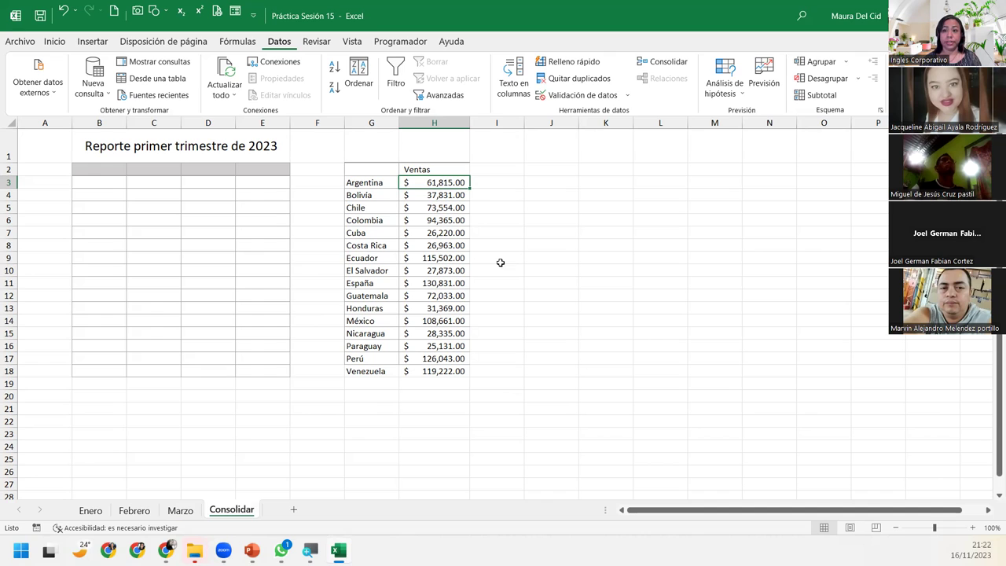
click(89, 512)
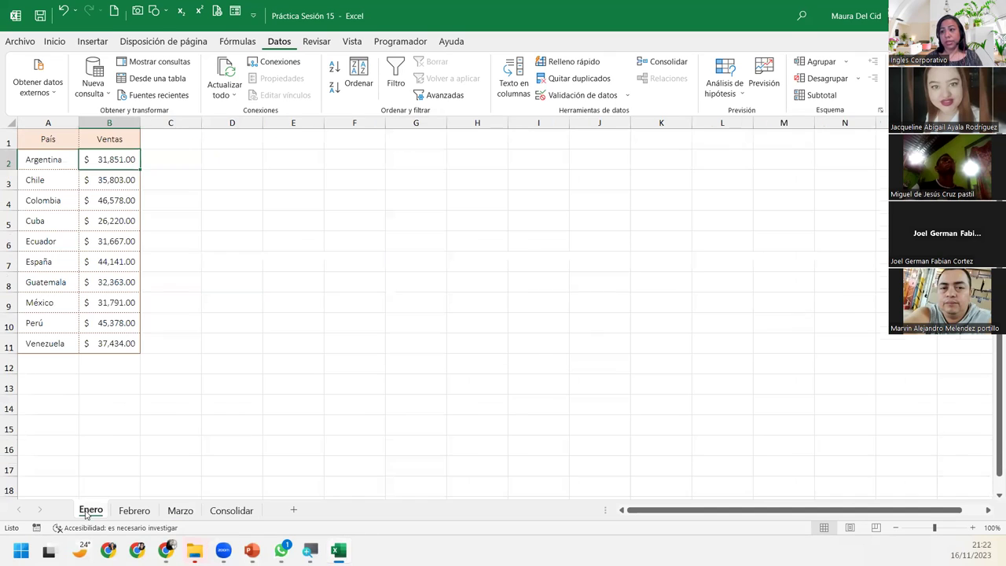
- Change cell B1's sales header on each month sheet to Enero, Febrero and Marzo
click(128, 138)
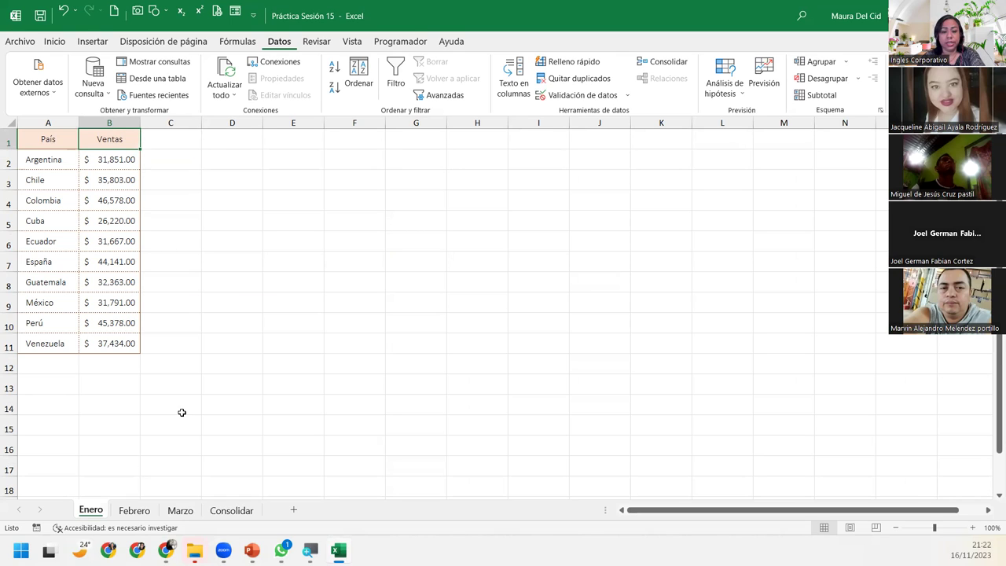
text(Enero)
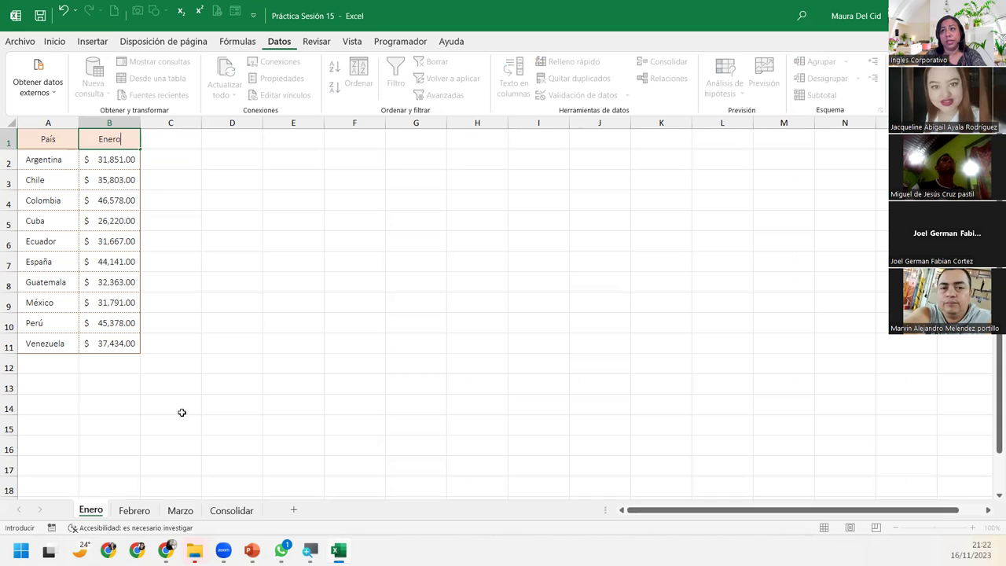
key(Return)
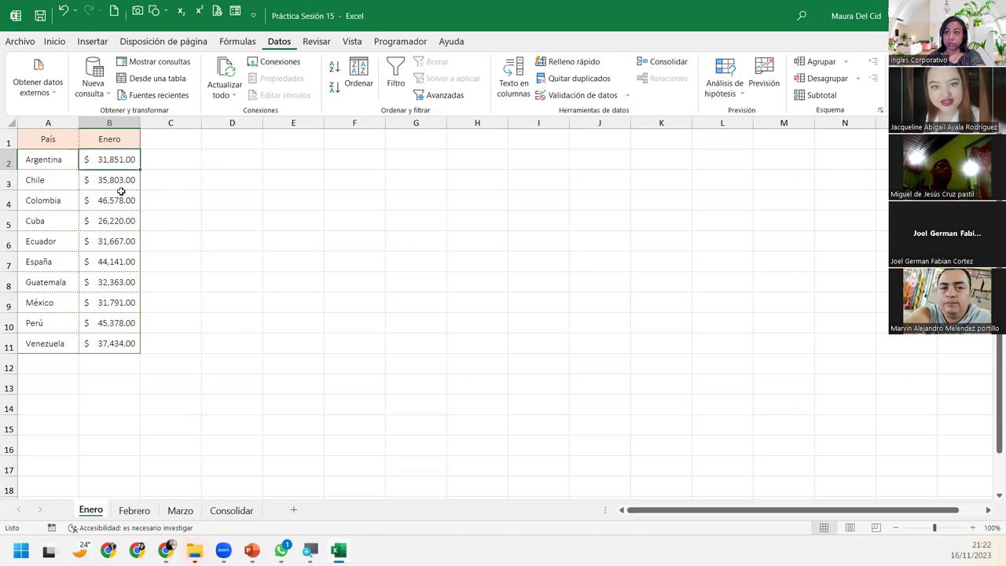
click(149, 507)
click(131, 144)
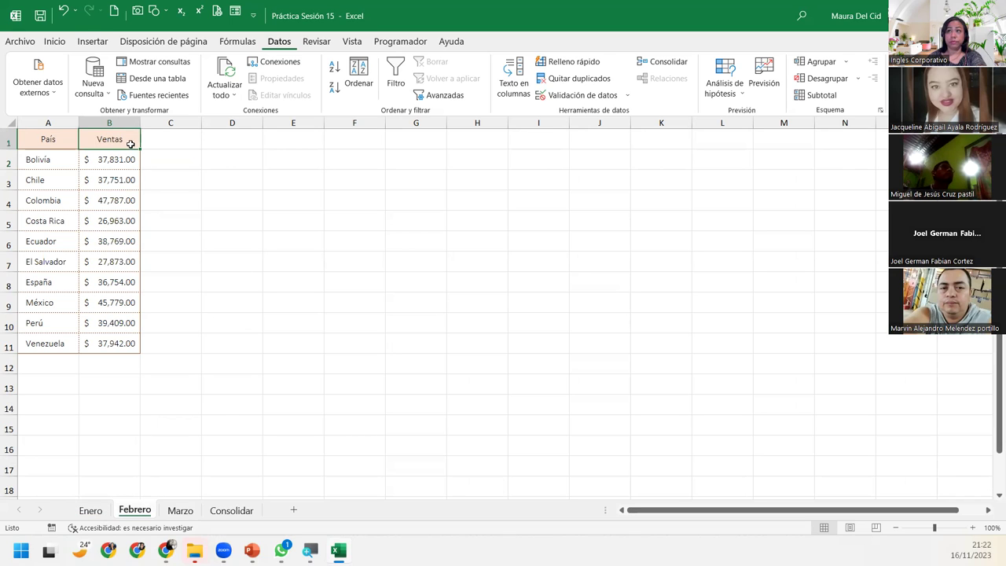
text(Febrero)
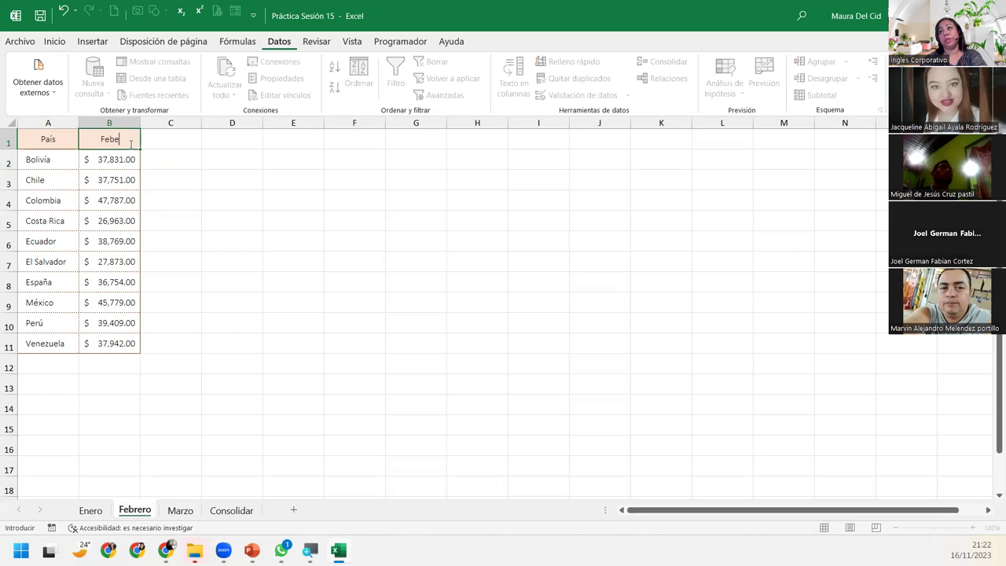
key(Return)
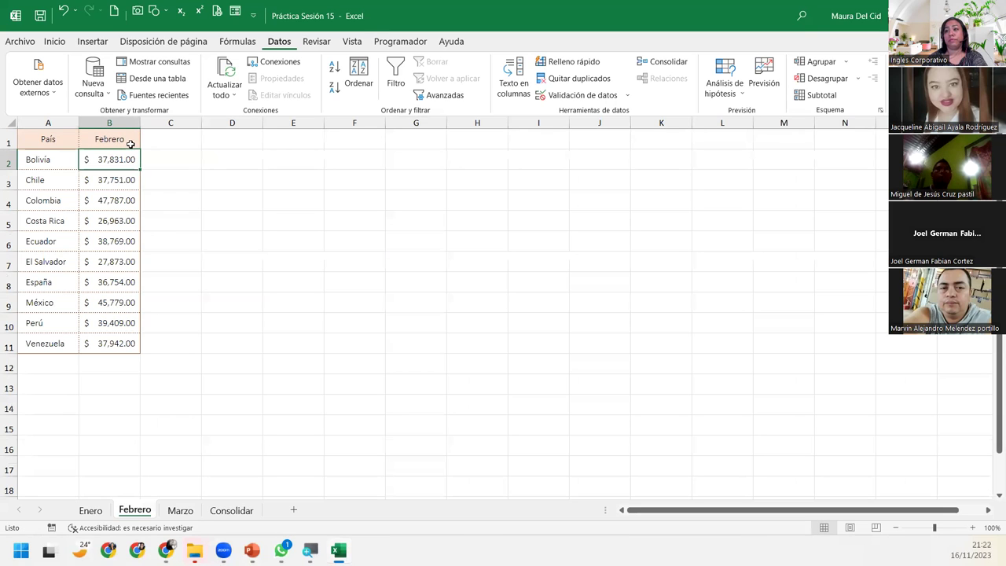
click(172, 511)
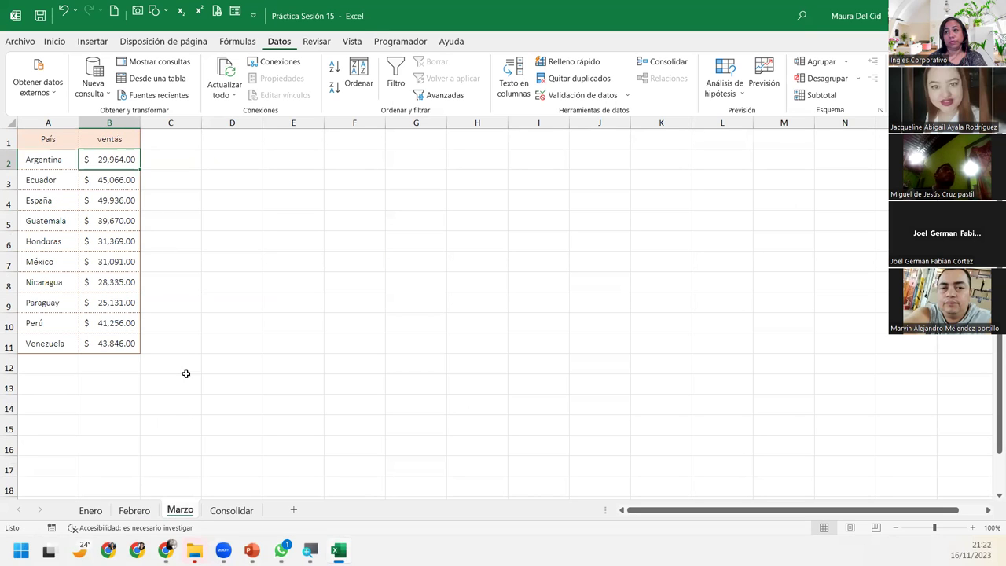
click(125, 138)
text(Marzo)
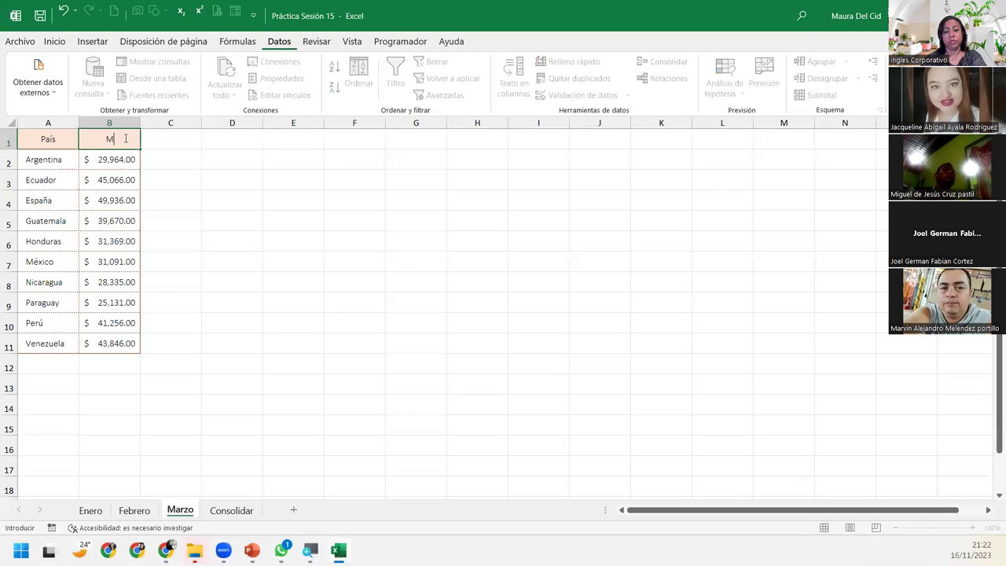
key(Return)
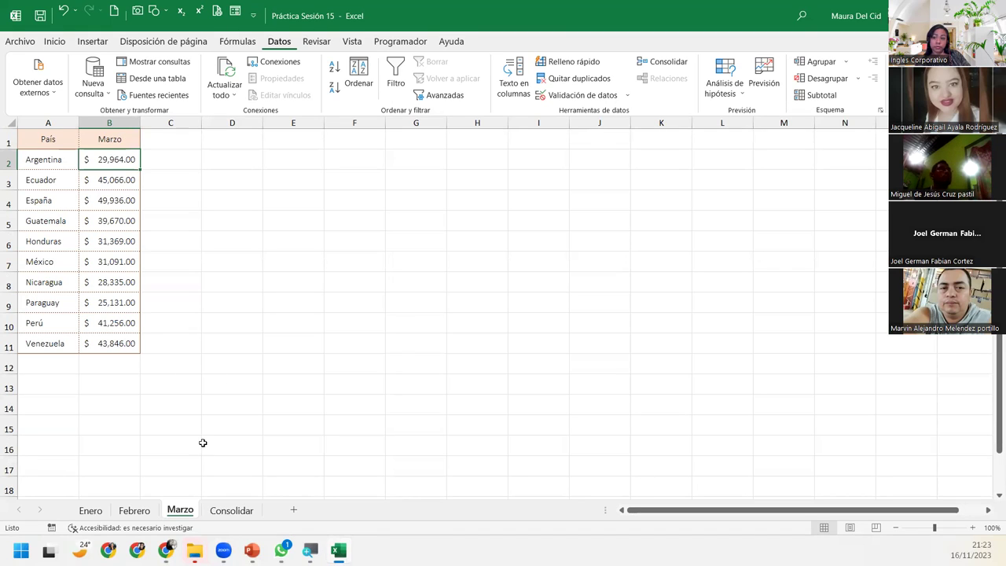
- On the Consolidar sheet, start a Datos > Consolidar sum consolidation anchored at cell B2
click(228, 511)
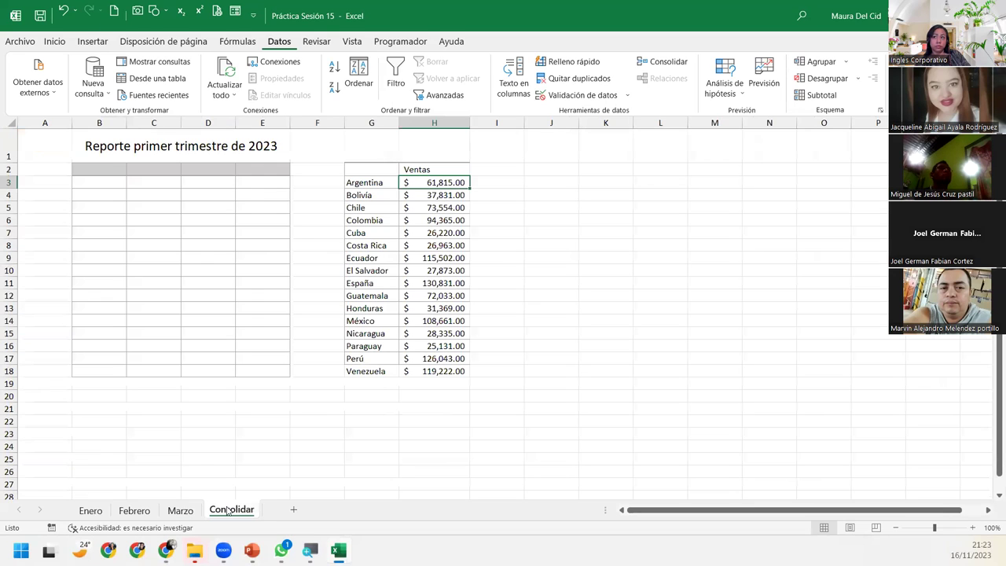
click(110, 163)
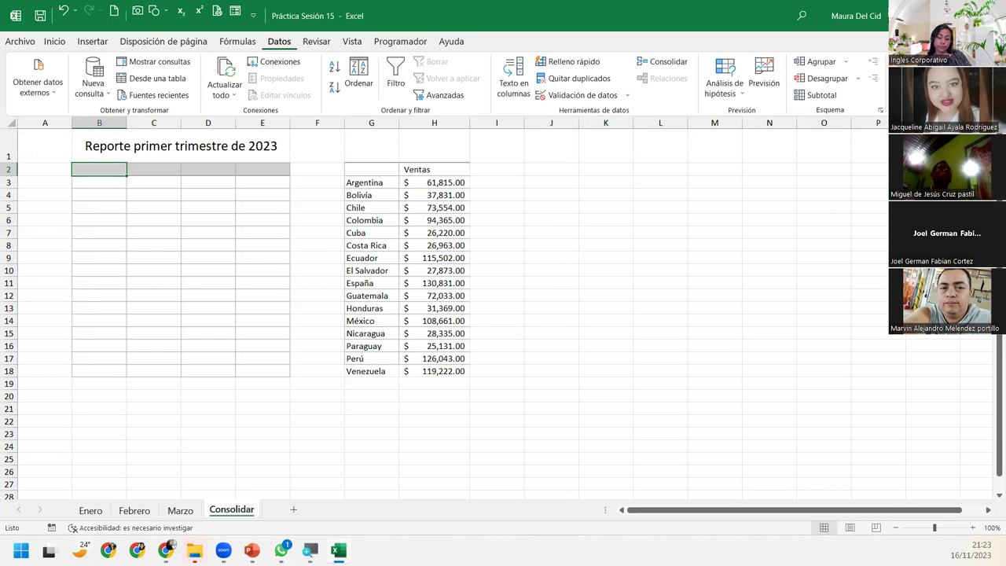
click(651, 62)
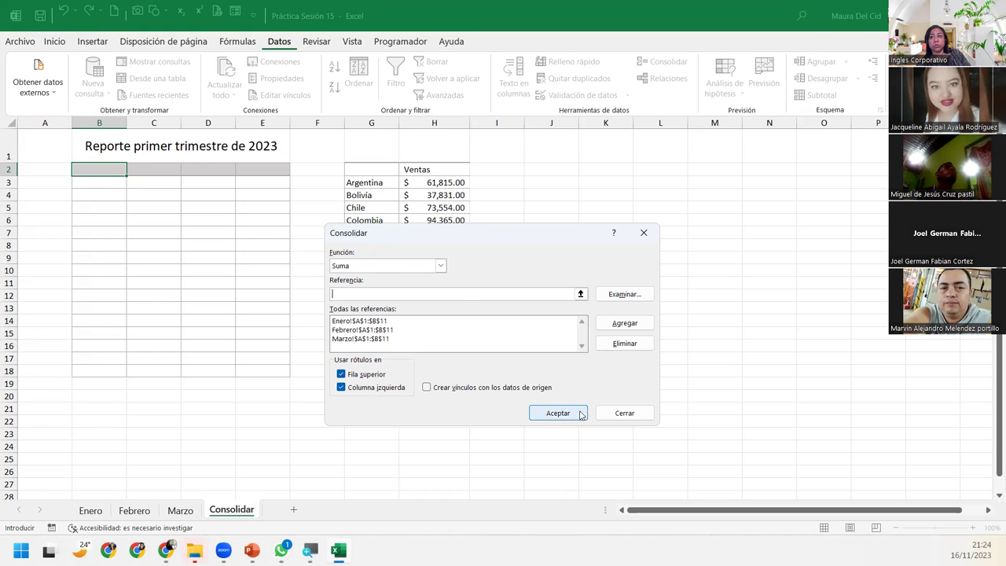
- Run the consolidation to build the 16-country Enero, Febrero and Marzo table in B2:E18
click(582, 415)
click(165, 183)
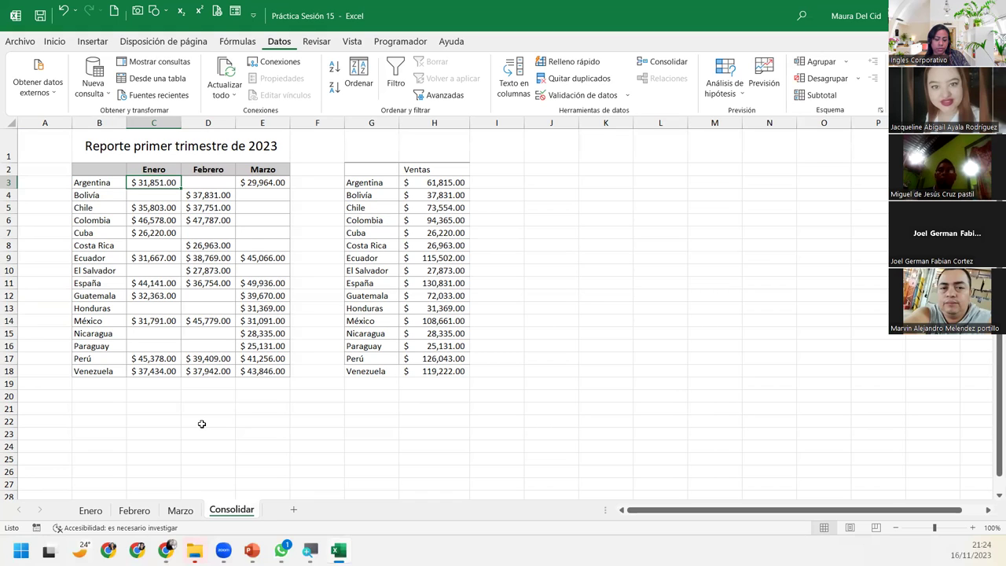
- Inspect the consolidated B2:E18 table and month headers, then open another workbook from File Explorer
click(116, 169)
drag(142, 169, 271, 375)
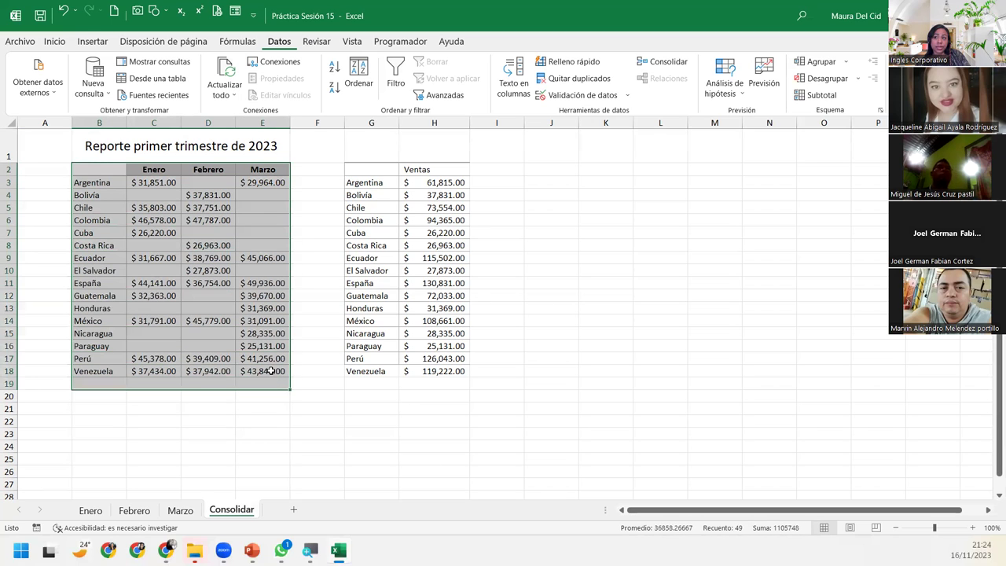
click(154, 258)
click(146, 169)
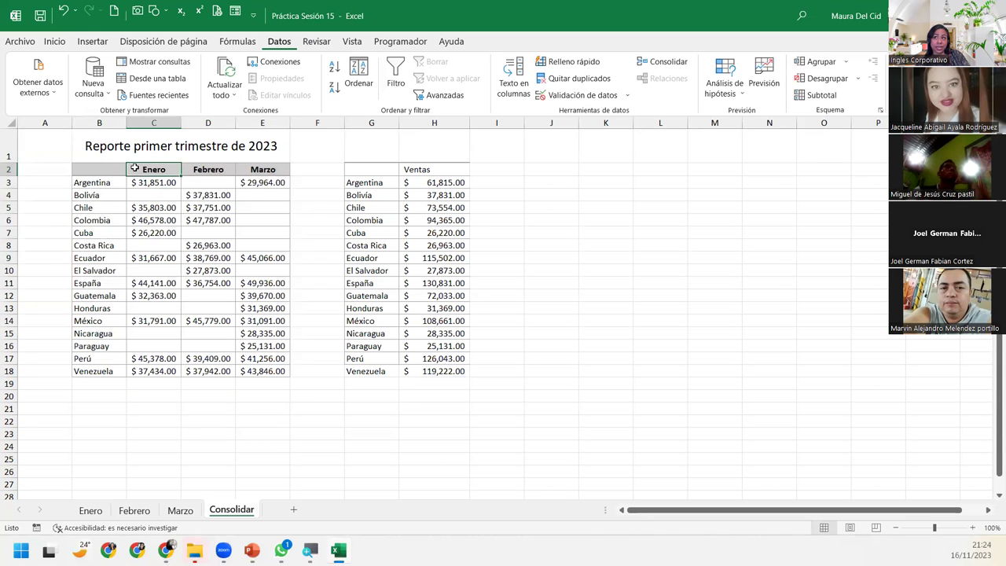
click(220, 170)
click(244, 170)
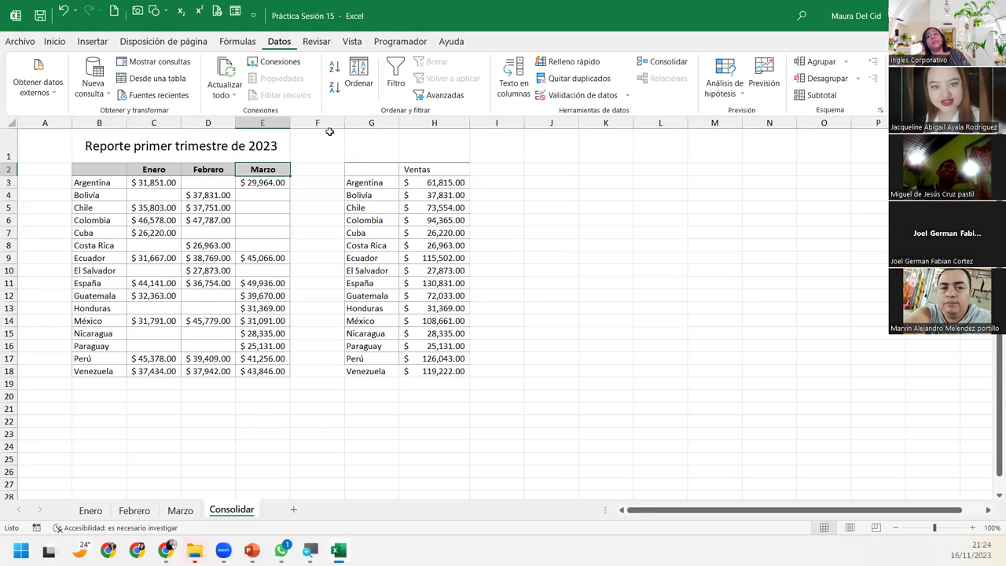
click(438, 166)
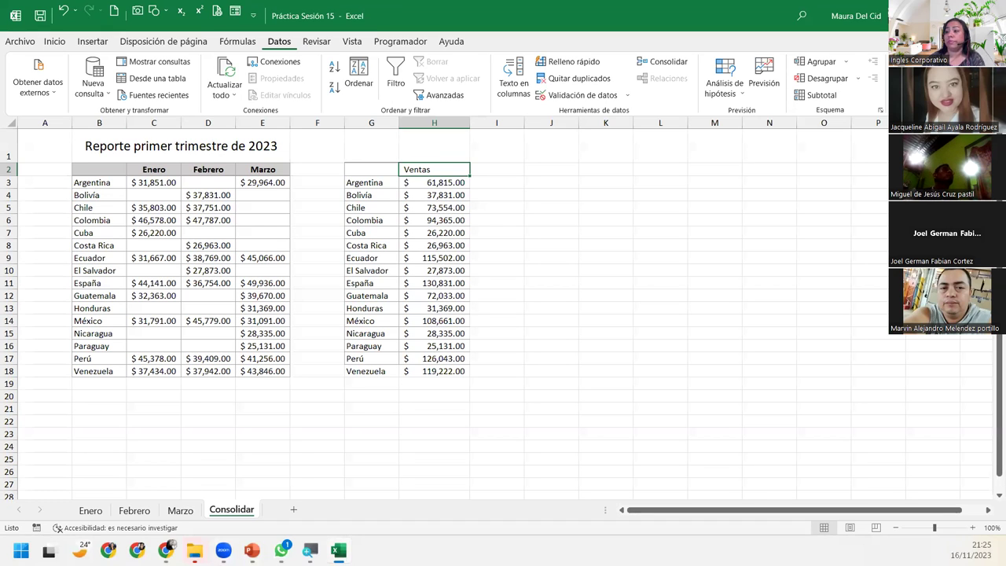
click(194, 550)
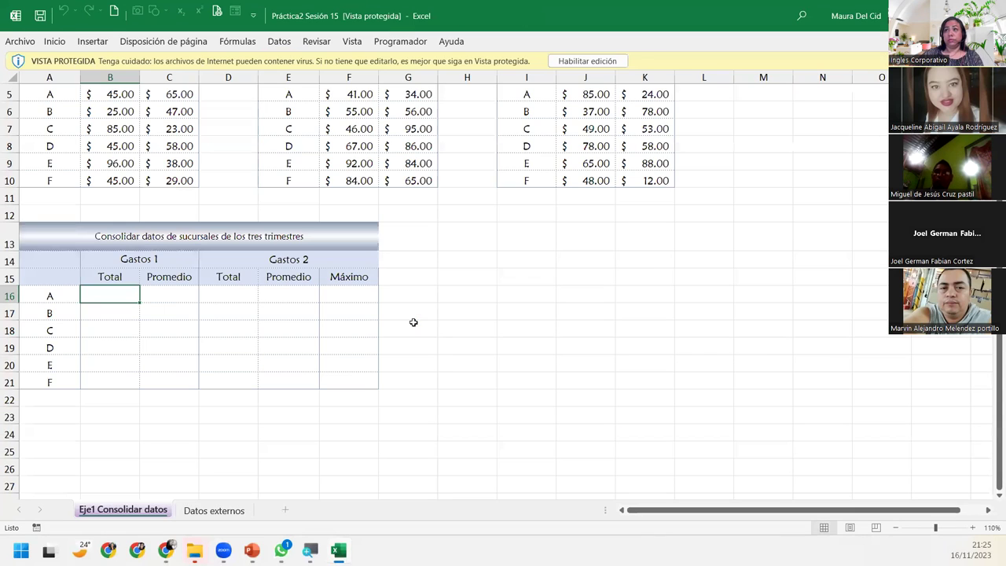
- Enable editing on Práctica2 Sesión 15 and select the summary table's first Total cell, B16
scroll(692, 96, up, 2)
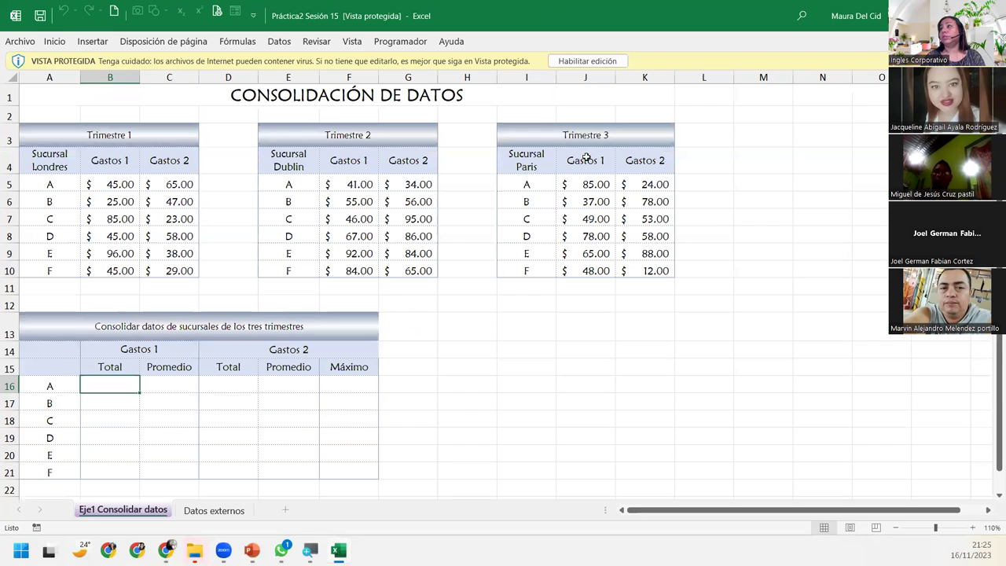
click(606, 61)
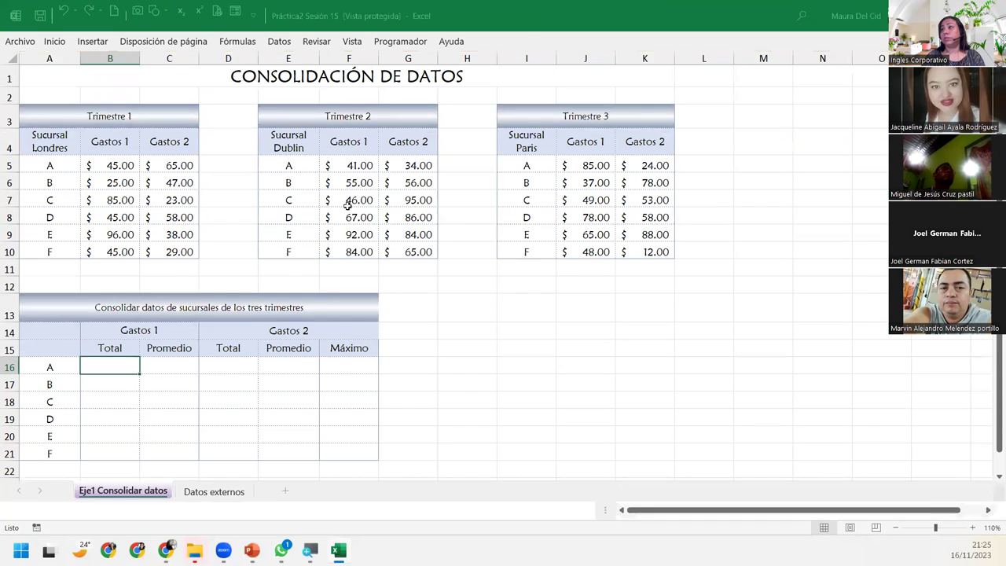
click(126, 247)
scroll(167, 426, down, 1)
scroll(168, 426, up, 1)
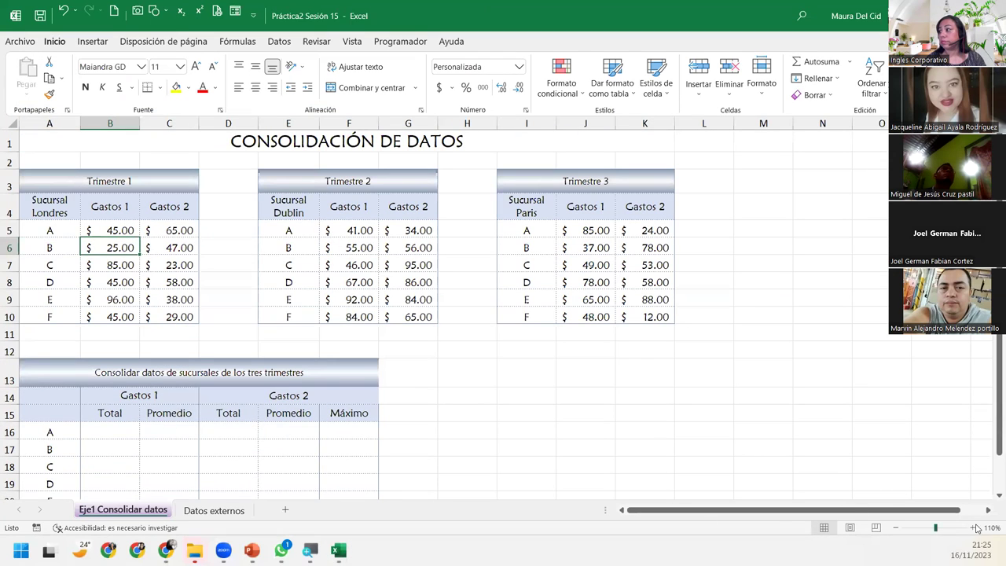
scroll(991, 495, down, 1)
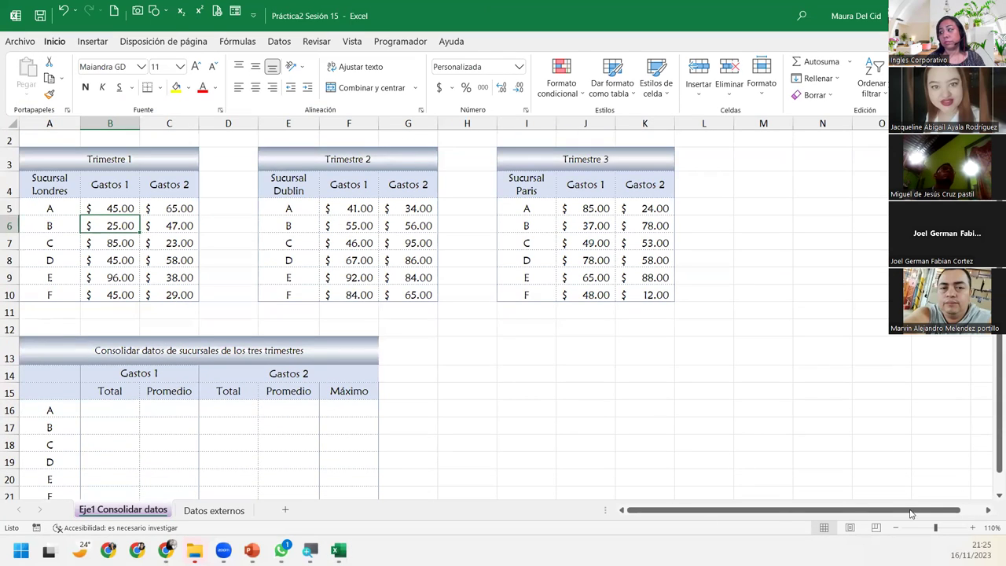
click(995, 496)
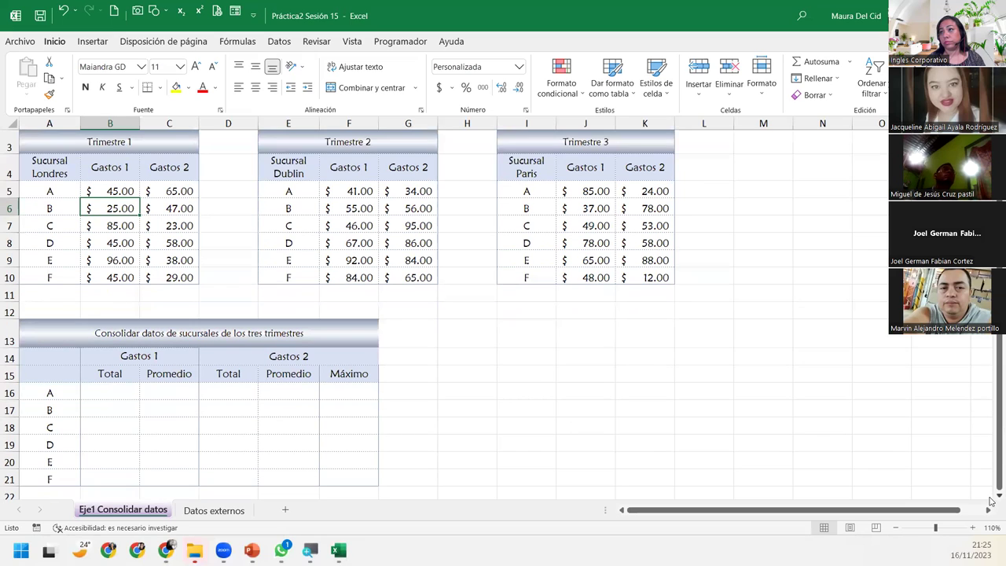
click(125, 388)
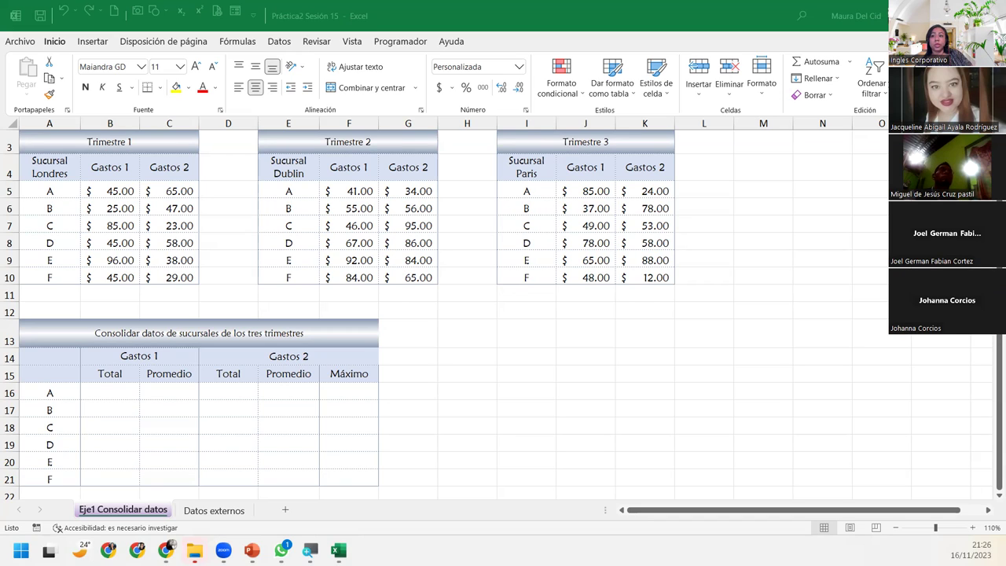
click(107, 386)
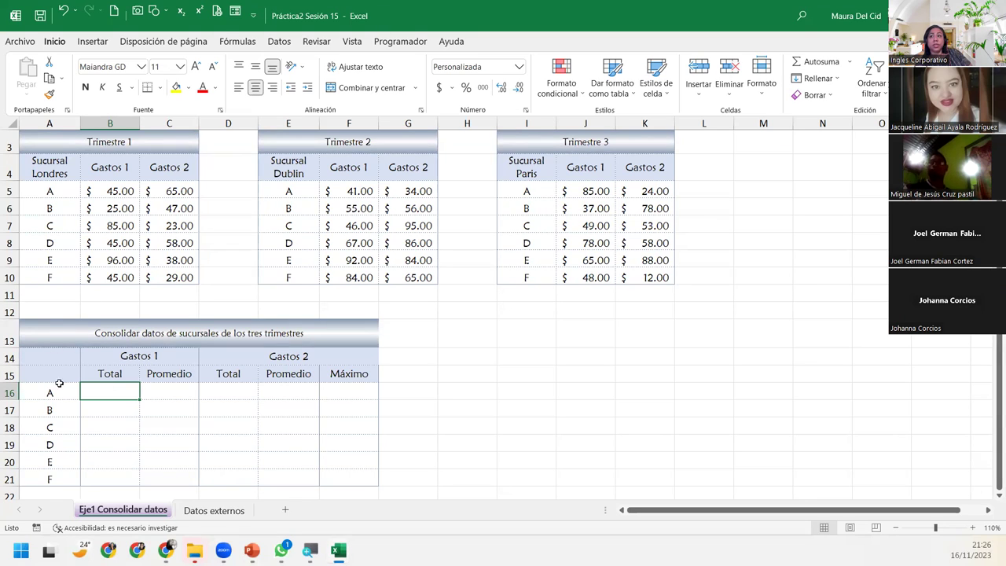
- Compare branch letters across the three quarter tables and summary, then select B16 and show Datos
drag(49, 373, 61, 479)
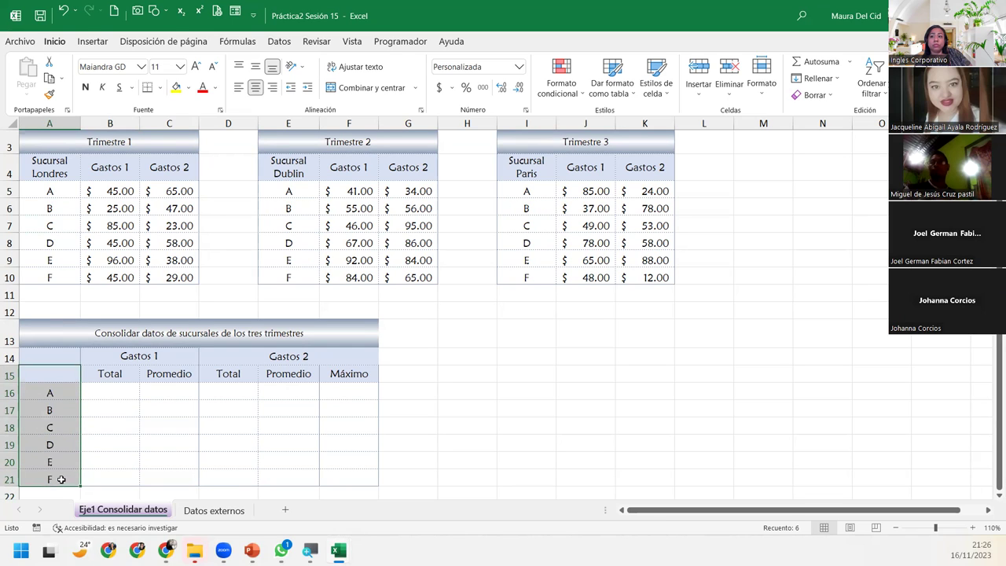
drag(45, 191, 47, 277)
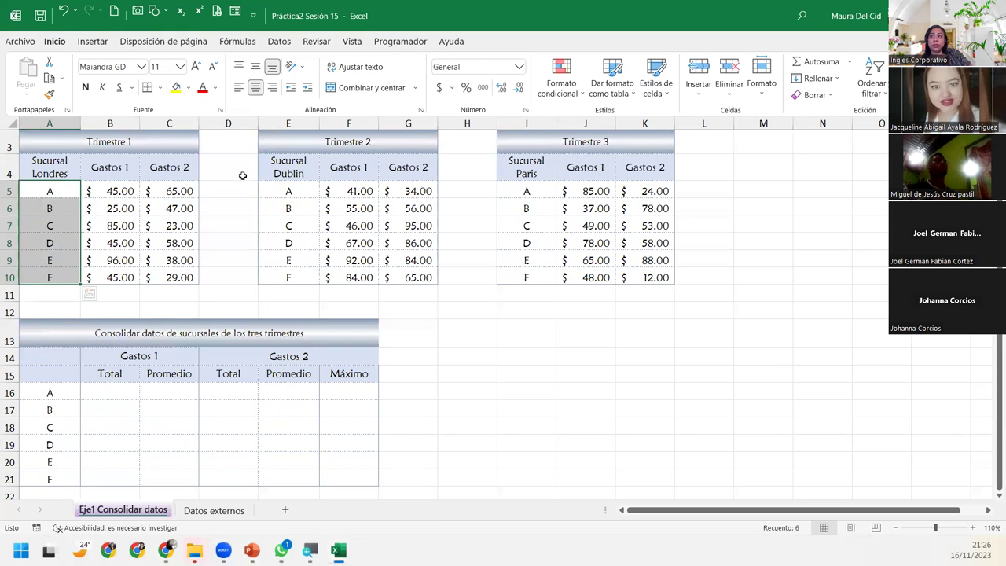
drag(288, 191, 291, 278)
click(529, 192)
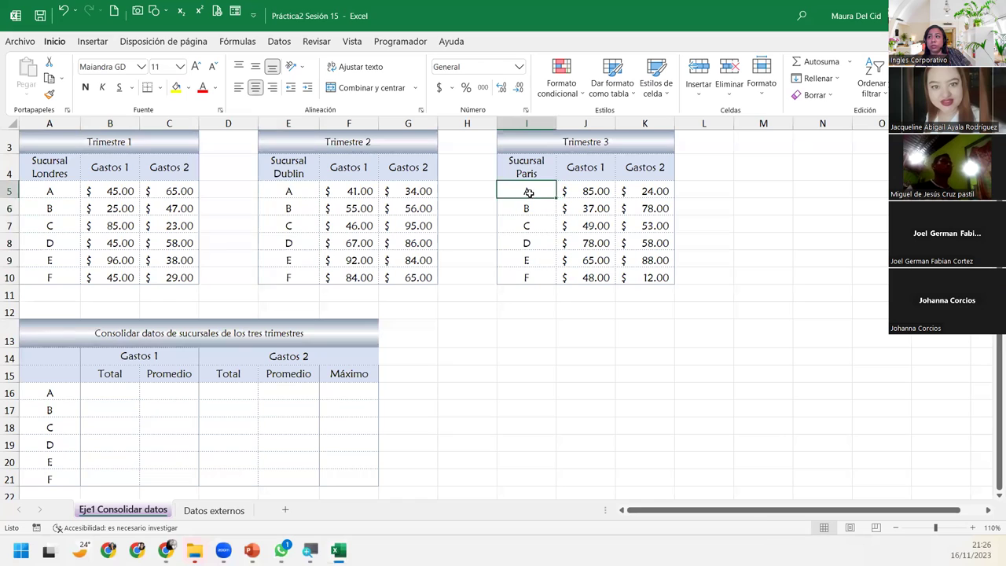
drag(529, 193, 526, 276)
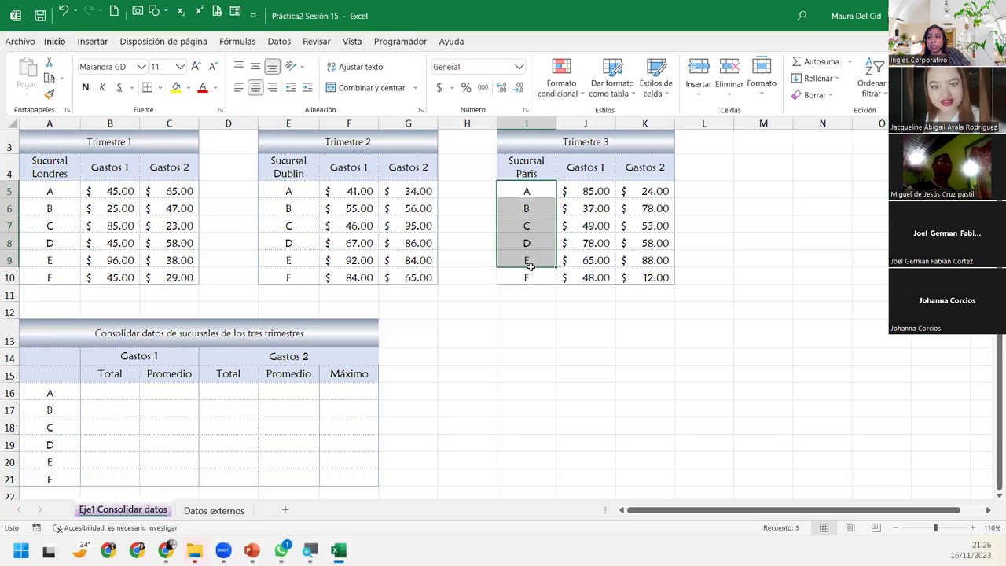
click(108, 376)
click(99, 166)
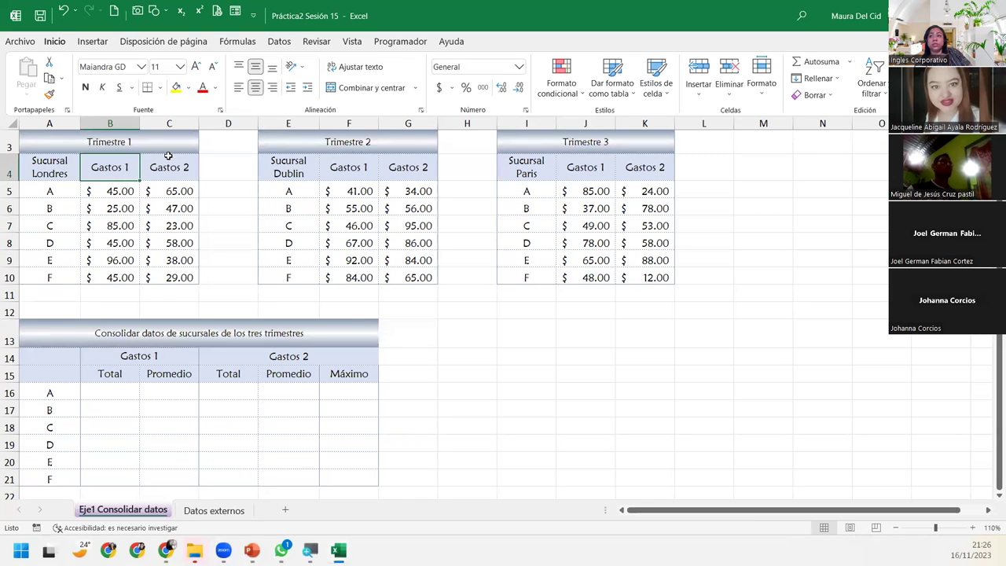
click(168, 156)
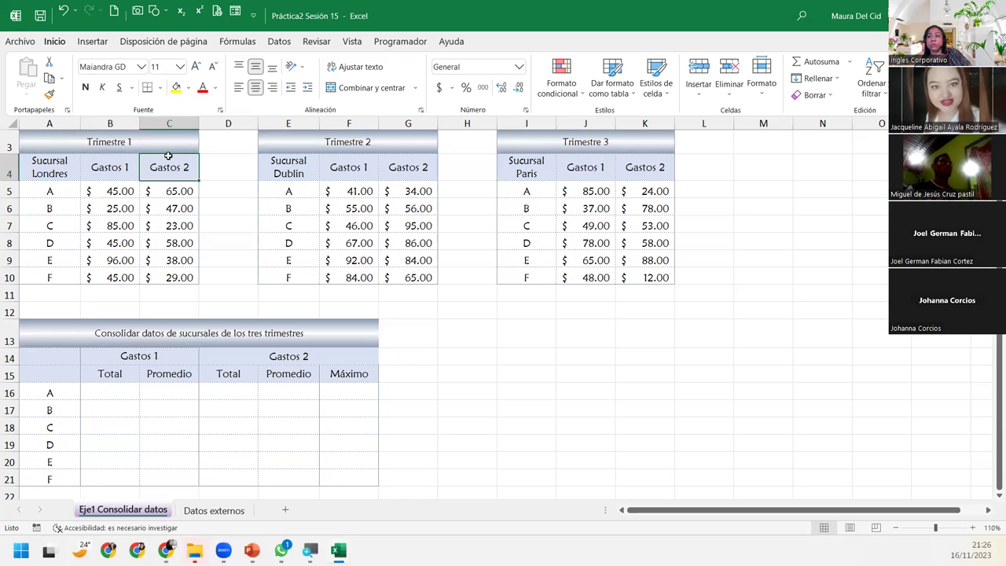
click(114, 393)
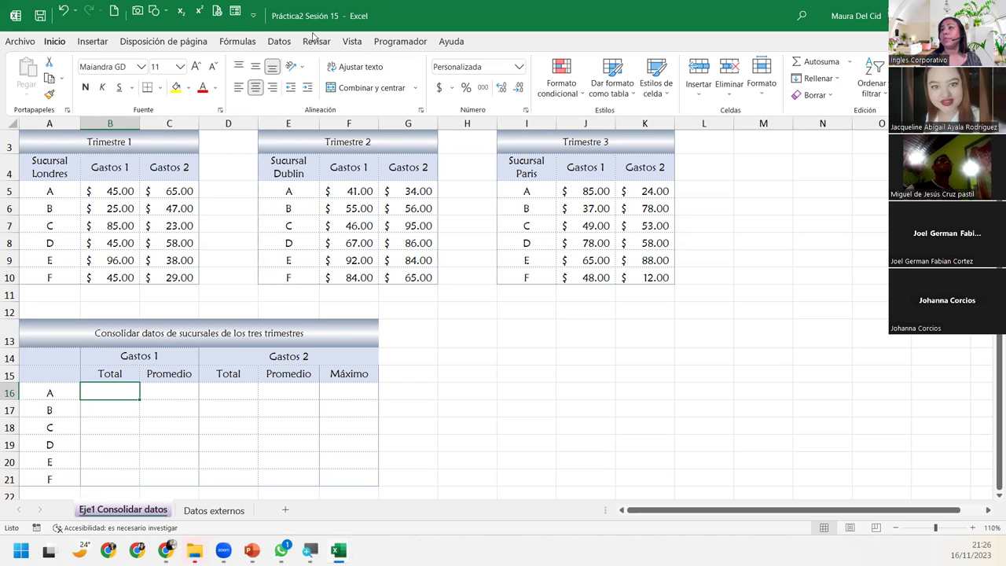
click(278, 41)
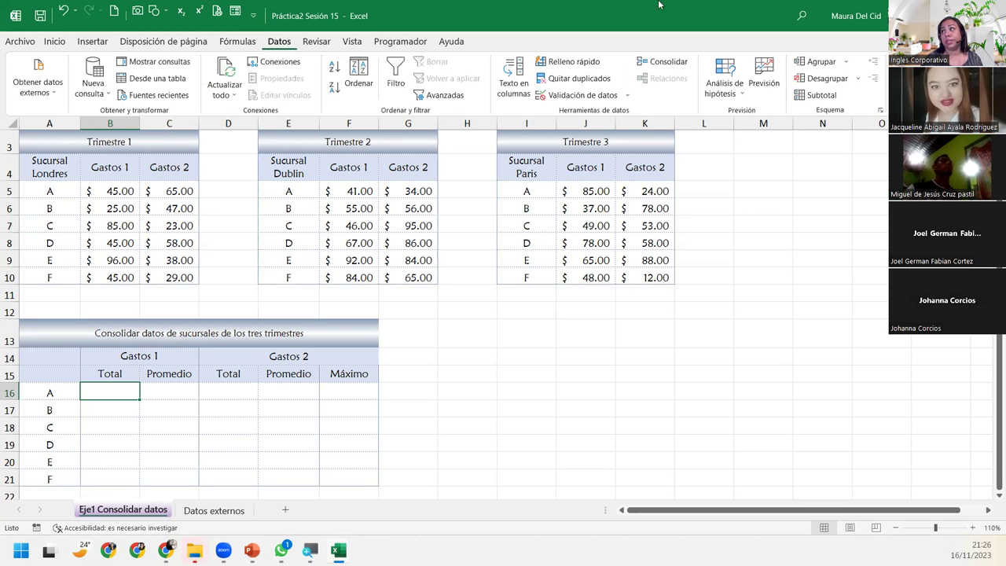
- Open the Consolidar tool with Suma as the summary function
click(674, 61)
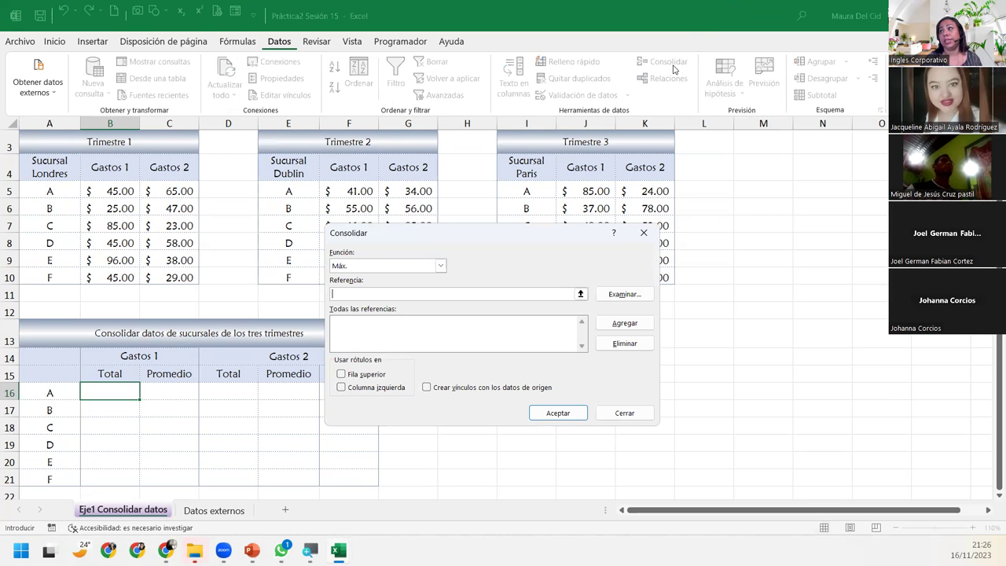
click(383, 266)
click(365, 278)
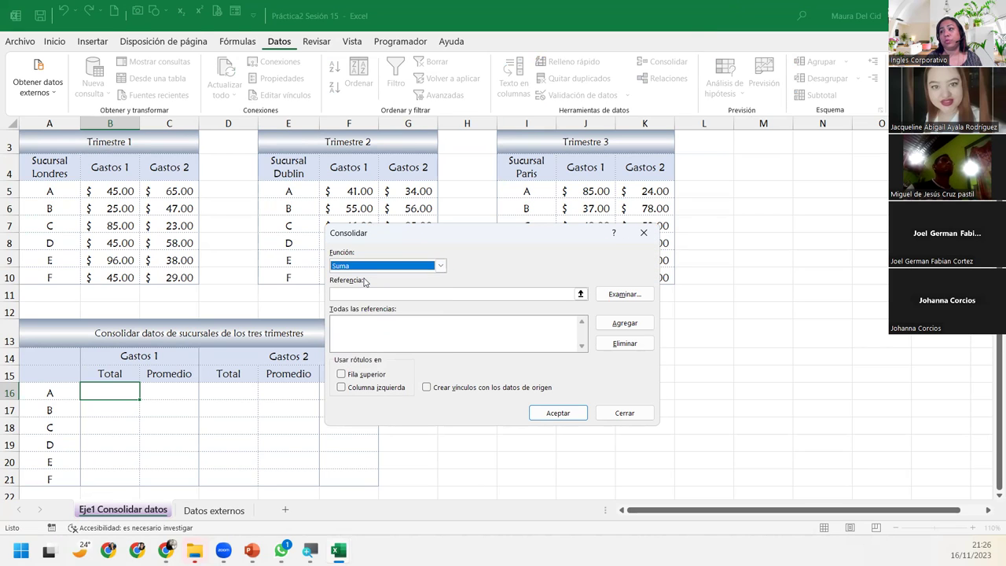
click(354, 294)
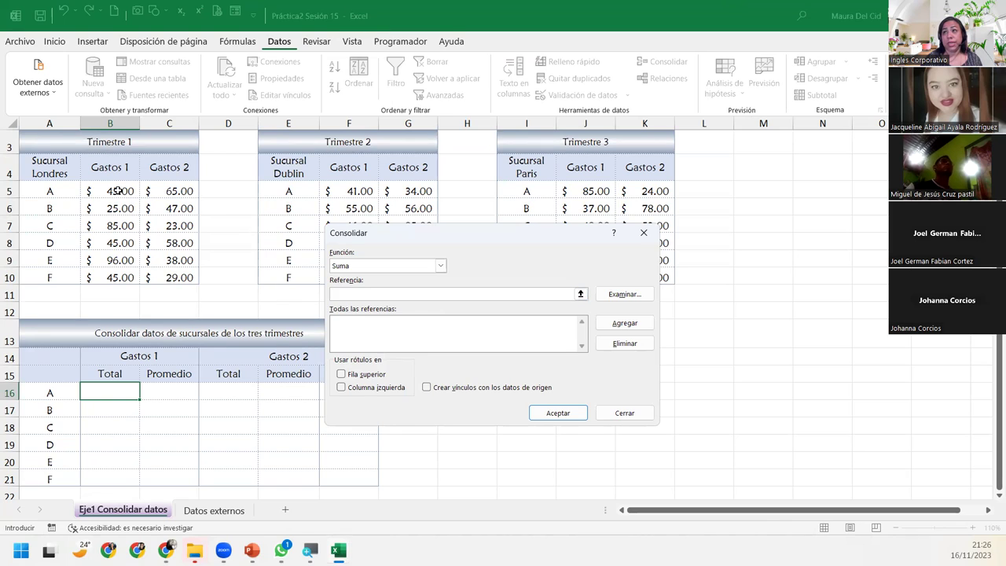
- Add B5:B10 and F5:F10 as Gastos 1 references, then select J5:J10
drag(117, 191, 119, 276)
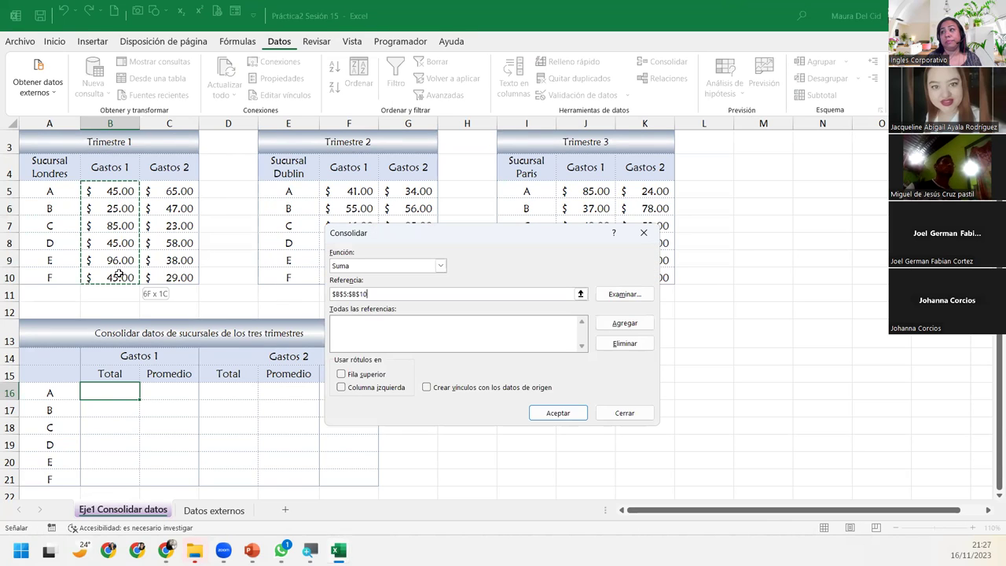
click(626, 322)
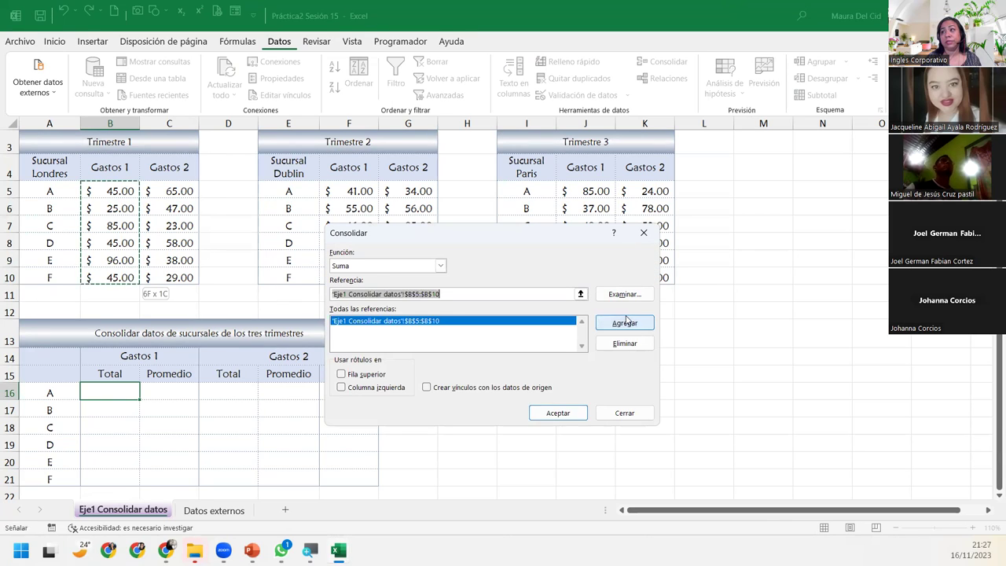
drag(344, 192, 359, 276)
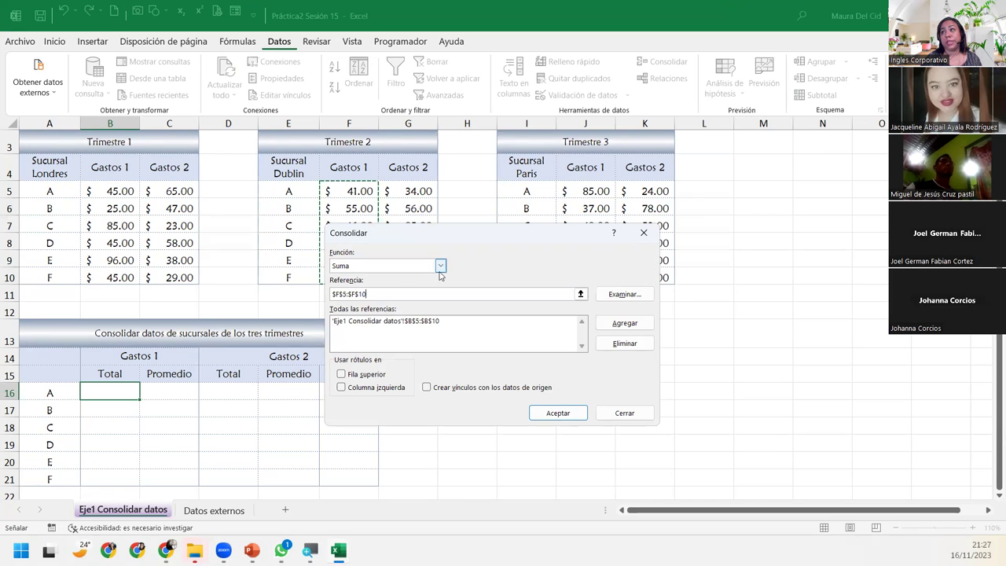
click(638, 327)
click(638, 329)
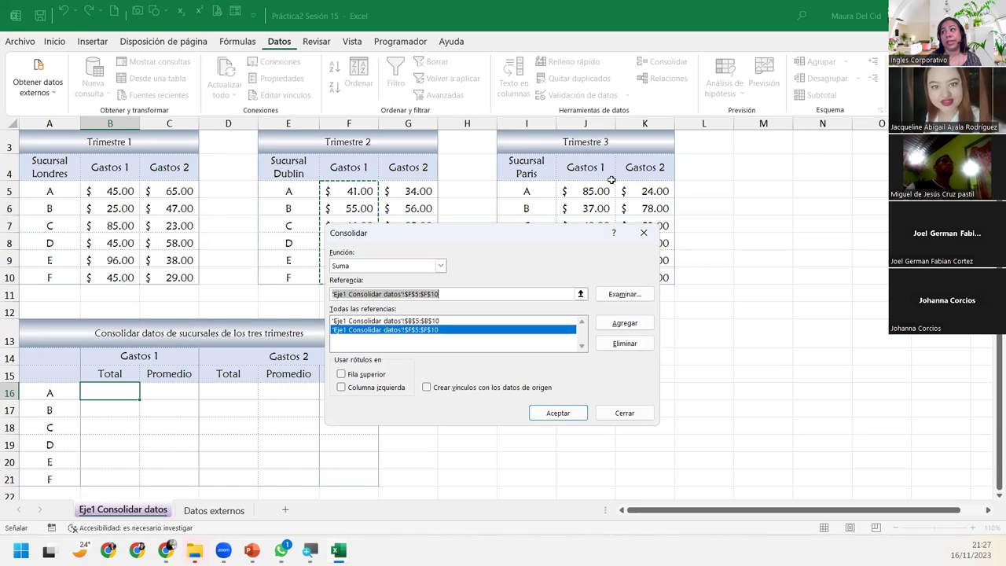
drag(557, 240, 561, 242)
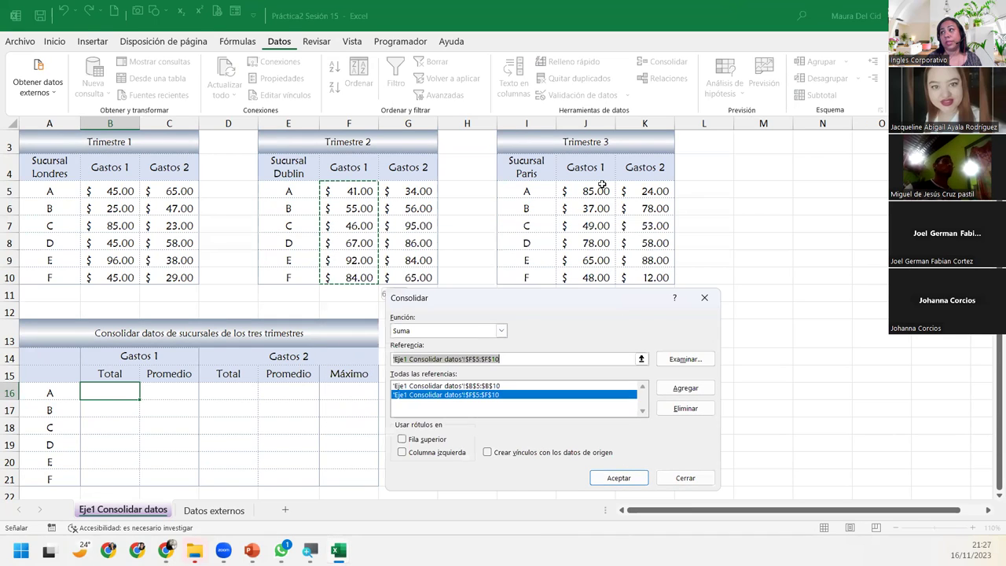
drag(602, 185, 603, 277)
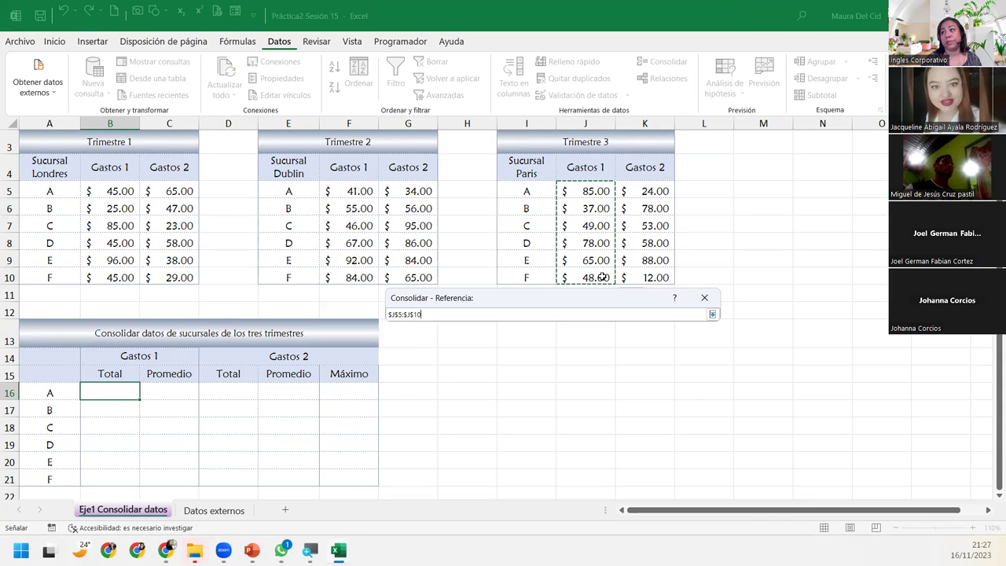
- Add J5:J10 and sum the Gastos 1 ranges, giving Totals 171, 117, 180, 190, 253, 177
click(686, 391)
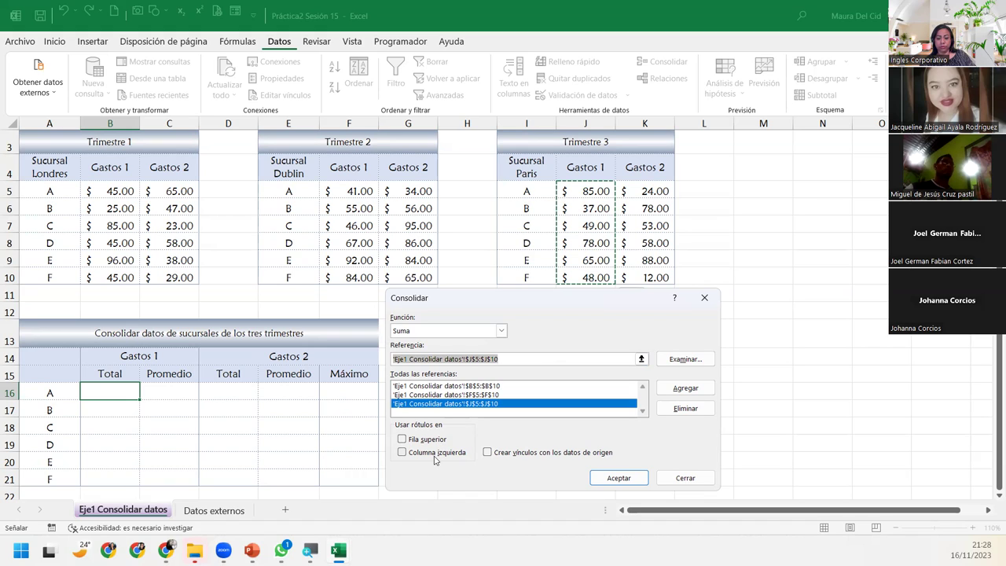
click(618, 478)
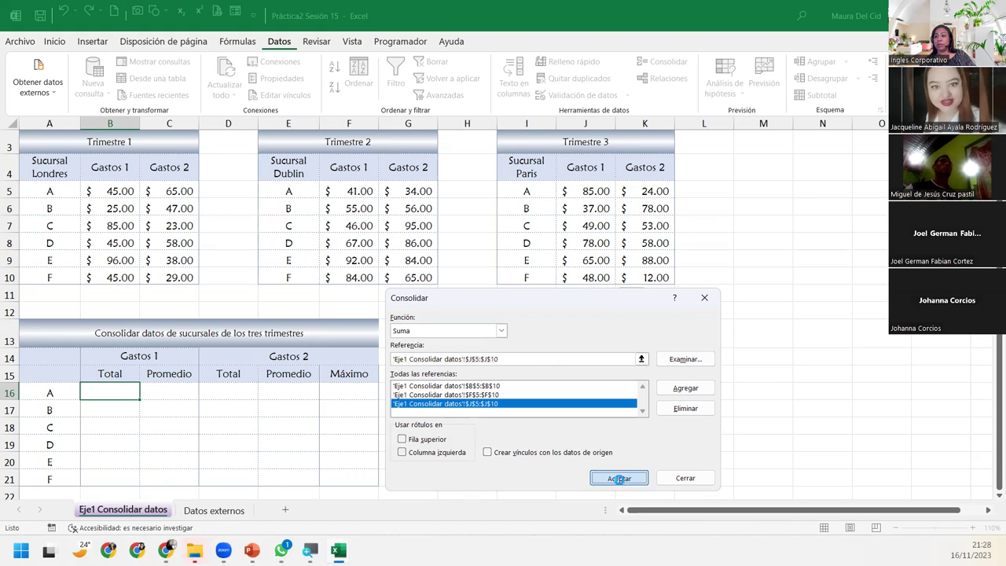
click(619, 479)
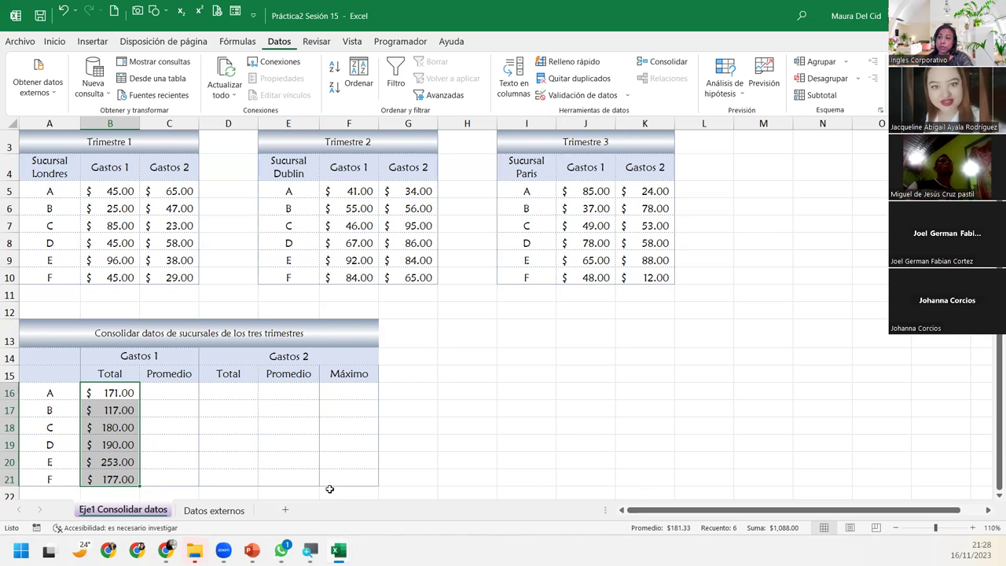
click(179, 392)
scroll(138, 398, down, 1)
click(116, 328)
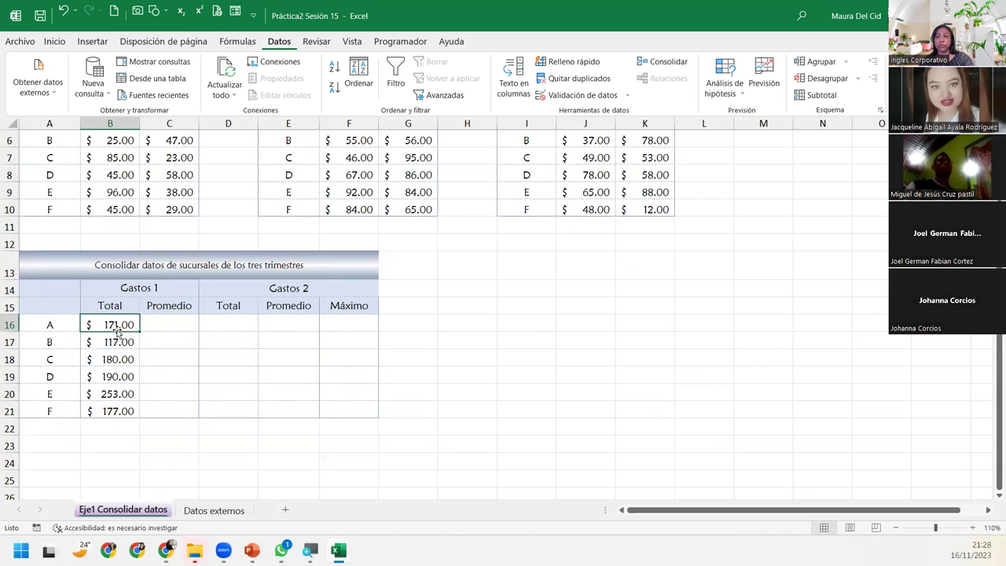
scroll(118, 330, up, 1)
click(118, 186)
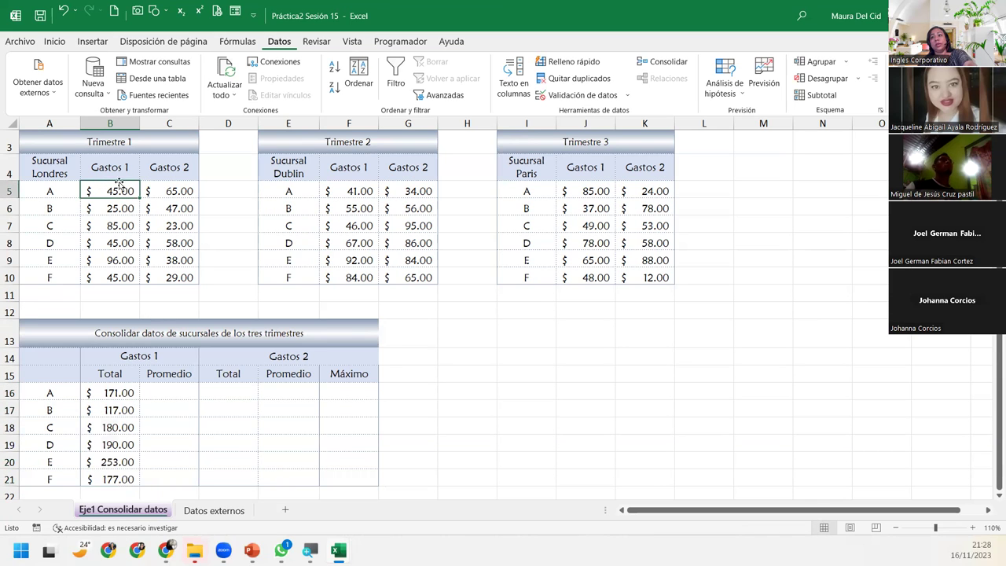
ctrl+click(327, 191)
ctrl+click(592, 187)
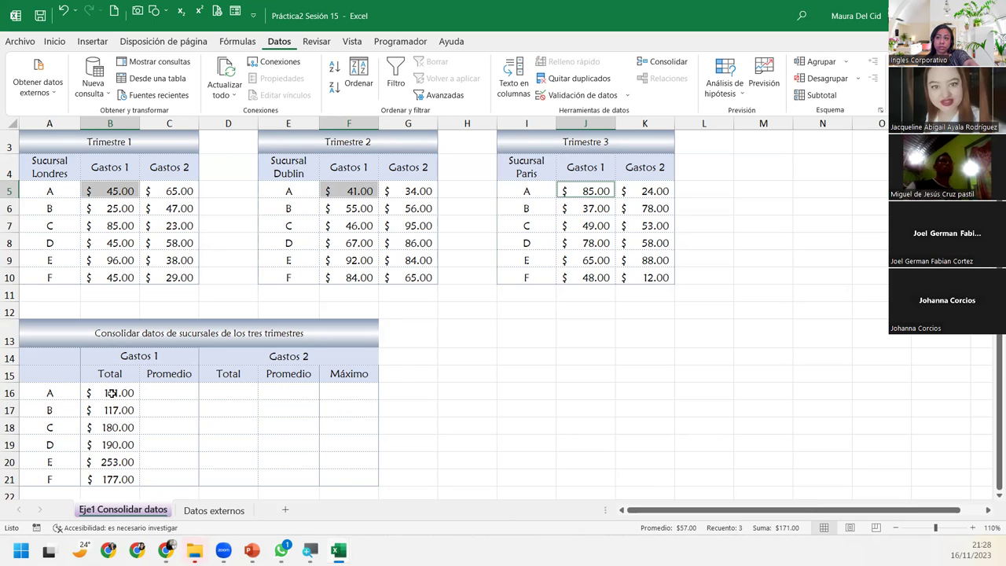
click(111, 393)
mouse_move(224, 550)
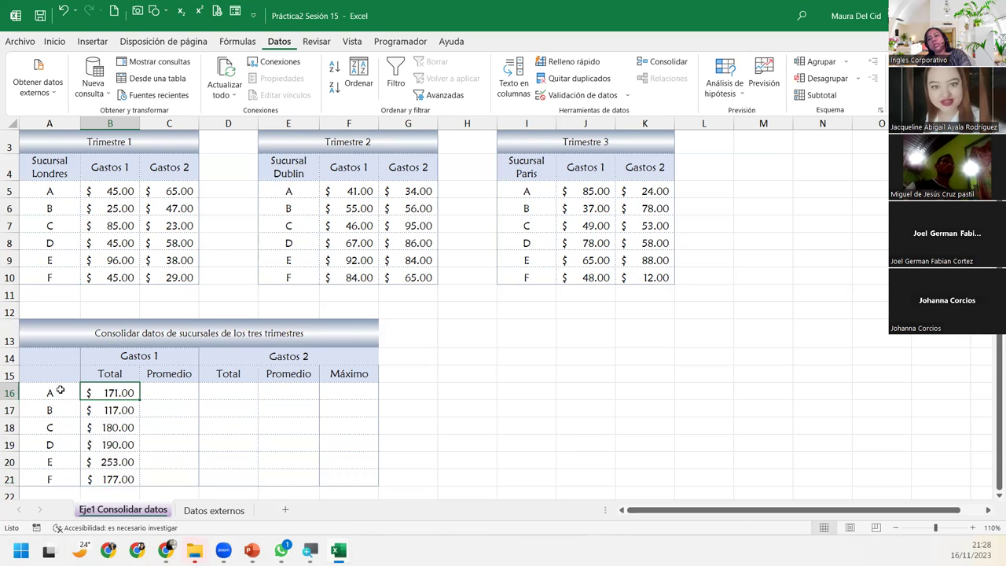
drag(61, 392, 65, 480)
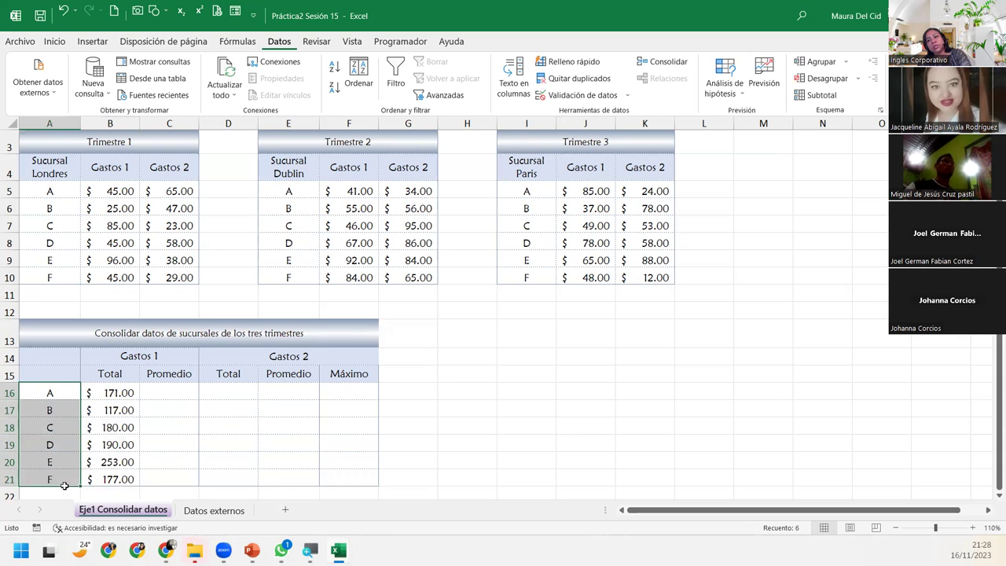
click(119, 391)
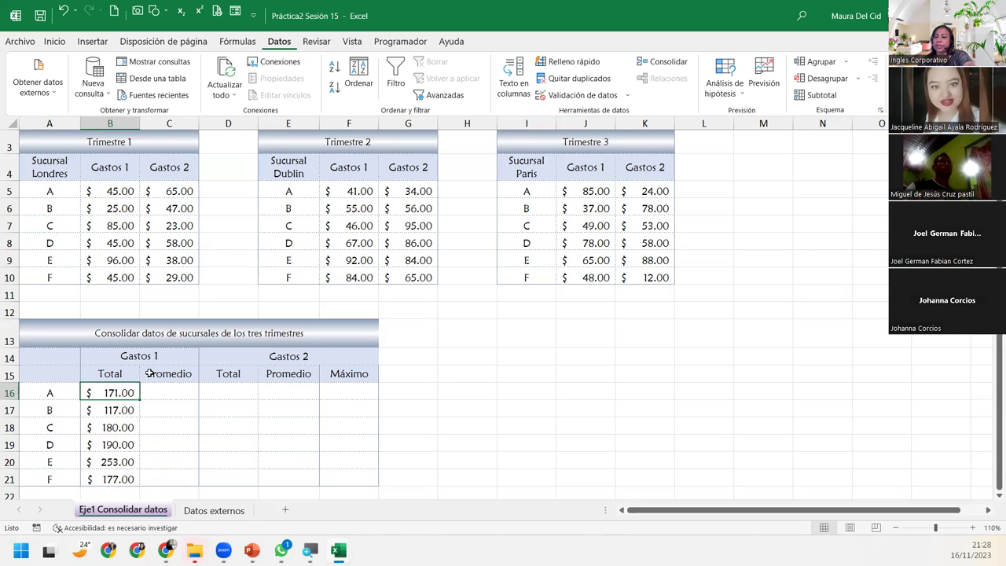
drag(116, 189, 115, 200)
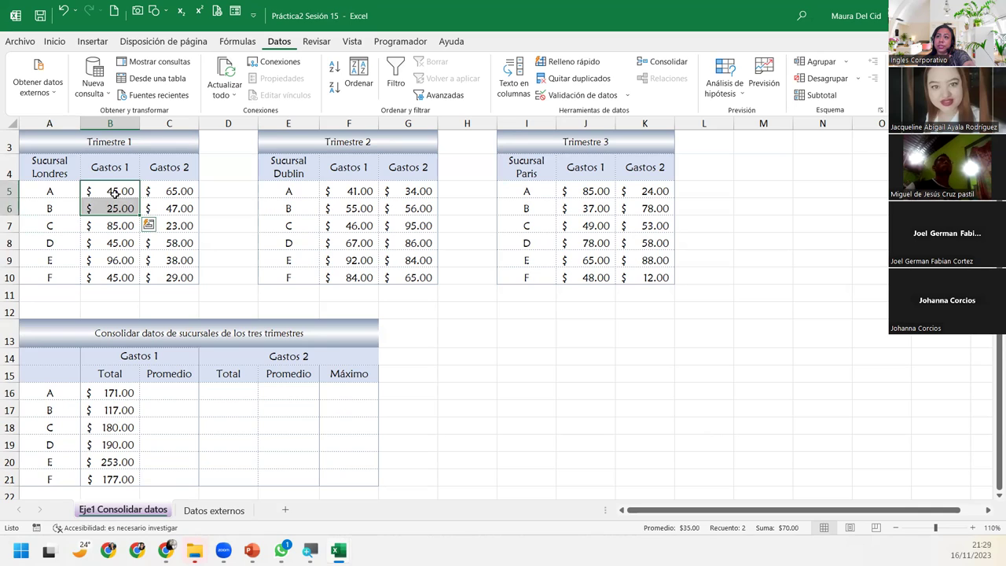
drag(45, 191, 118, 199)
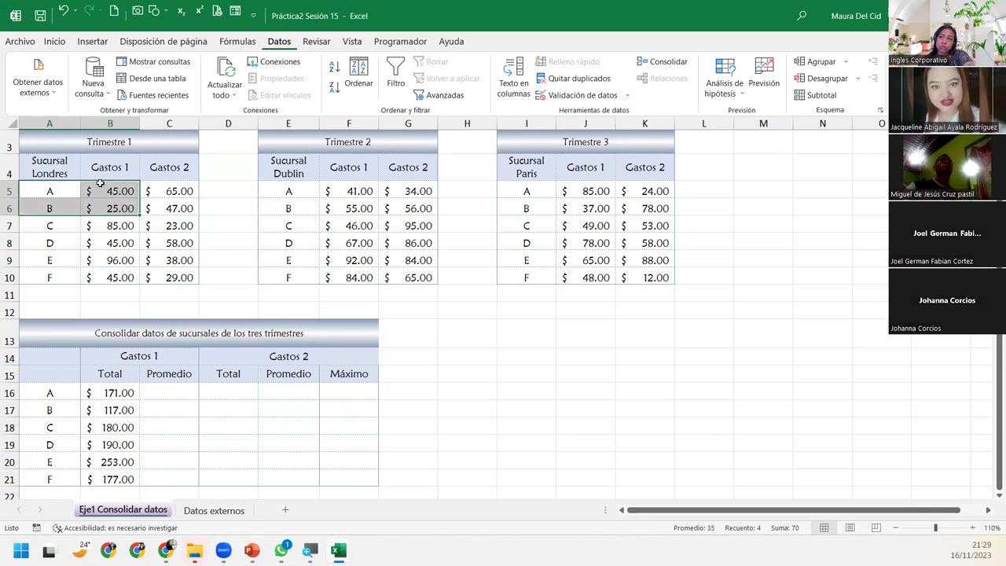
click(101, 190)
ctrl+click(332, 191)
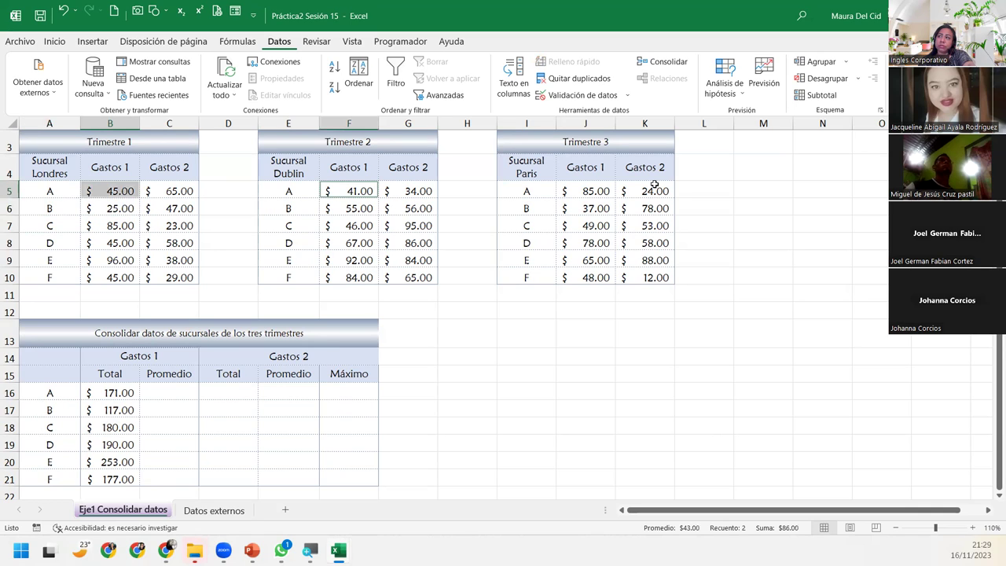
ctrl+click(609, 192)
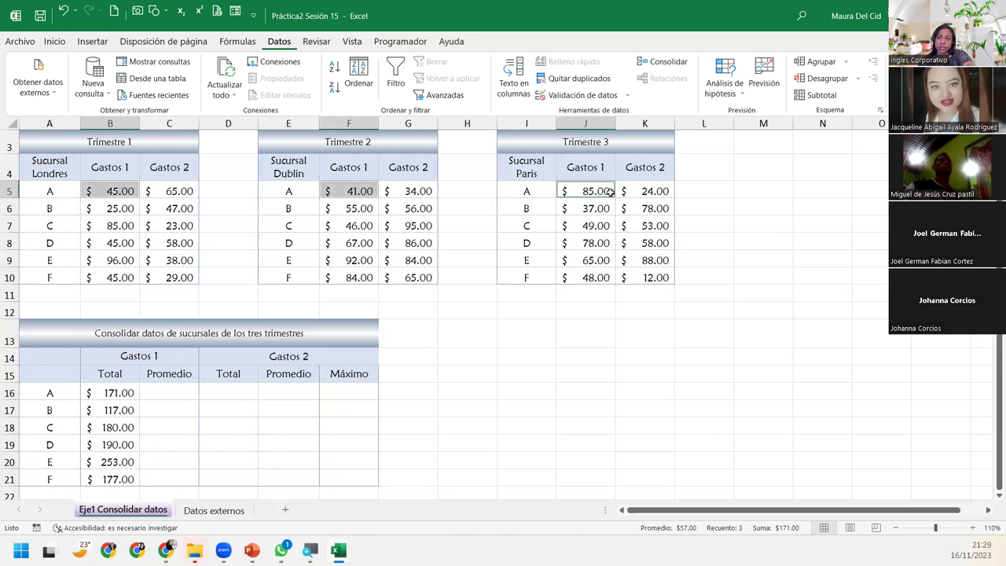
click(108, 201)
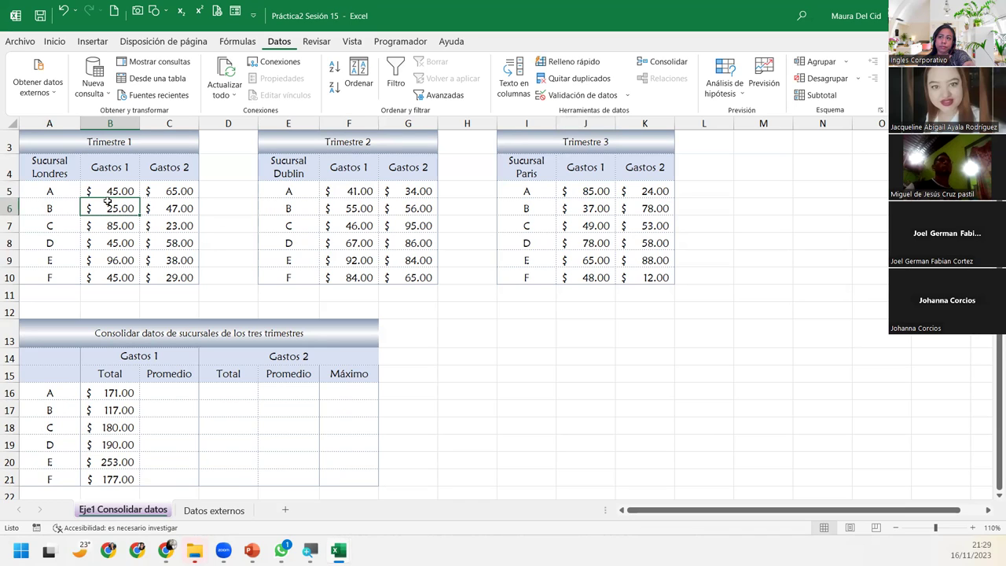
click(106, 227)
click(107, 248)
click(109, 271)
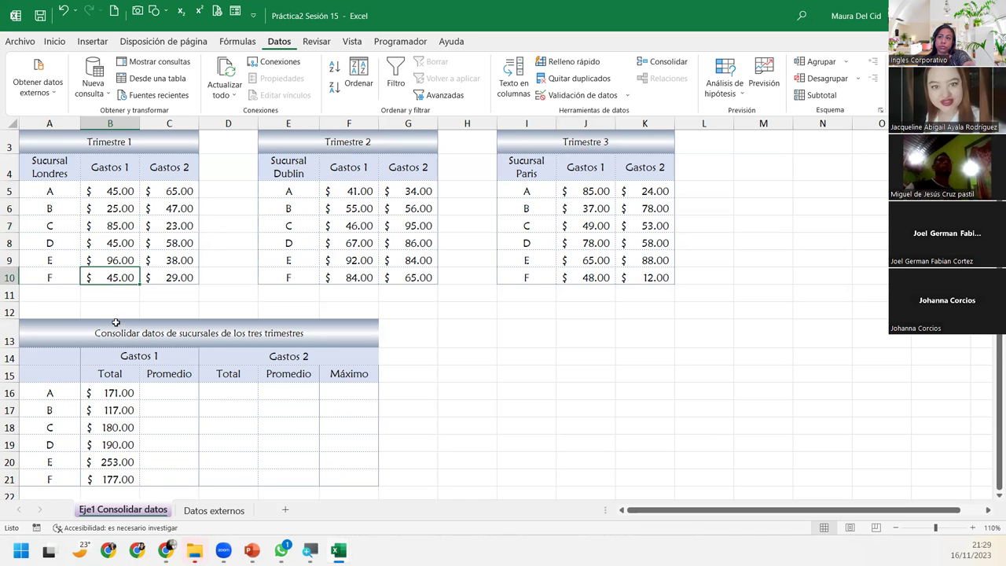
click(158, 389)
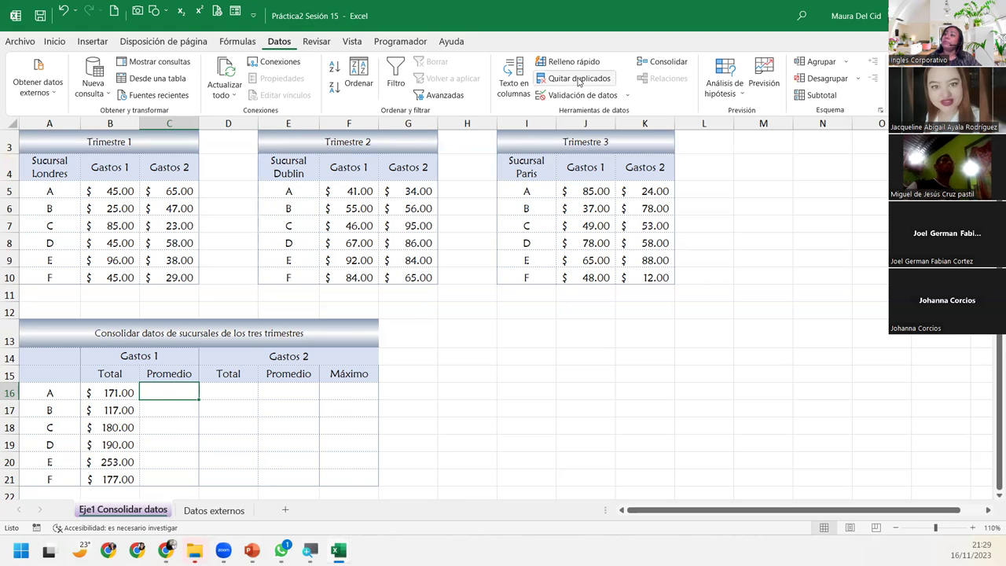
- Consolidate the Gastos 1 ranges with Promedio into C16:C21, giving 57.00 through 59.00
click(668, 61)
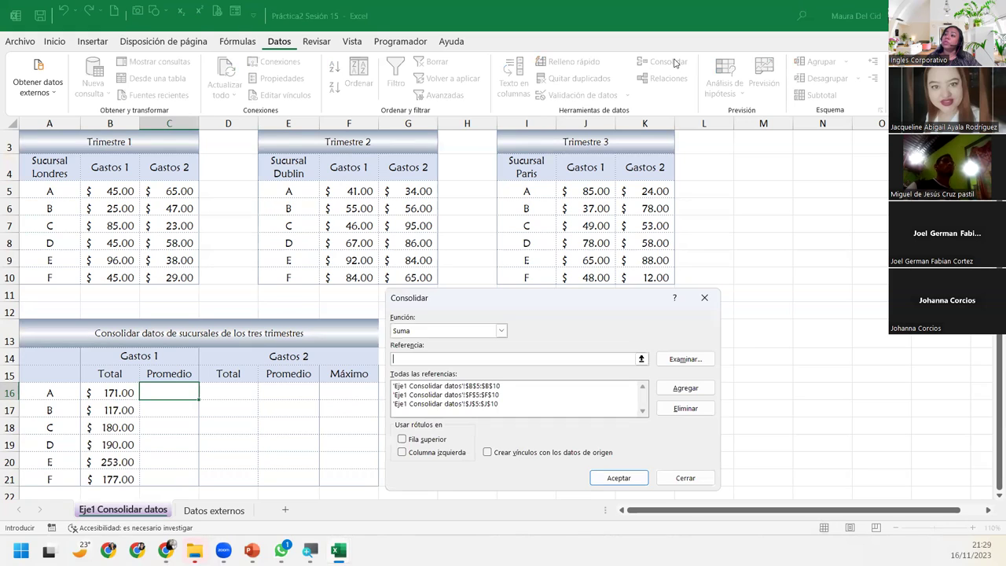
click(501, 330)
click(448, 361)
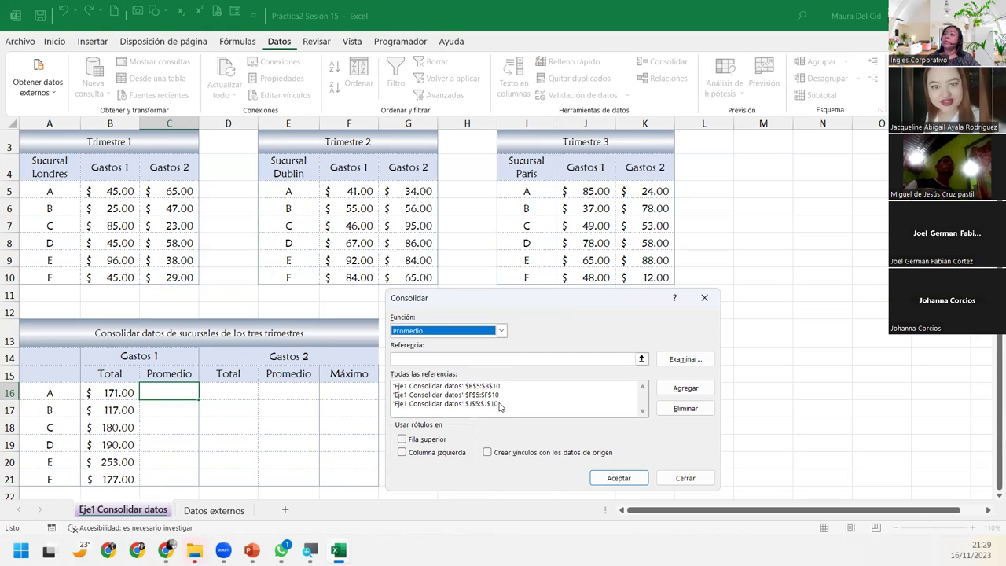
click(617, 479)
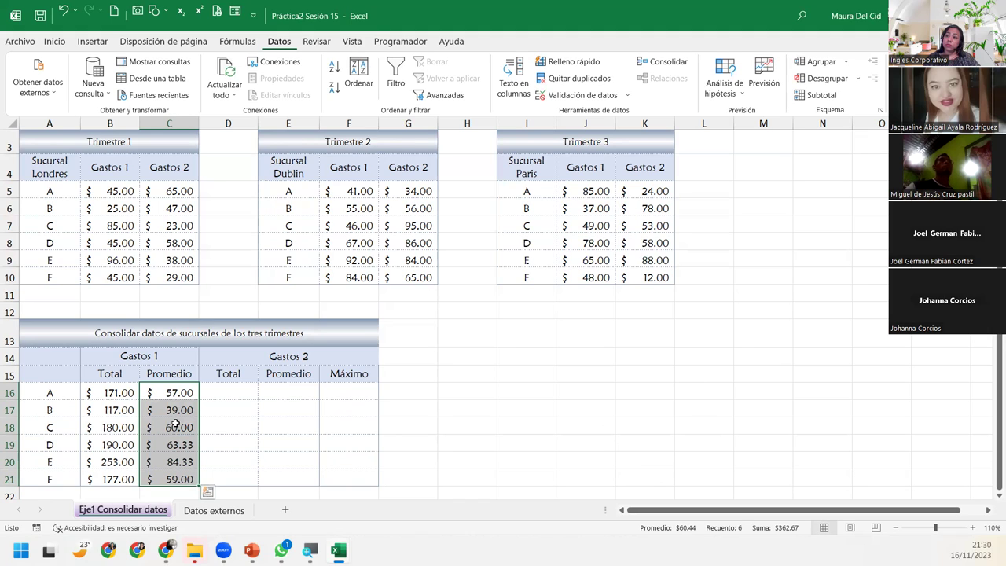
- Select branch A's Gastos 2 Total cell and reopen the Consolidar tool
click(173, 391)
click(223, 392)
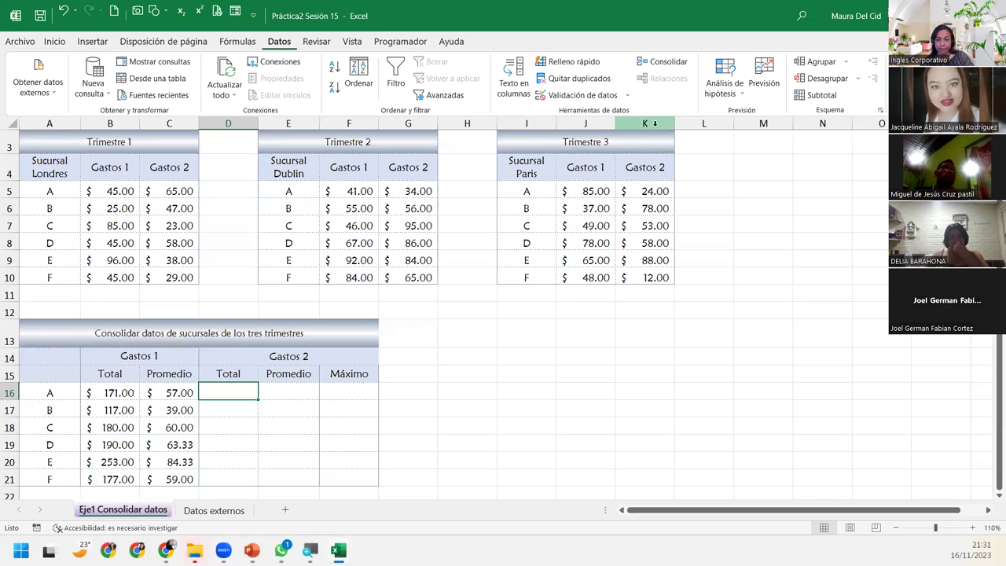
click(664, 61)
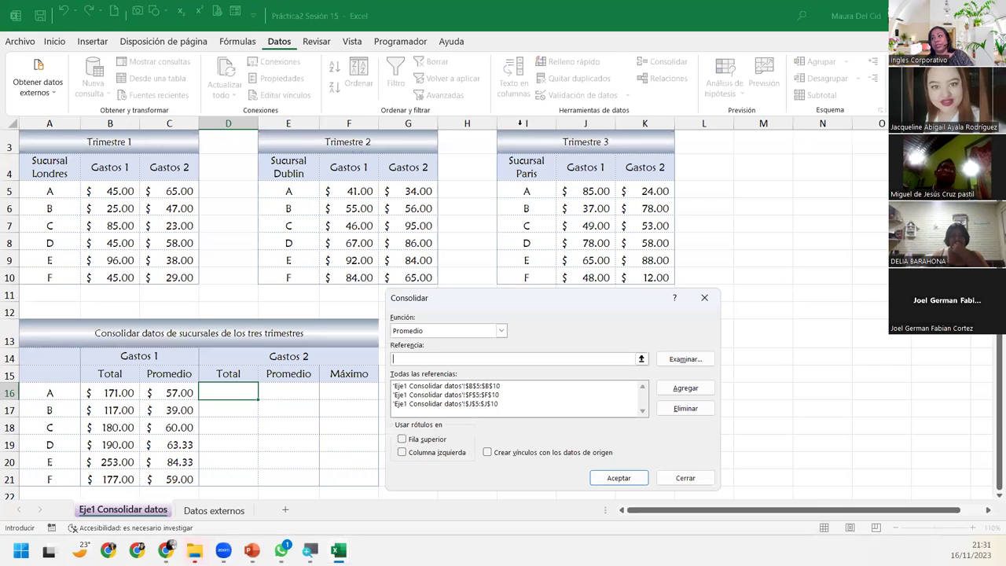
- Delete the three leftover Gastos 1 references, including J5:J10, from the Consolidar reference list
click(462, 386)
click(709, 408)
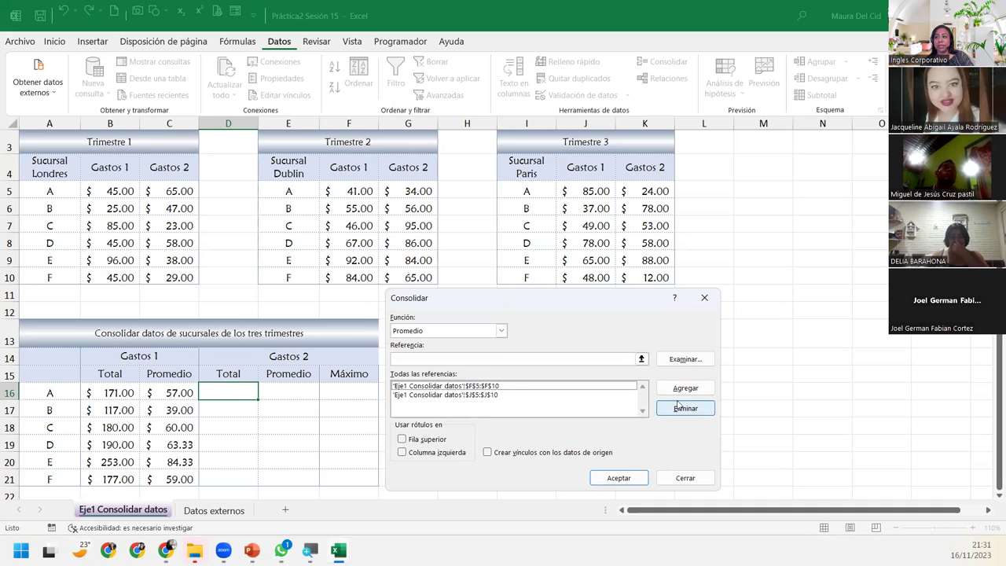
click(451, 386)
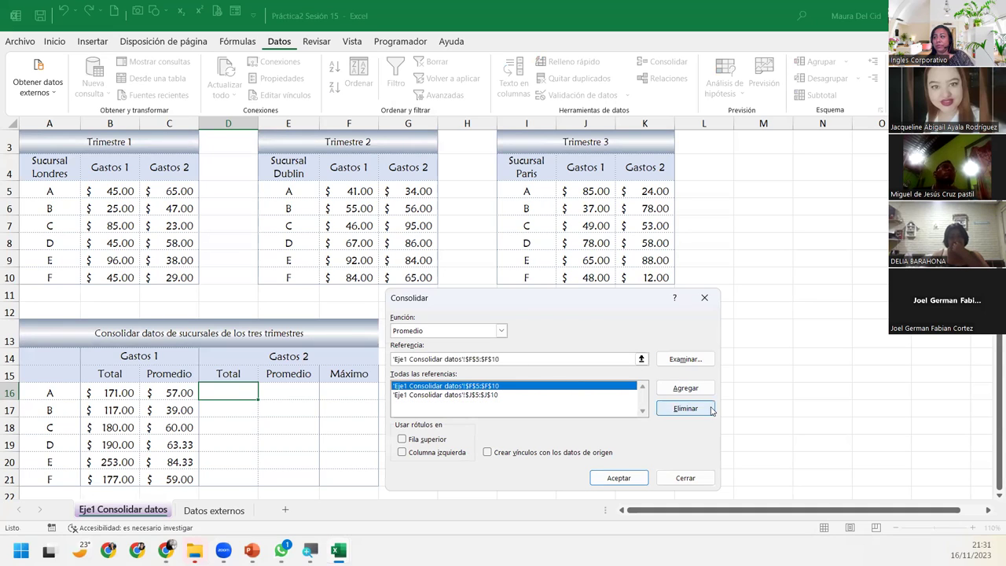
click(665, 410)
click(450, 386)
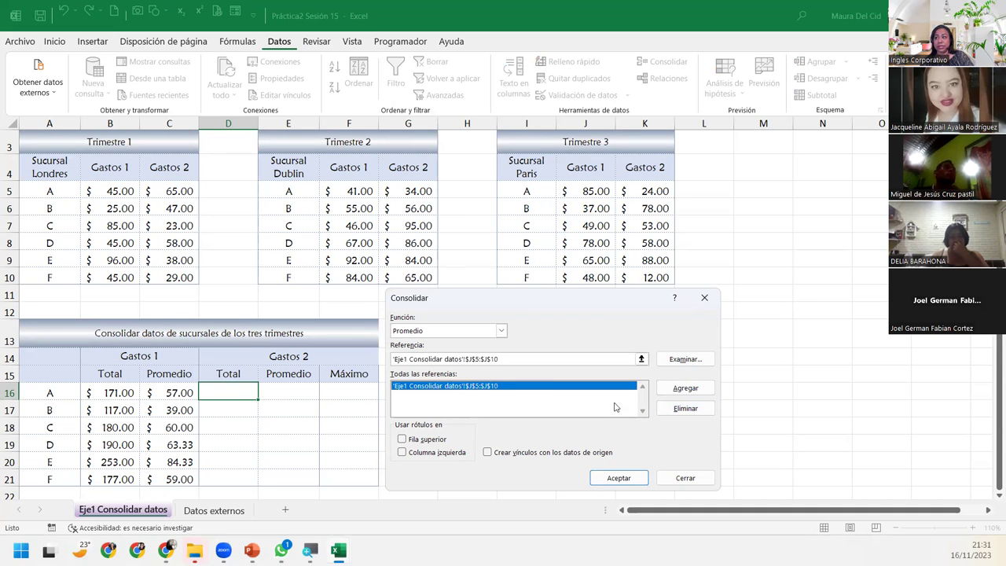
click(672, 415)
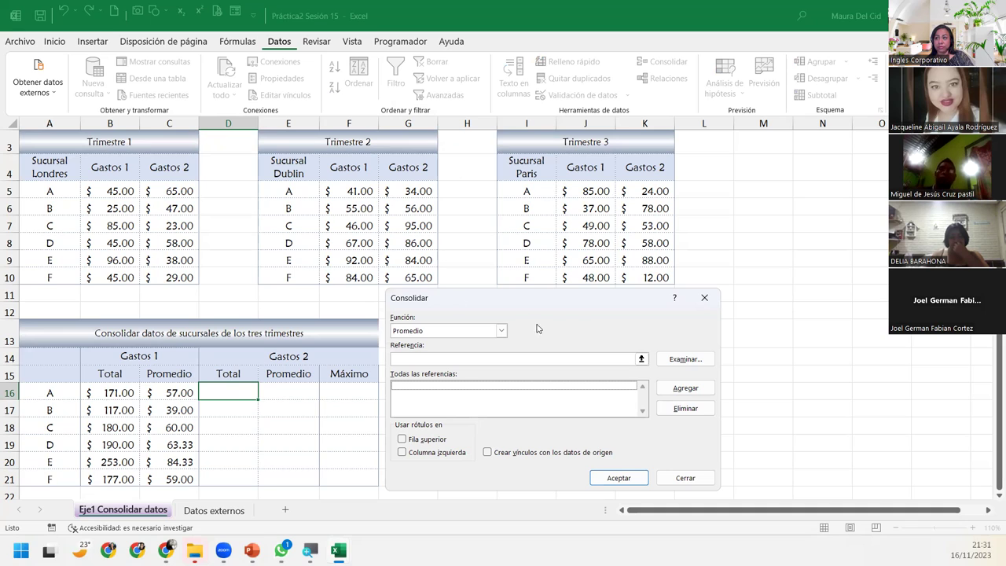
- Set the consolidation function back to Suma and ready the reference field
click(446, 331)
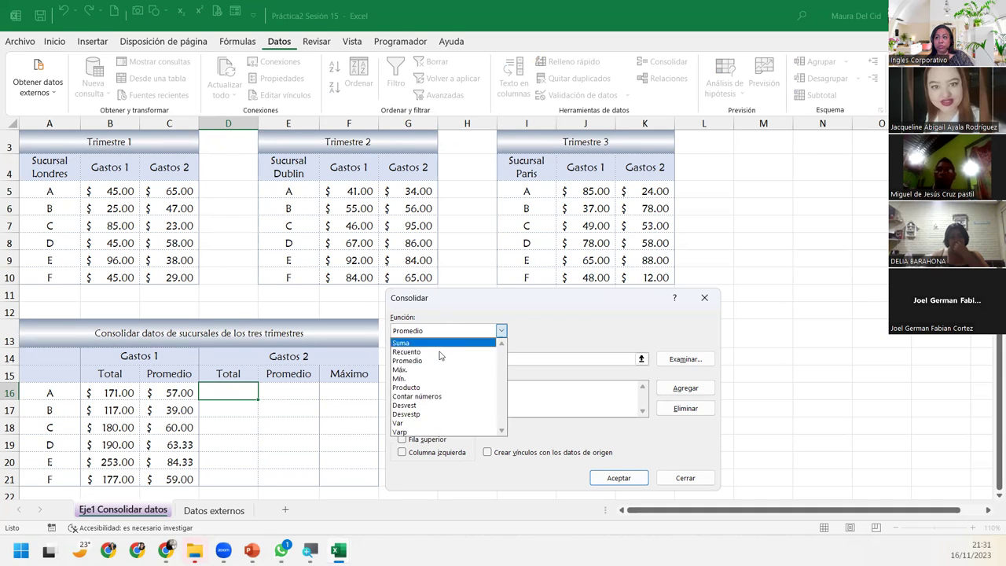
click(439, 344)
click(429, 359)
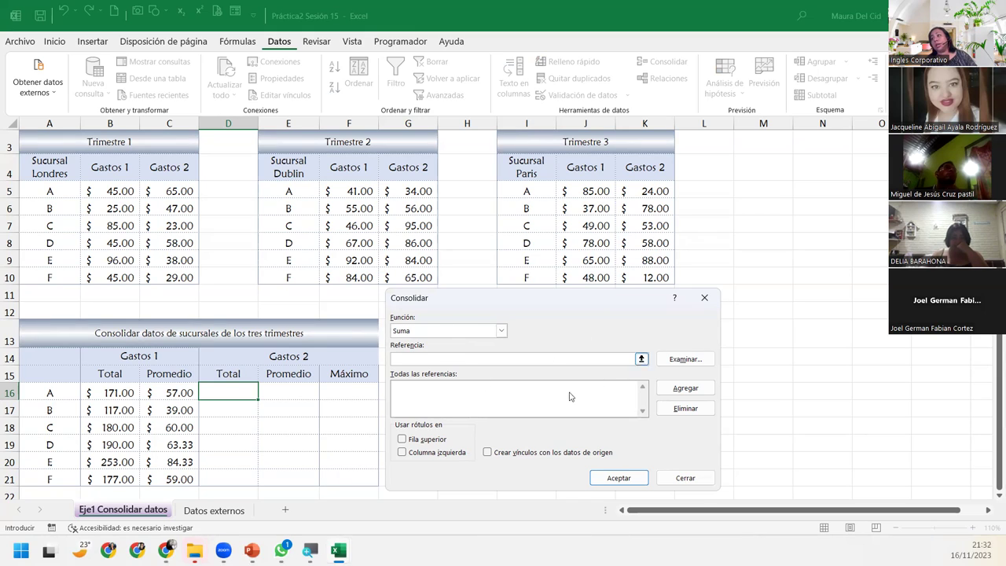
- Add the Gastos 2 ranges C5:C10, G5:G10 and K5:K10 as consolidation references
drag(169, 192, 179, 274)
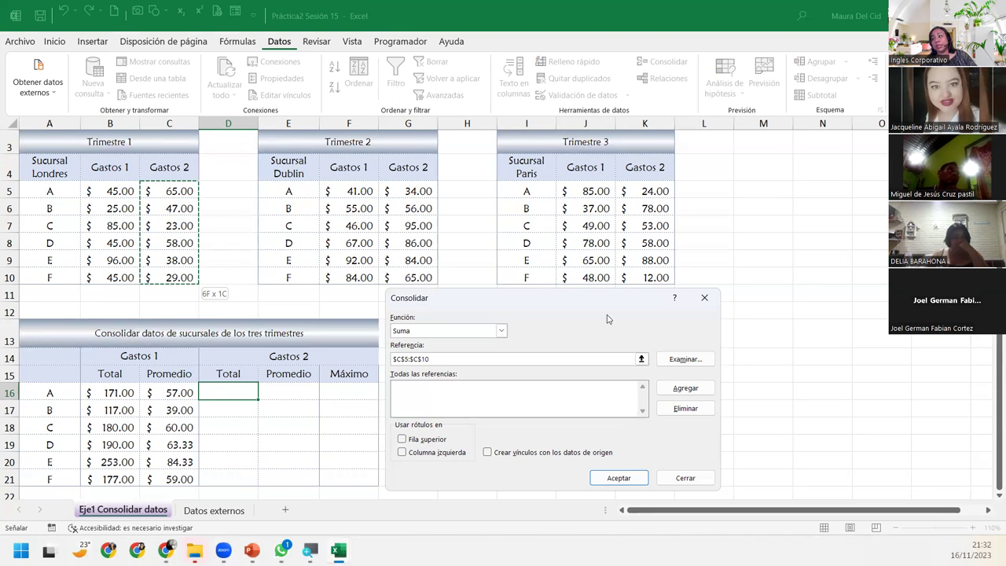
click(662, 390)
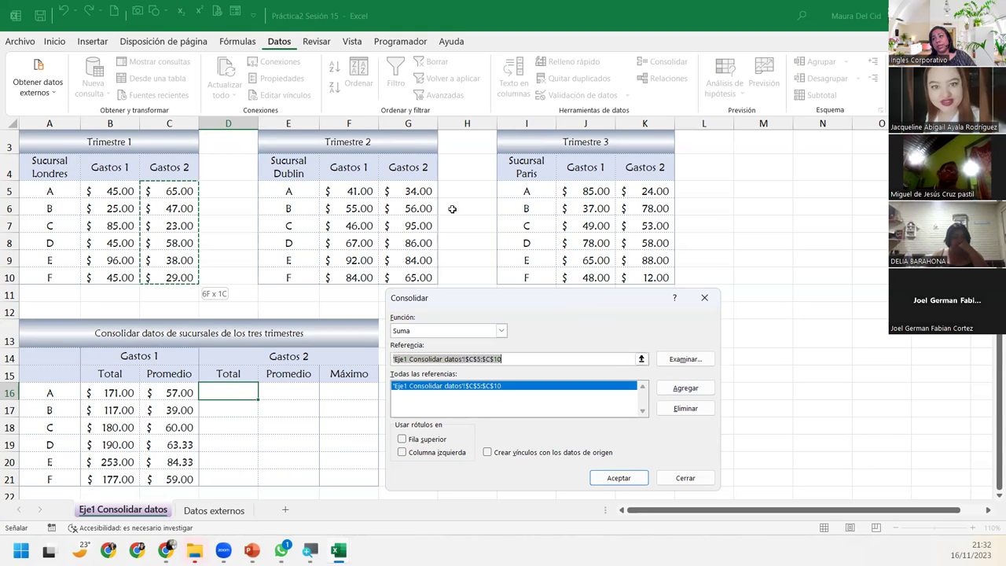
drag(397, 193, 413, 277)
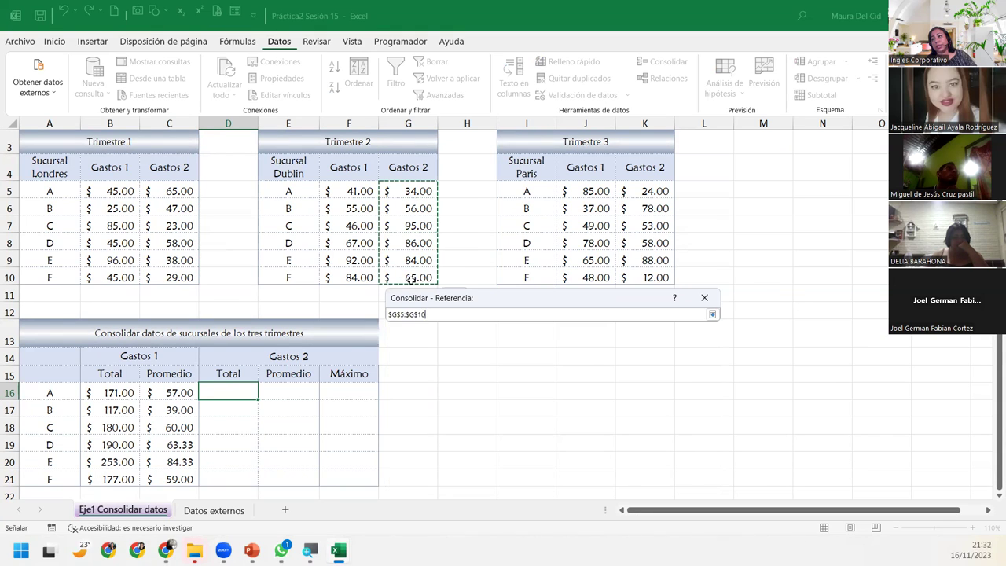
click(684, 388)
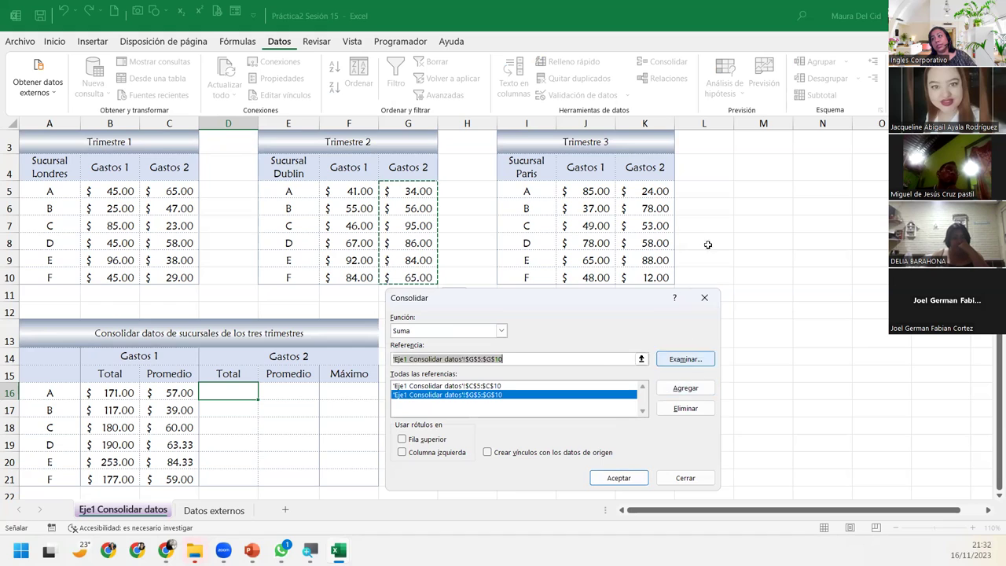
click(648, 187)
drag(648, 187, 649, 276)
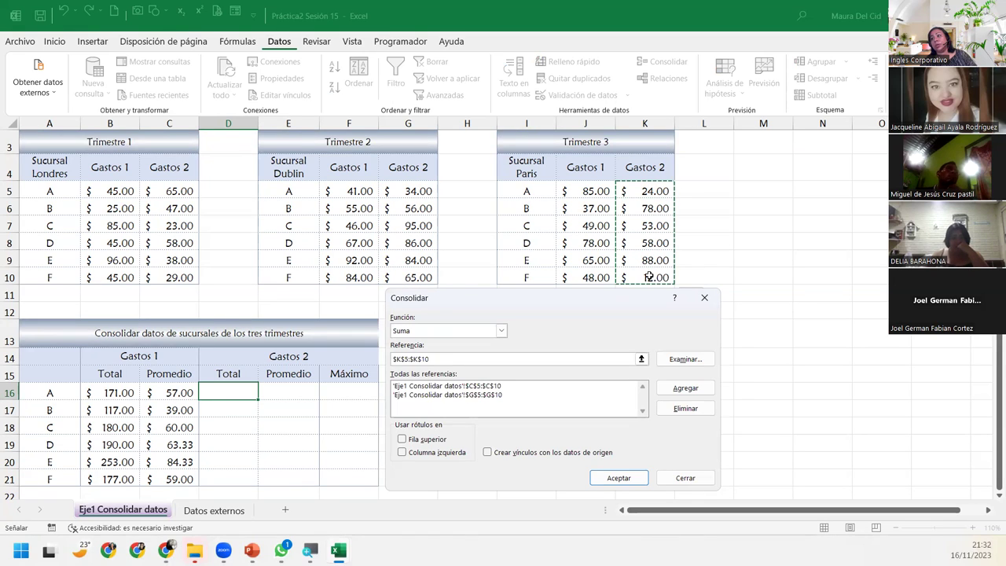
click(692, 388)
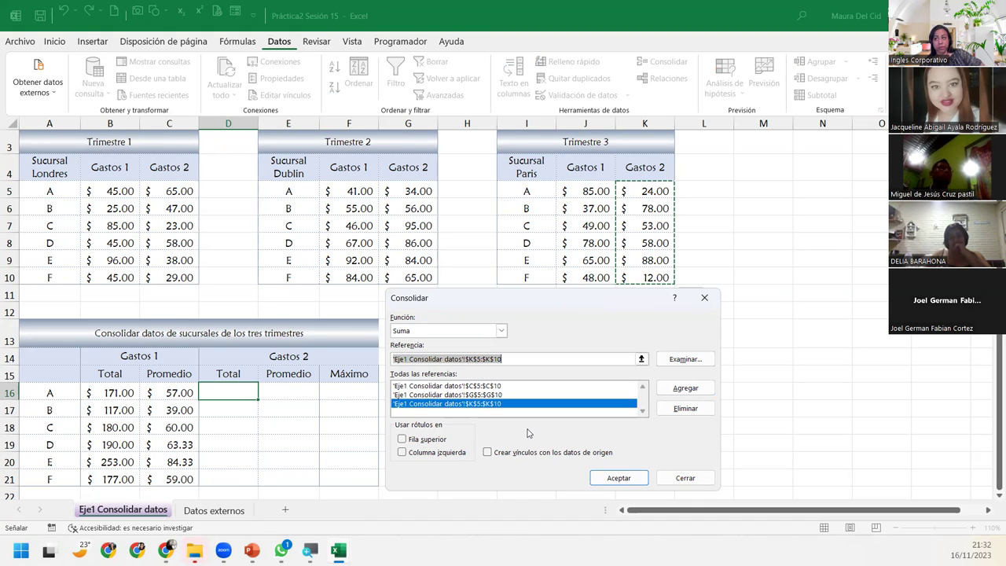
- Produce the Gastos 2 totals and verify branch A's 123.00 by selecting C5, G5 and K5
click(619, 478)
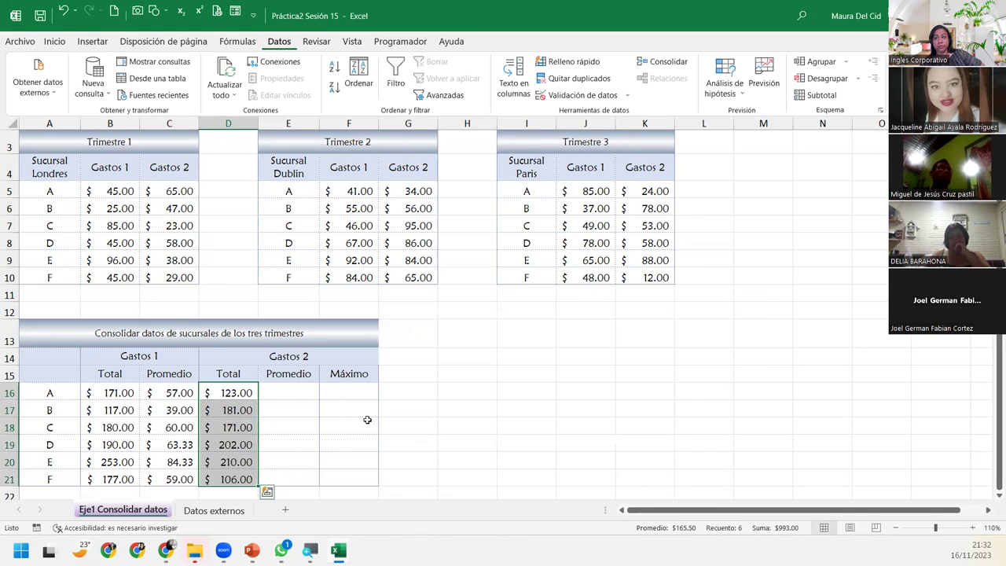
click(153, 193)
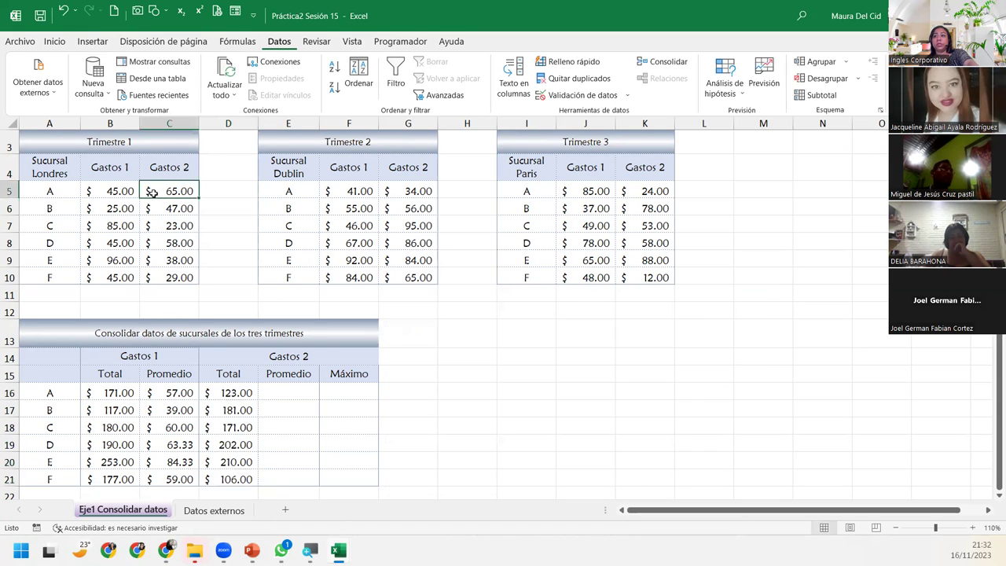
ctrl+click(396, 189)
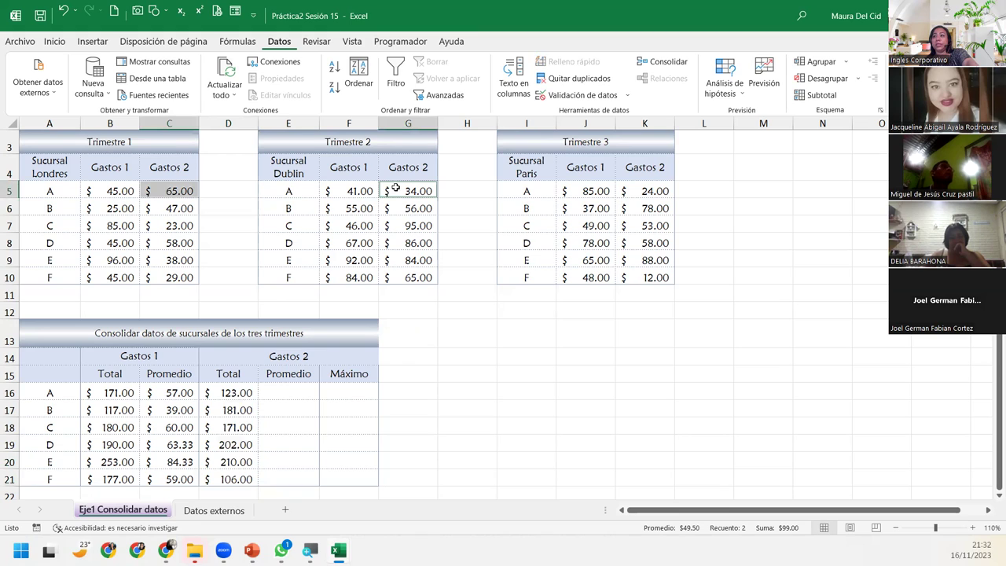
ctrl+click(640, 189)
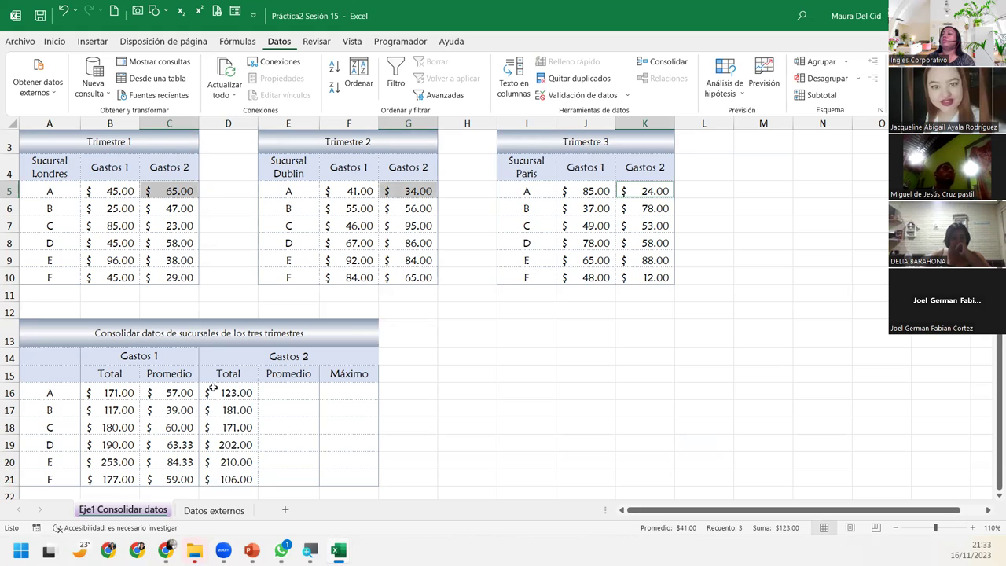
- Select E16 in the Gastos 2 Promedio column as the destination for the averages
drag(275, 390, 280, 479)
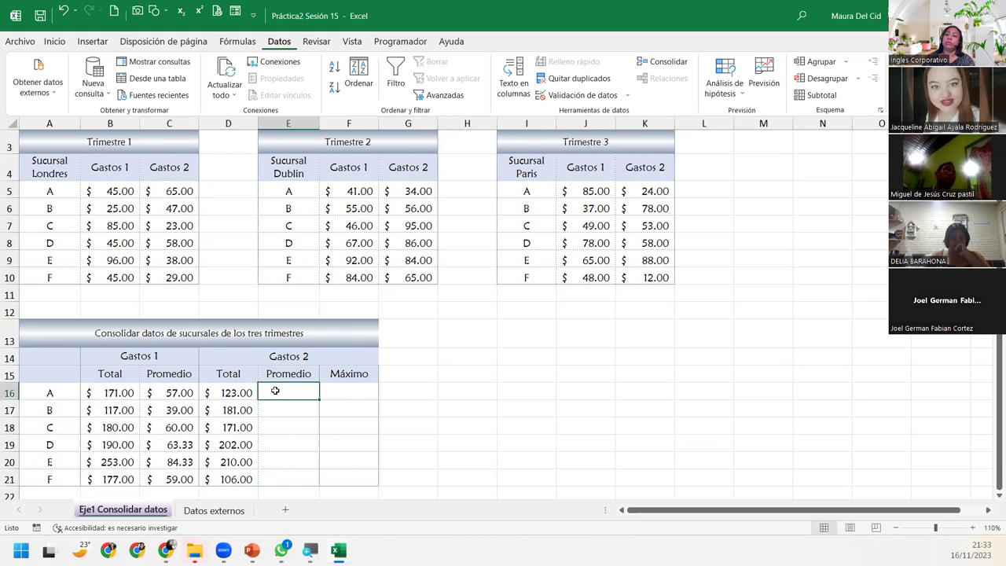
click(291, 395)
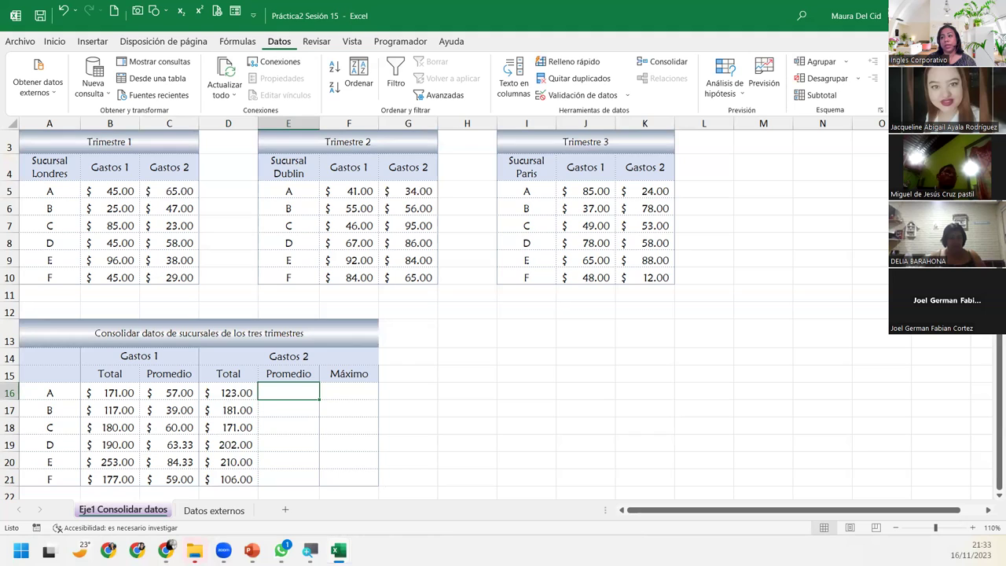
key(alt+Tab)
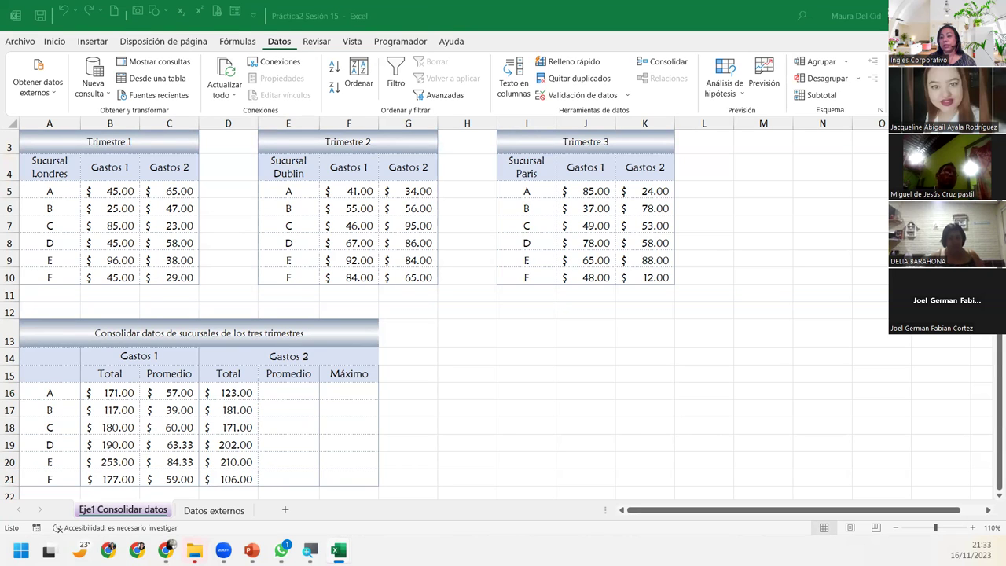
- Consolidate with the Promedio function into E16:E21, giving averages from 41.00 to 35.33
click(668, 61)
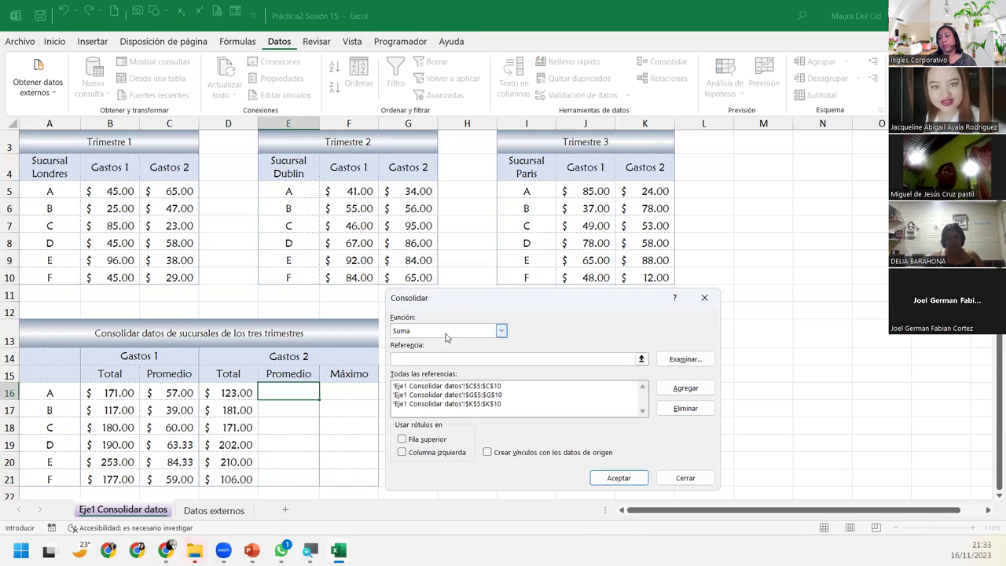
click(500, 330)
click(429, 361)
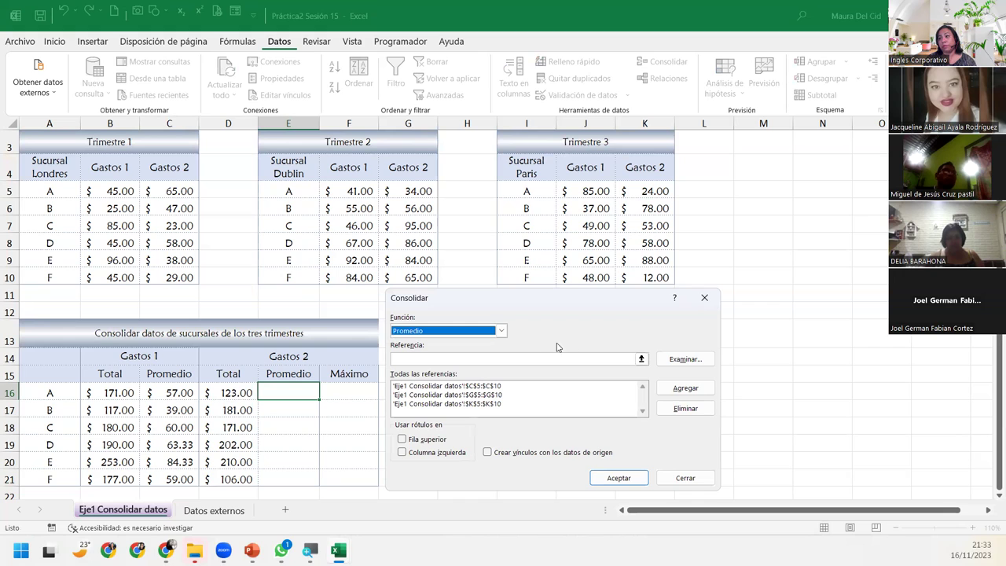
click(617, 480)
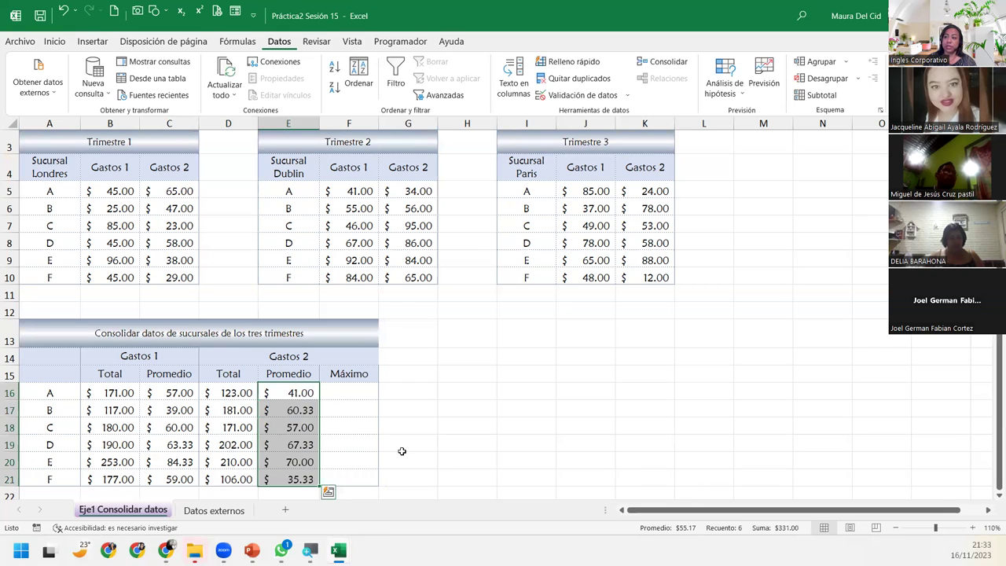
click(329, 395)
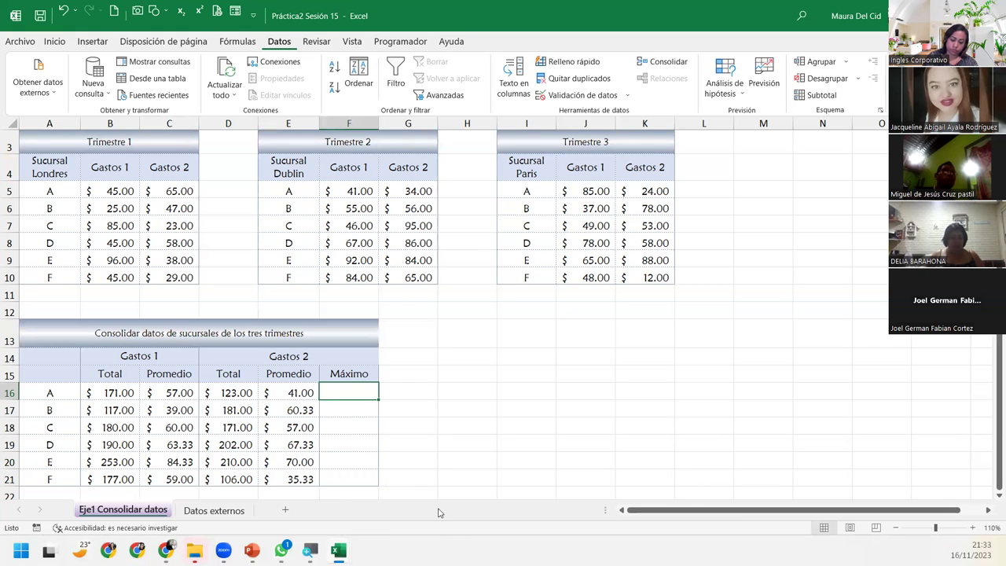
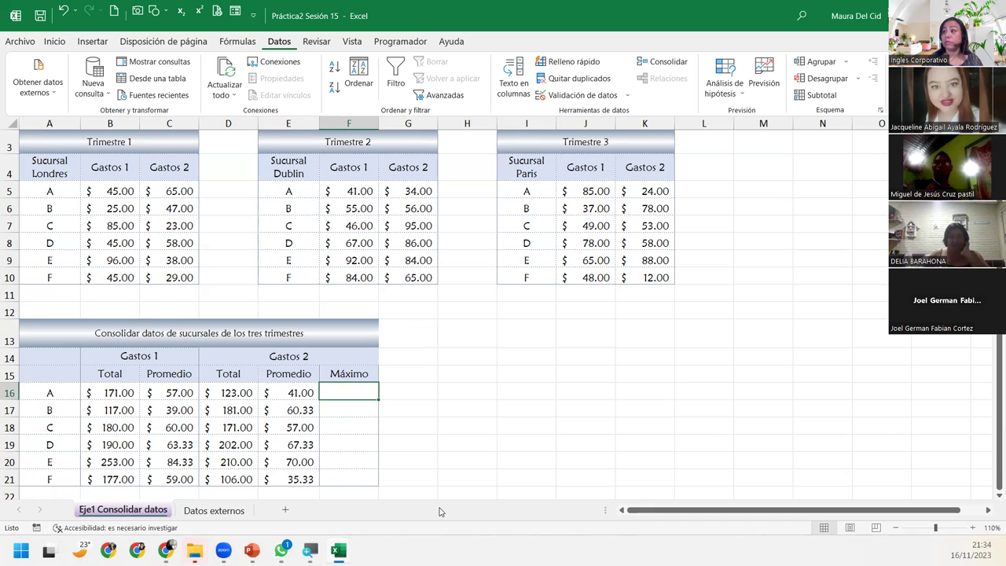
- Consolidate into F16 with the Máx. function over the three existing Gastos 2 references
click(668, 62)
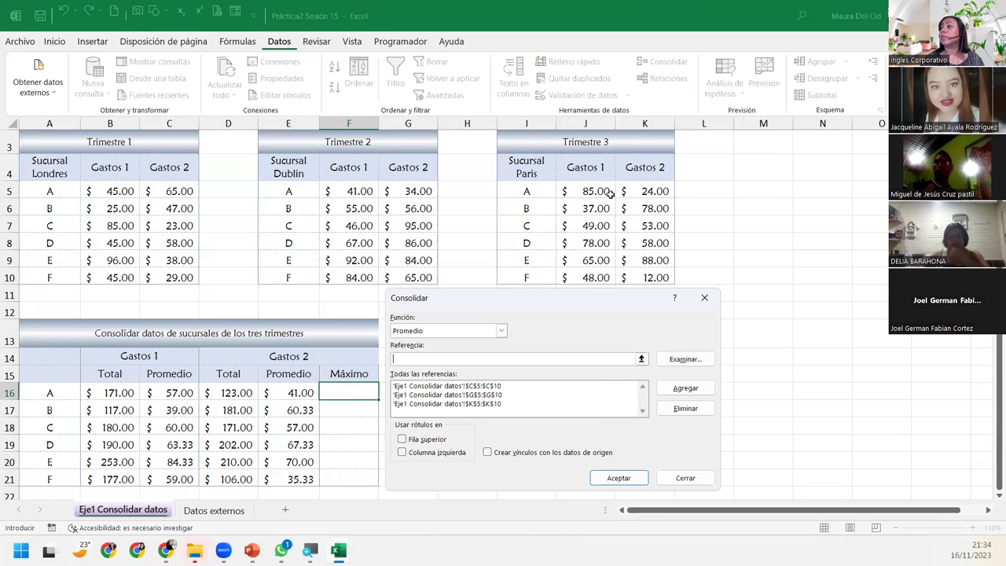
click(469, 332)
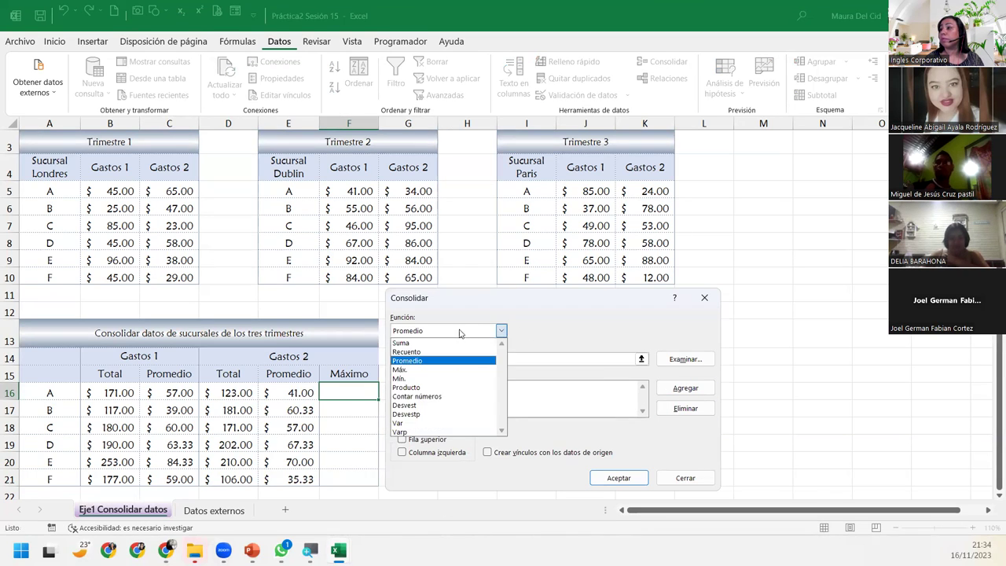
click(399, 370)
click(622, 481)
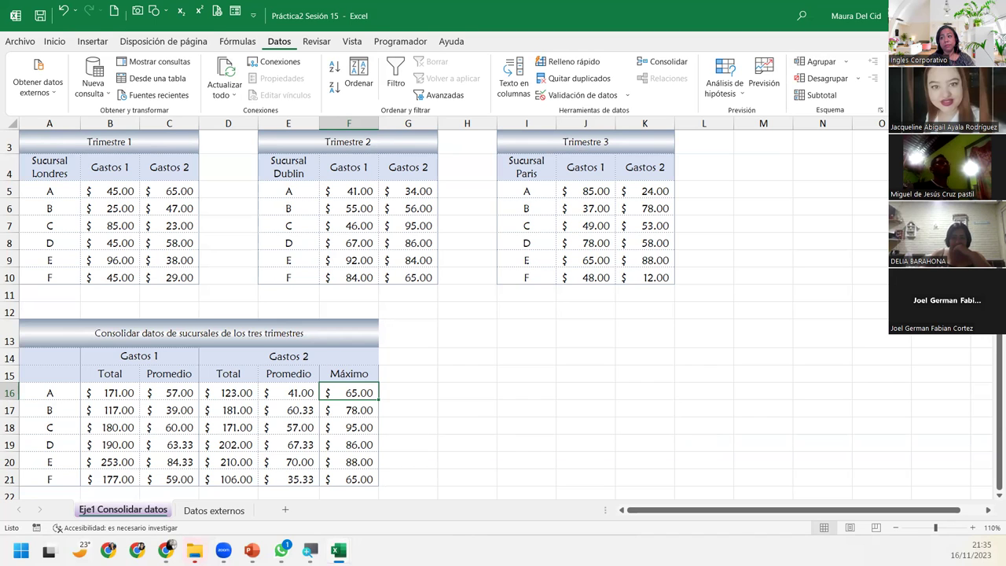
- Switch to Práctica Sesión 15, browse Enero, Febrero, Marzo, then inspect Consolidar's Ventas header and totals
mouse_move(338, 550)
click(307, 507)
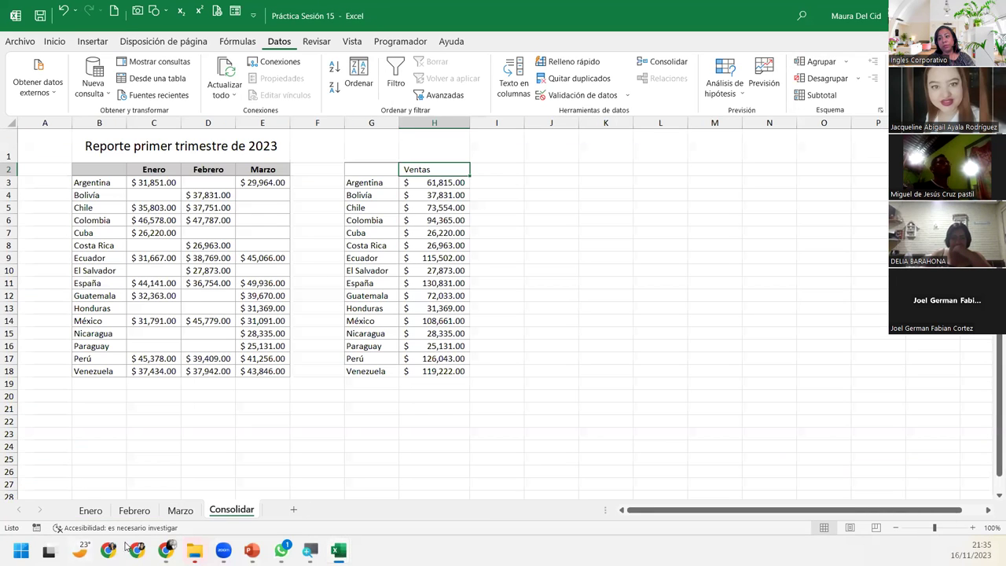
click(91, 510)
click(134, 510)
click(171, 512)
click(231, 510)
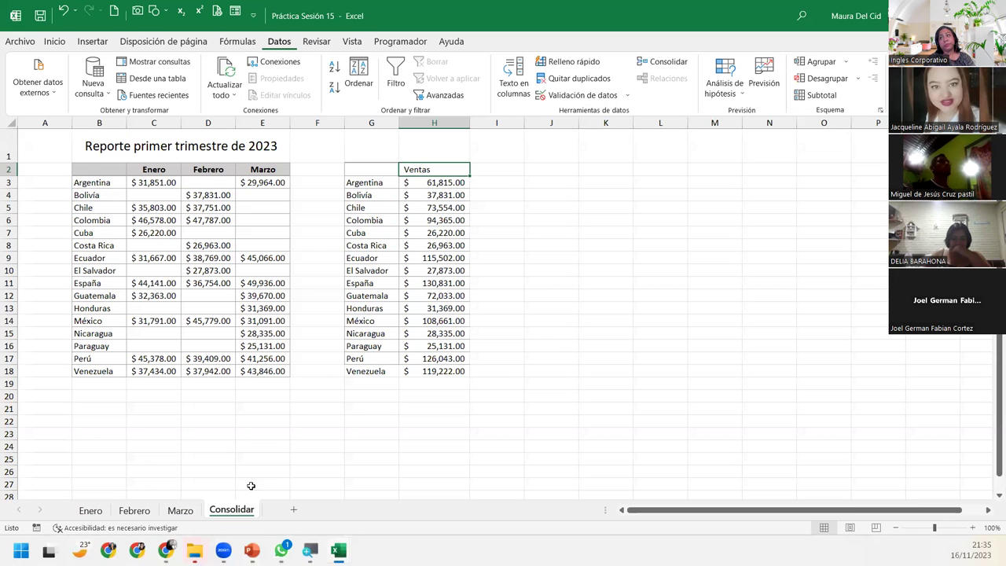
click(490, 169)
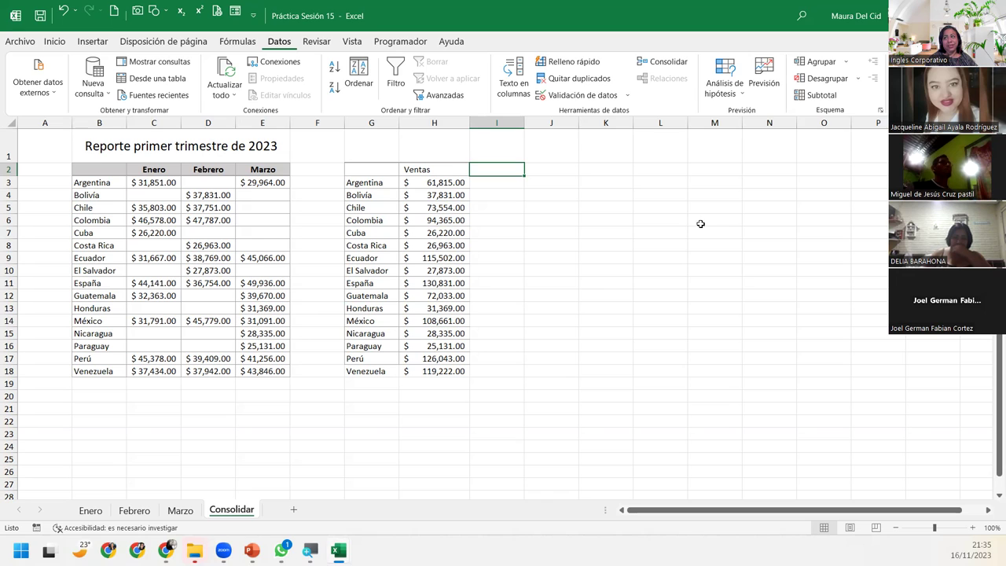
click(414, 180)
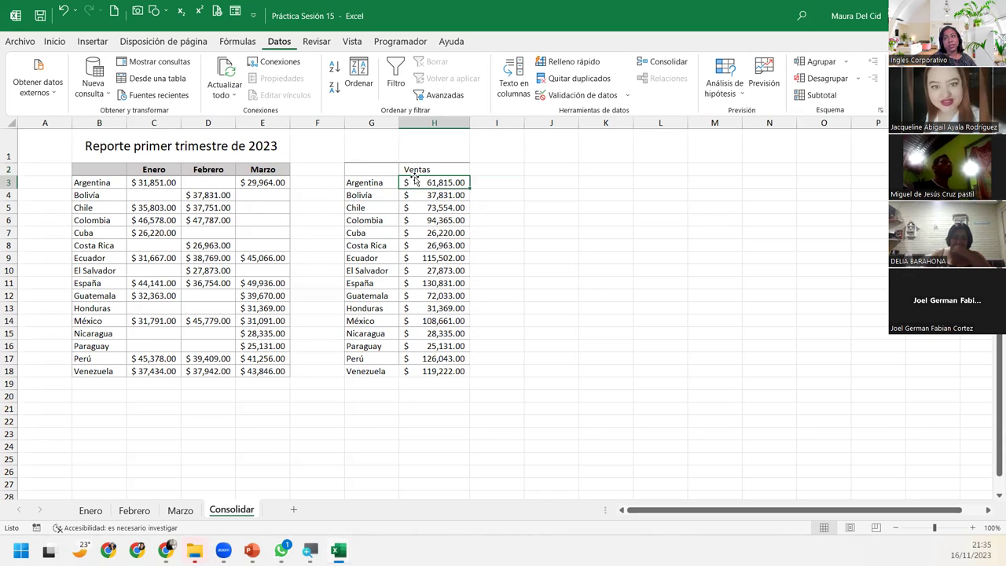
click(432, 169)
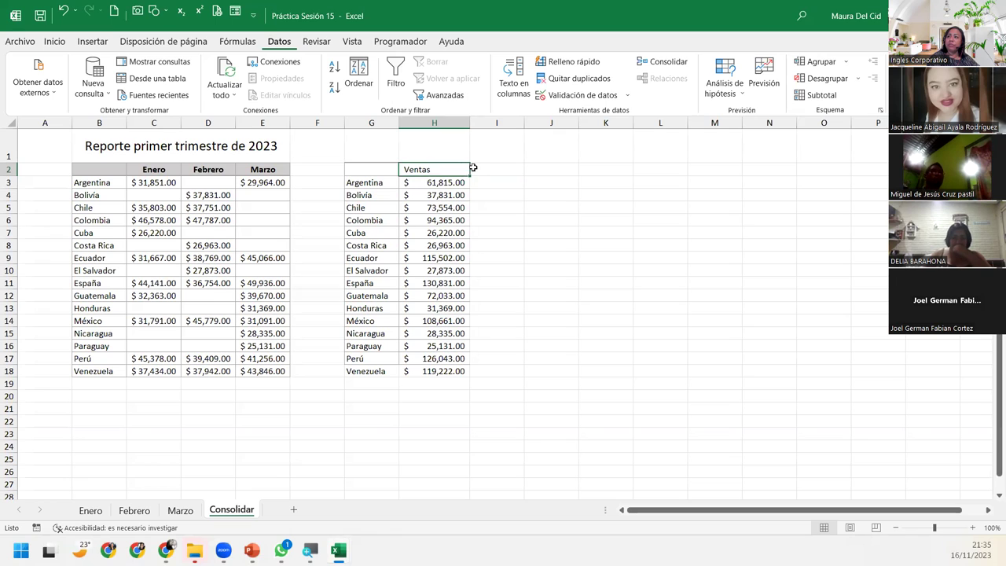
- Compare the B1 headers on Enero, Febrero and Marzo, then select I3:I18 on Consolidar
click(91, 510)
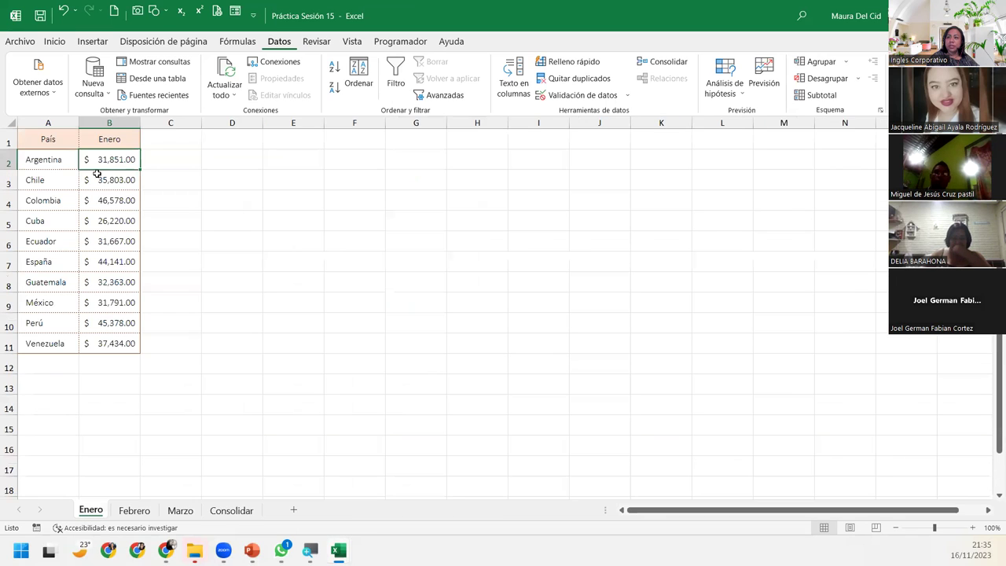
click(93, 142)
click(132, 511)
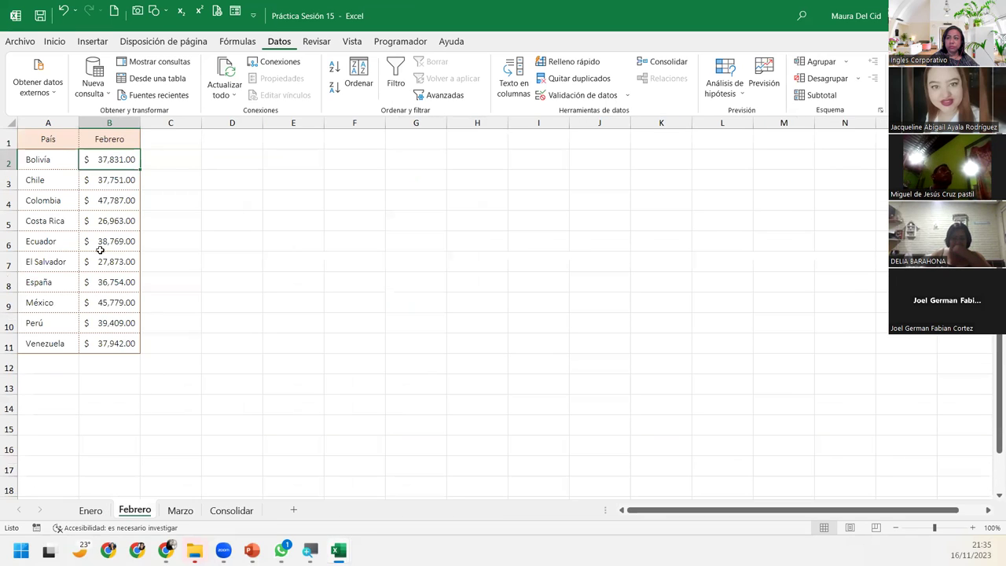
click(104, 122)
click(97, 136)
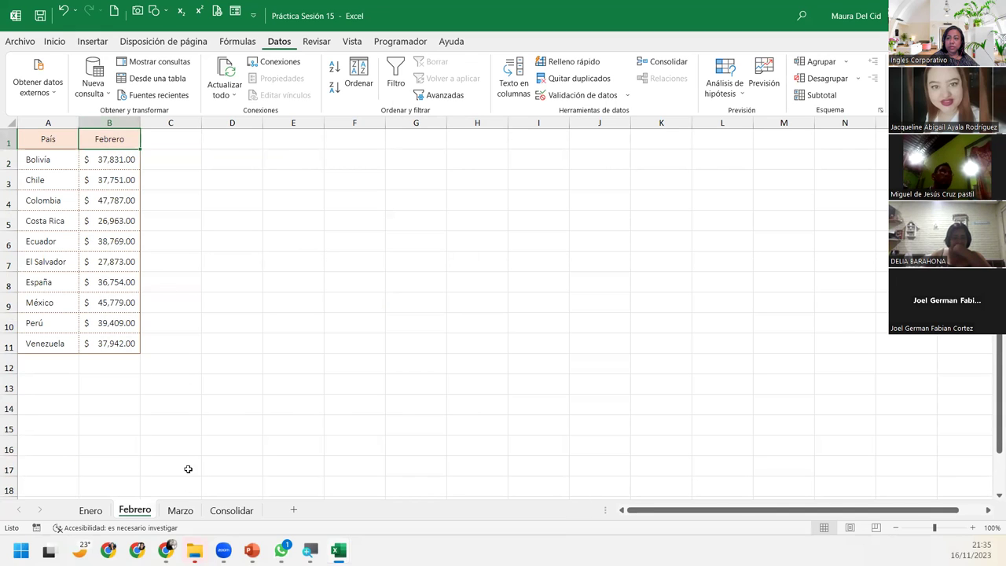
click(188, 510)
click(108, 139)
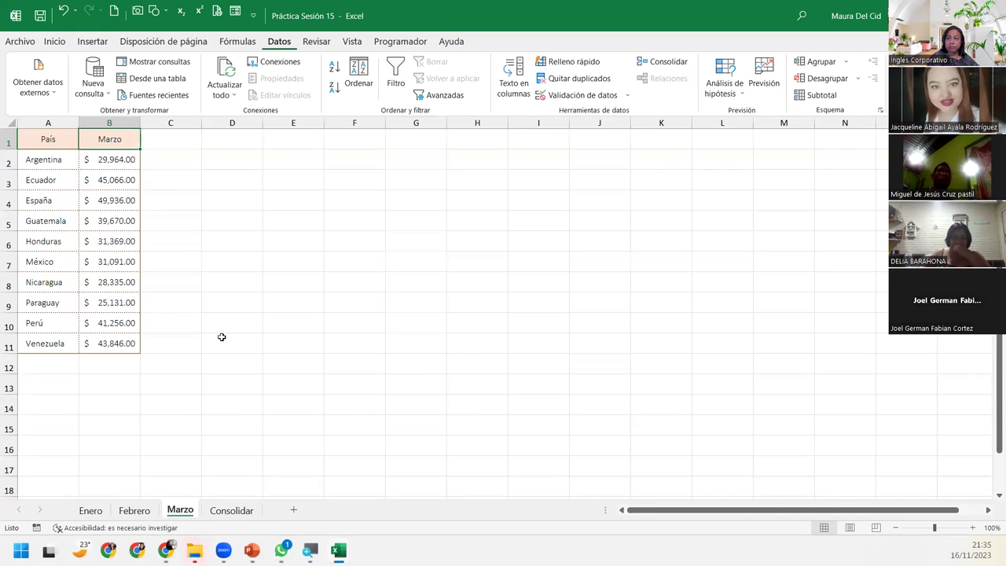
click(231, 511)
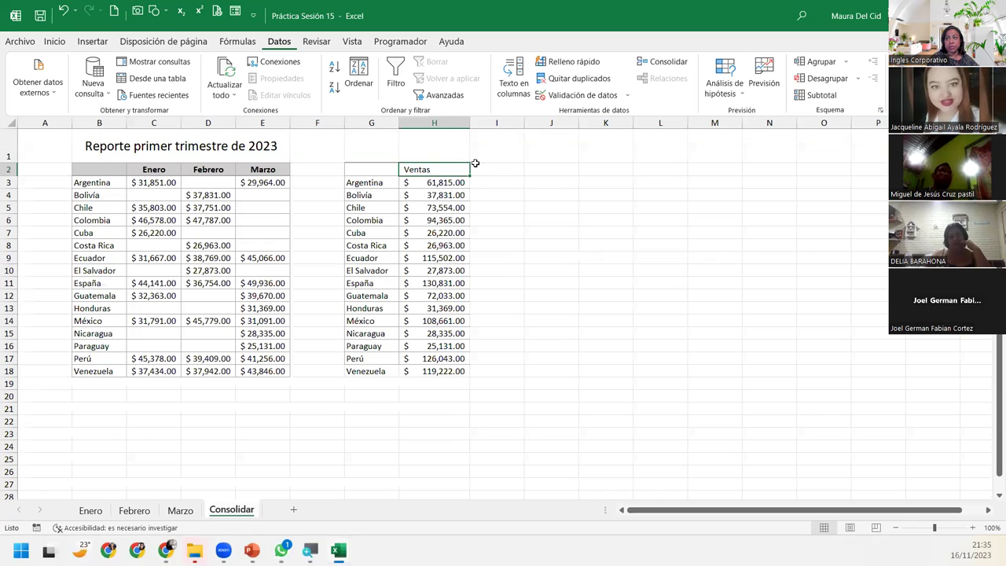
drag(478, 182, 494, 364)
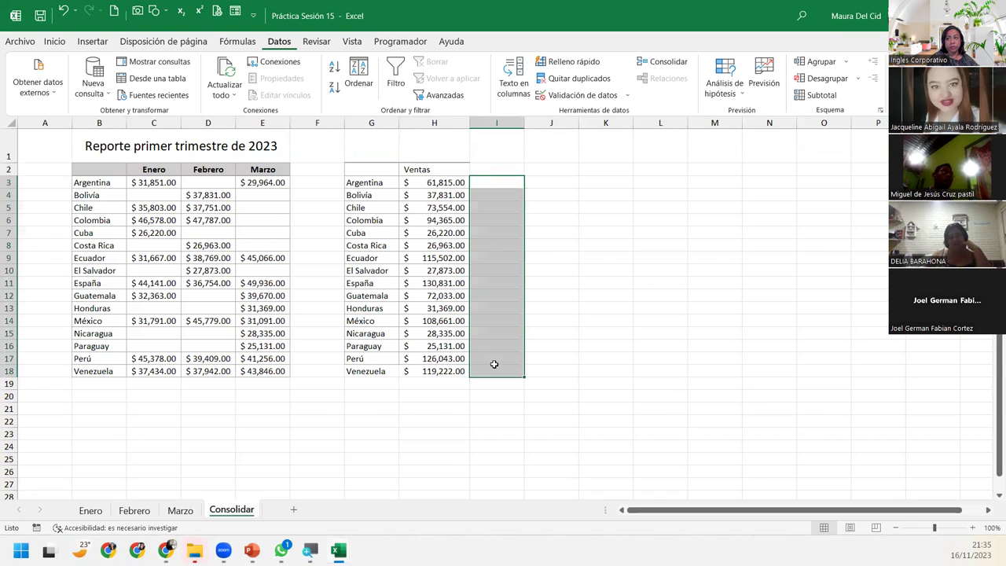
- Inspect the report's blank cells (C4, E4, D7, C8, C10), then go to the Enero sheet
click(479, 172)
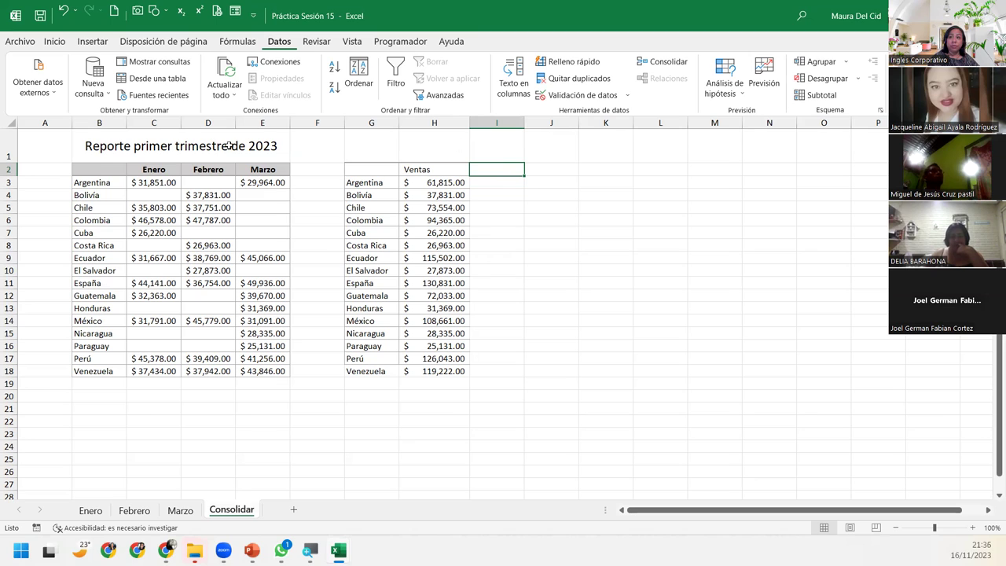
drag(93, 169, 267, 183)
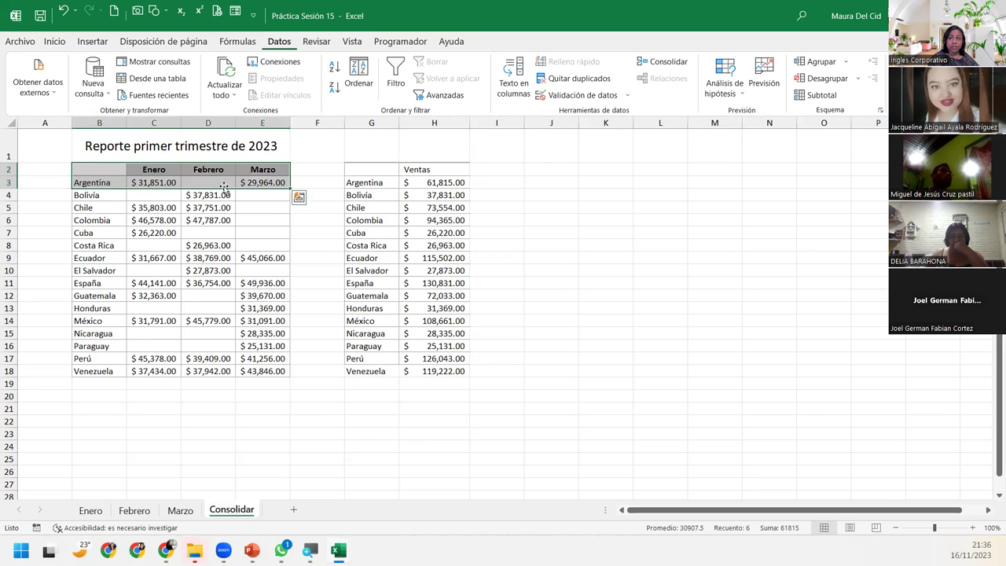
click(160, 197)
click(261, 195)
key(Down)
key(Down)
key(Down)
click(231, 232)
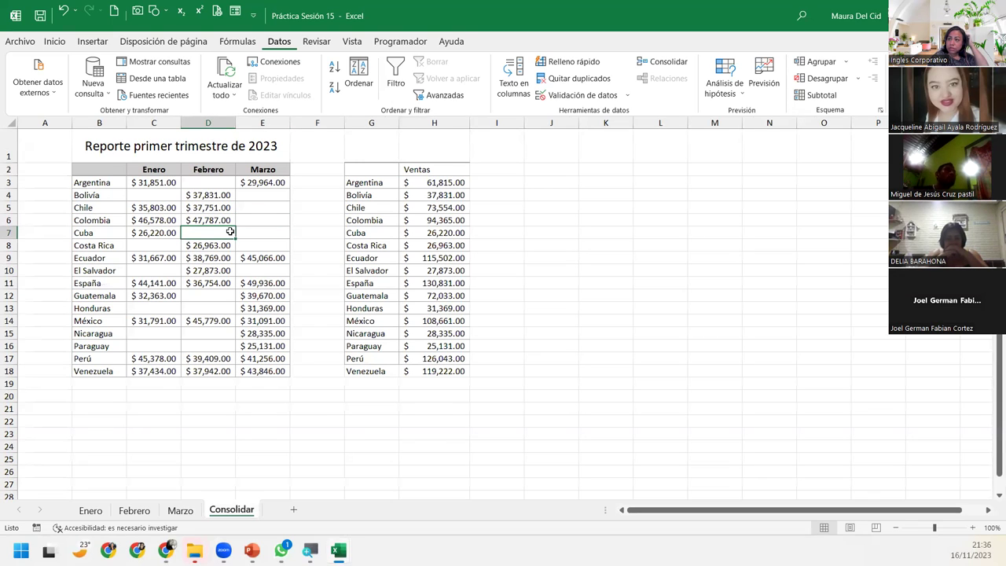
click(147, 193)
click(157, 245)
click(155, 268)
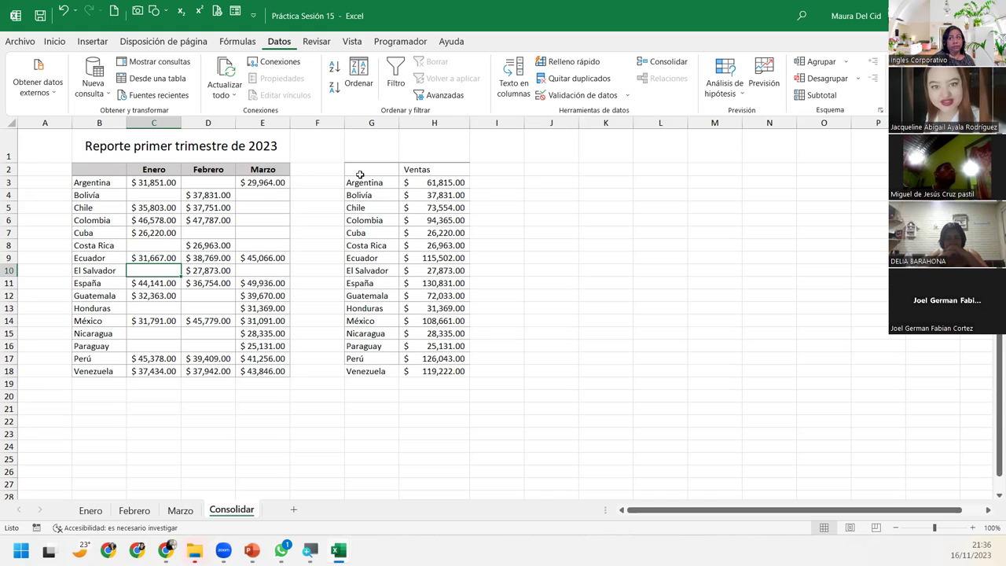
click(509, 170)
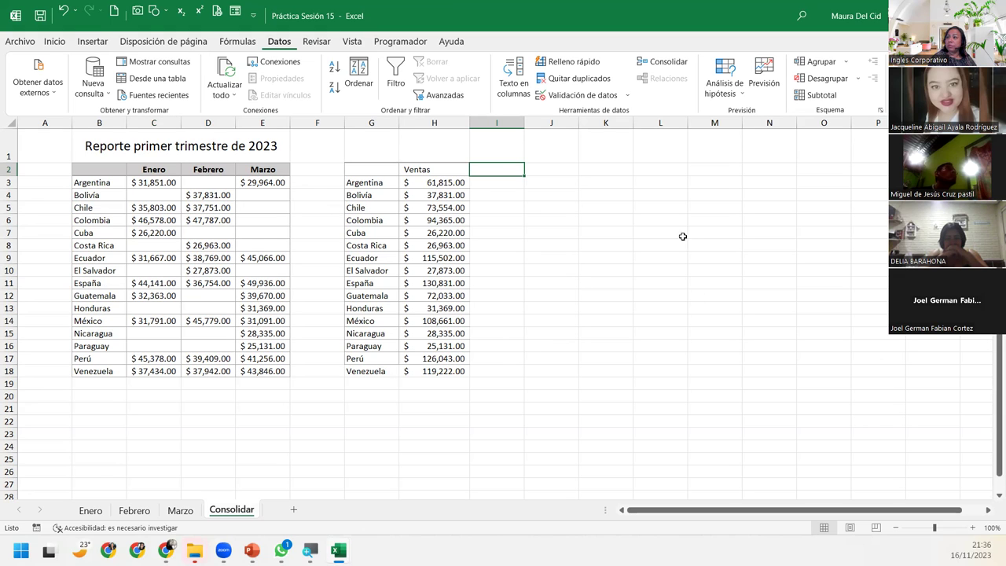
click(91, 511)
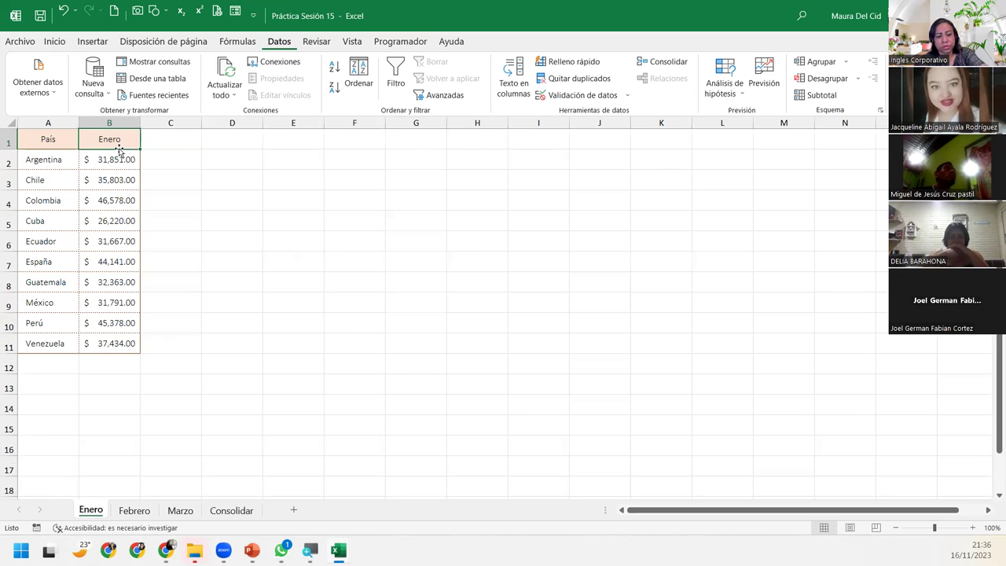
- Enter 'Ventas' in B1 of Enero, Febrero and Marzo, then go back to Consolidar
text(Ventas)
key(Return)
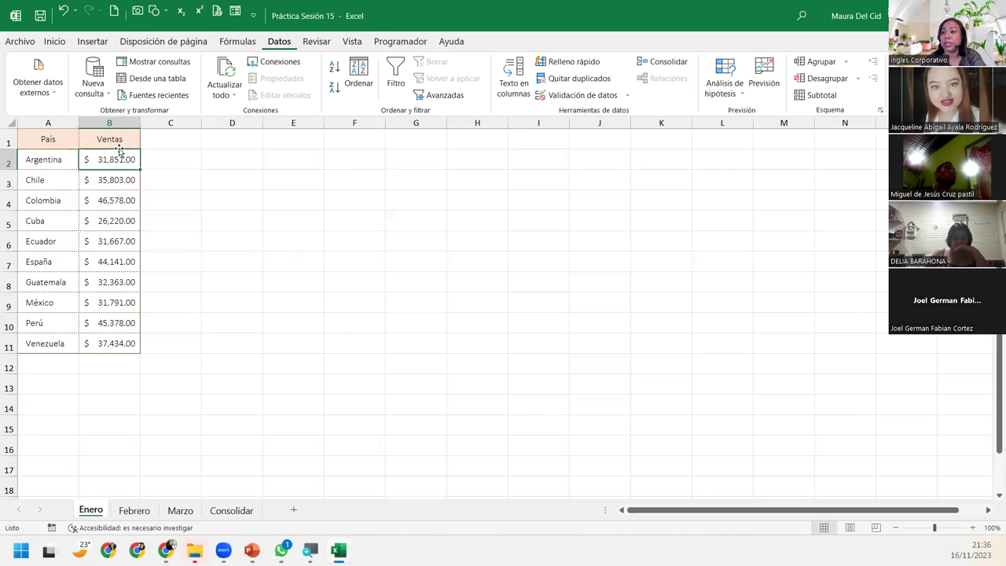
click(128, 513)
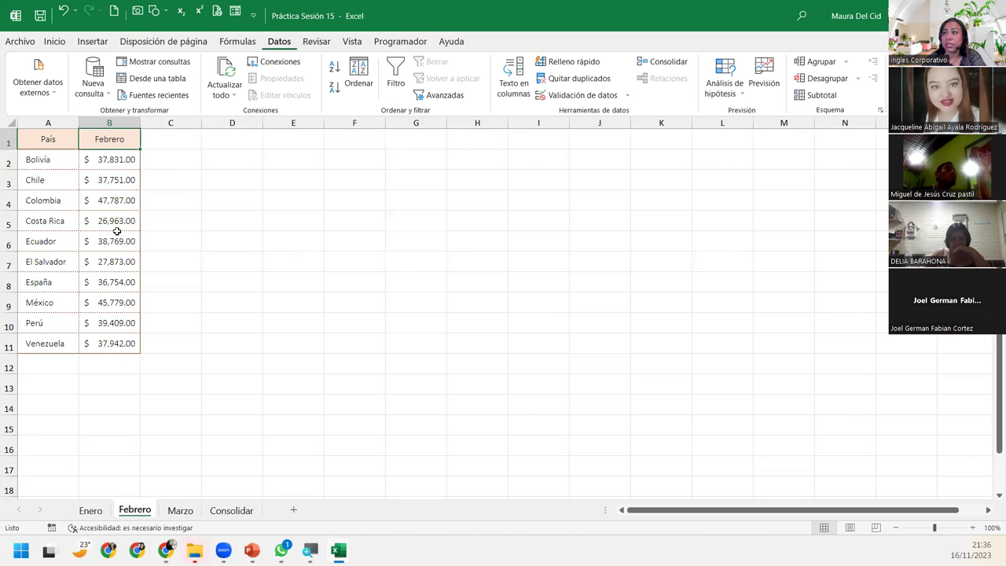
text(Vet)
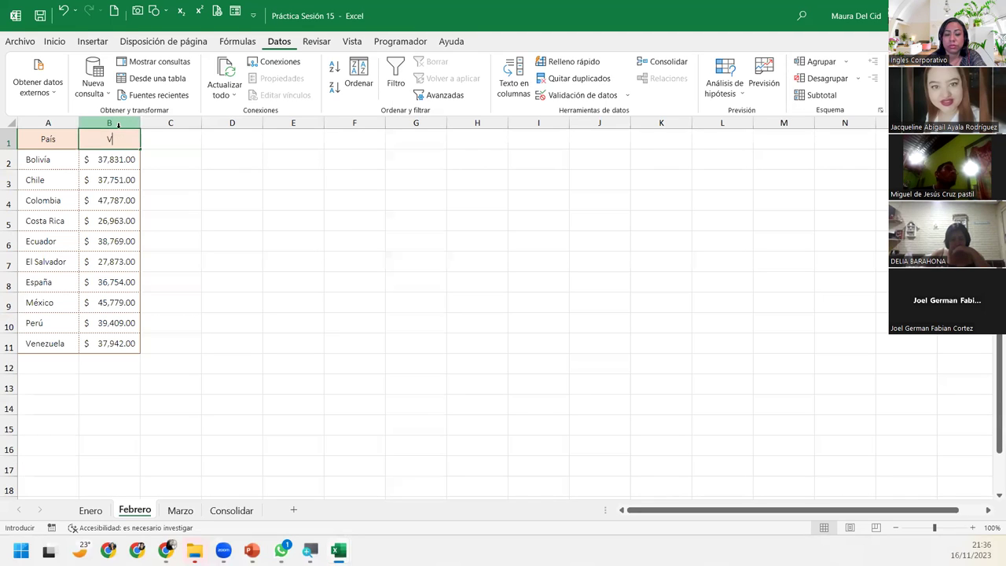
key(BackSpace)
text(ntas)
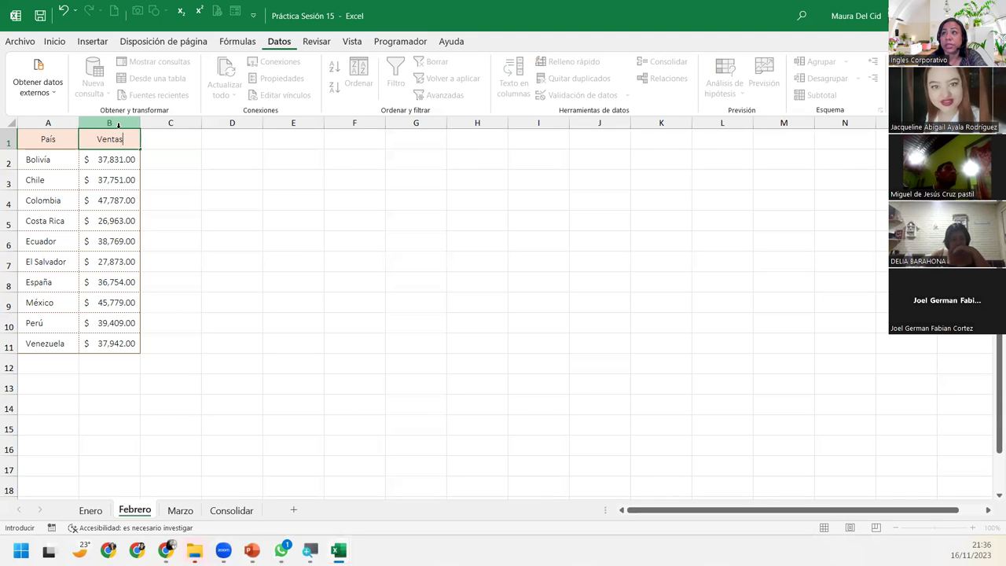
key(Return)
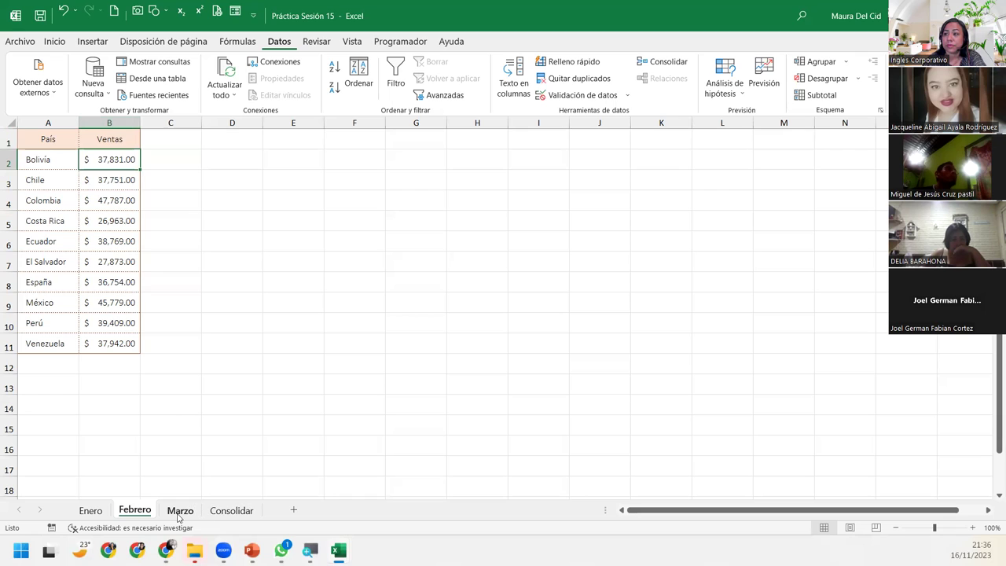
click(178, 512)
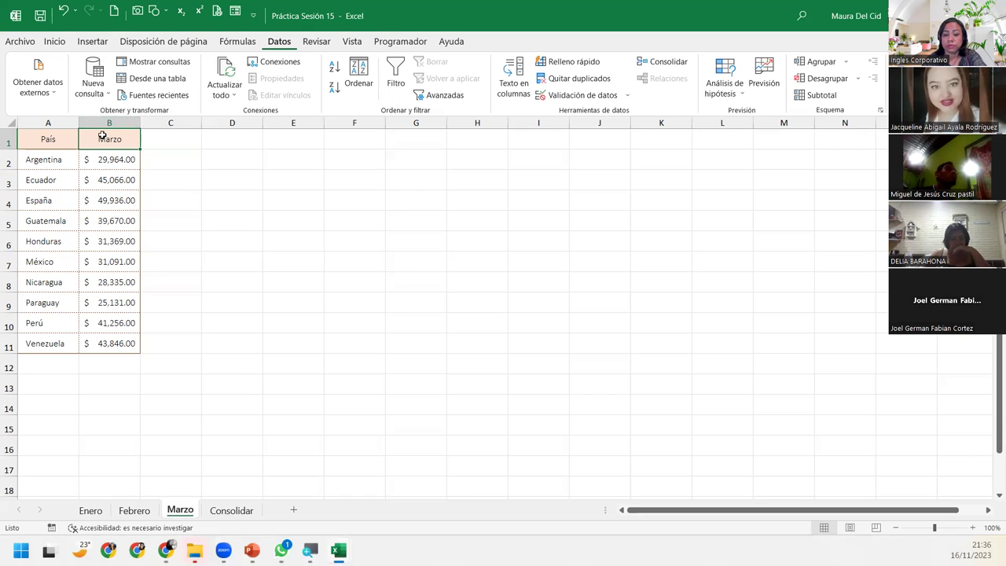
text(Ventas)
key(Return)
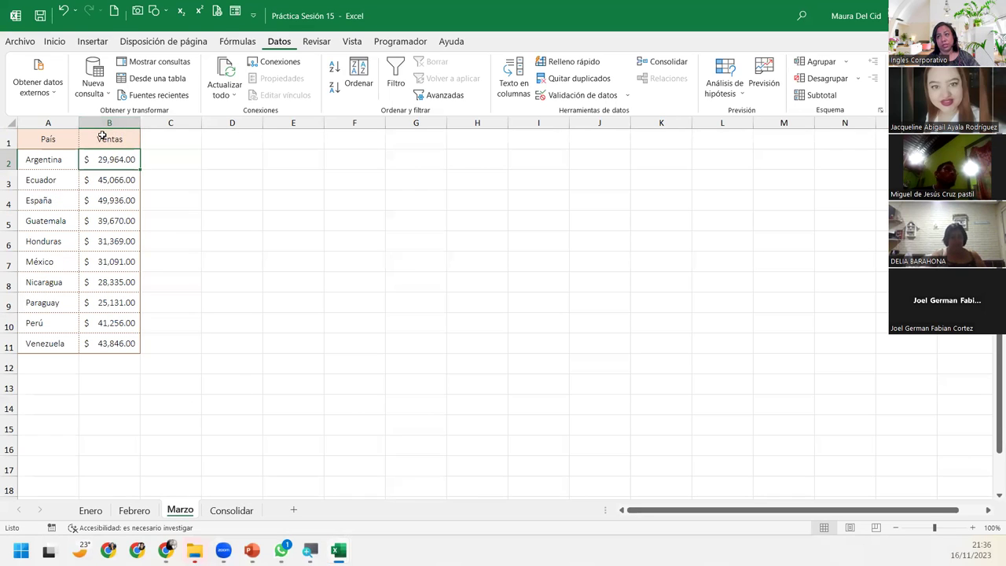
click(231, 510)
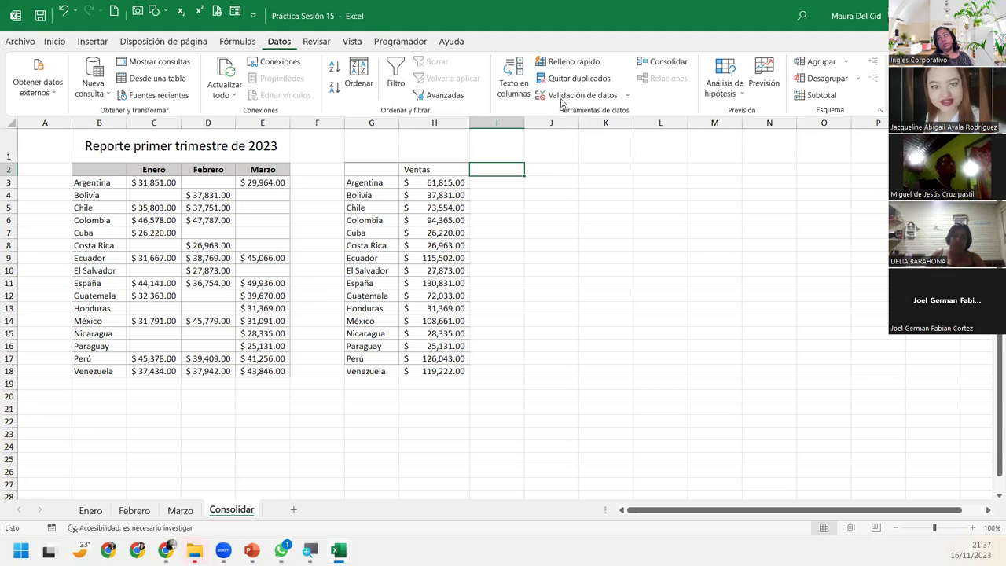
- Rerun the consolidation with the function changed from Suma to Promedio
click(676, 60)
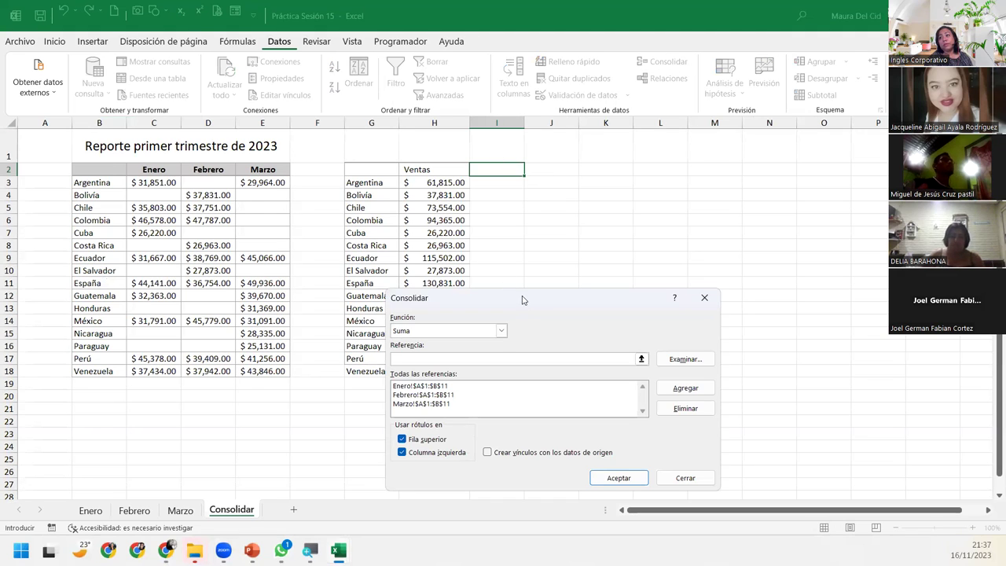
drag(523, 299, 683, 207)
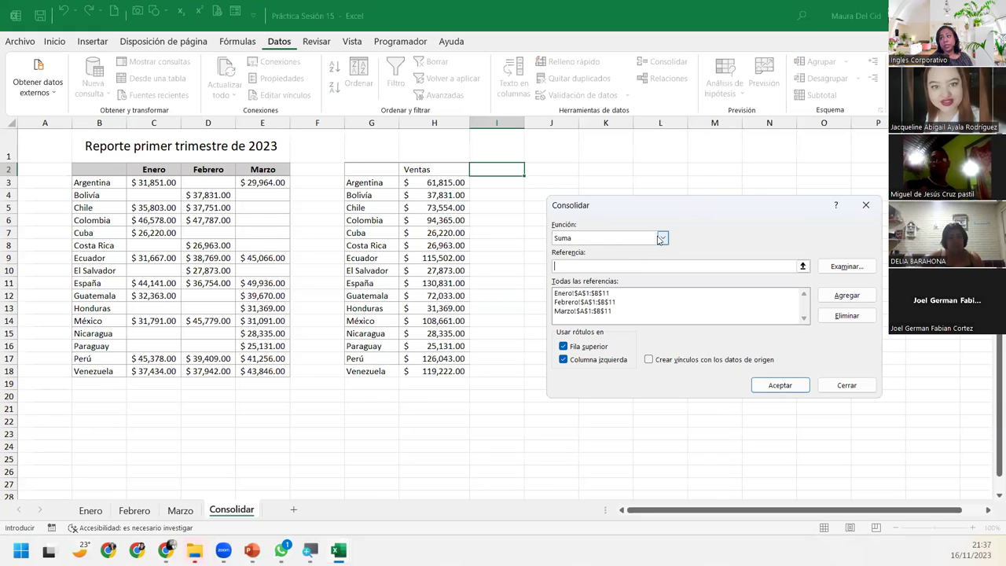
click(661, 238)
click(597, 265)
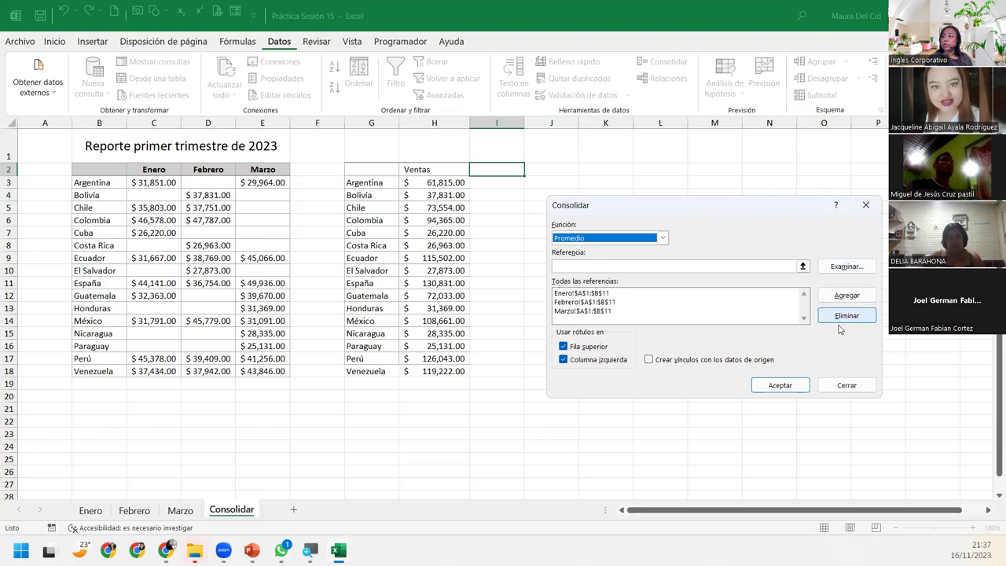
click(778, 384)
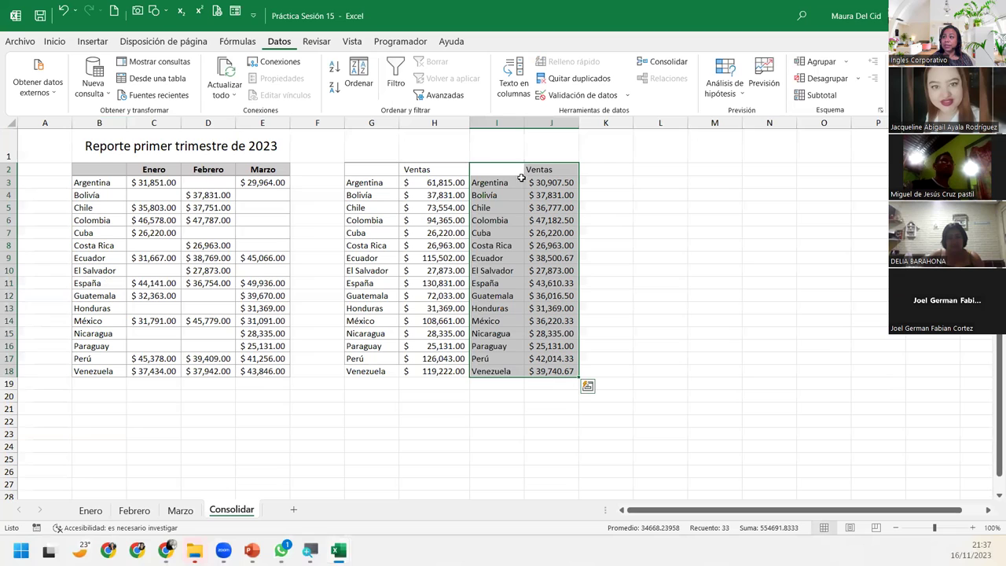
click(504, 185)
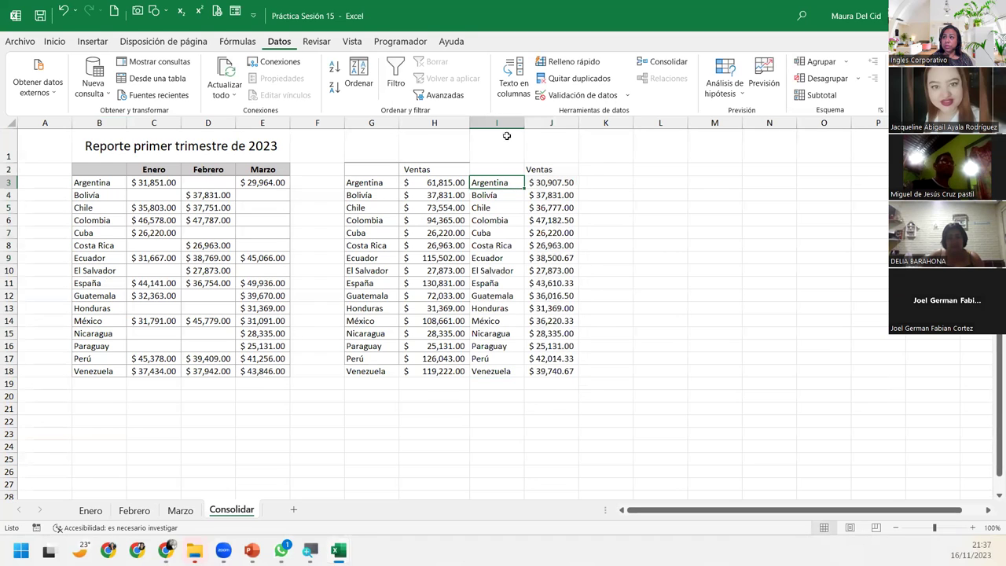
- Delete the duplicate country column I and title the averages 'PROMEDIO VENTAS' in I2
right_click(507, 124)
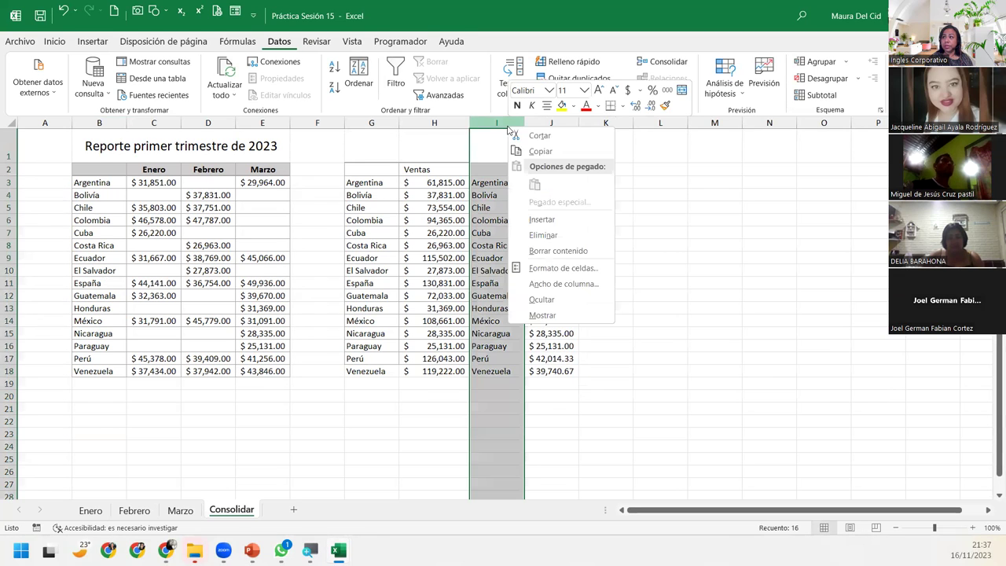
click(558, 232)
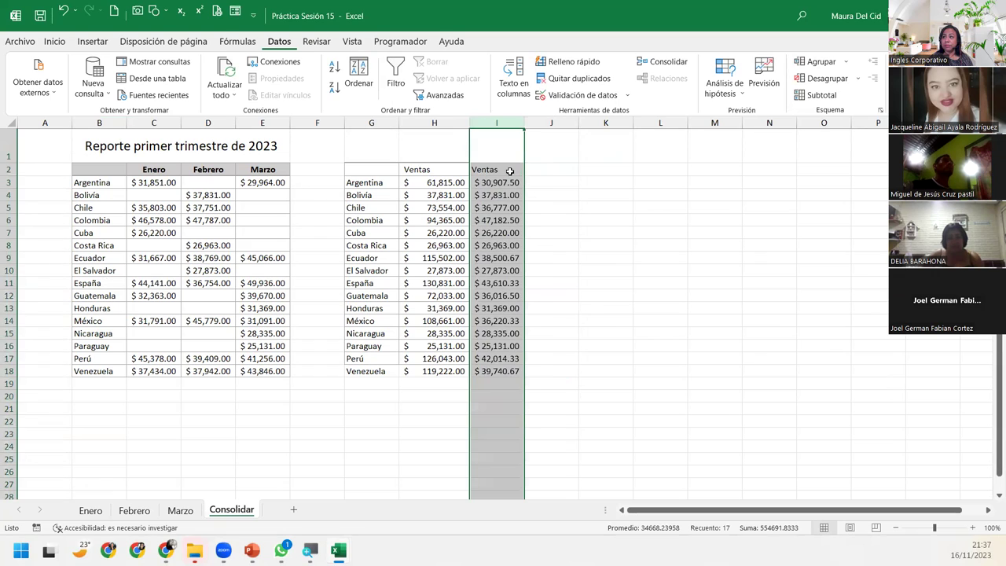
click(509, 171)
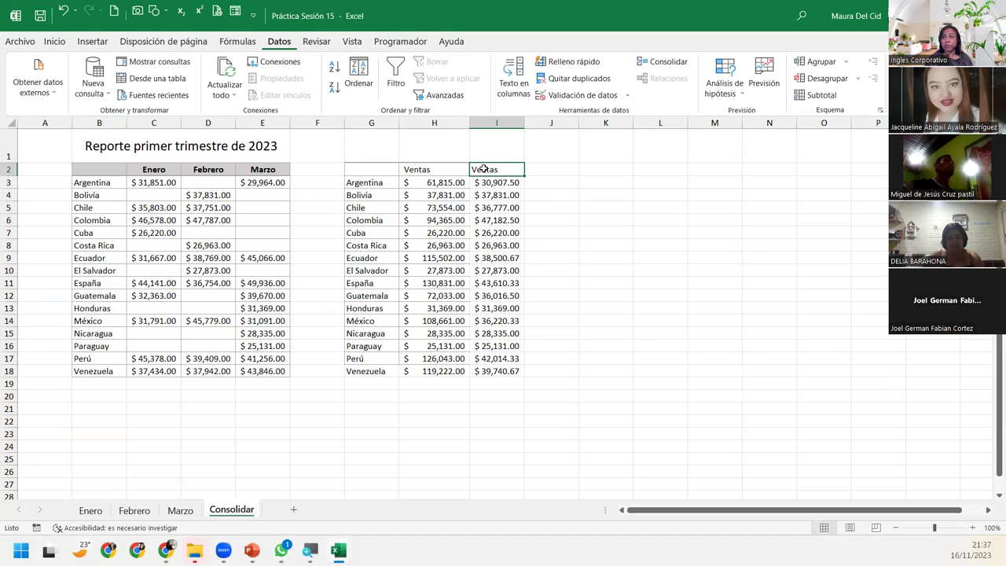
text(PR)
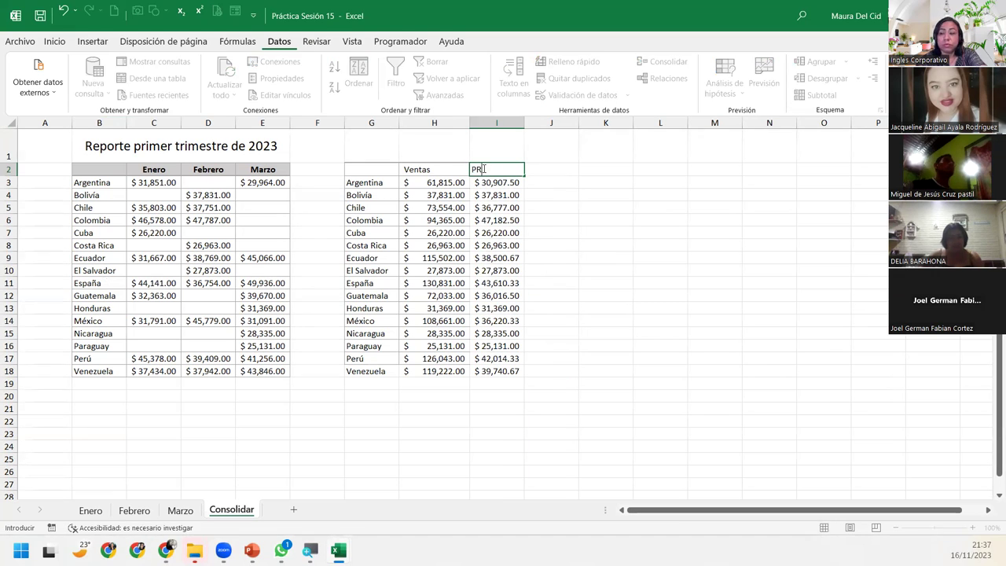
text(OMEDIO VENTAS)
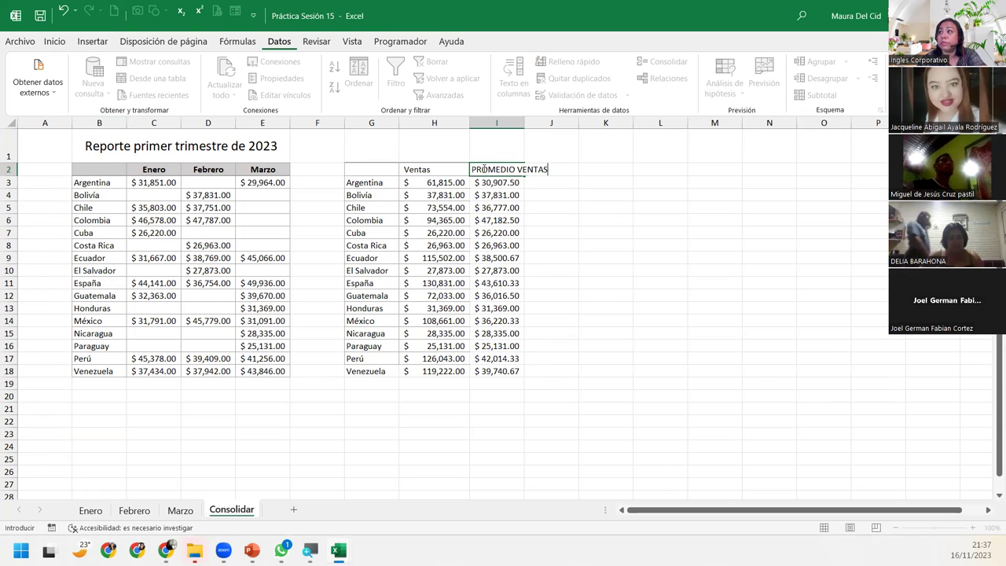
key(Return)
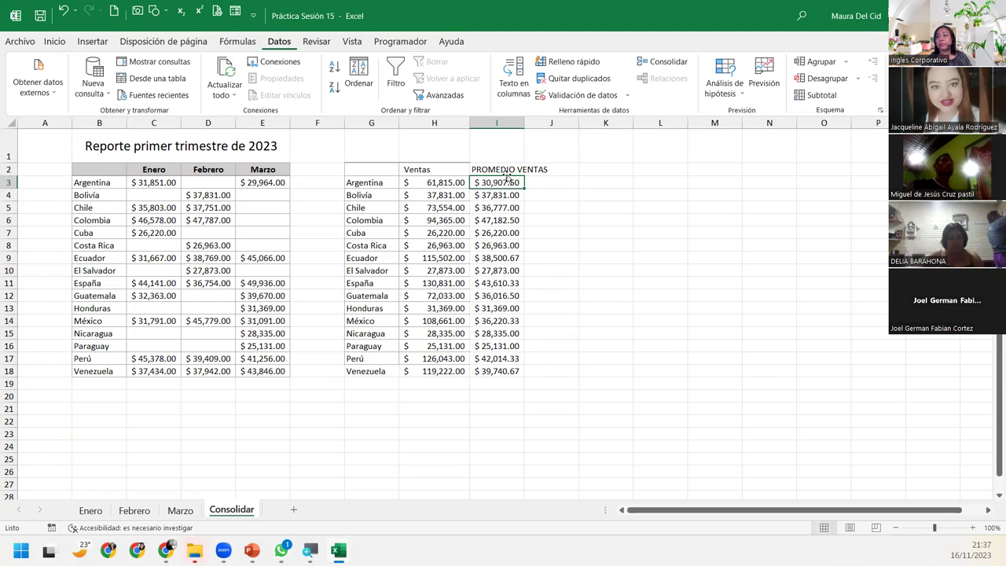
- Wrap the I2 header, copy column H's accounting format onto column I, and autofit it
click(511, 168)
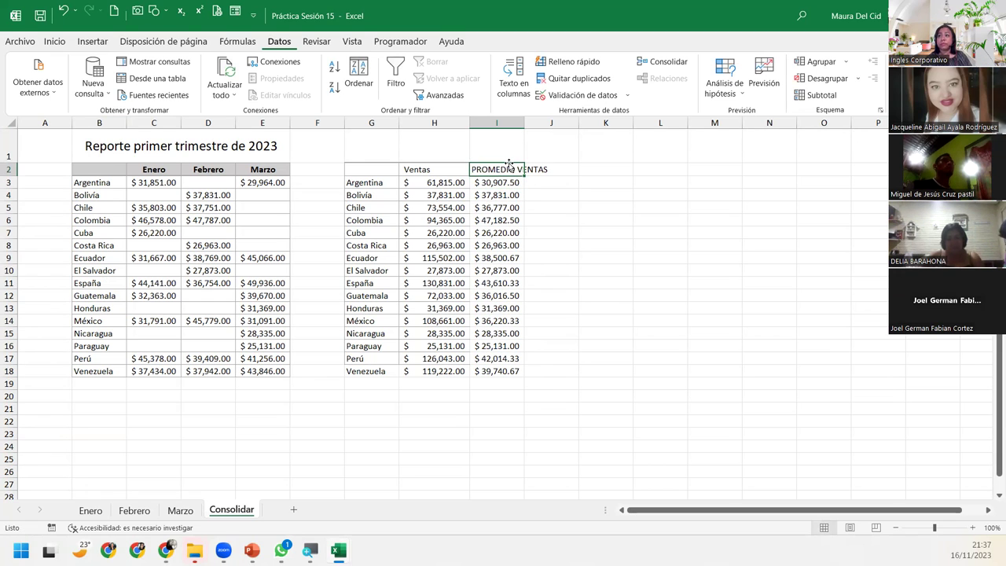
click(54, 41)
click(356, 67)
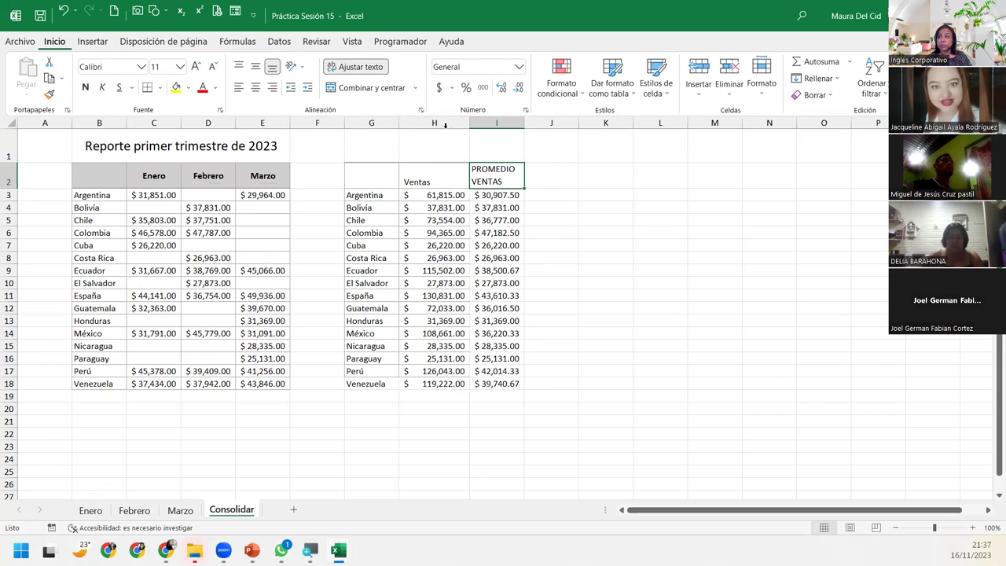
click(459, 123)
double_click(50, 94)
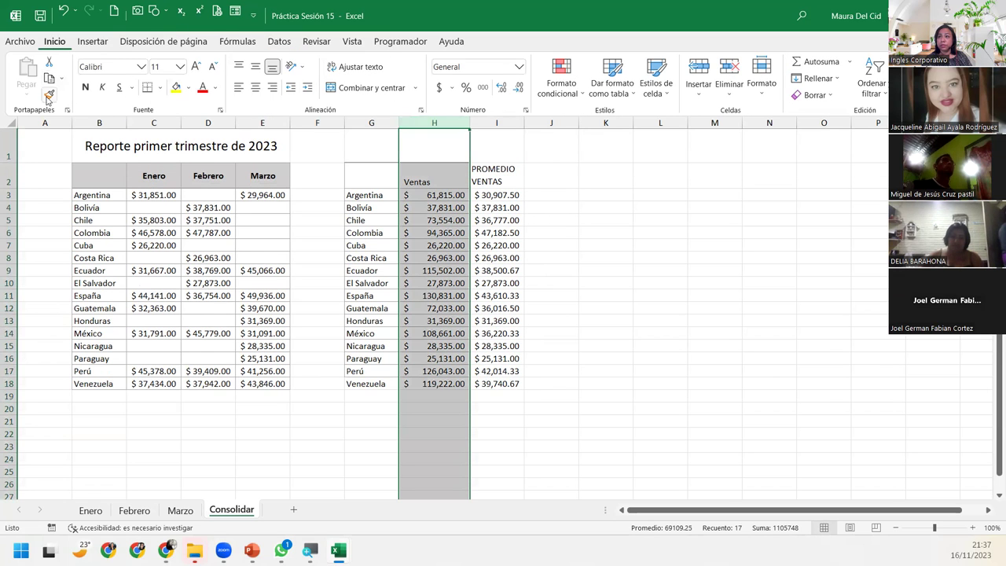
click(495, 121)
click(495, 117)
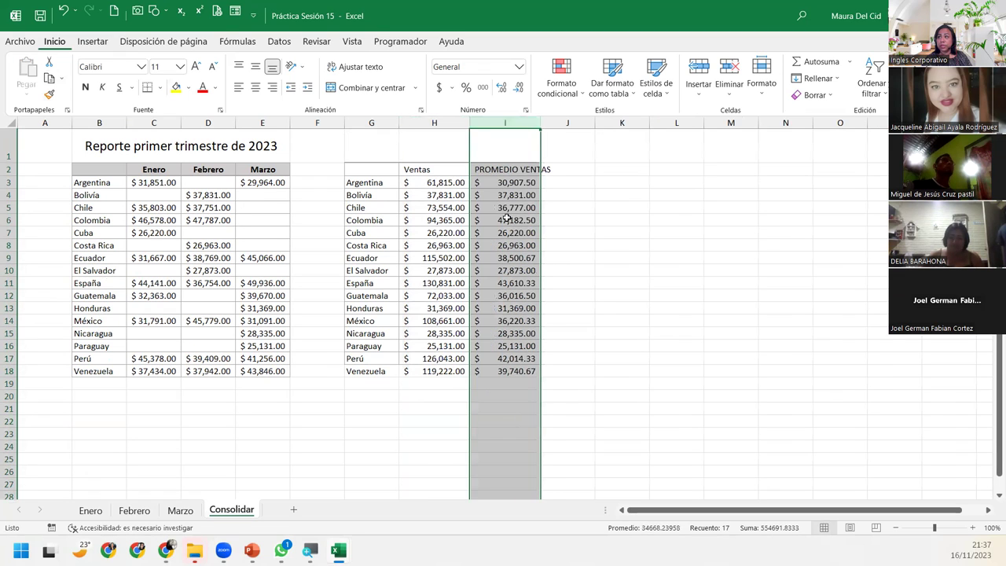
click(515, 220)
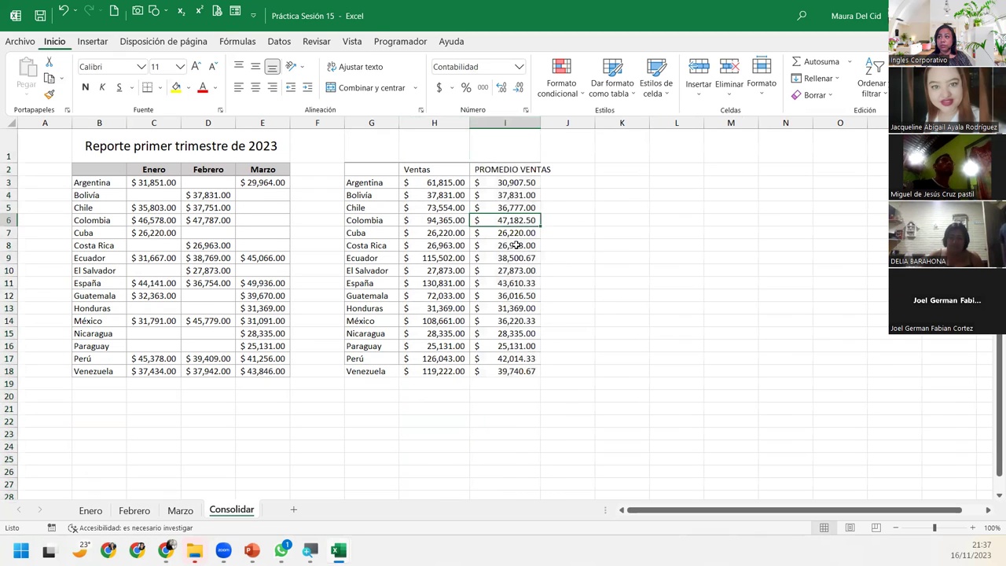
double_click(541, 126)
- Check Argentina's I3 average against its monthly figures and H3 total
click(507, 321)
click(415, 371)
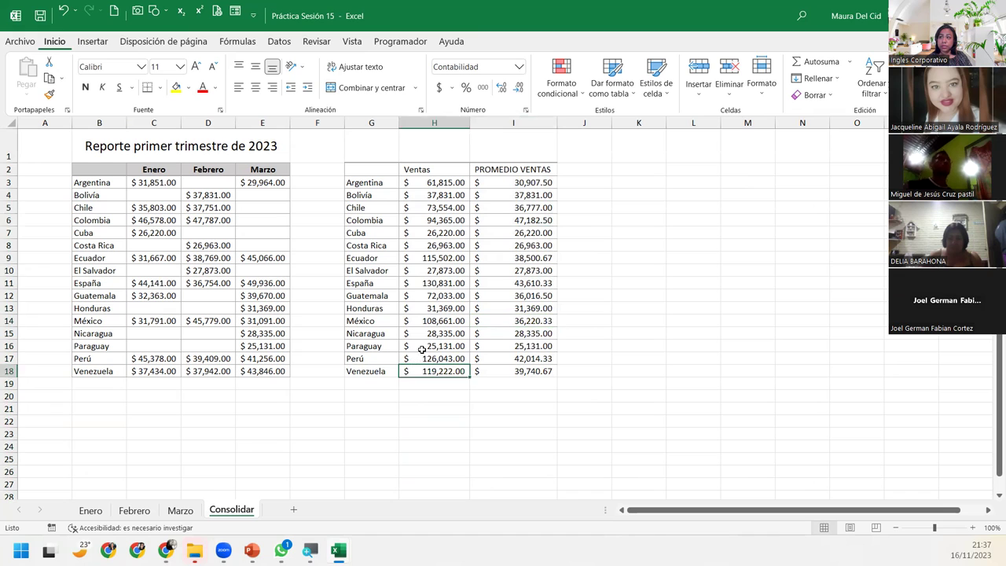
click(437, 181)
click(533, 184)
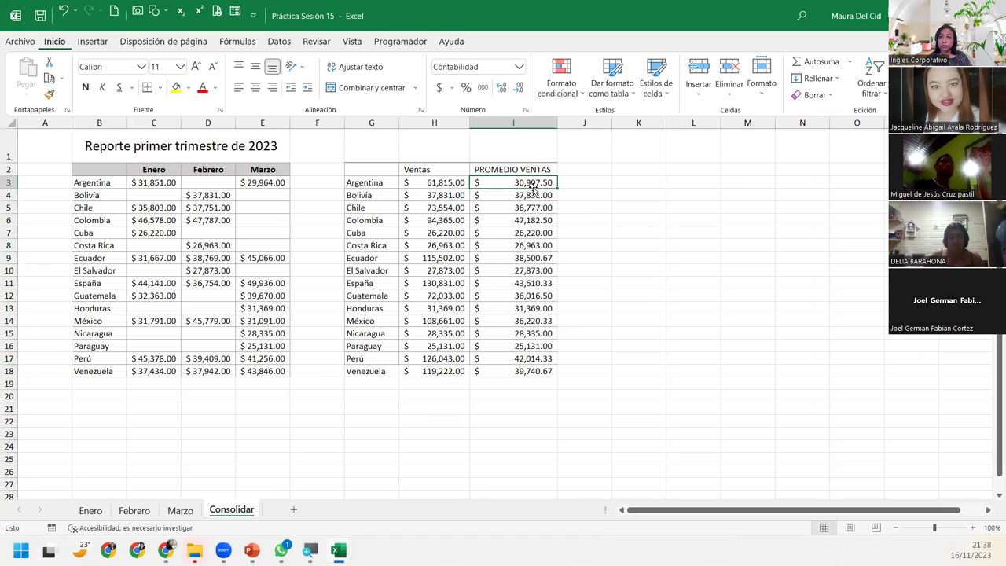
drag(161, 183, 263, 182)
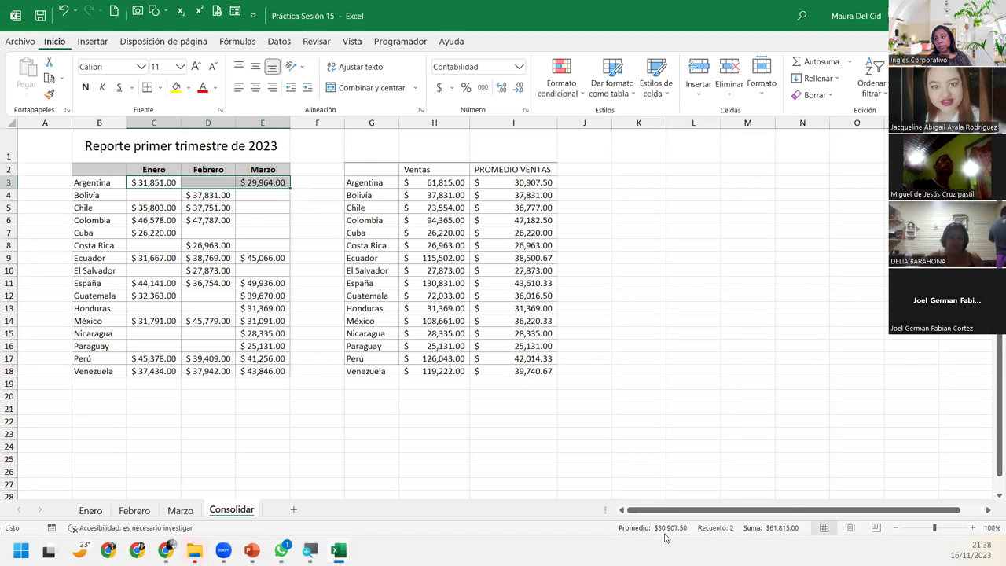
click(545, 182)
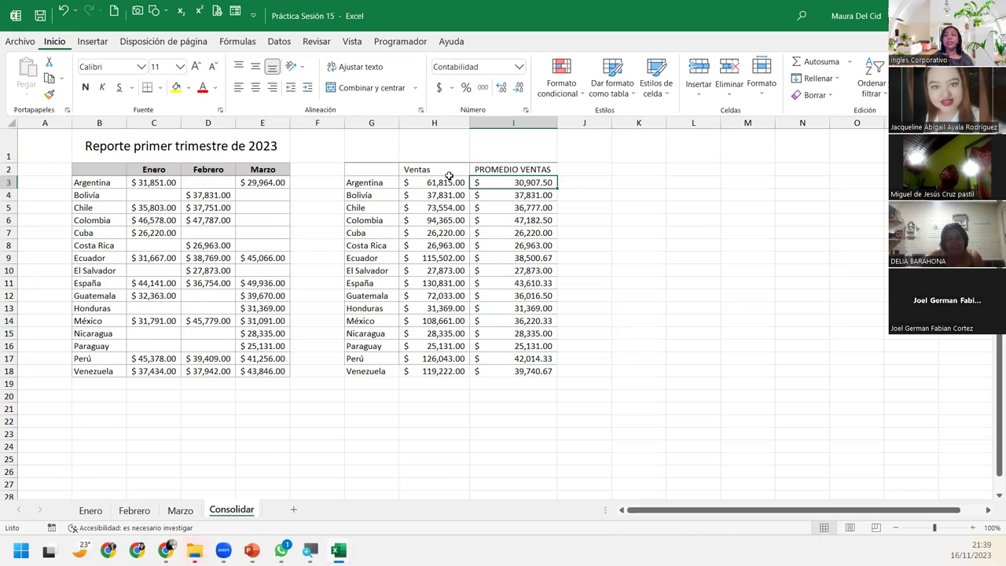
- Try a consolidation at J3 without label options, then delete the unlabeled results in K4:K13
click(581, 179)
click(282, 46)
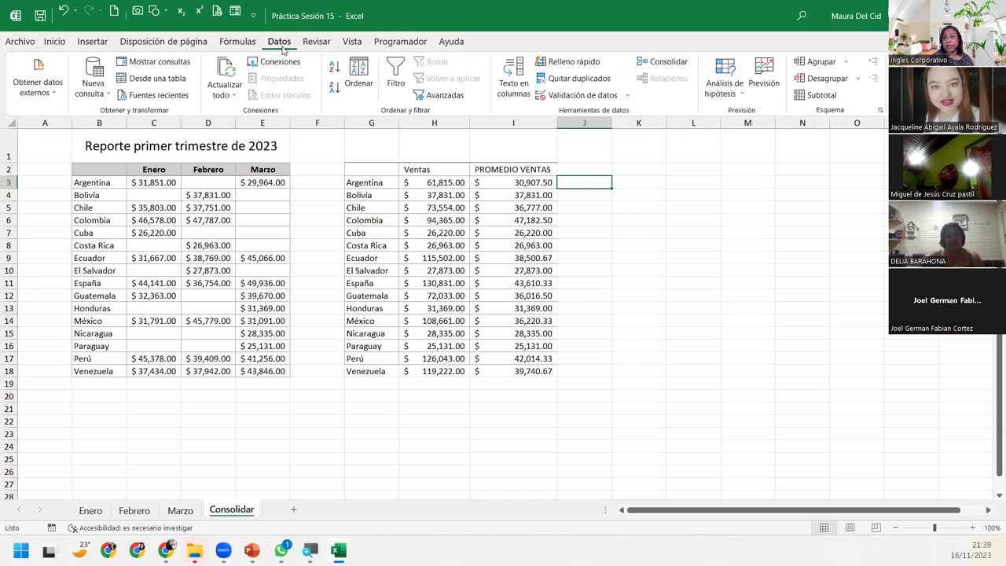
click(665, 62)
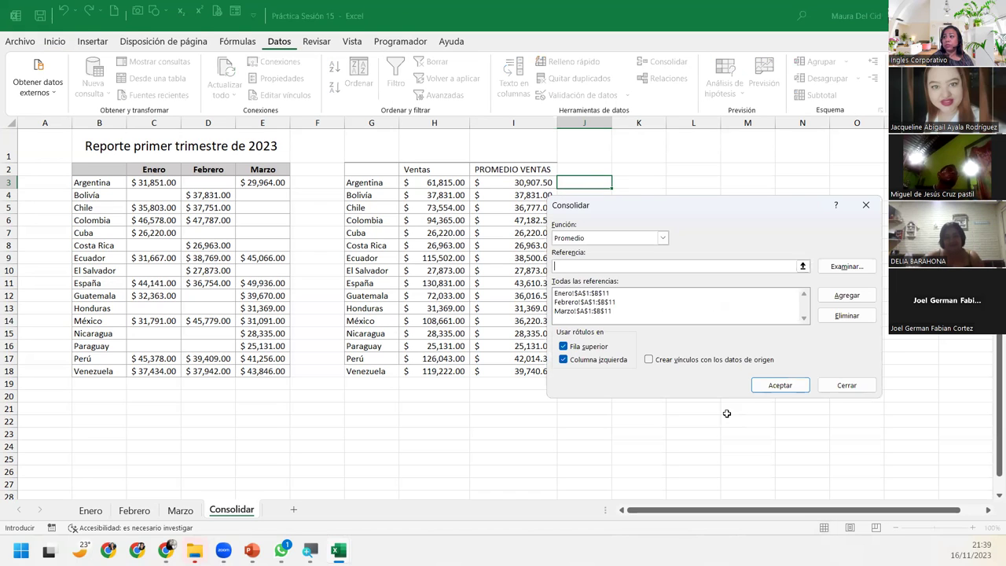
click(563, 359)
click(564, 347)
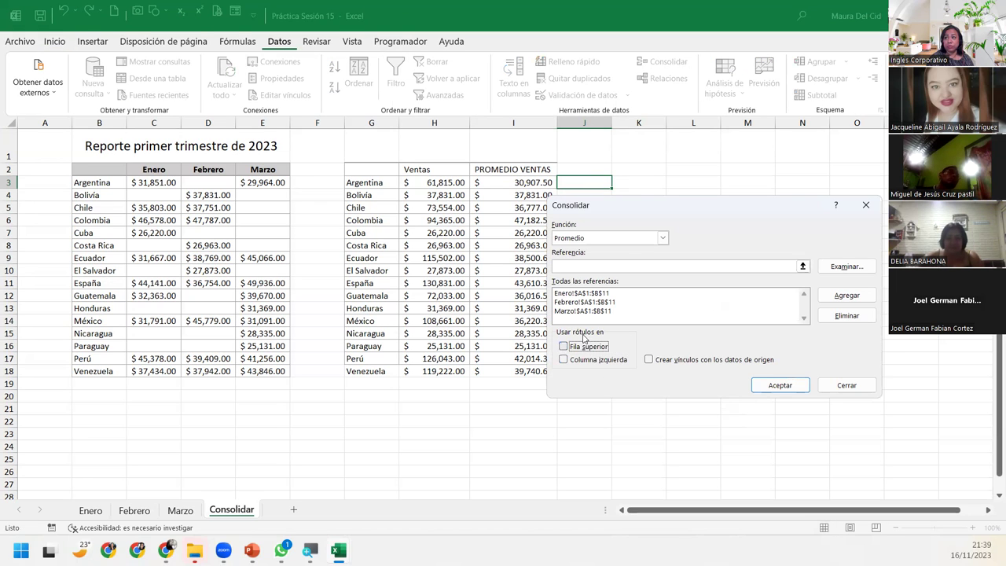
click(779, 385)
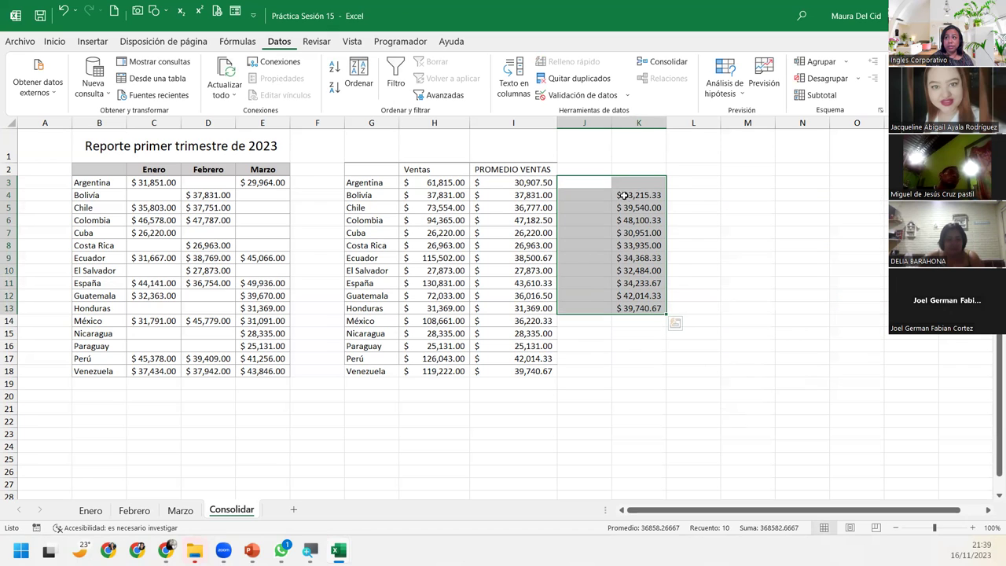
drag(623, 195, 629, 302)
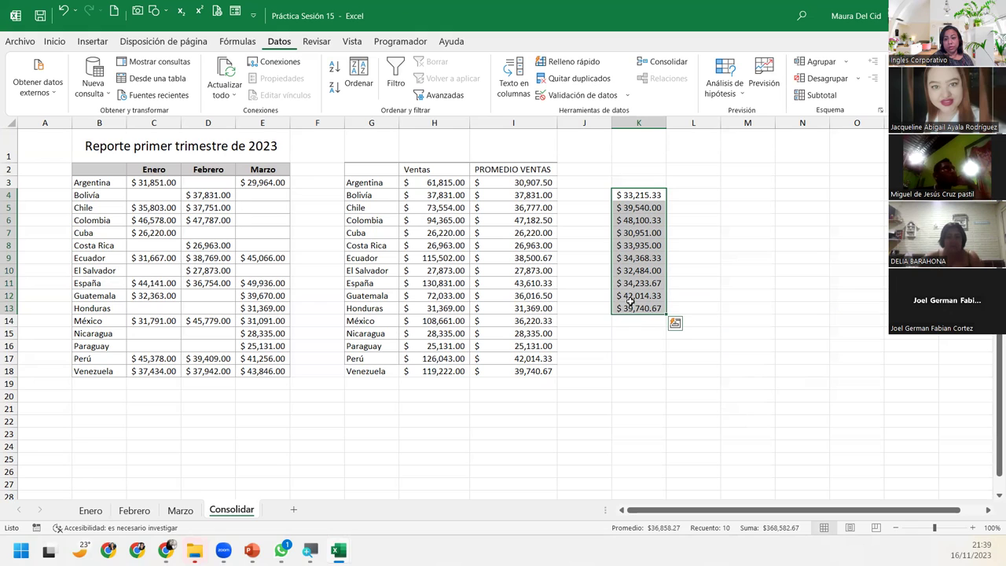
key(Delete)
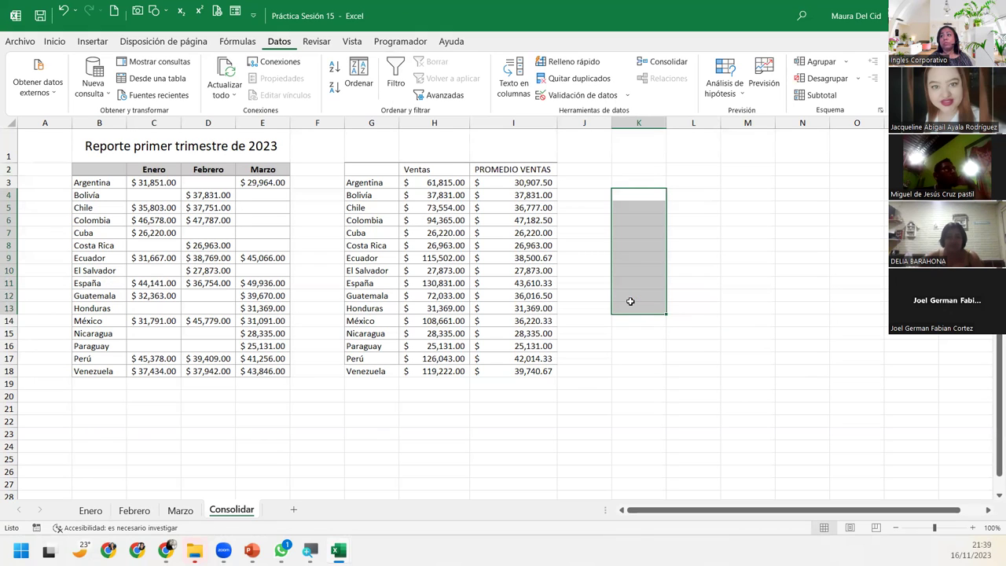
- Rerun the labeled consolidation into J2:K18 and delete the country-name column J
click(630, 167)
click(595, 167)
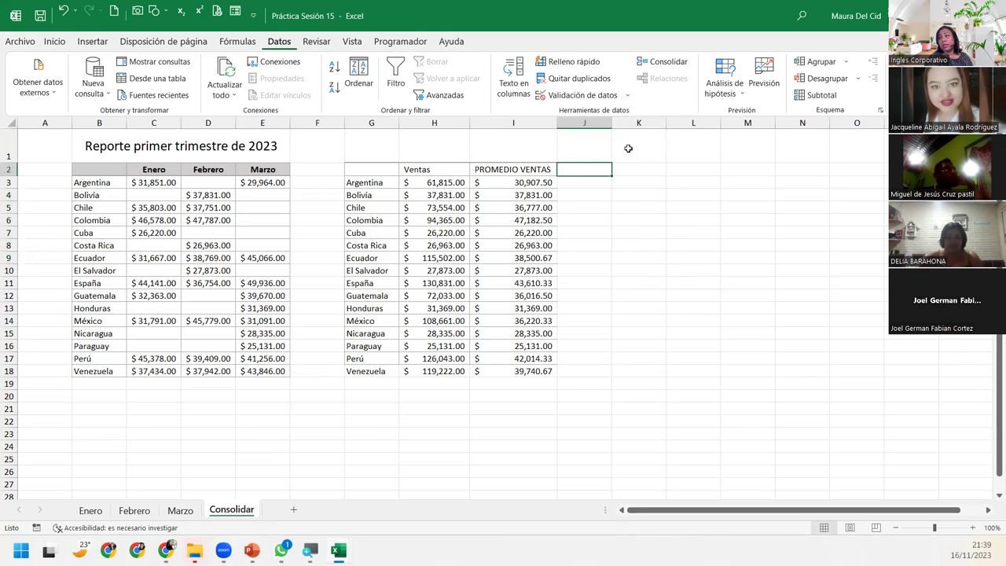
click(675, 67)
click(579, 357)
click(580, 347)
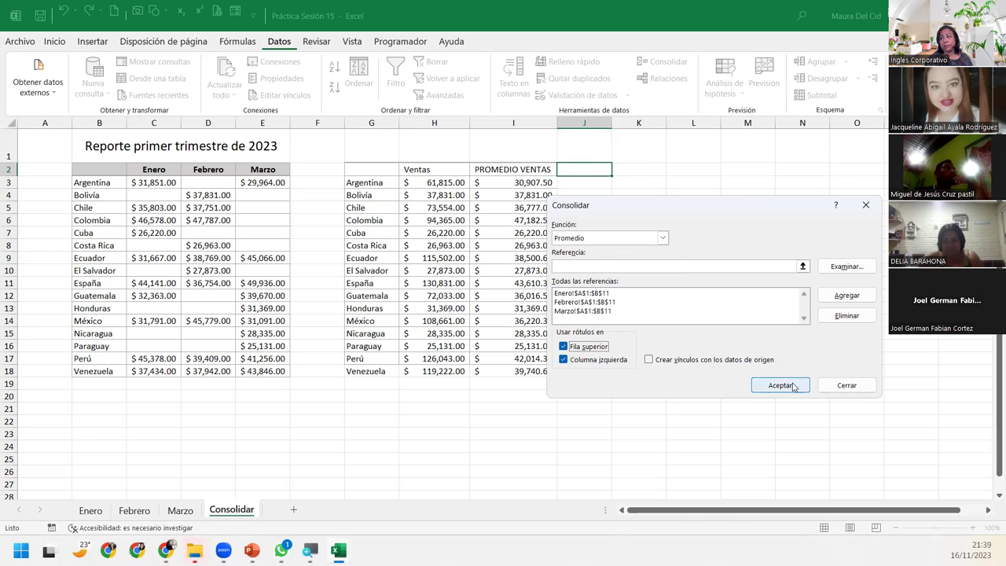
click(786, 385)
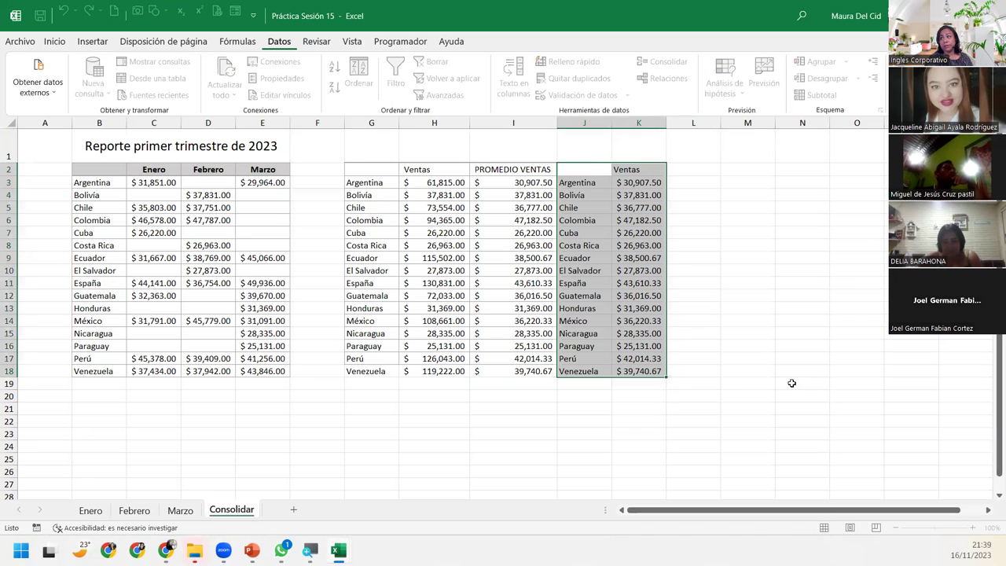
right_click(582, 118)
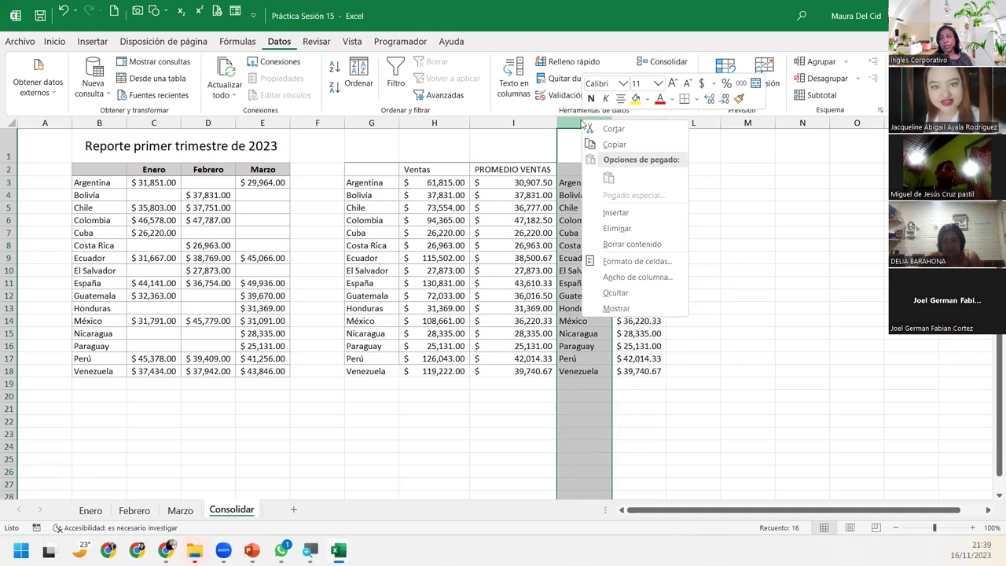
click(629, 226)
key(ctrl+minus)
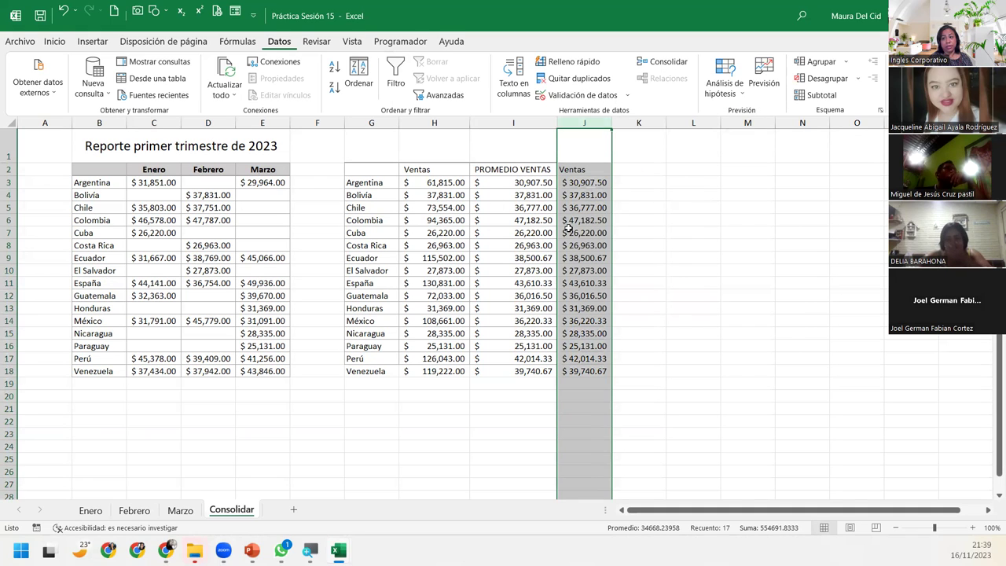
- Copy column H's formatting onto column J, delete column J, and check the Ventas number format
click(442, 121)
click(54, 41)
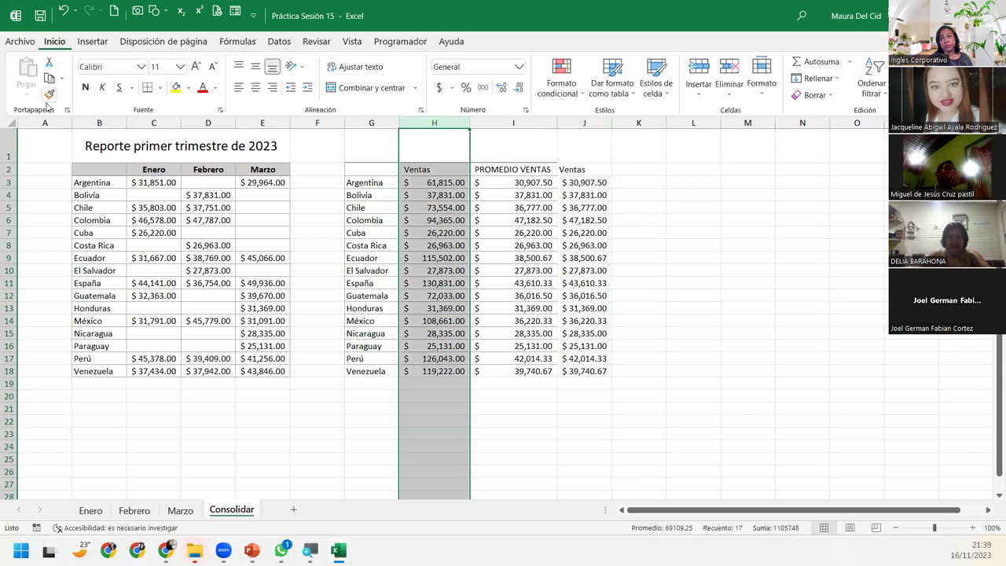
click(48, 94)
click(584, 123)
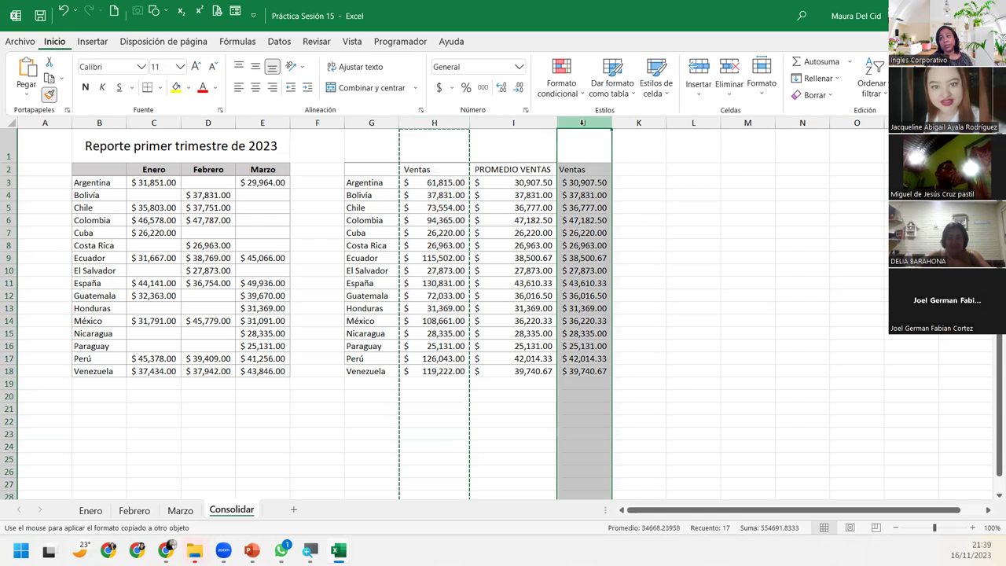
click(606, 299)
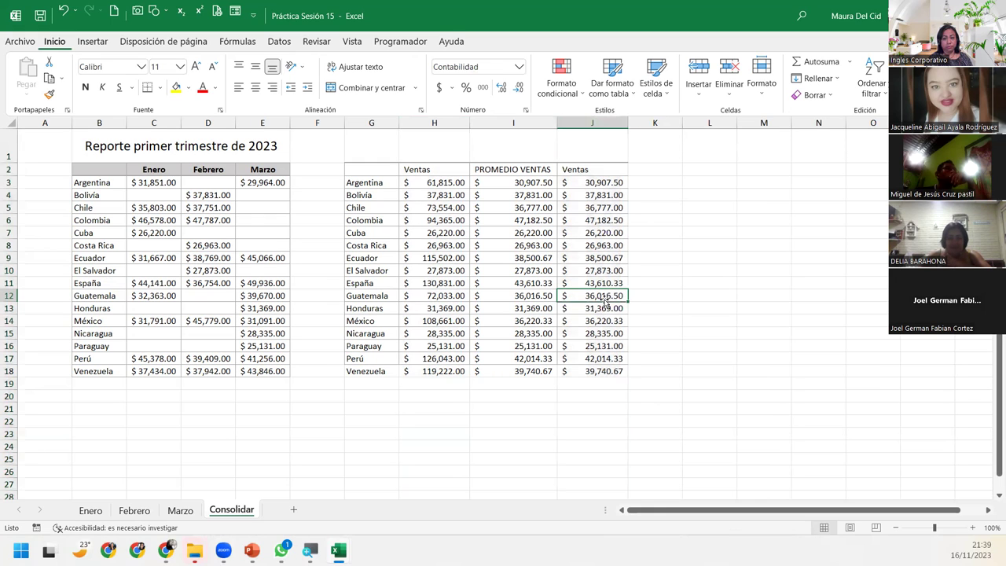
right_click(591, 122)
click(640, 232)
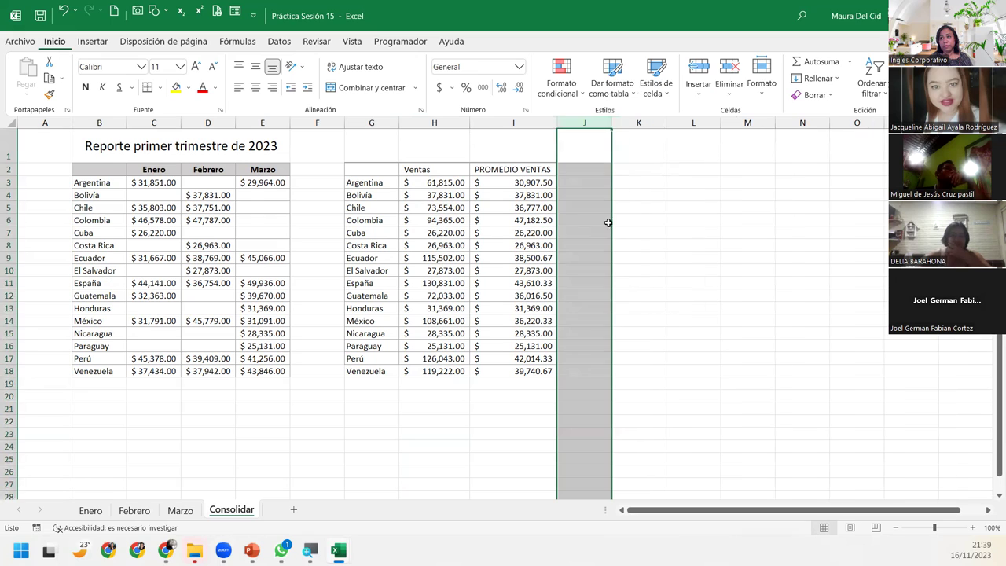
click(491, 198)
click(443, 196)
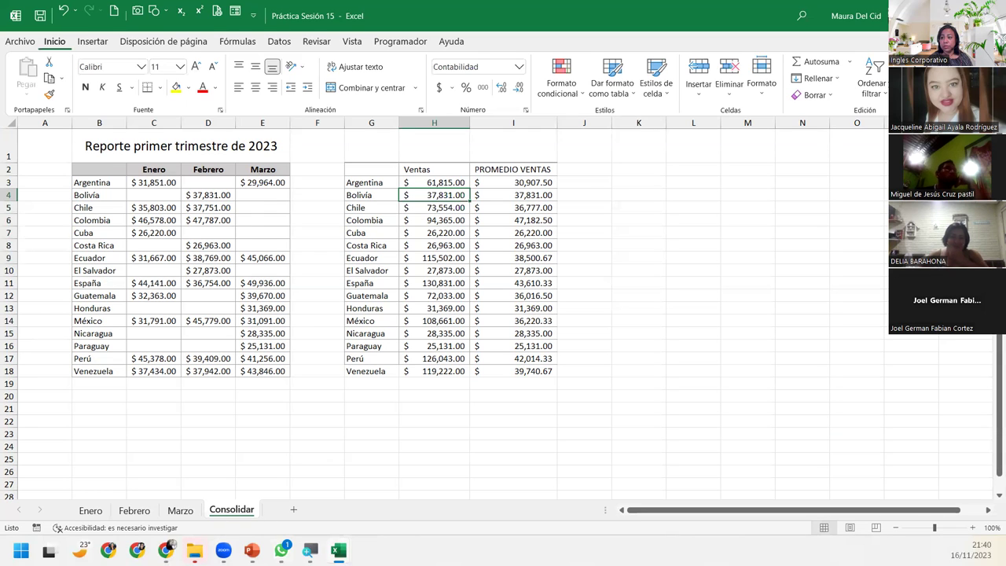
- In Práctica2 Sesión 15, go to the empty Datos externos sheet and pick cell B2
mouse_move(338, 550)
click(376, 460)
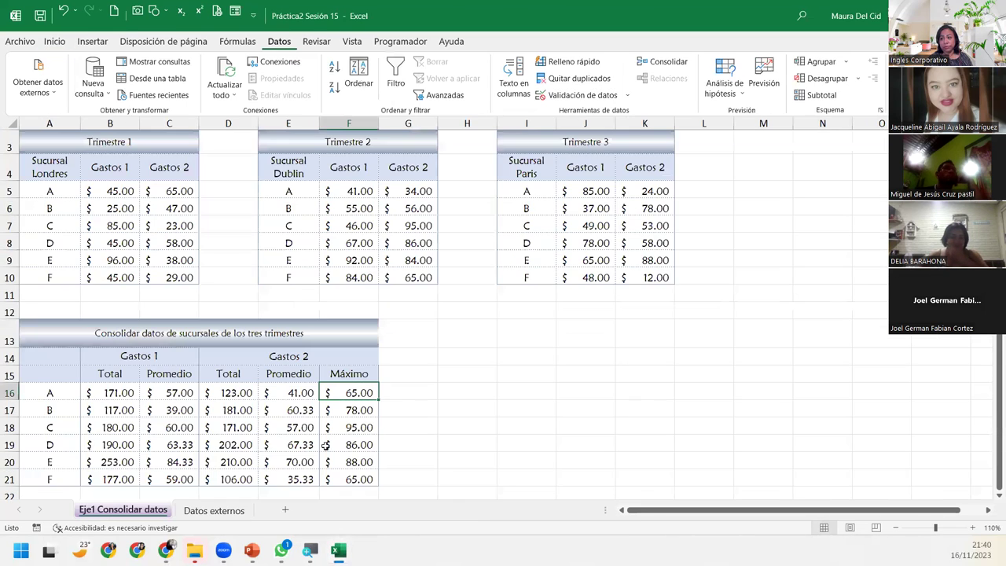
click(228, 515)
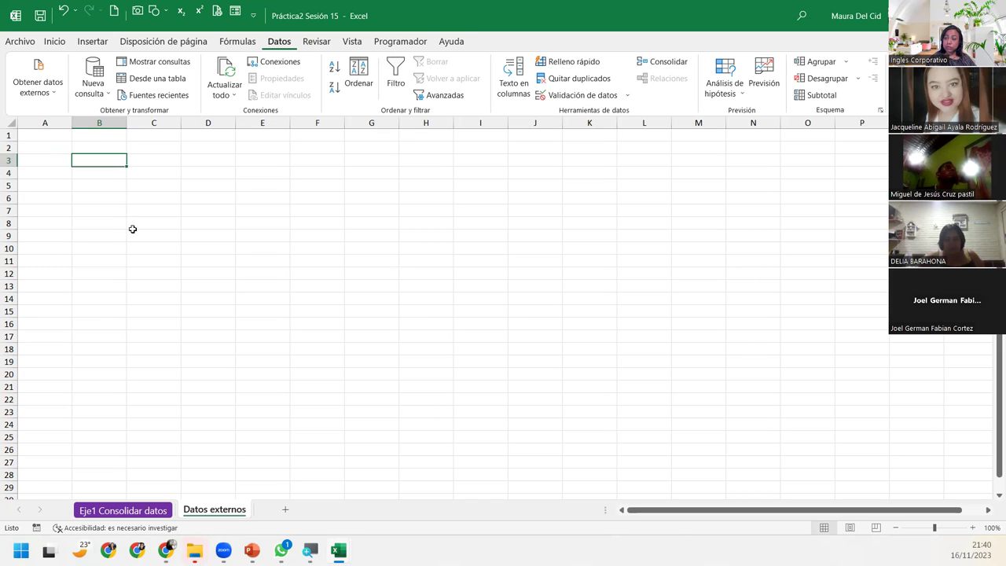
click(91, 146)
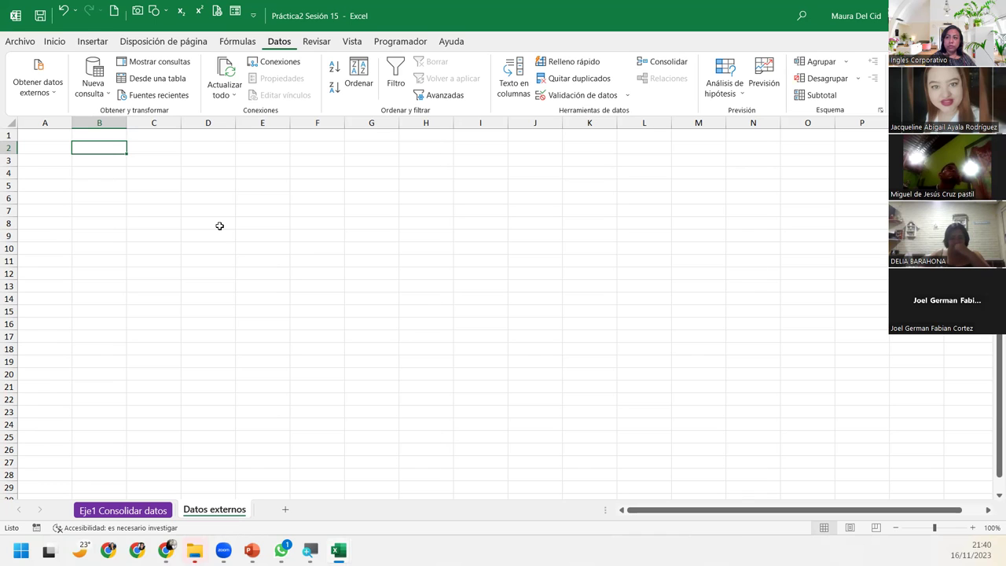
mouse_move(165, 550)
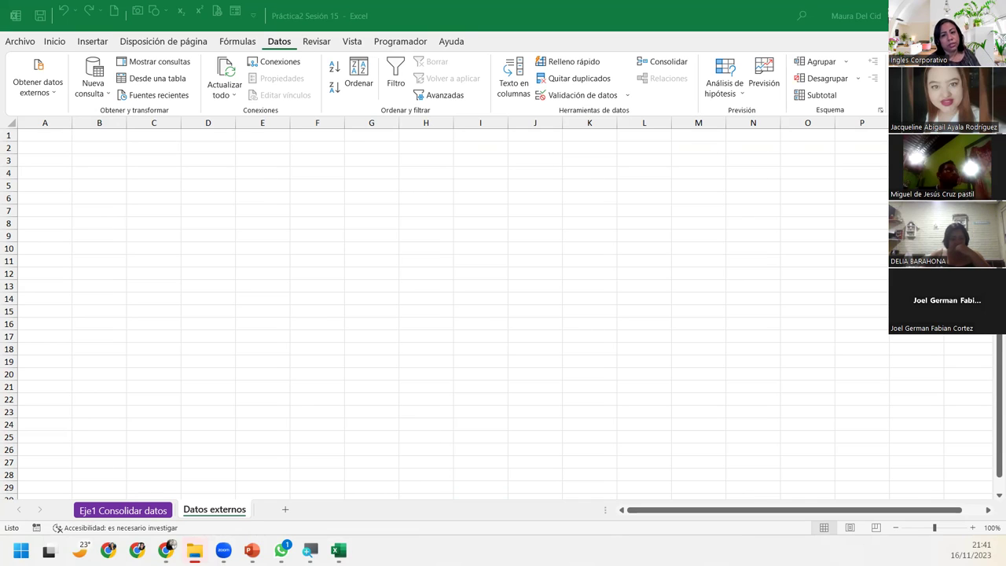
click(99, 148)
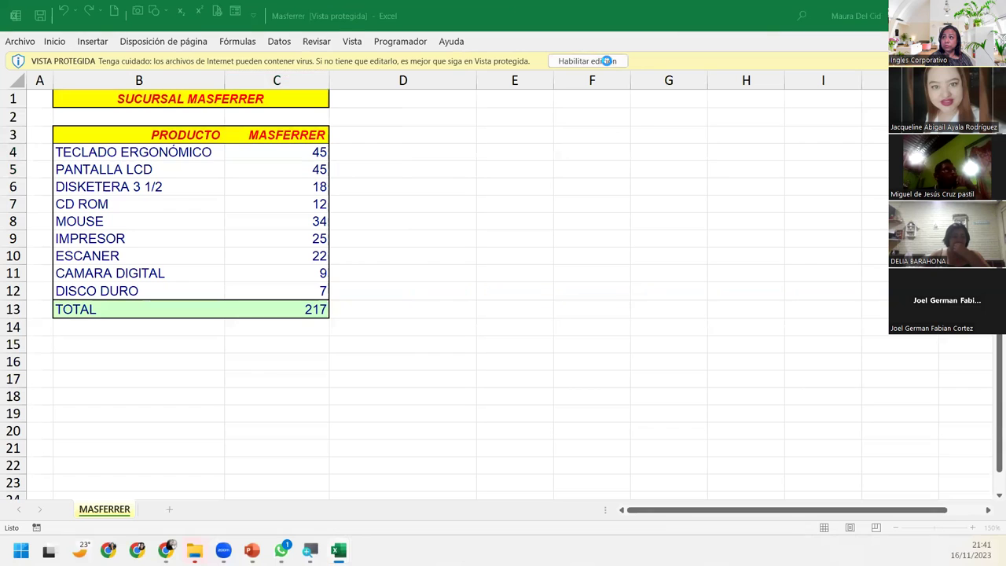
- Turn on Habilitar edición in Centro, Masferrer and Santa Tecla, then return to Práctica2 Sesión 15
click(609, 62)
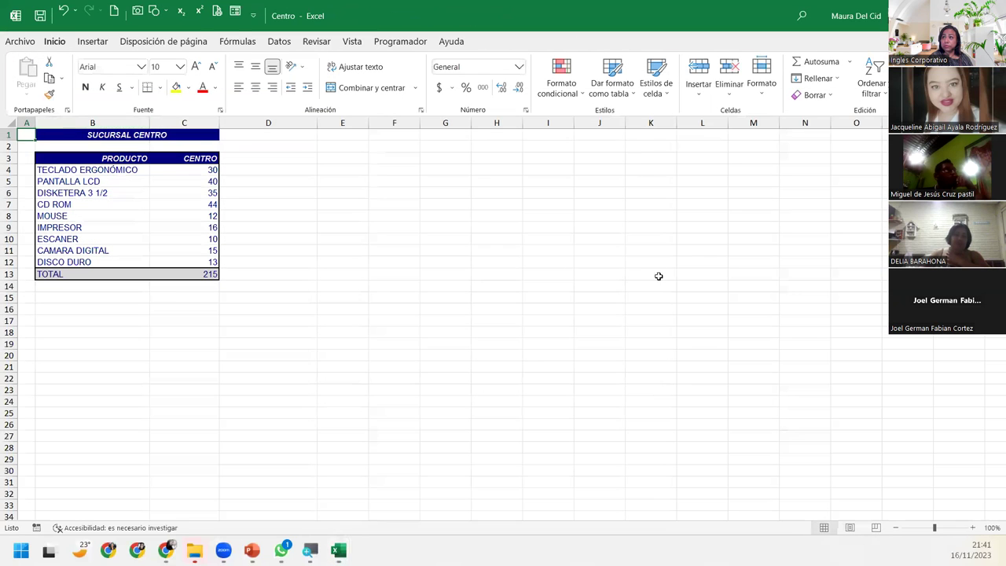
mouse_move(338, 550)
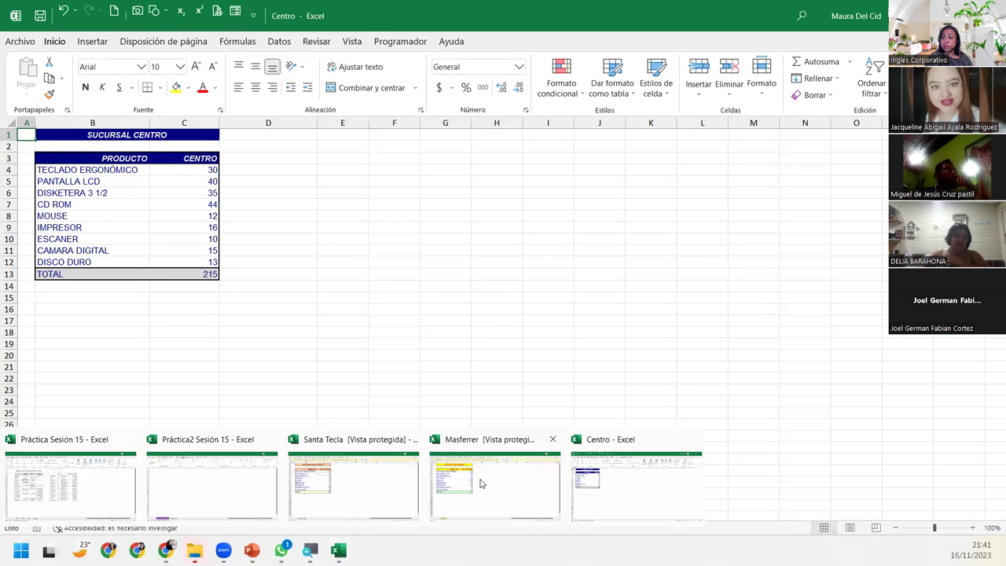
click(476, 486)
click(613, 62)
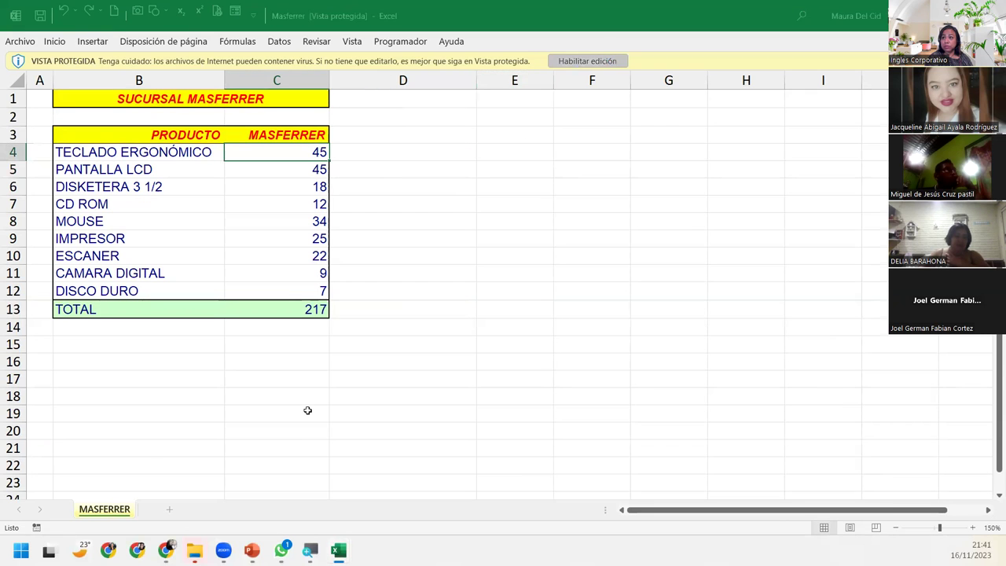
mouse_move(338, 550)
click(338, 498)
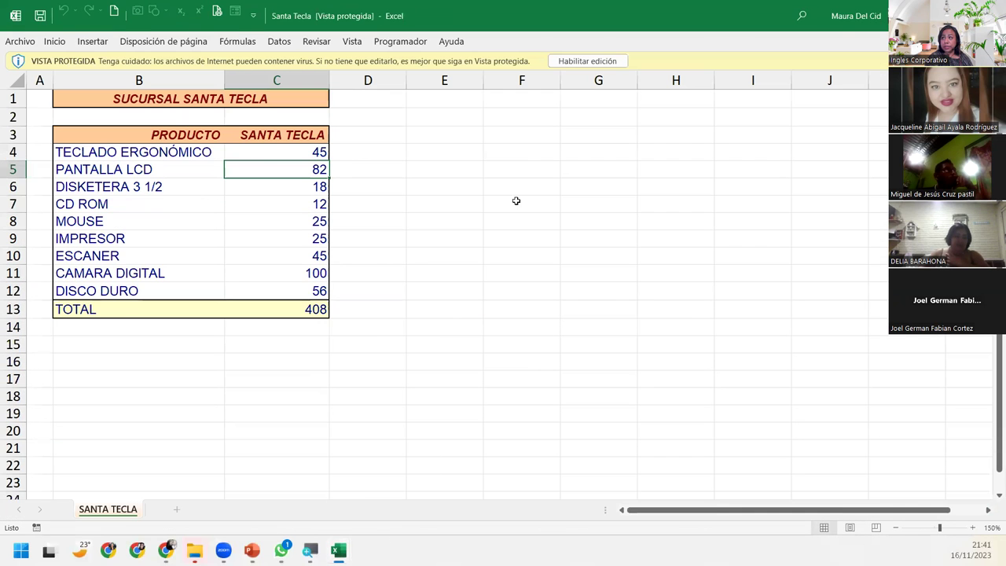
click(578, 61)
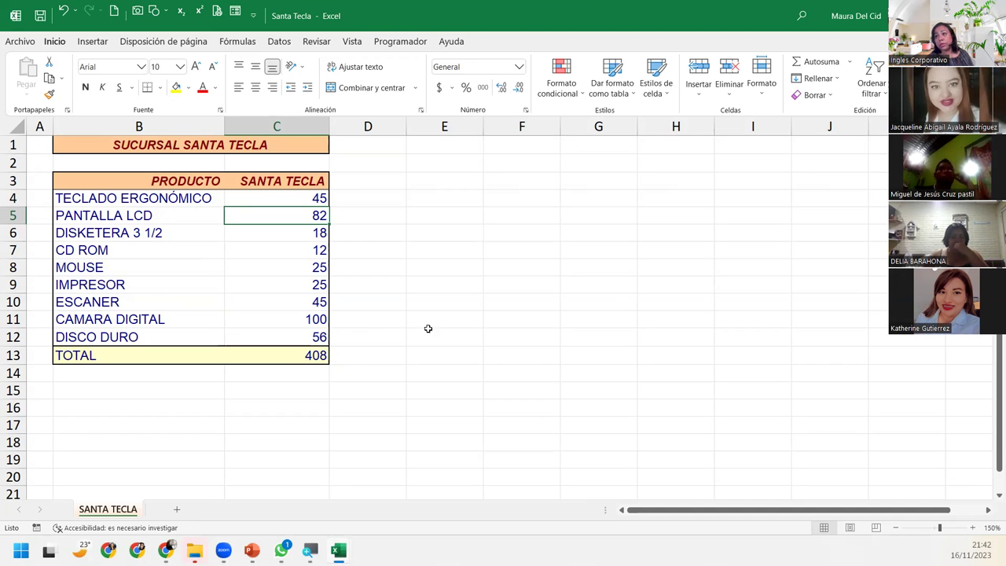
mouse_move(338, 550)
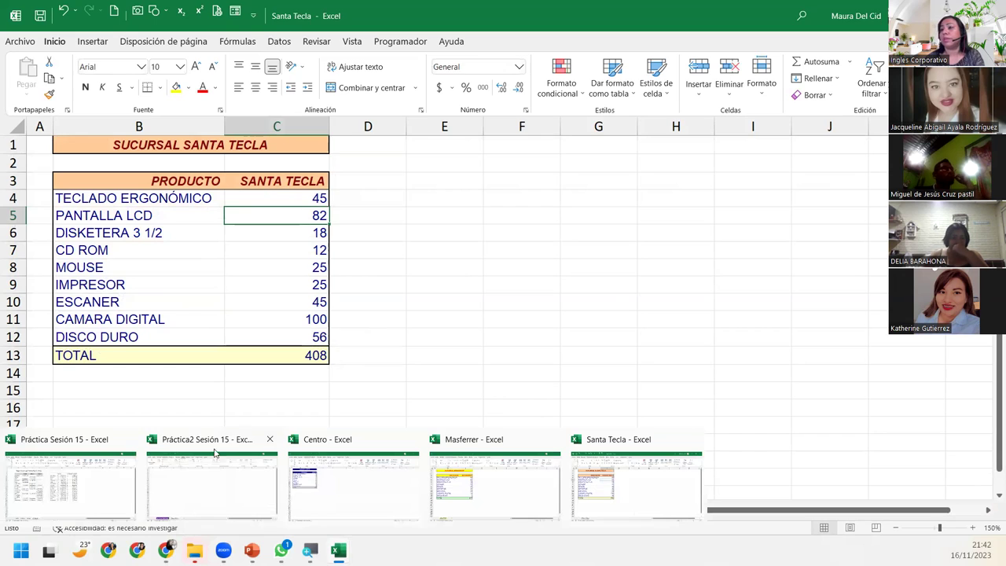
click(214, 452)
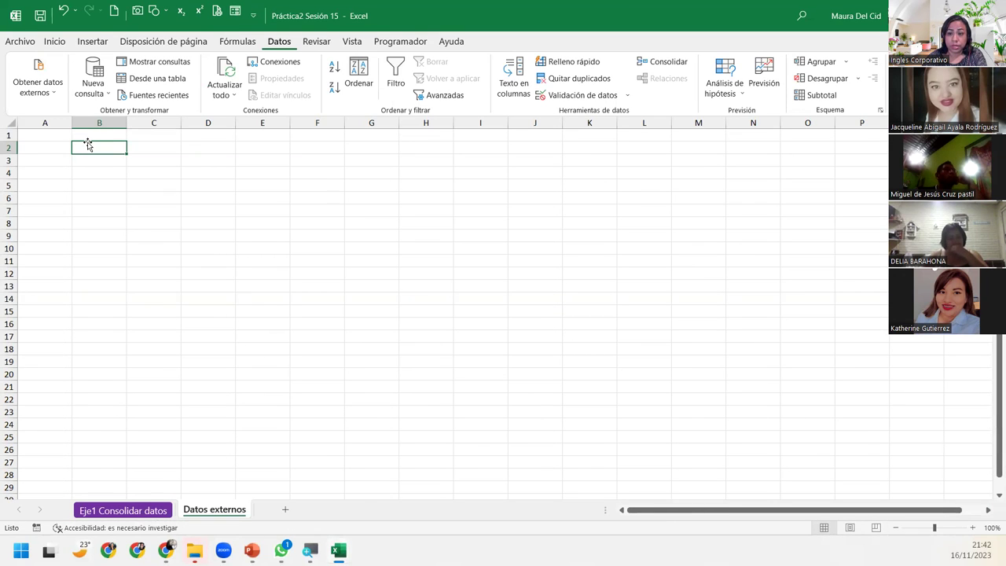
- Open Consolidar and add Centro's B3:C12 product range as the first reference
click(658, 63)
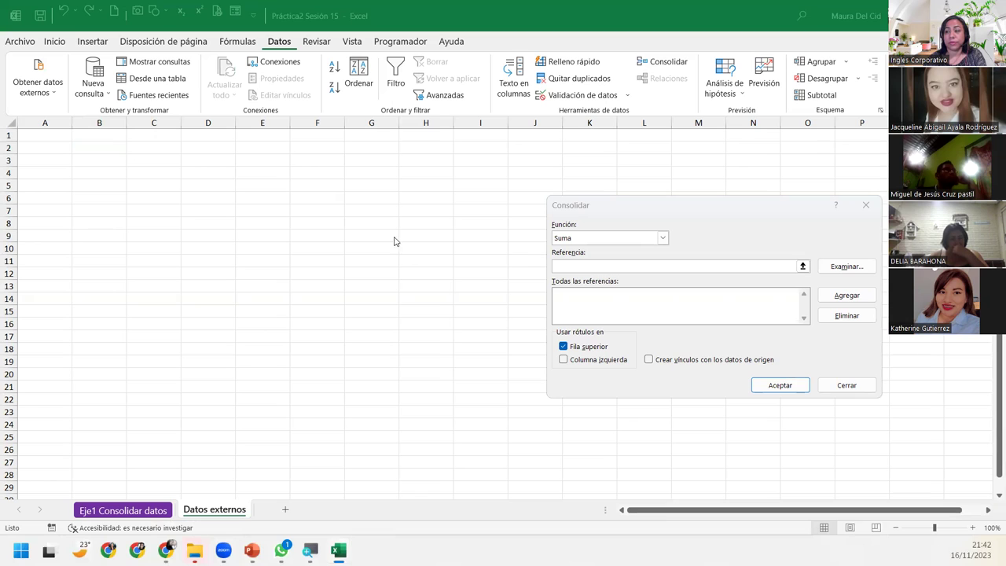
drag(636, 207, 463, 225)
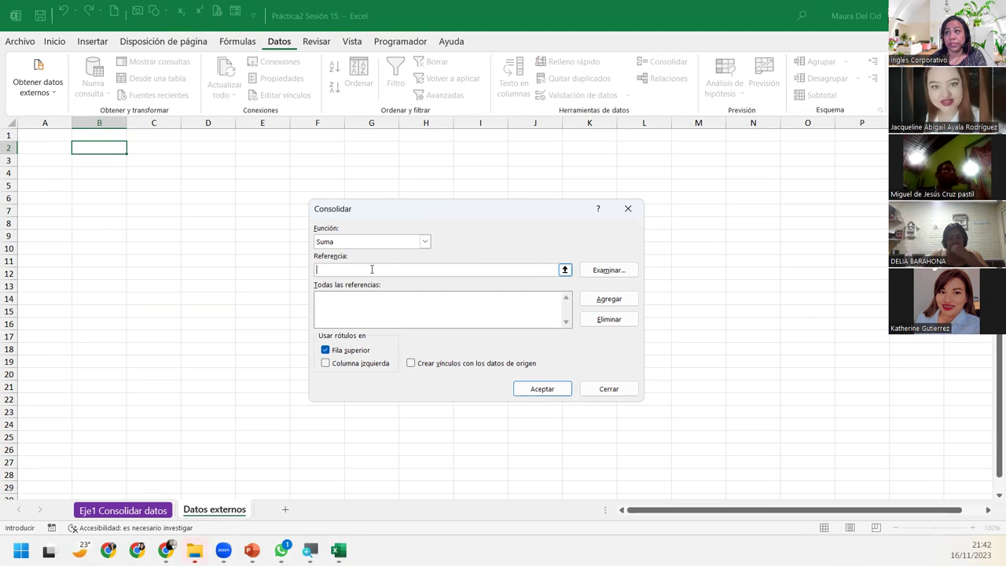
click(340, 548)
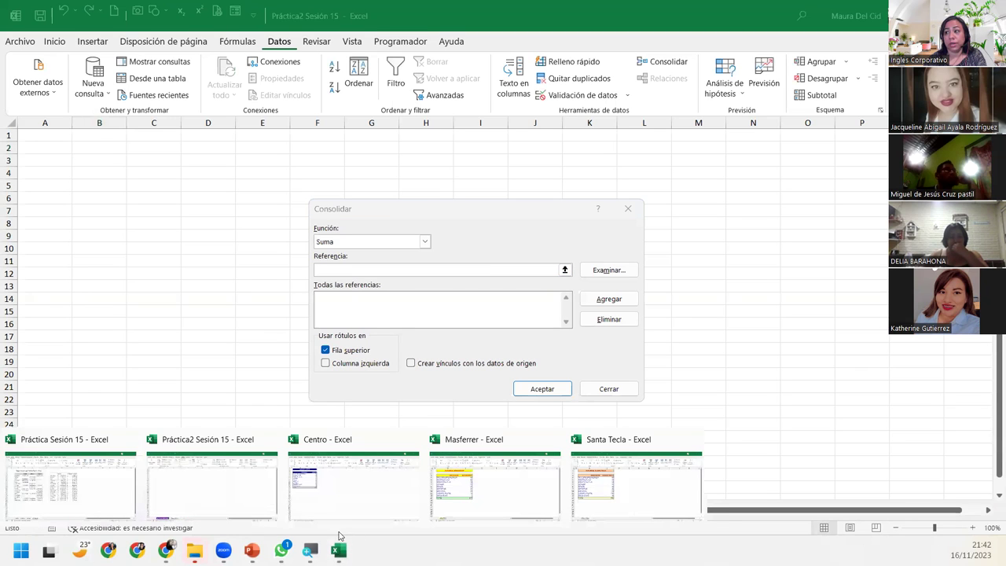
click(346, 484)
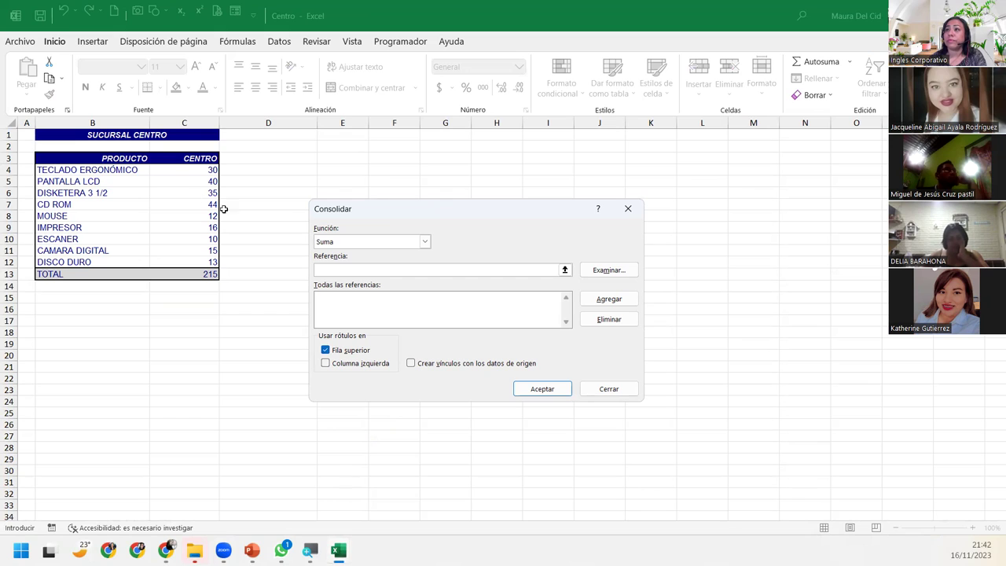
drag(50, 160, 182, 263)
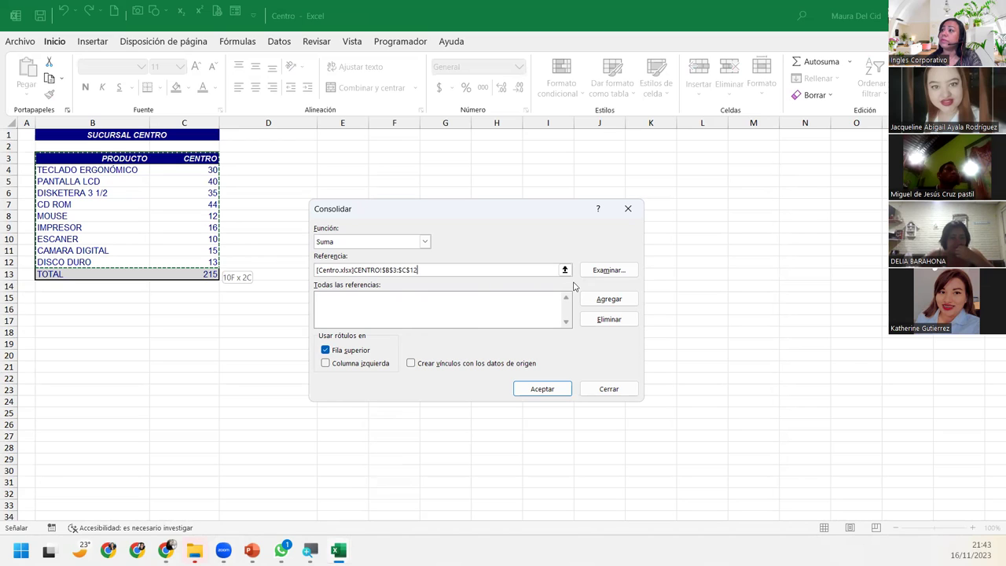
click(608, 299)
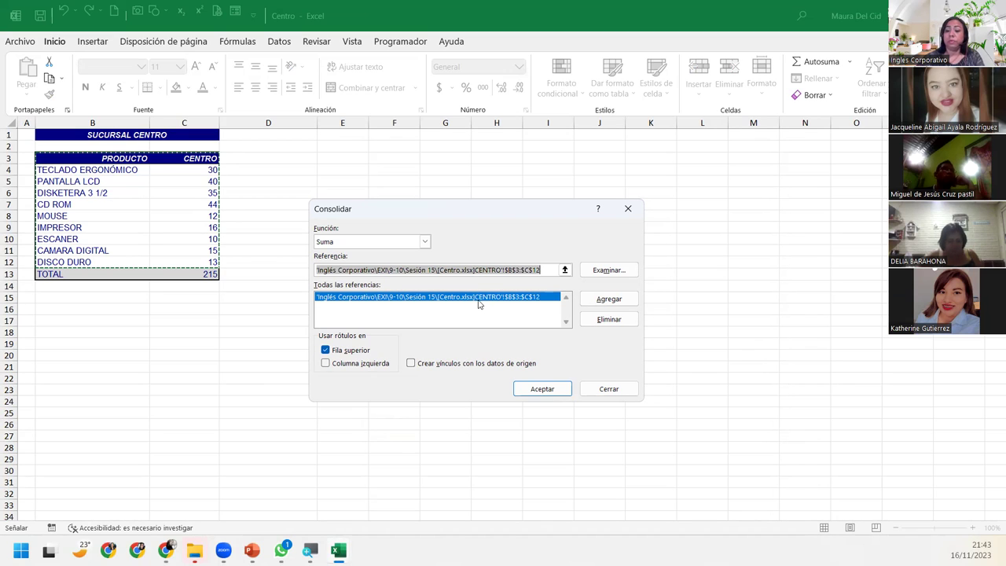
key(Delete)
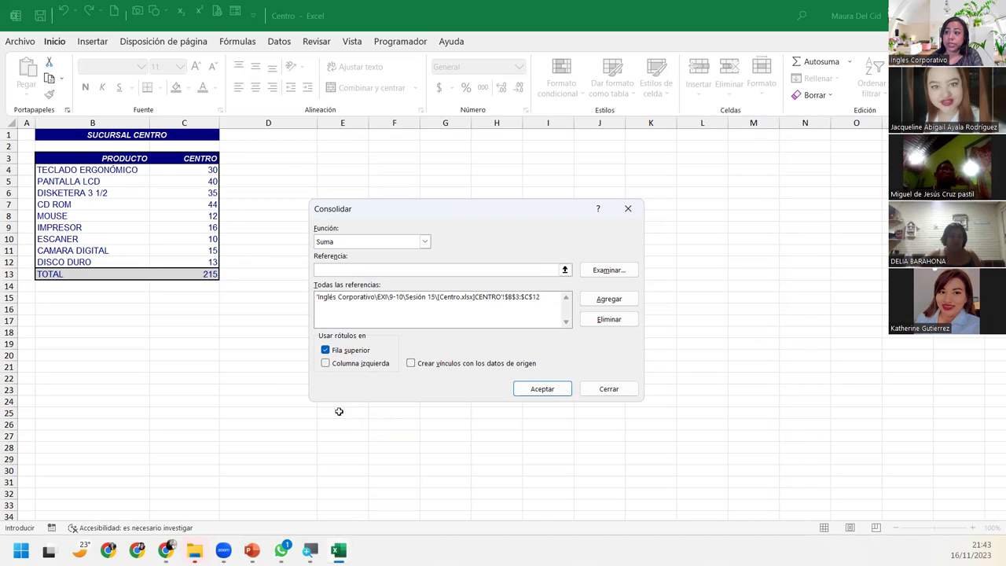
click(338, 550)
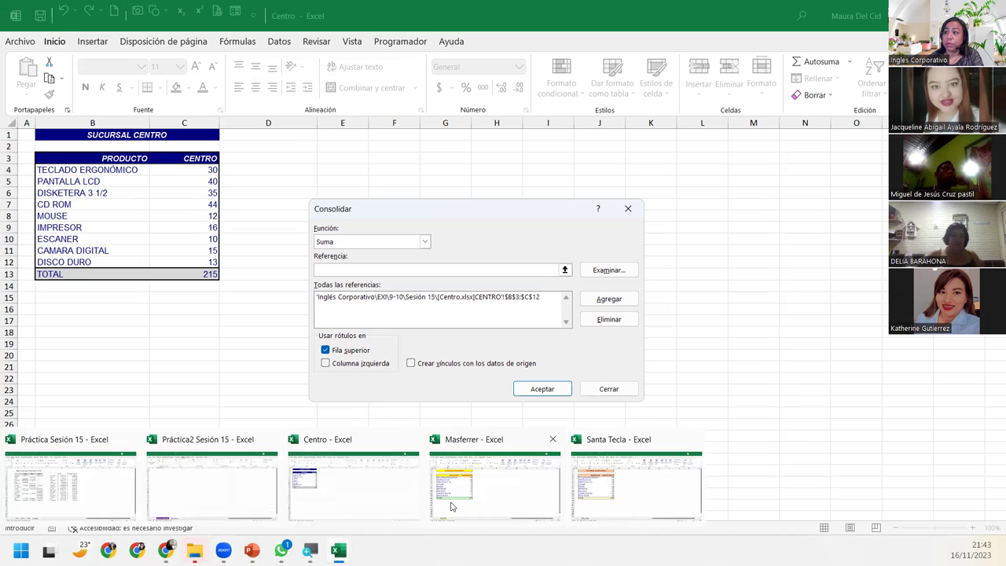
- Add the Masferrer workbook's B3:C12 product table as the second consolidation reference, then clear the Referencia field
click(447, 511)
drag(165, 182, 278, 334)
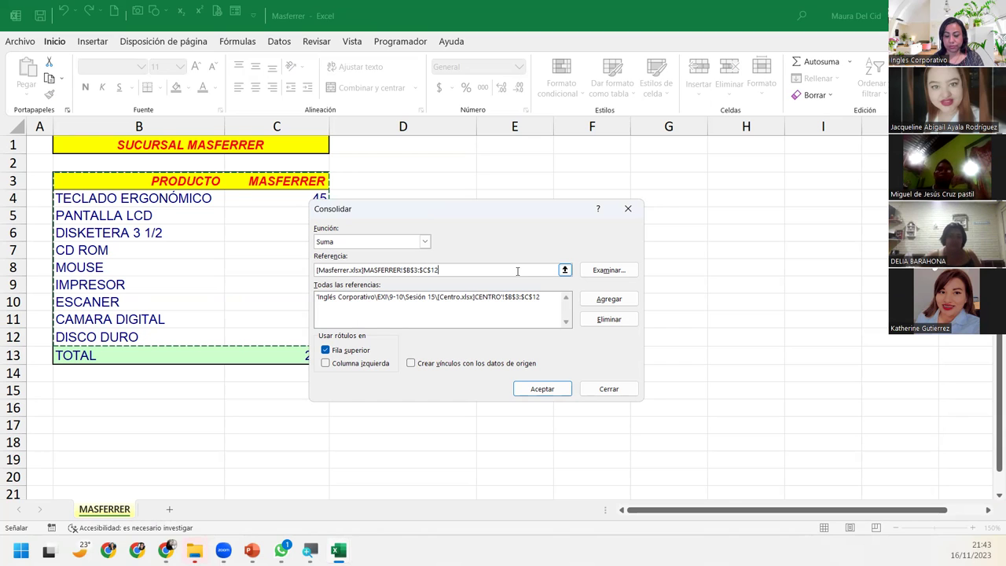
click(599, 301)
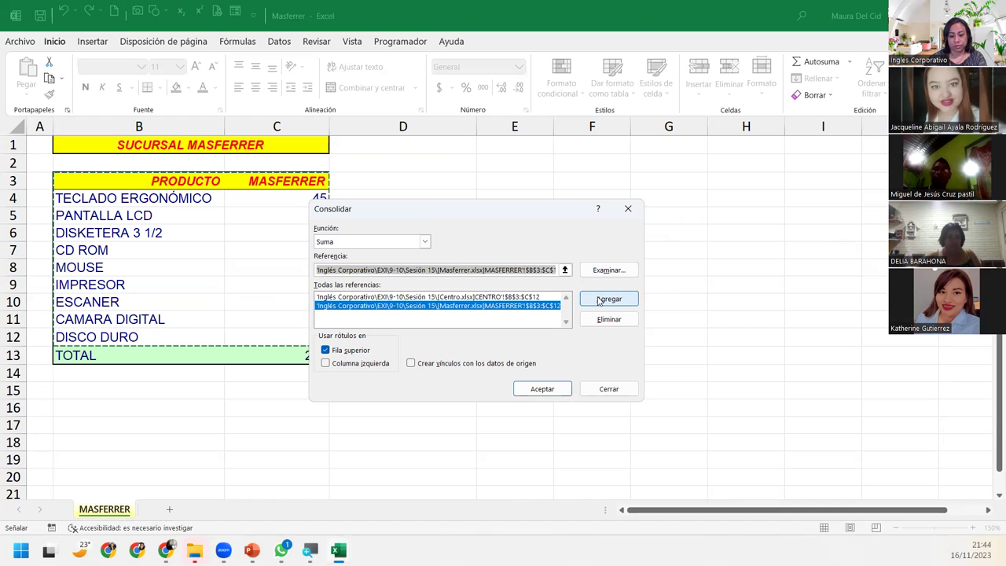
key(Delete)
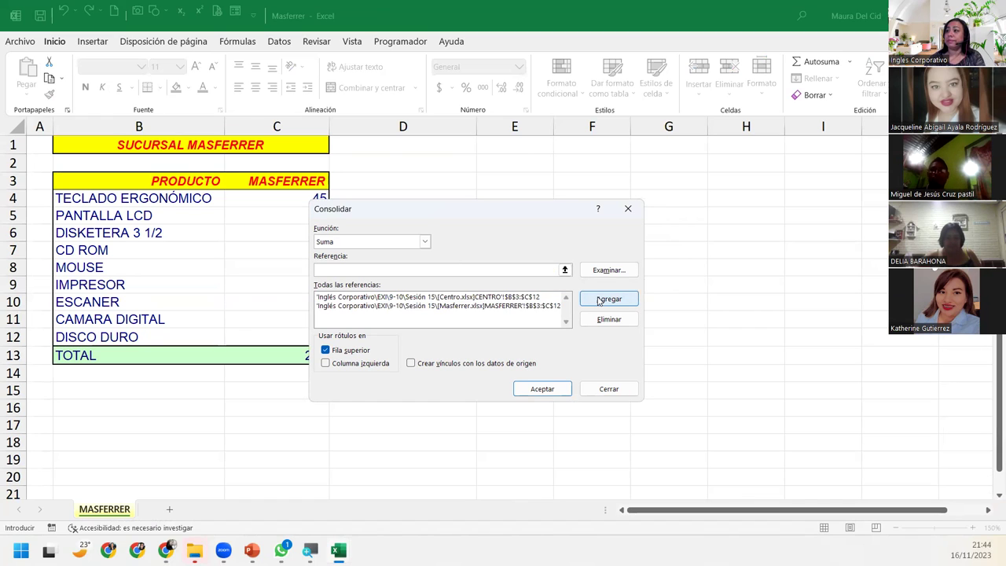
- Add Santa Tecla's B3:C12 as the third reference and use the left column as labels too
mouse_move(338, 550)
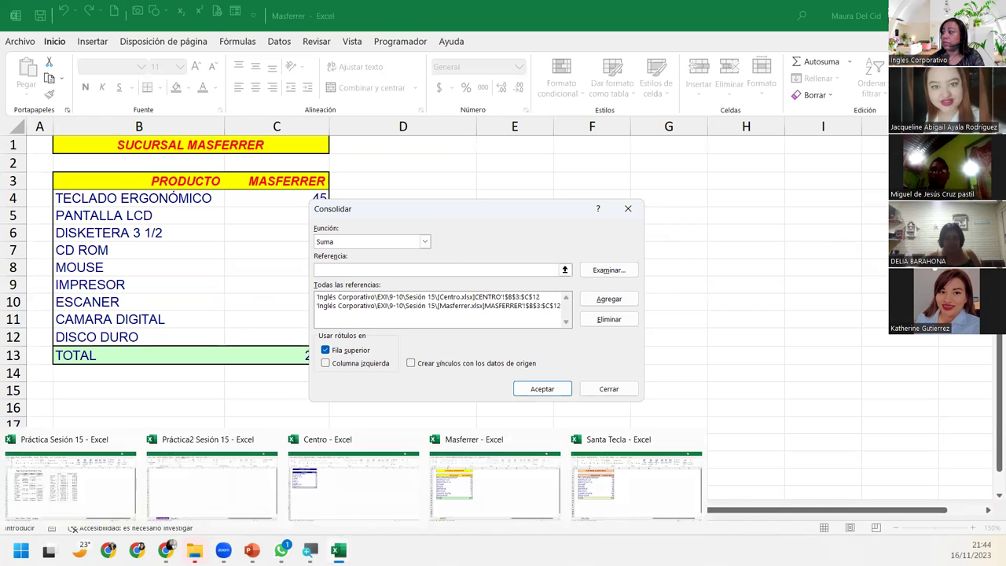
click(621, 464)
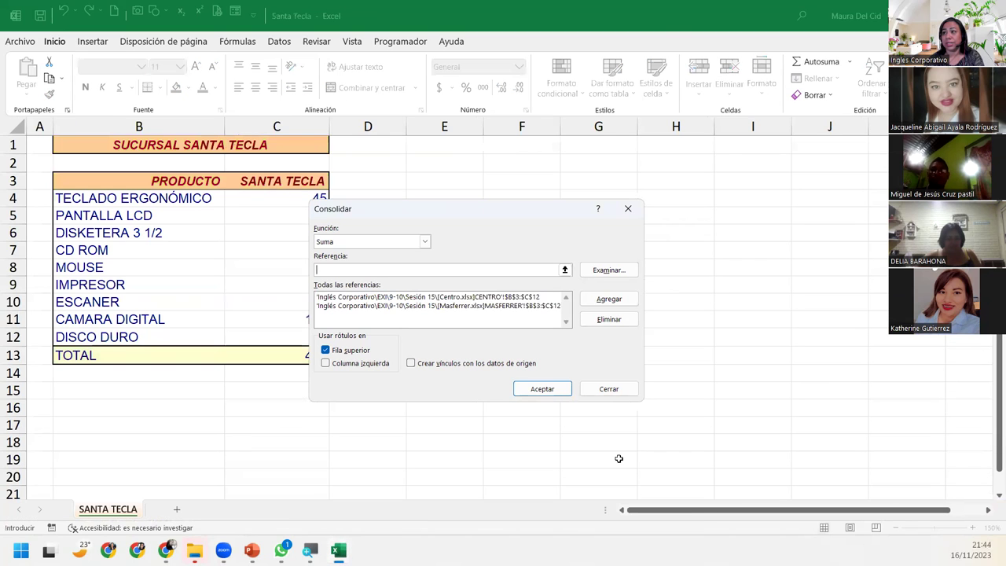
drag(129, 179, 294, 333)
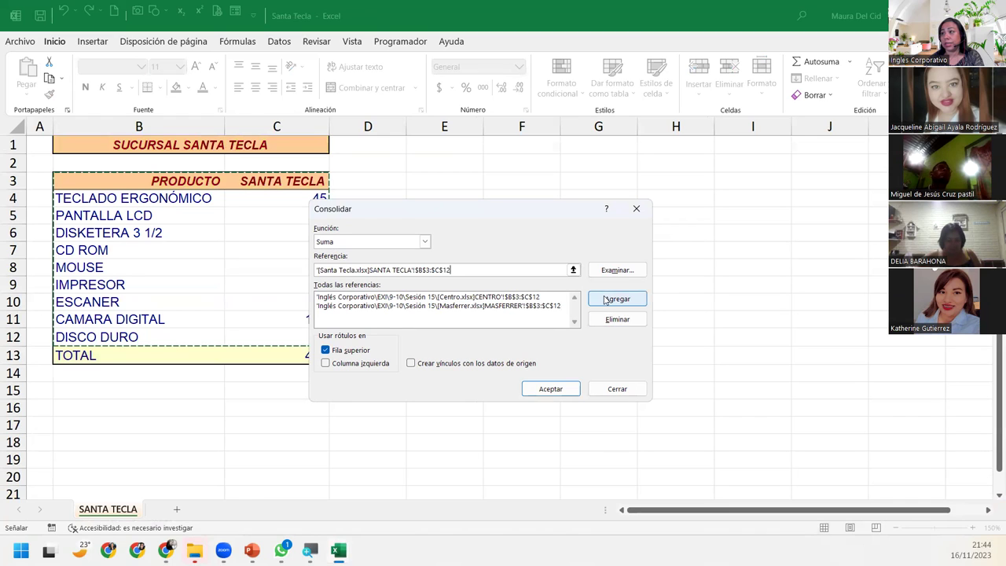
click(605, 301)
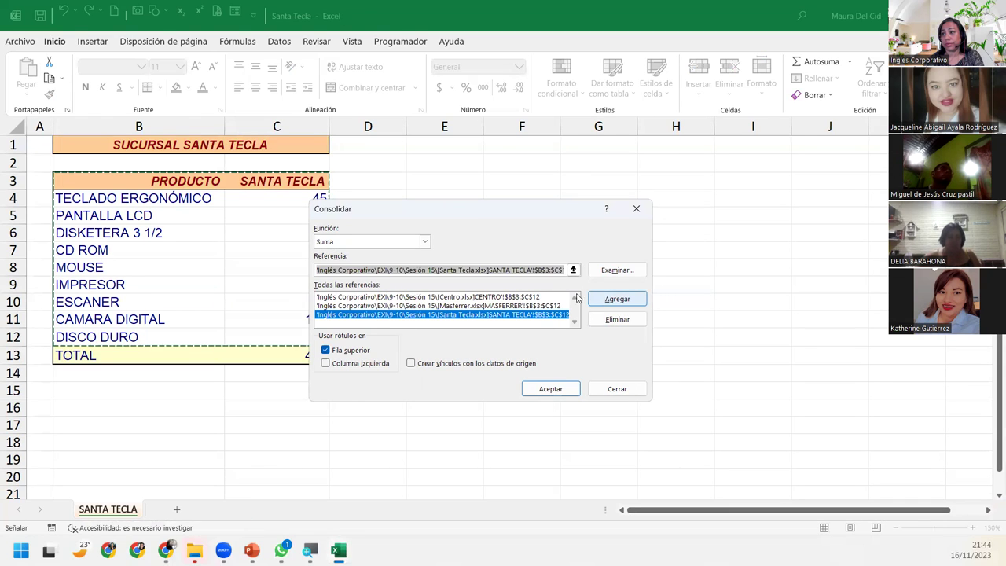
click(327, 364)
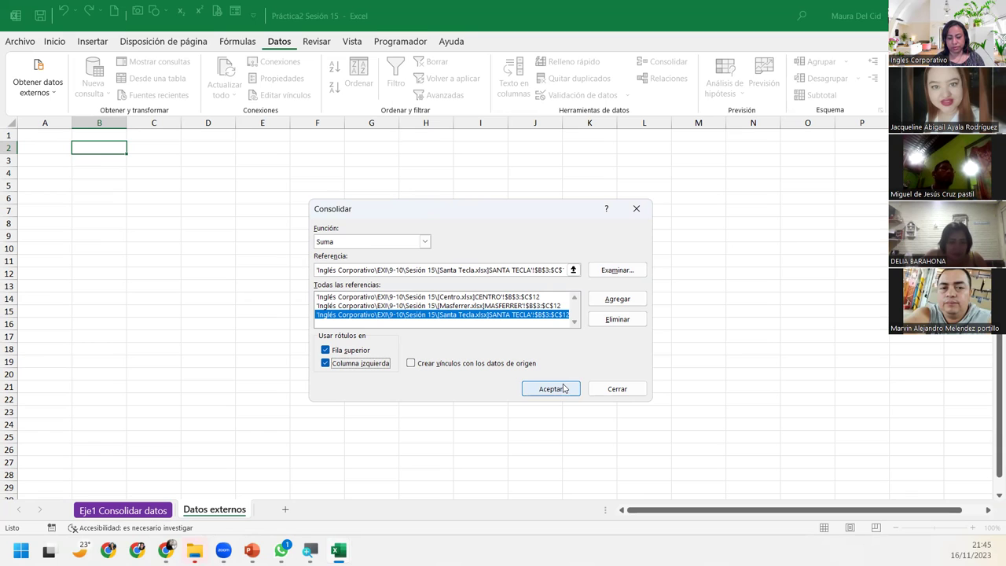
- Run the Sum consolidation of Centro, Masferrer and Santa Tecla, then return to Práctica2 Sesión 15
click(564, 388)
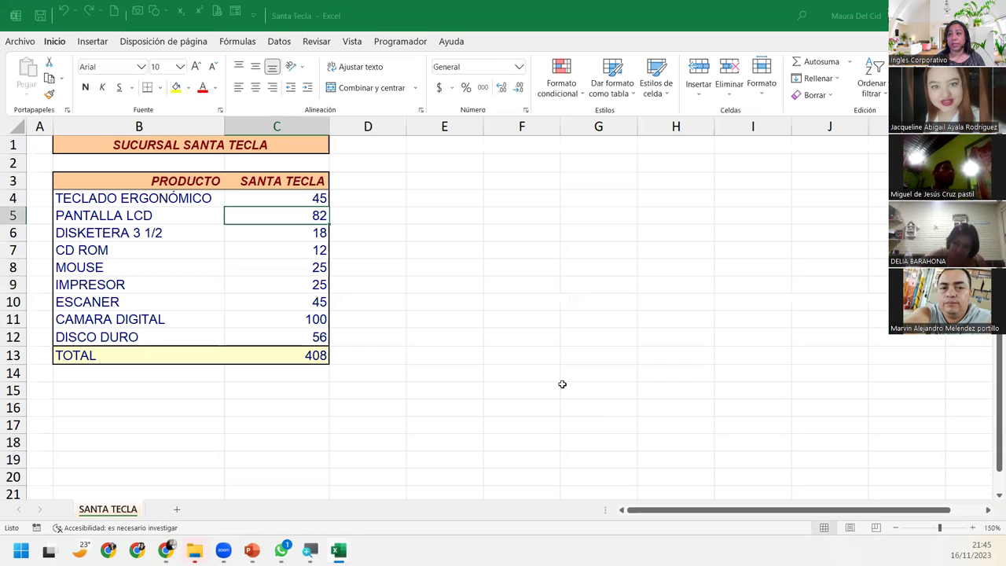
mouse_move(319, 544)
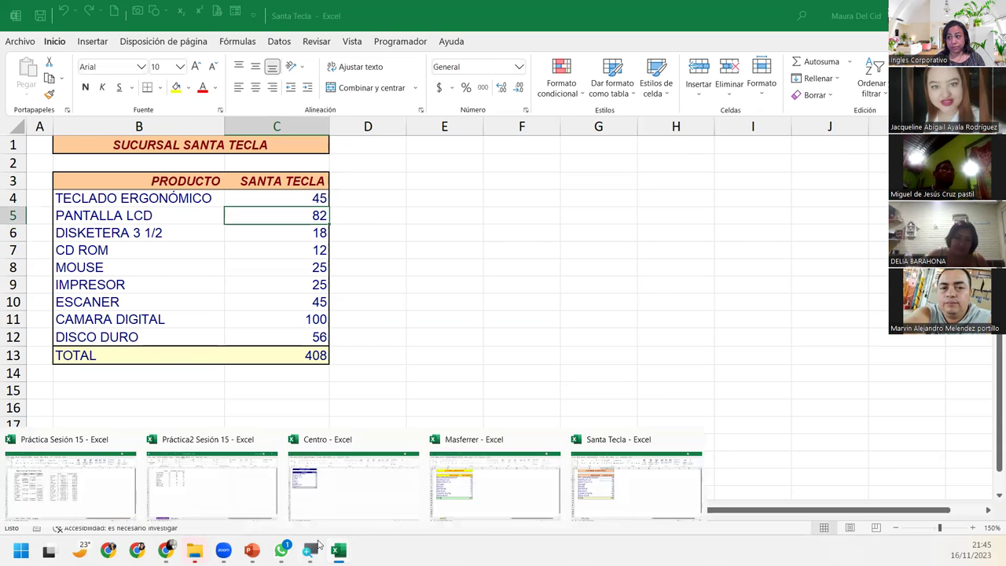
click(247, 472)
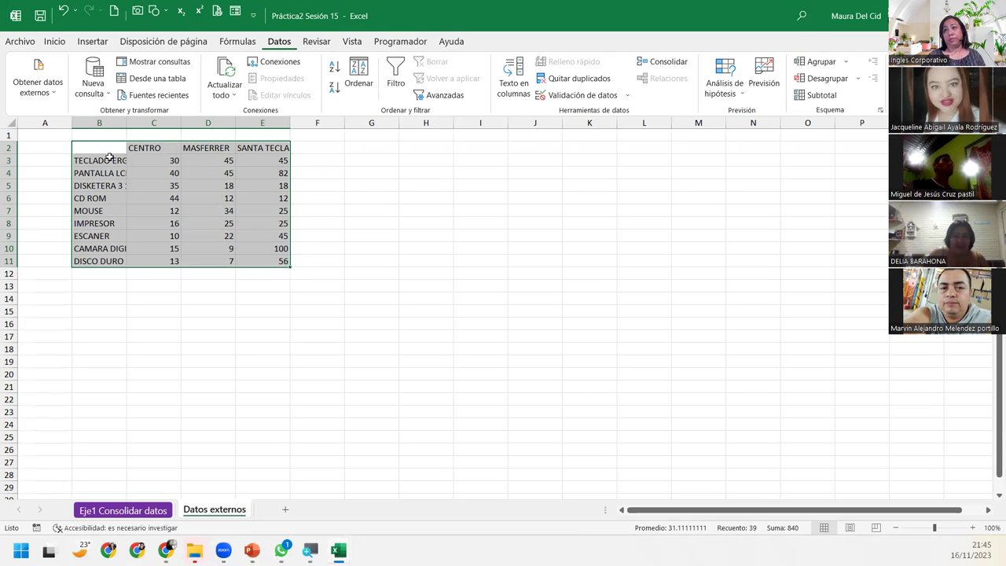
- Auto-fit column B and format B2:E11 as an orange table with headers and no filter buttons
double_click(127, 124)
click(193, 170)
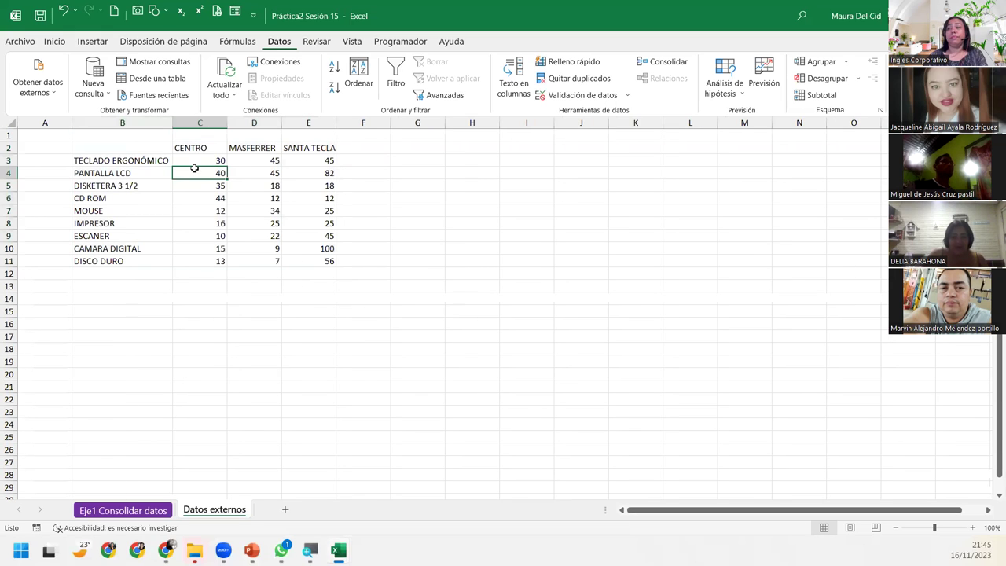
drag(137, 144, 319, 261)
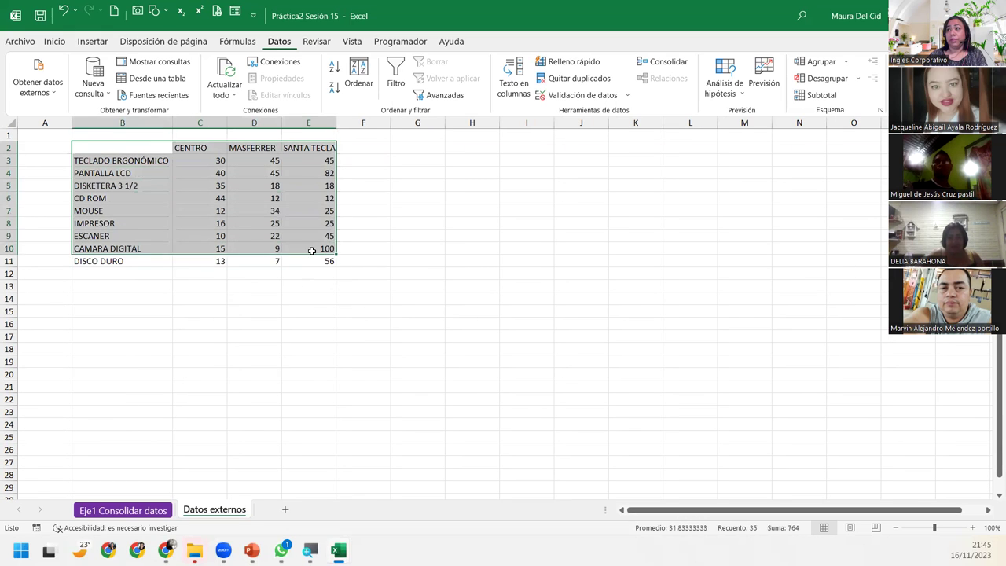
click(61, 43)
click(601, 86)
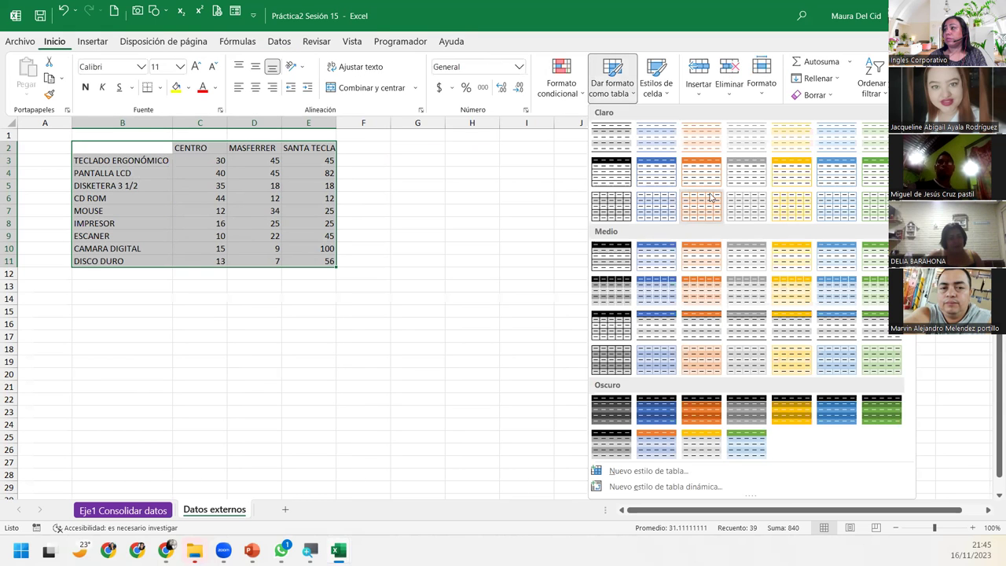
click(786, 181)
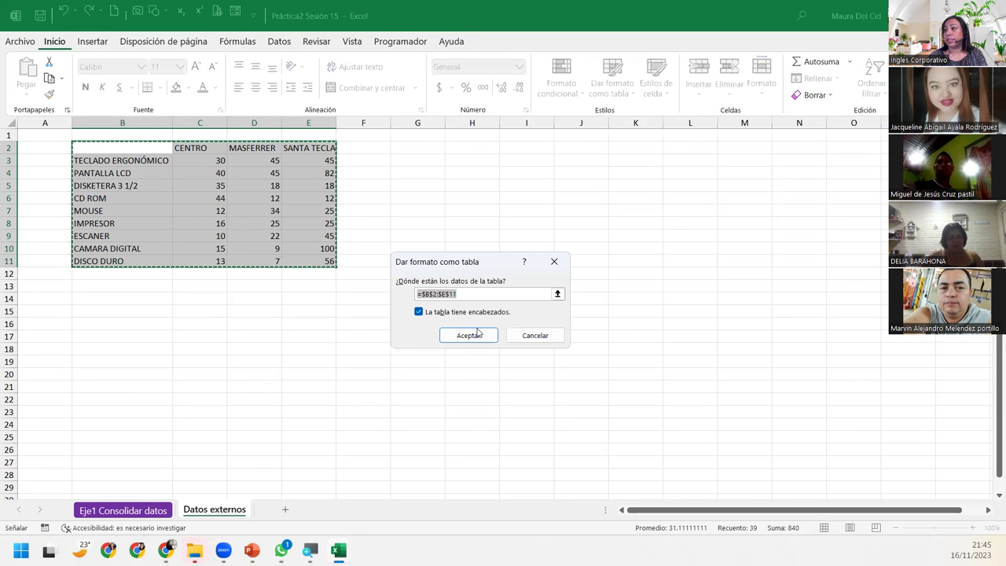
click(478, 336)
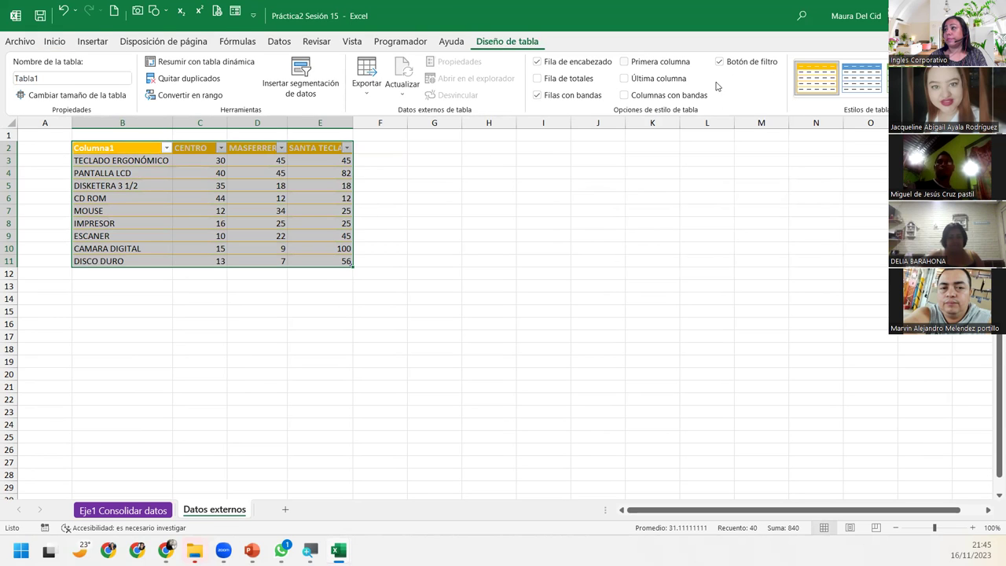
click(720, 61)
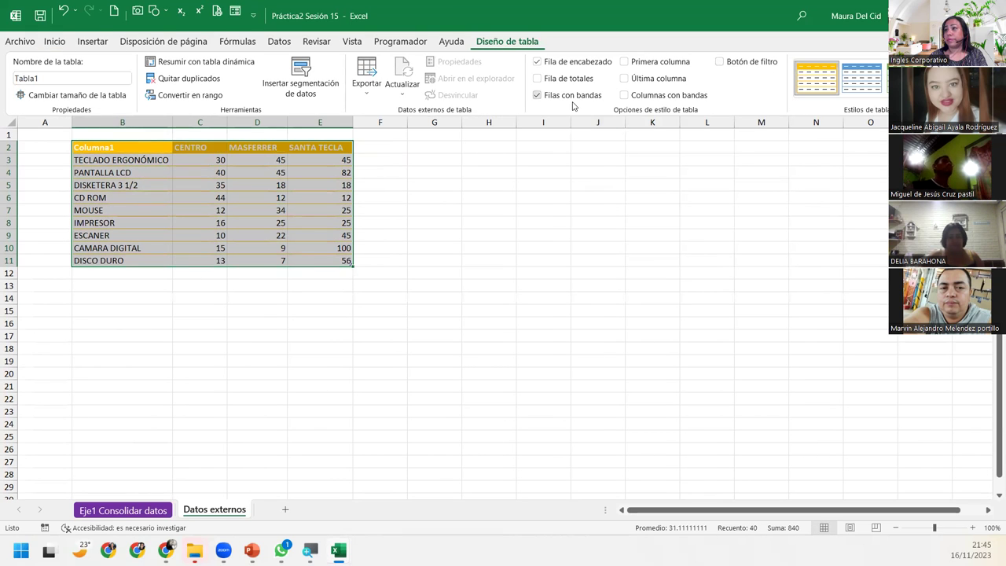
- Deselect the table and inspect cell C9 to review the orange formatting
click(161, 321)
click(201, 236)
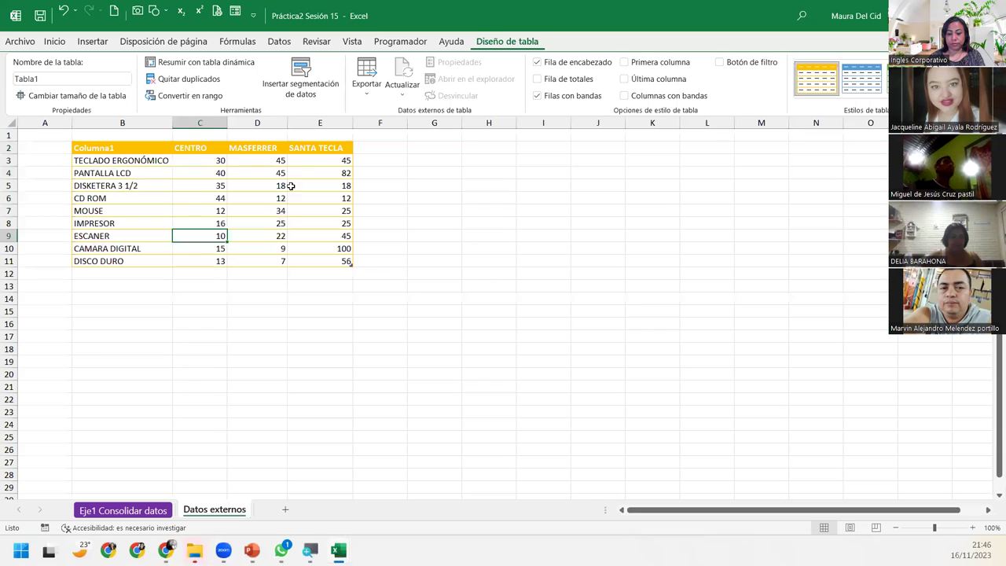
mouse_move(338, 550)
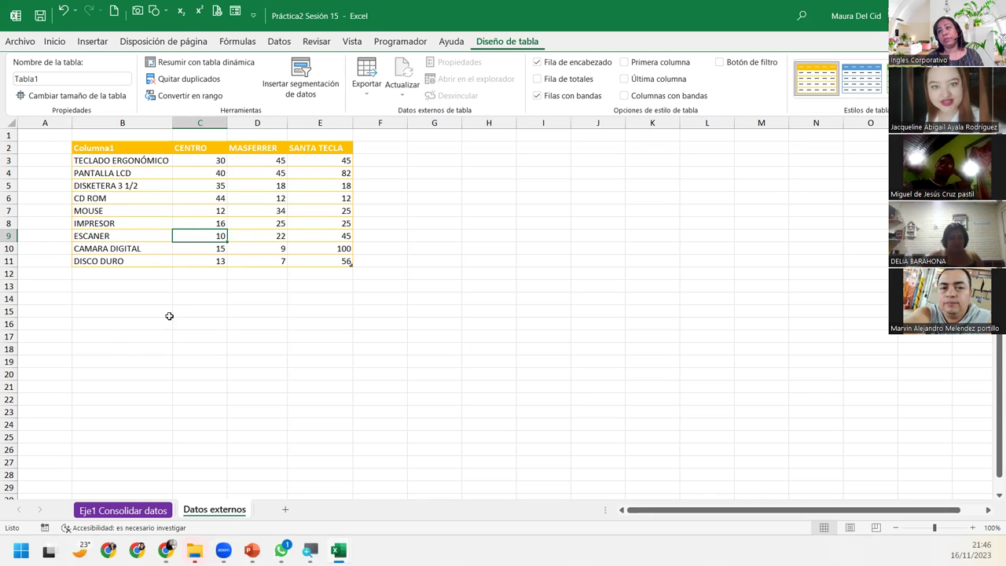
click(125, 323)
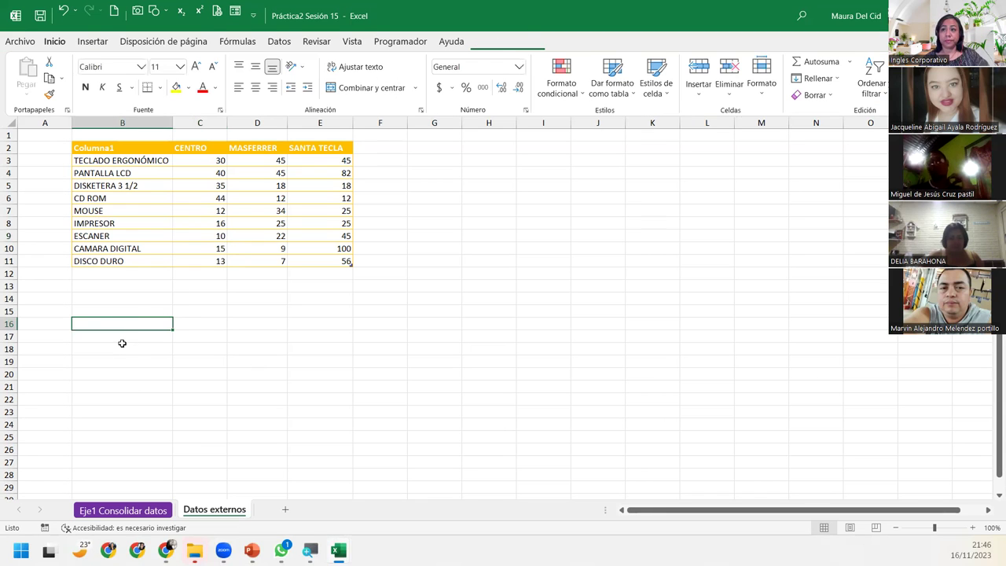
click(109, 311)
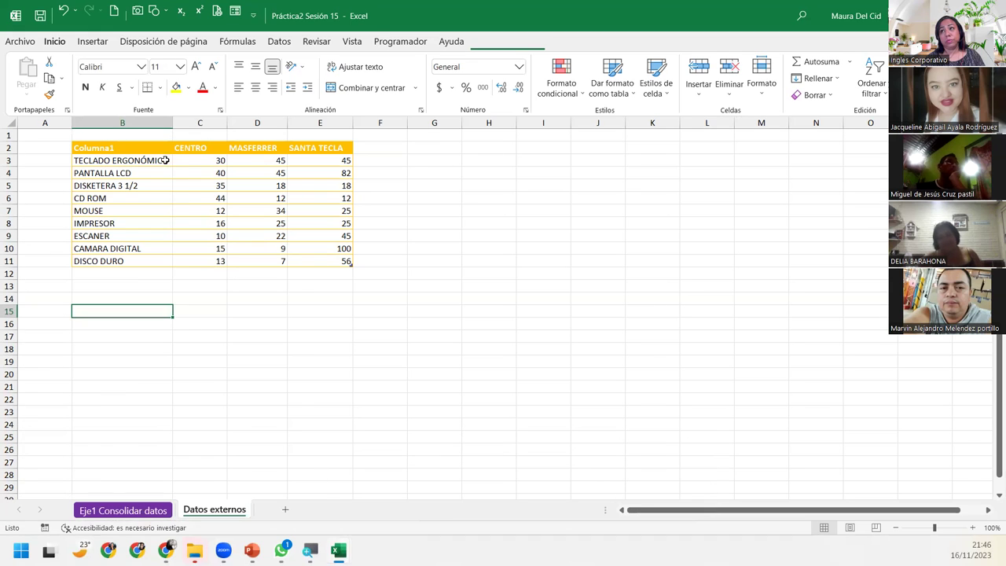
click(207, 150)
drag(207, 150, 220, 260)
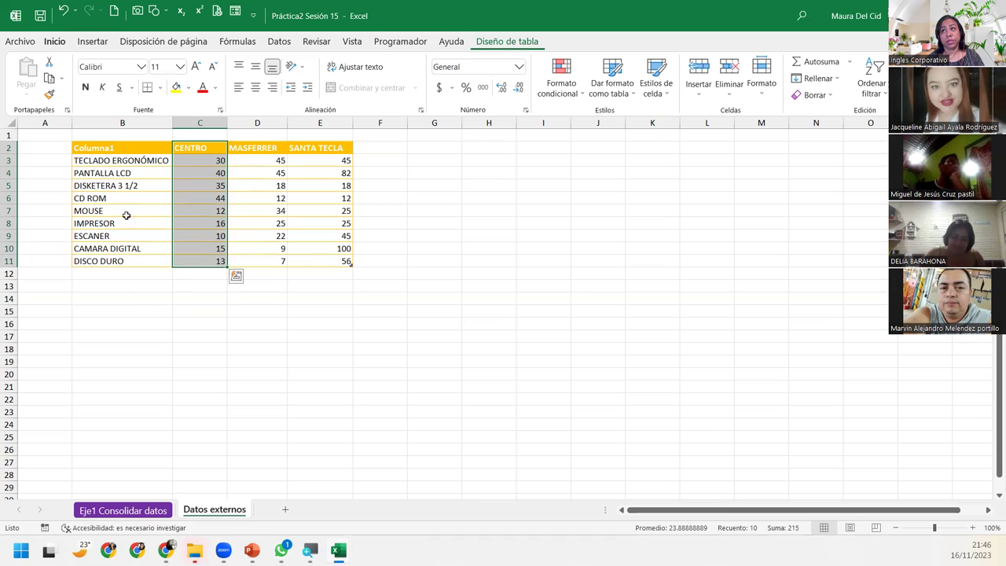
click(99, 309)
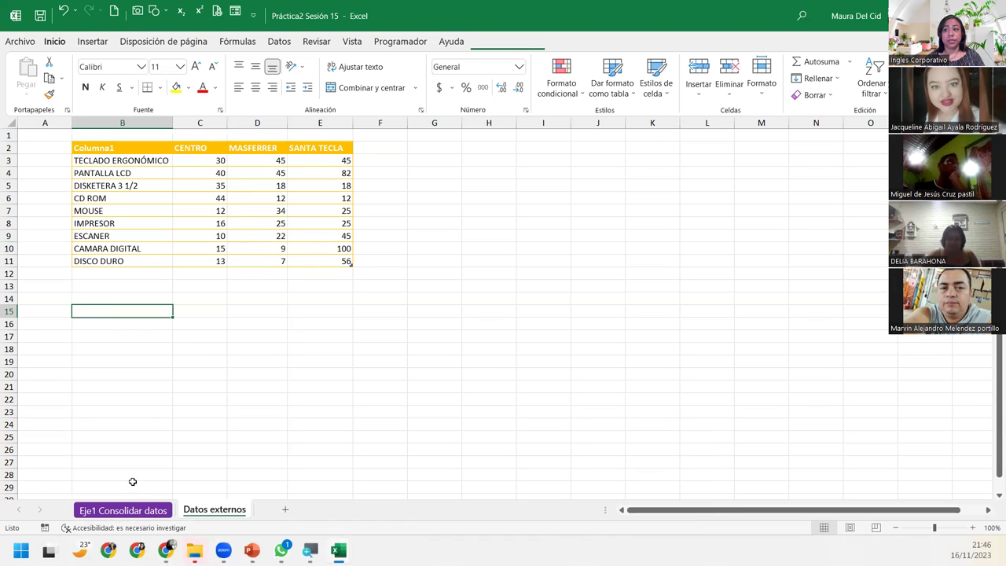
click(129, 510)
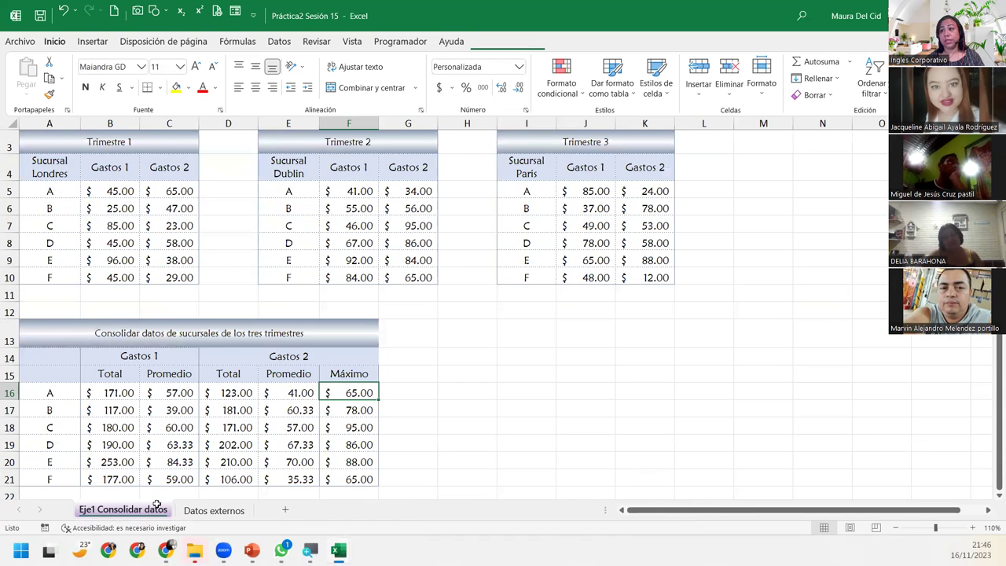
click(214, 510)
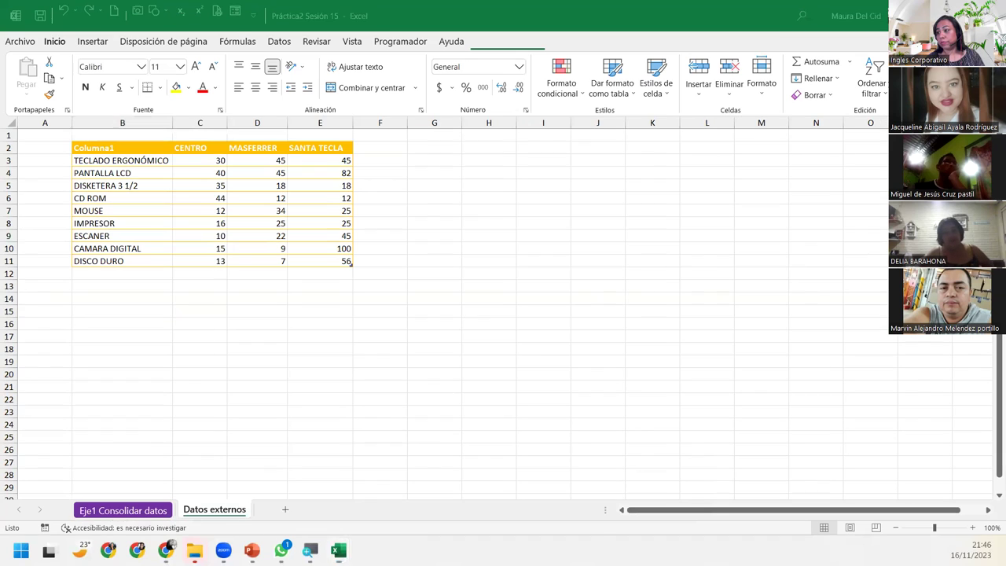
click(109, 495)
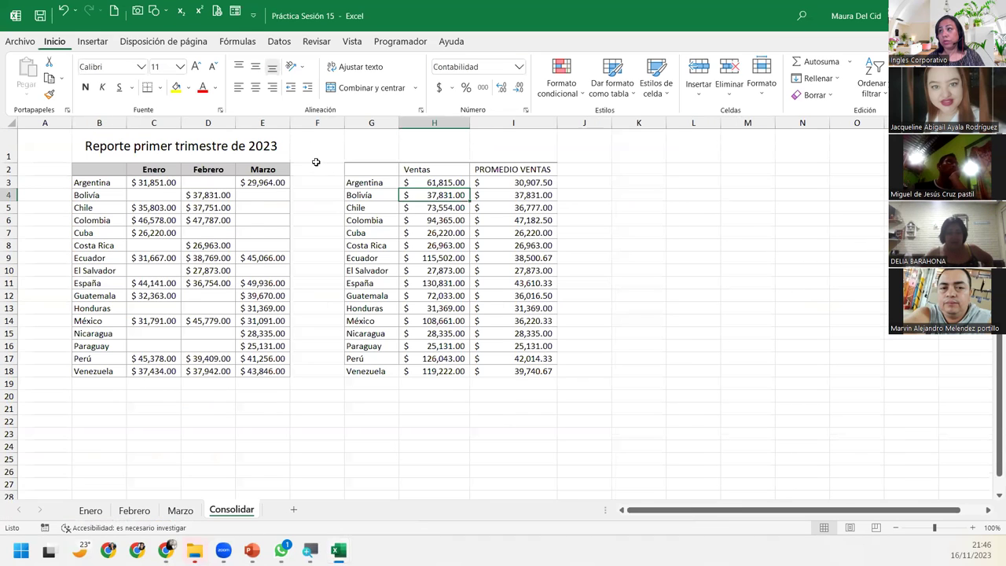
mouse_move(354, 171)
mouse_down()
mouse_move(423, 379)
mouse_move(424, 370)
mouse_up()
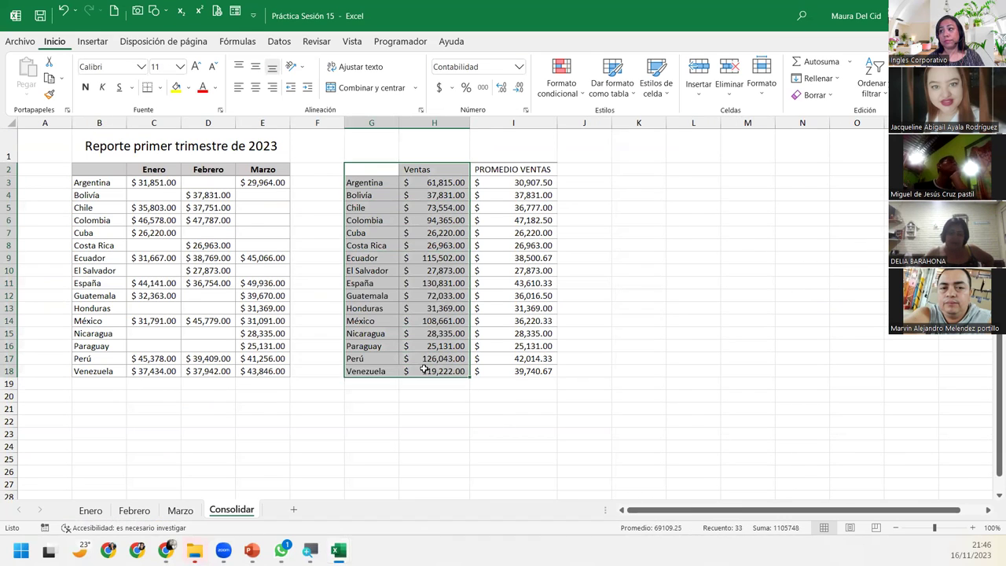
mouse_move(338, 550)
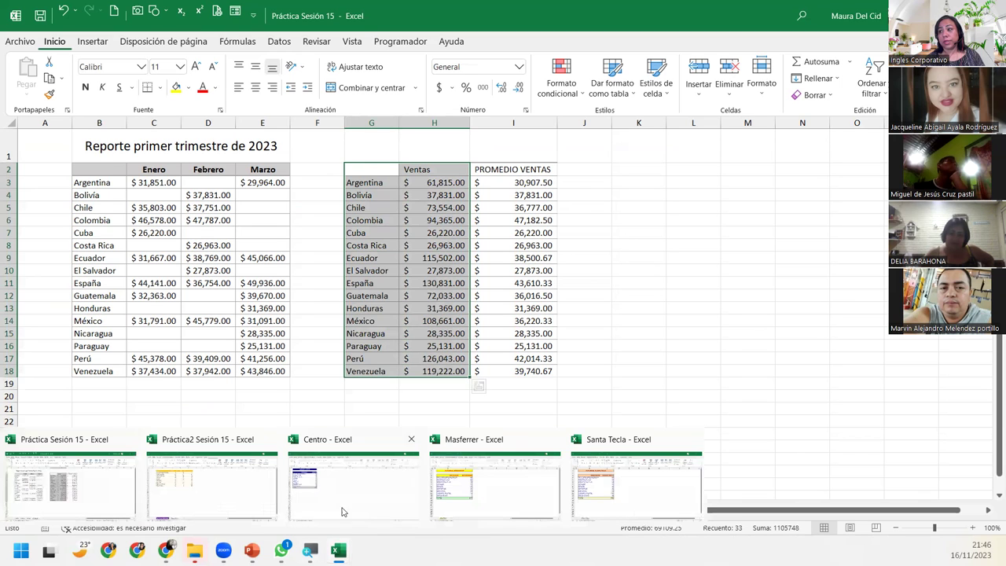
click(251, 489)
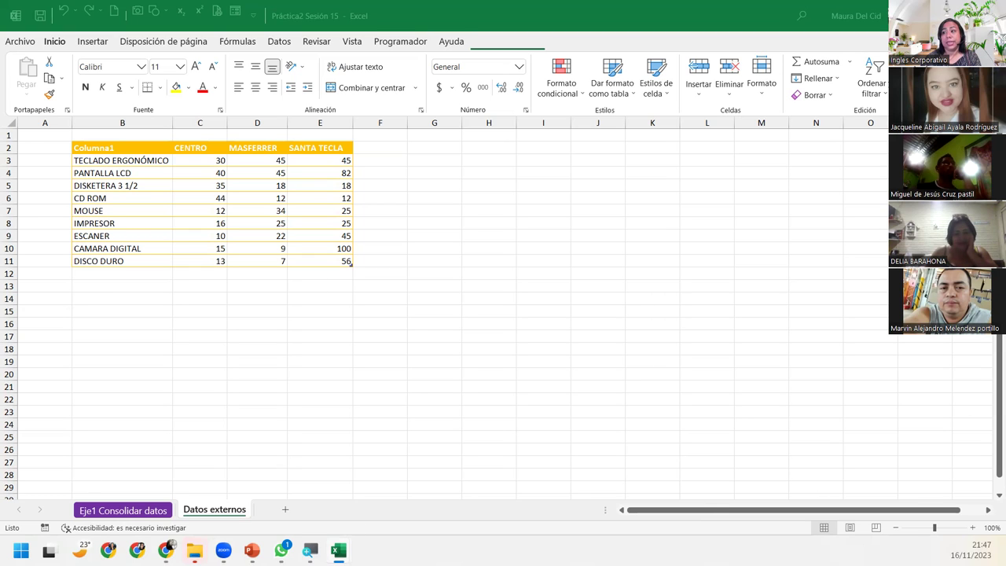
- Retitle the Centro workbook's C3 quantity header to CANTIDAD
mouse_move(338, 550)
click(375, 503)
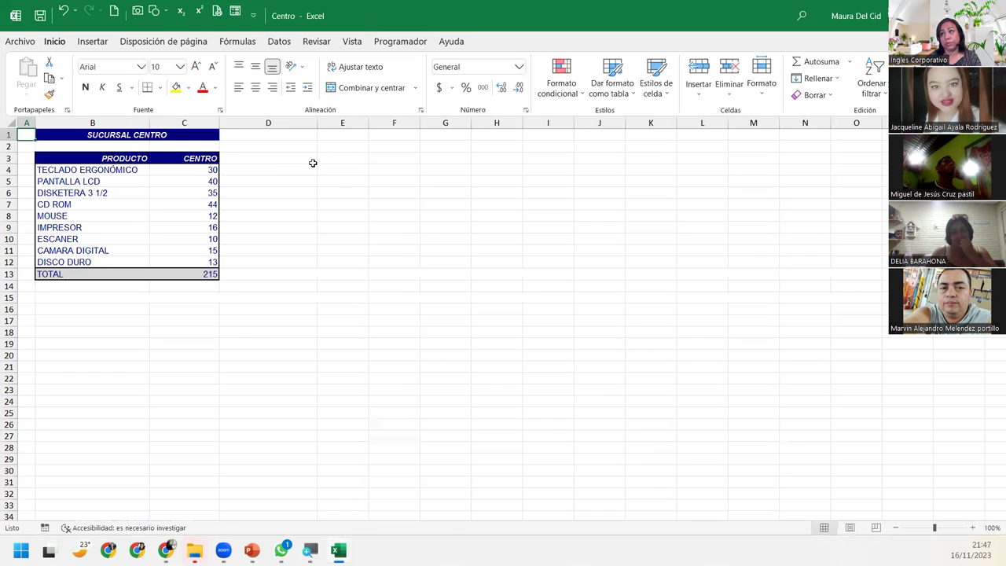
click(213, 161)
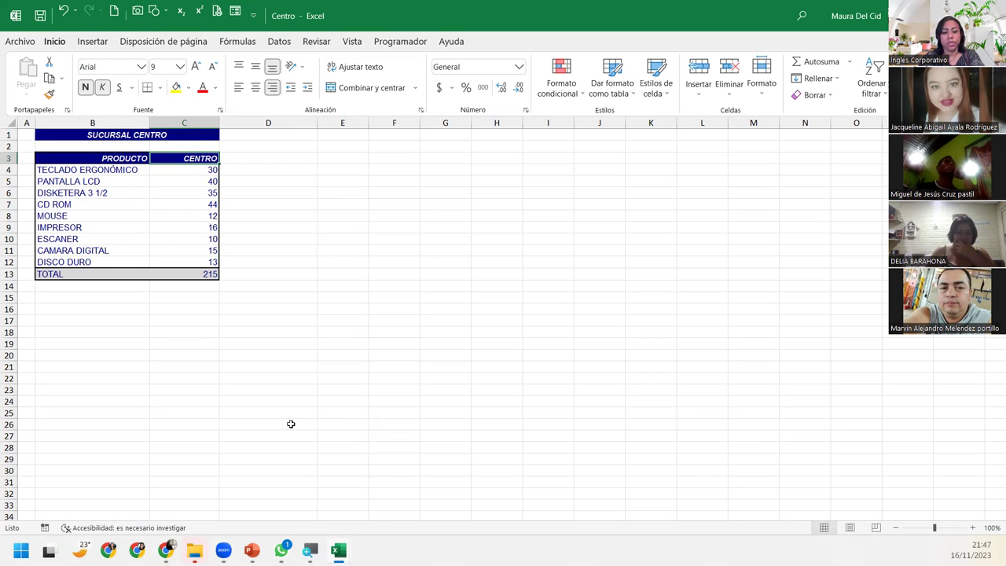
text(C)
text(NTIDAD)
key(Return)
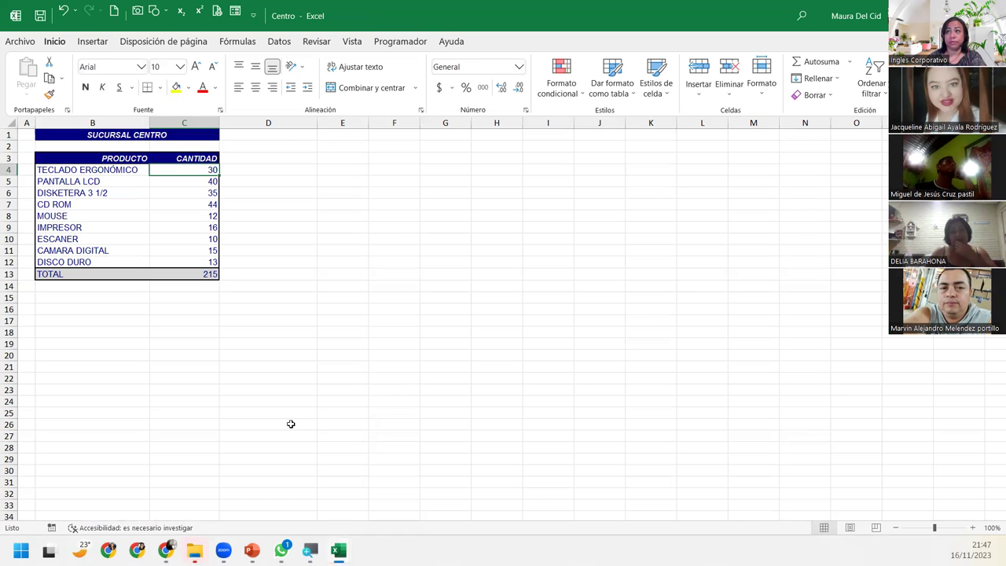
- Retitle the Masferrer workbook's C3 quantity header to CANTIDAD
mouse_move(339, 550)
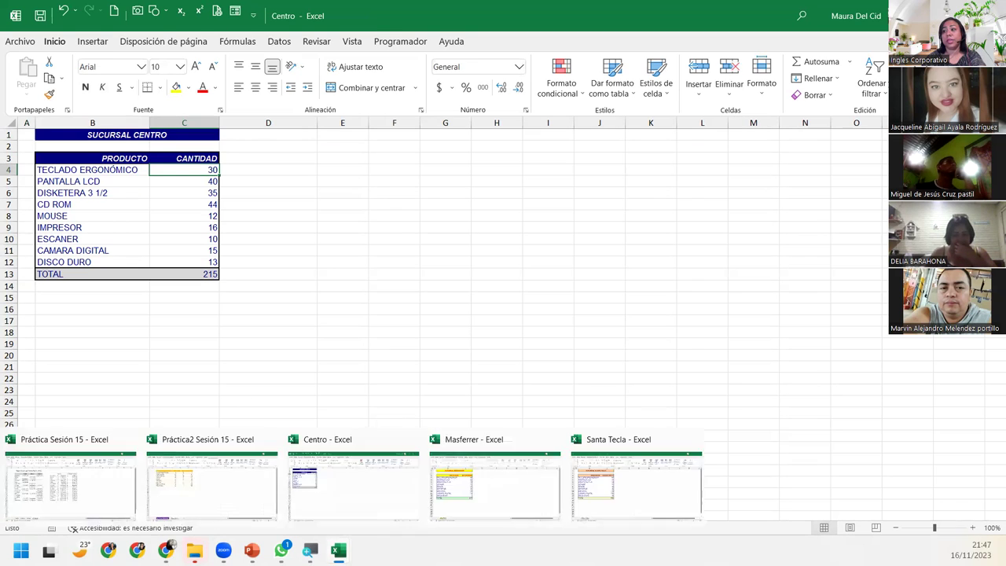
click(460, 518)
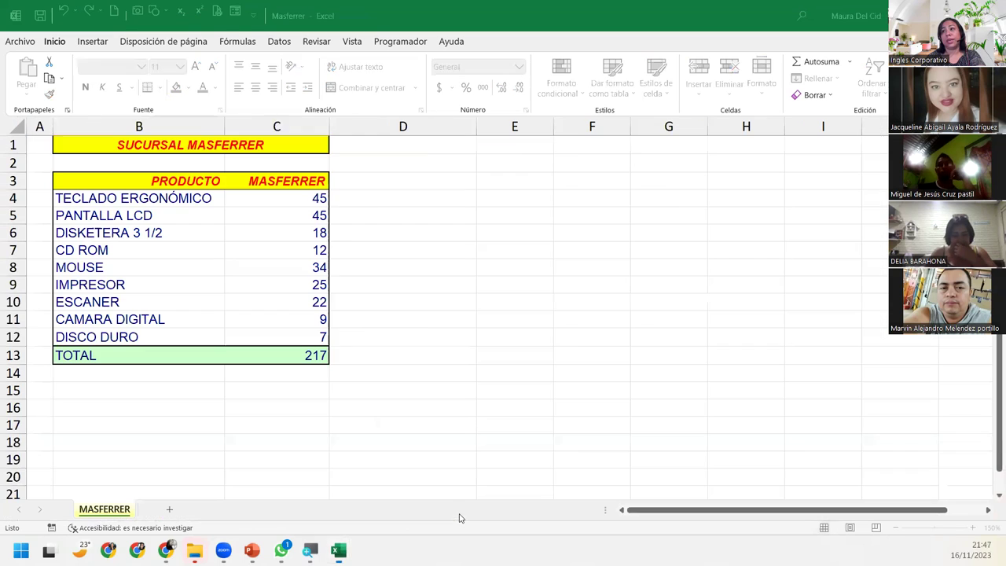
click(460, 517)
click(271, 180)
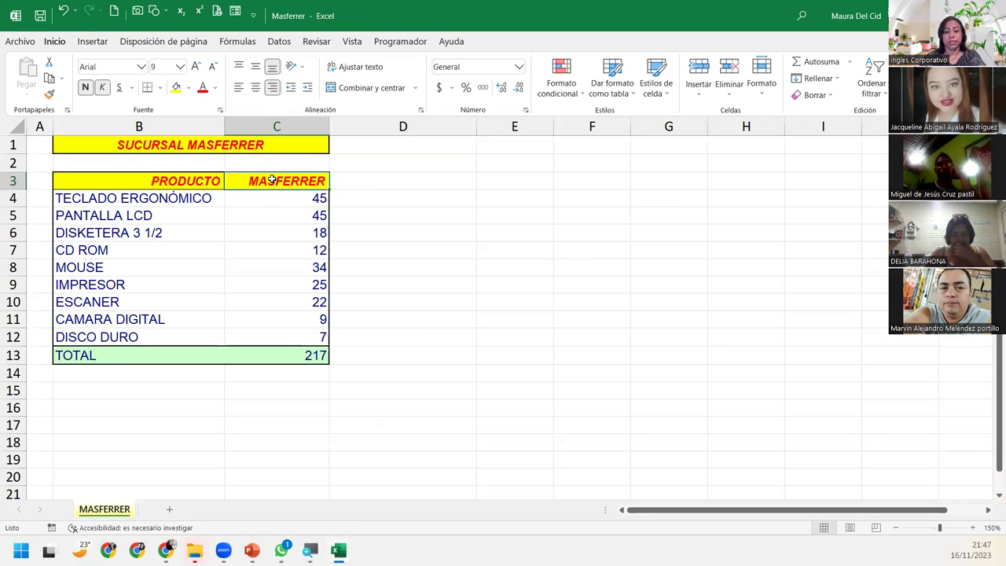
text(CANTIDAD)
key(Return)
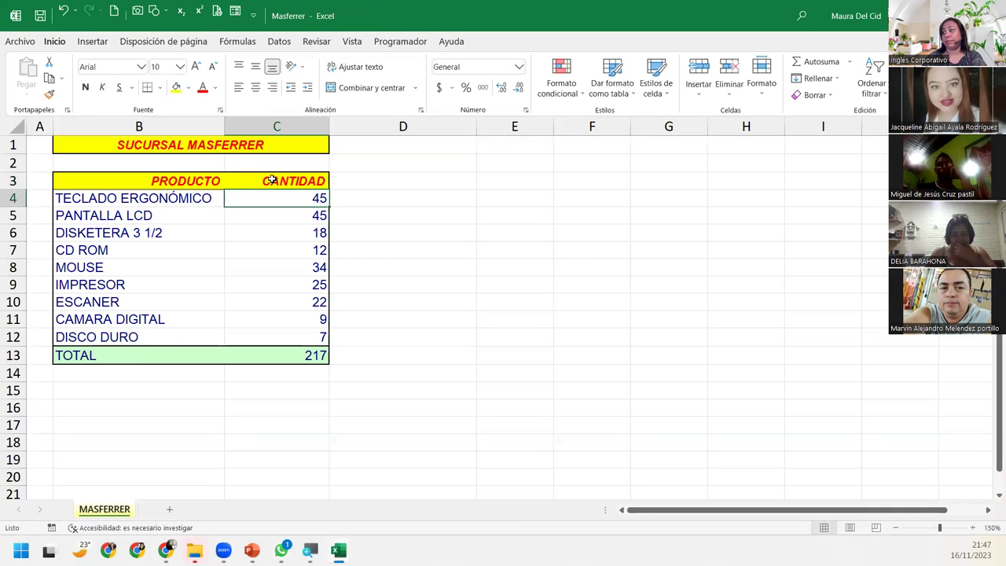
- Retitle the Santa Tecla workbook's C3 quantity header to CANTIDAD
mouse_move(348, 546)
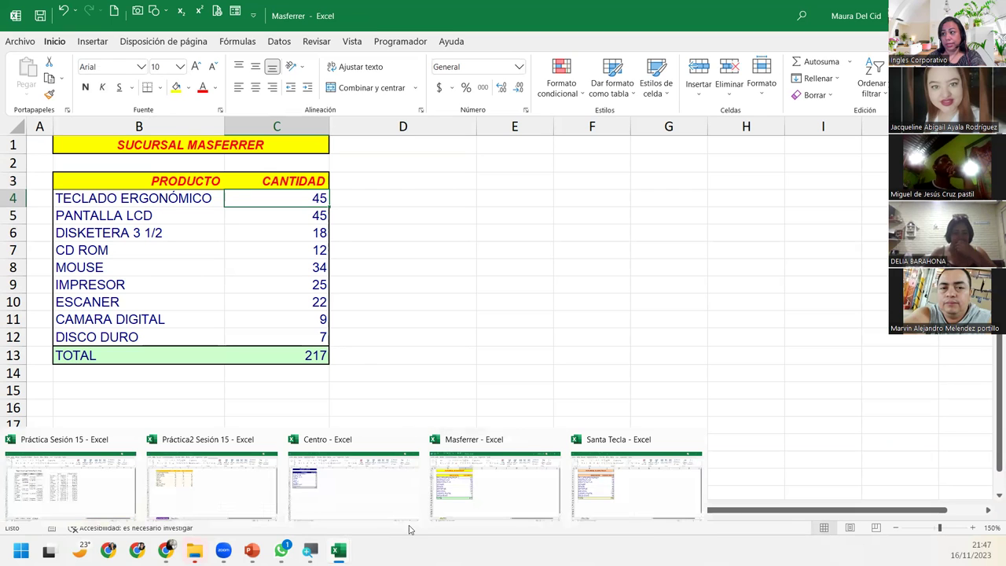
click(635, 495)
click(283, 176)
text(CANTIDAD)
key(Return)
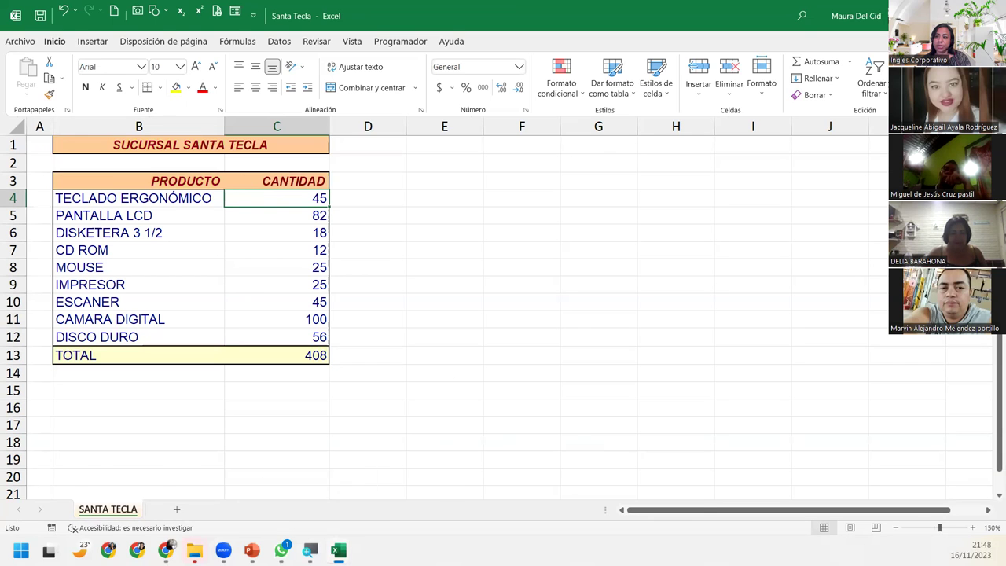
- On Práctica2's Datos externos sheet, run a Suma consolidation of the three branch ranges
mouse_move(338, 550)
click(202, 511)
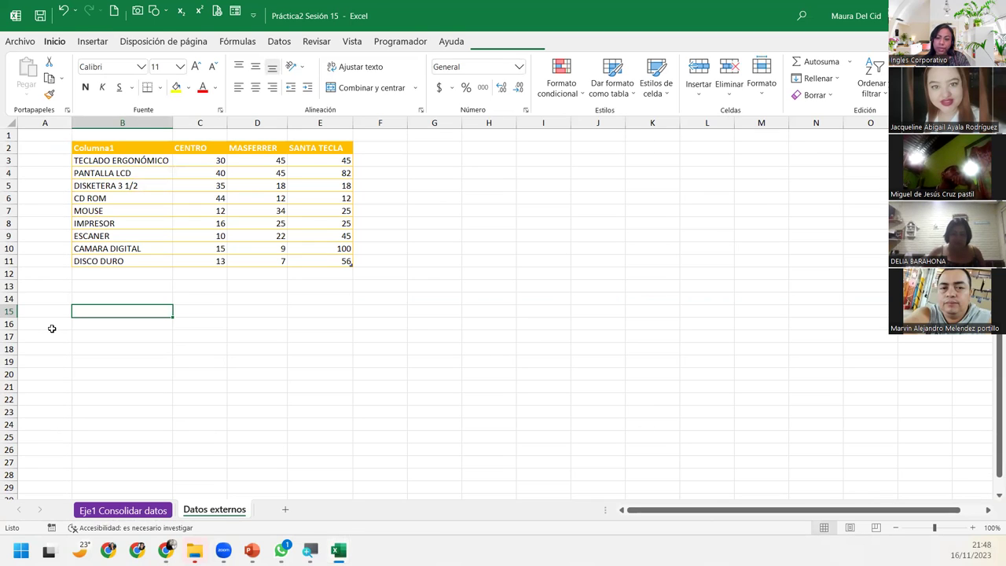
click(401, 39)
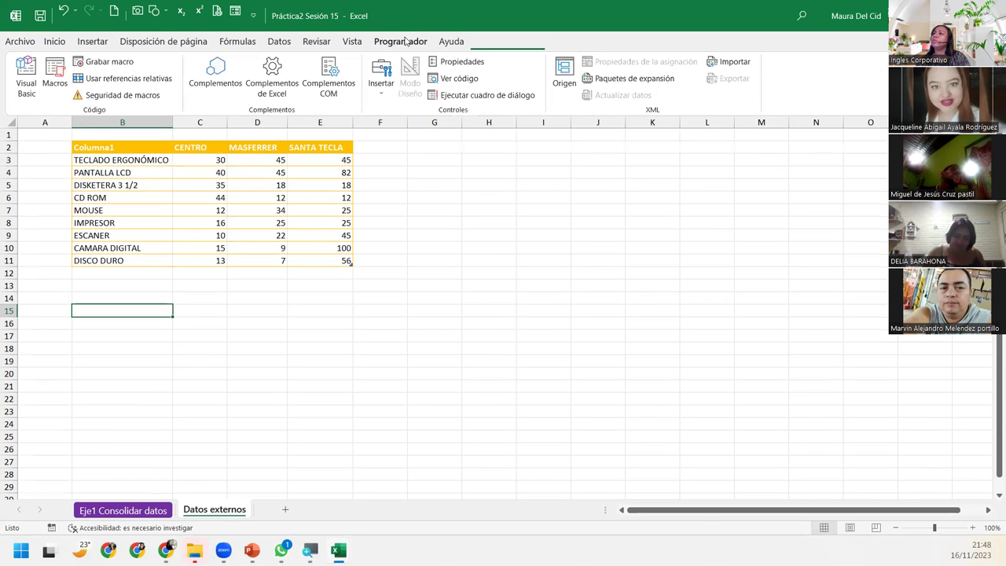
click(280, 44)
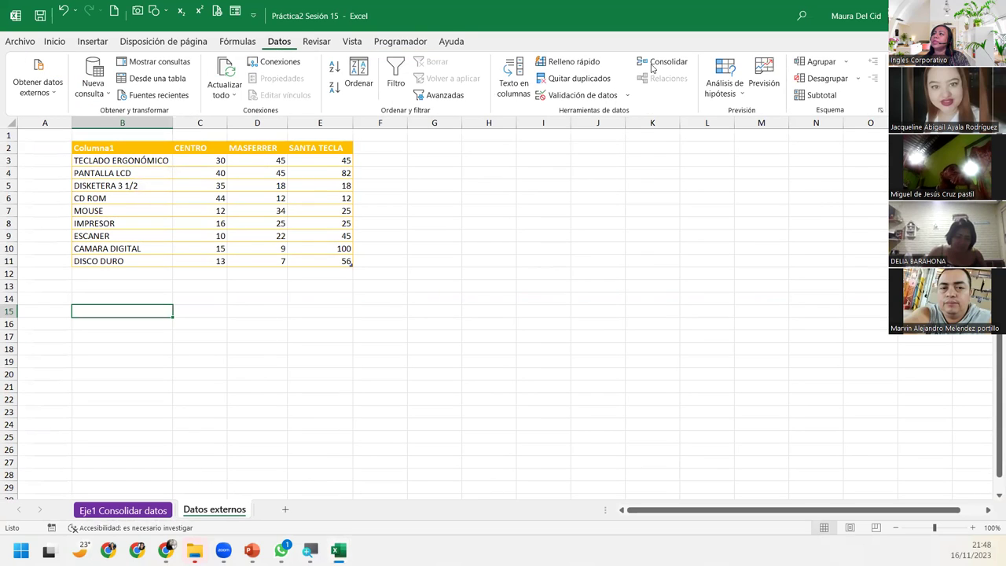
click(662, 61)
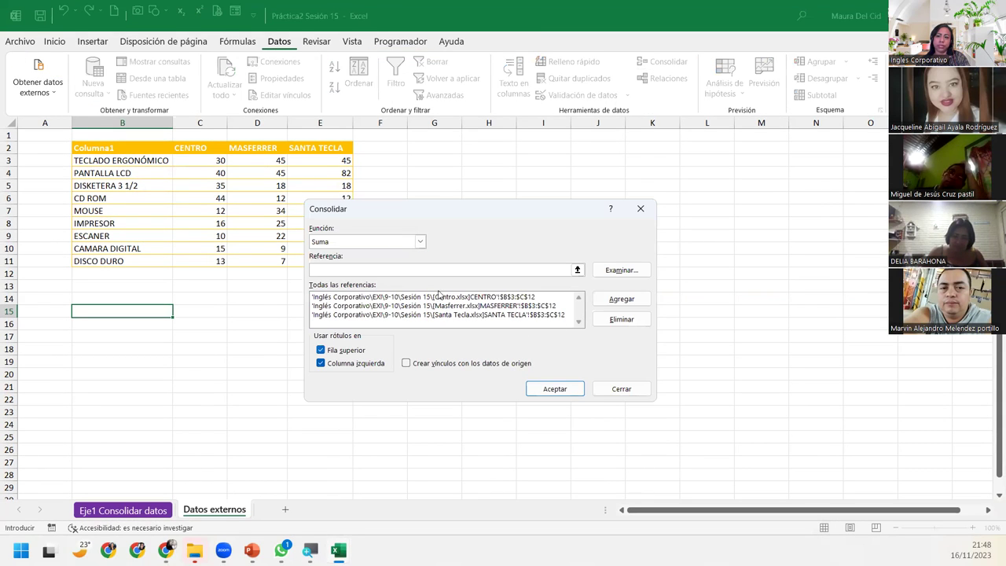
click(345, 243)
click(346, 252)
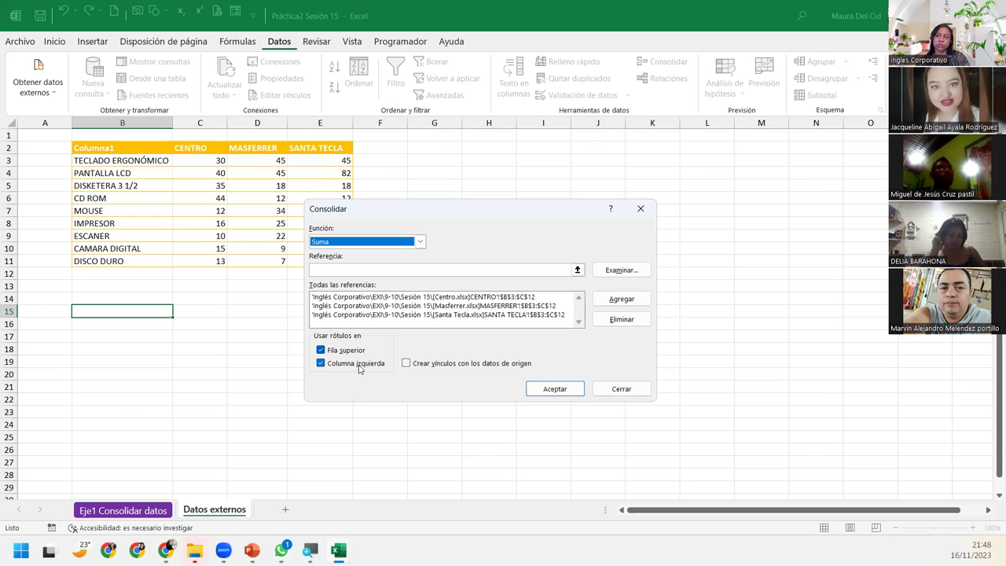
click(561, 389)
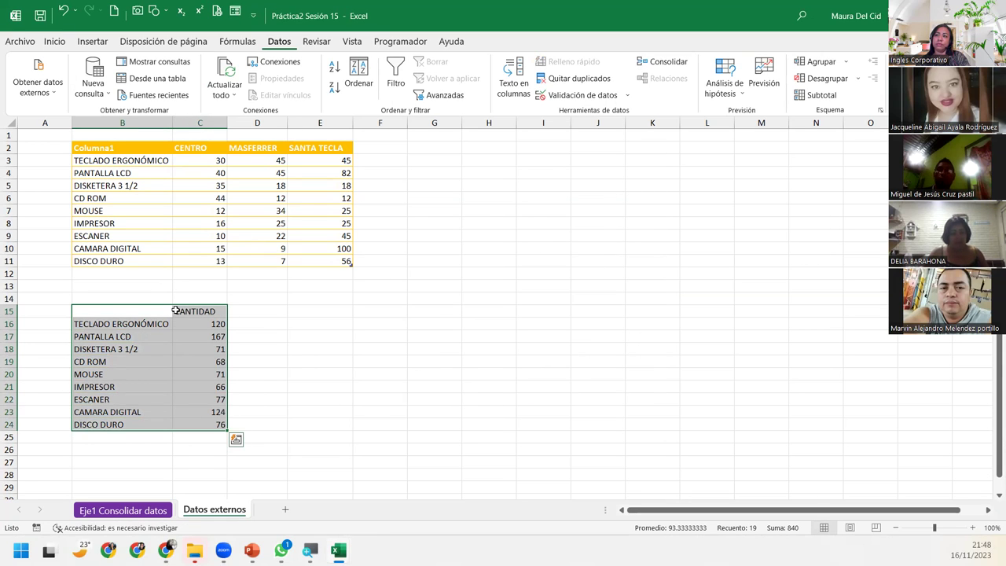
- Review the consolidated totals, including DISCO DURO, and select cell B15
click(176, 310)
click(179, 397)
click(187, 427)
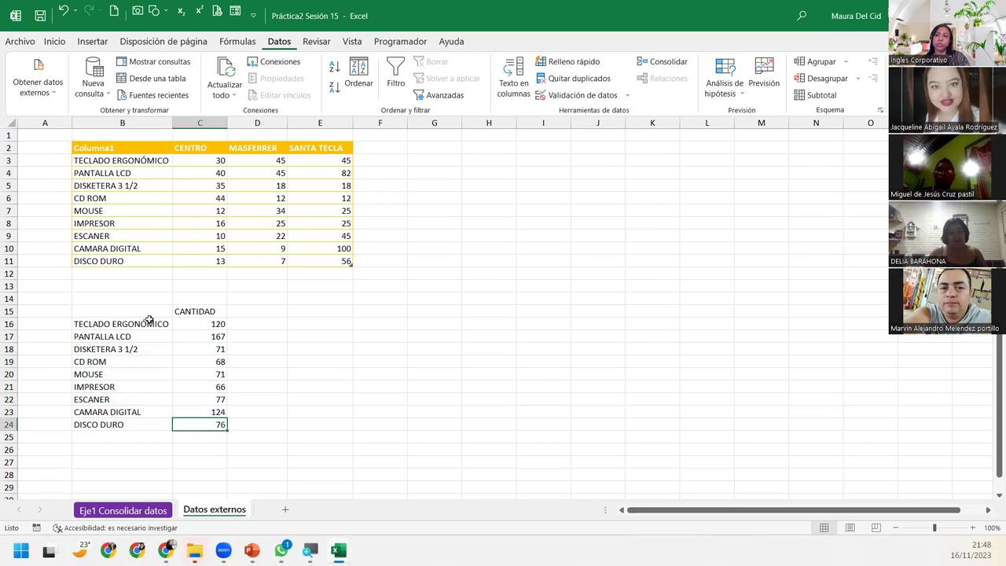
click(147, 312)
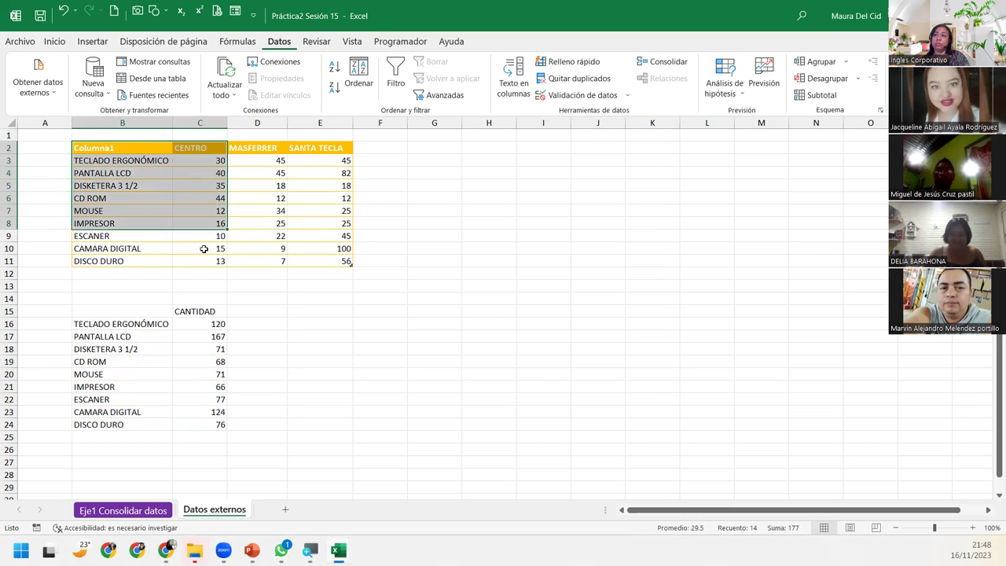
- Copy B2:C11's table formatting onto B15:C24 with Format Painter and centre the CANTIDAD header
drag(101, 148, 211, 261)
click(57, 47)
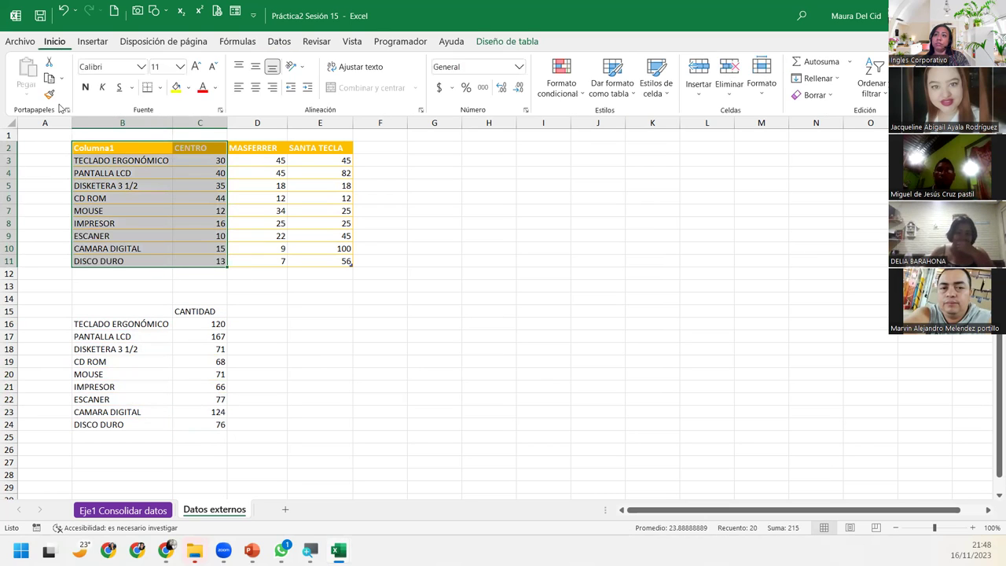
click(49, 95)
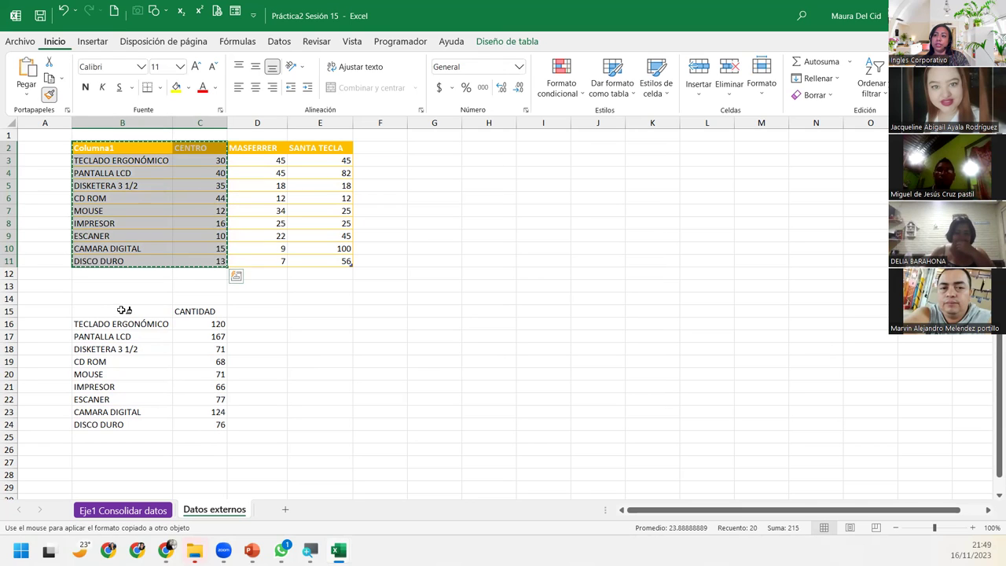
drag(123, 312, 205, 419)
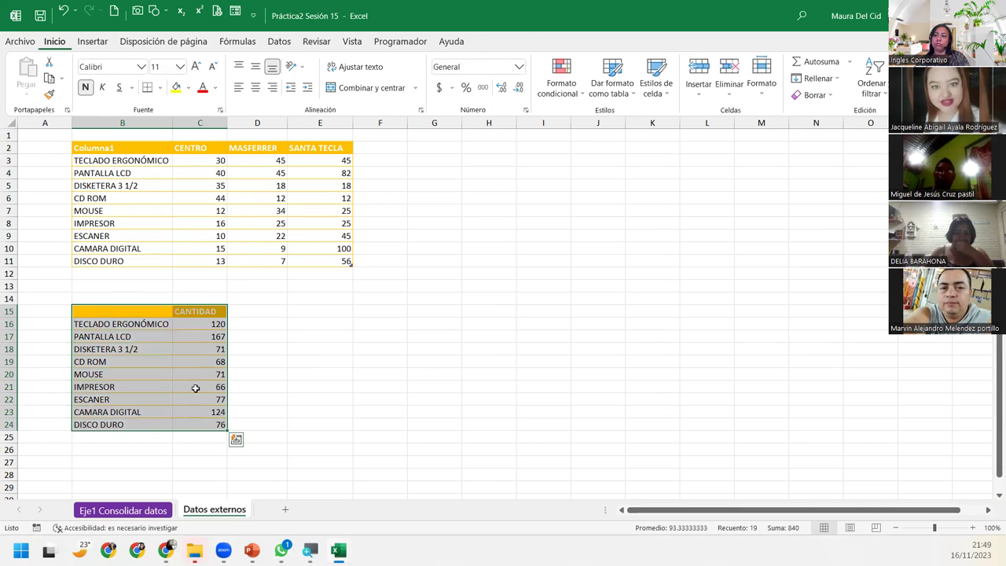
click(205, 313)
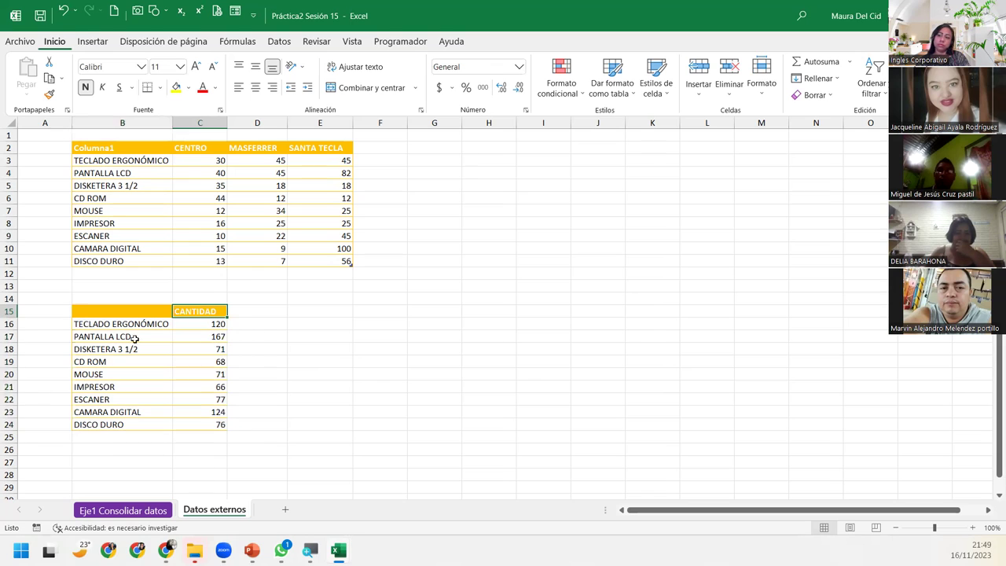
click(256, 88)
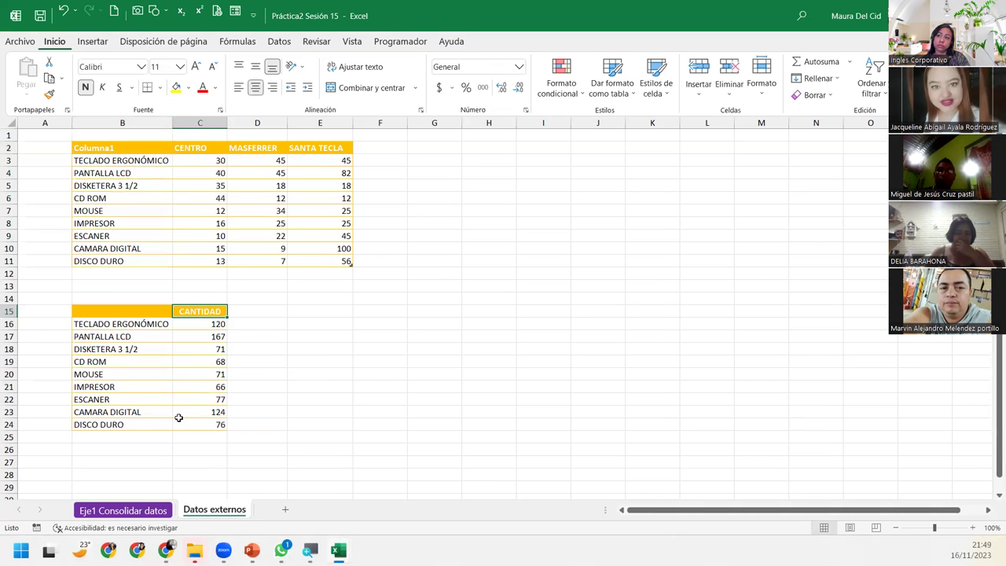
- Check the MOUSE and TECLADO ERGONÓMICO totals against the per-branch quantities
click(195, 374)
click(187, 321)
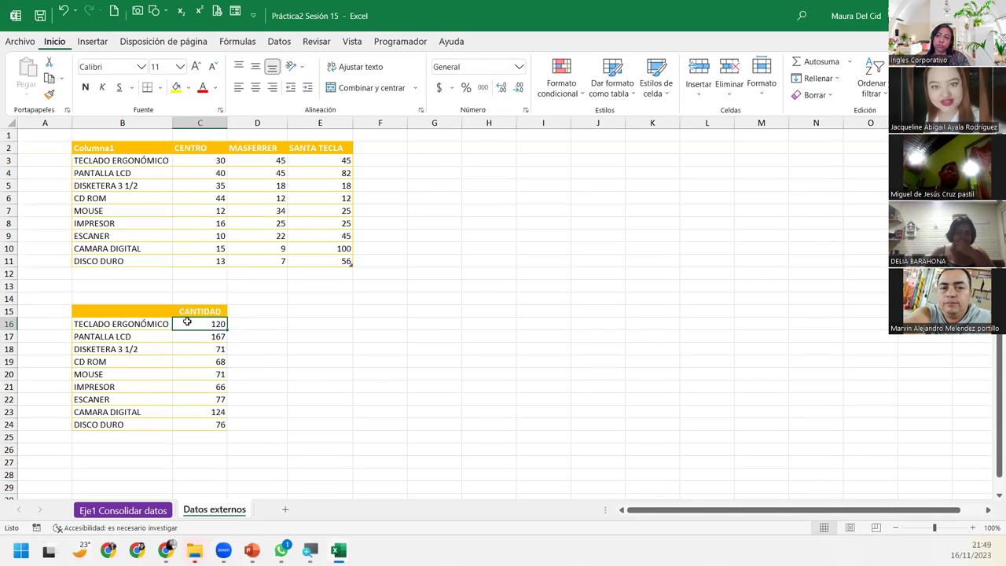
drag(204, 164, 311, 161)
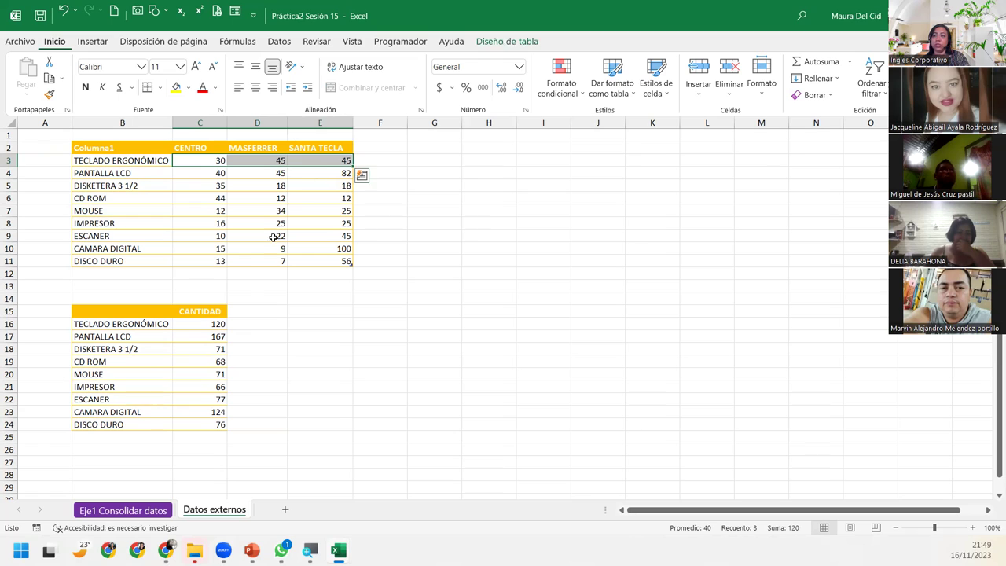
click(203, 322)
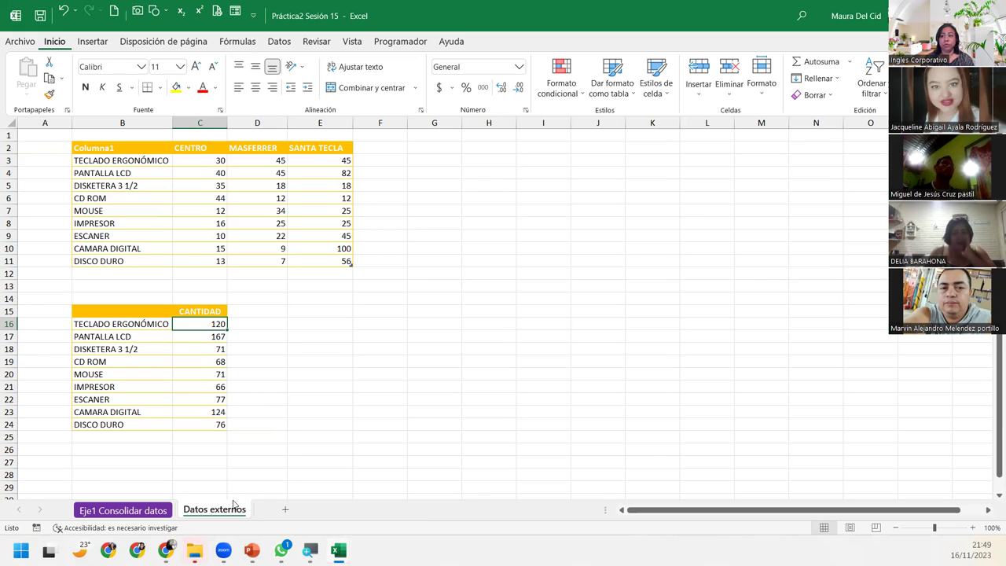
- Insert a new sheet named CONSOLIDAR CON VÍNCULOS and select cell B2 as the starting cell
click(286, 509)
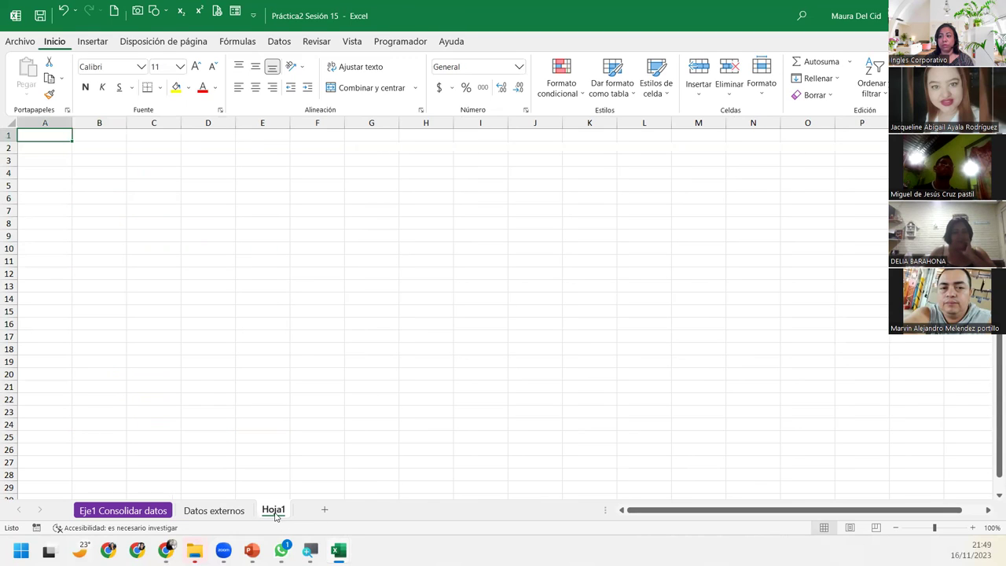
double_click(274, 511)
text(Eje2 Consolidar da)
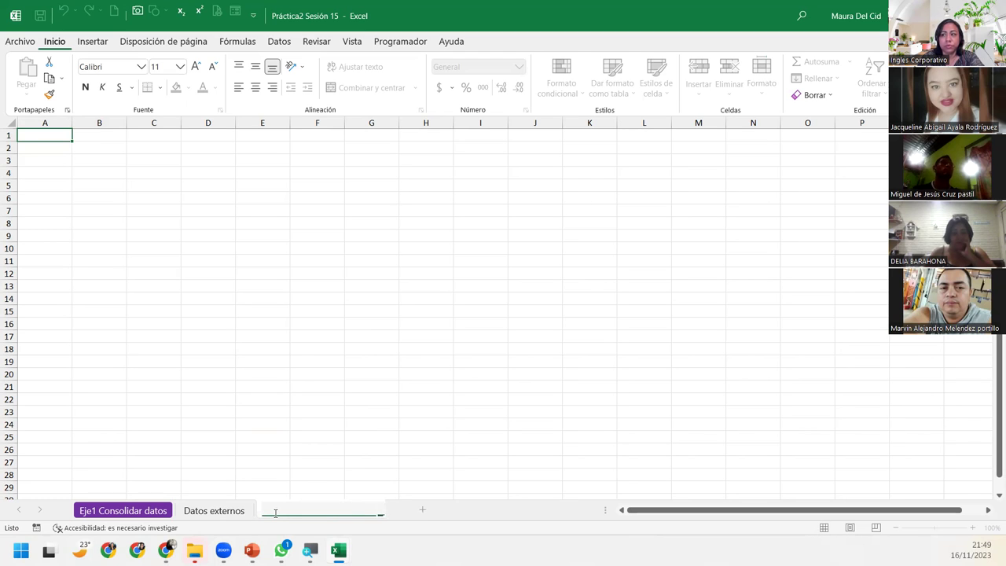
key(Return)
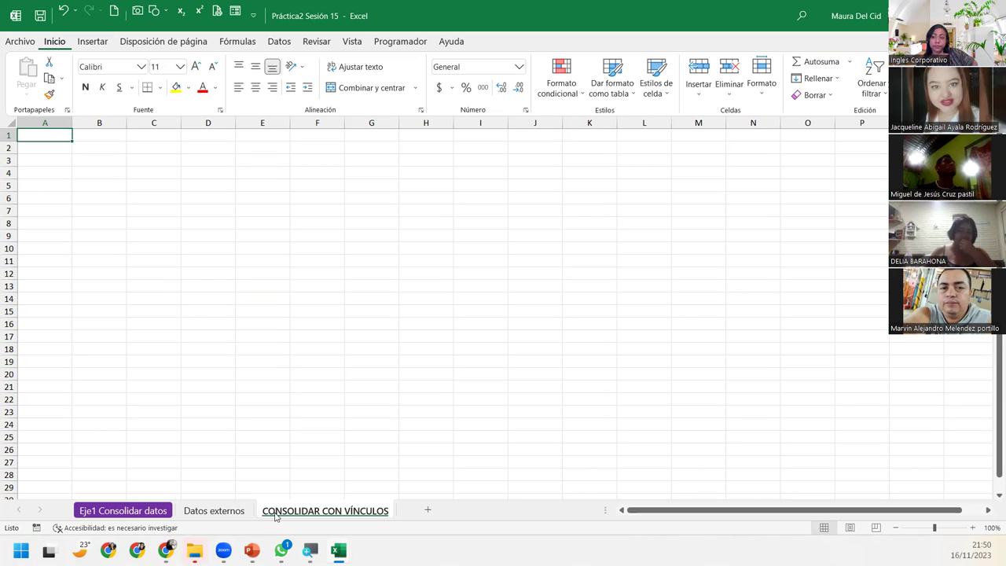
click(106, 139)
click(102, 149)
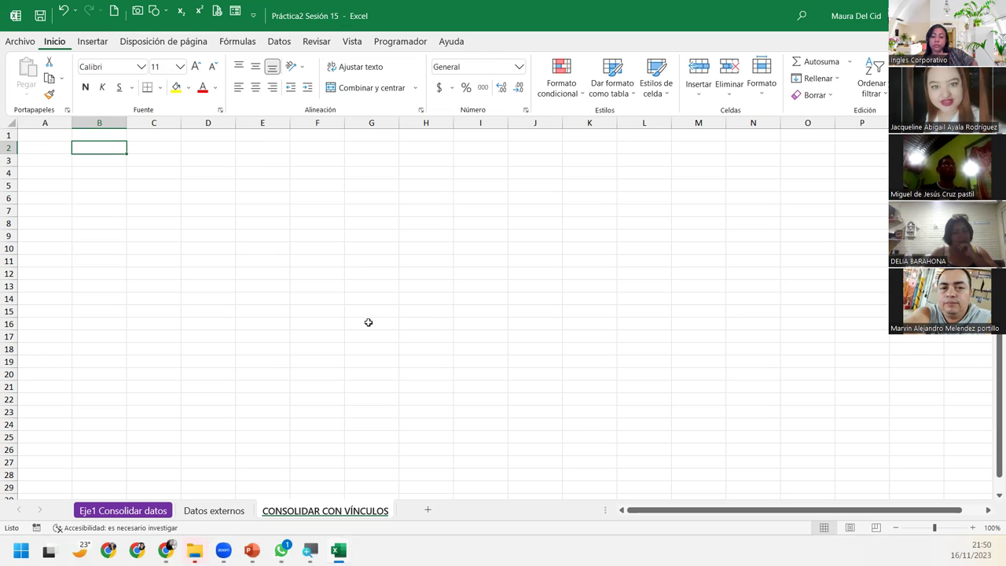
- Open Consolidar and add the Centro workbook's B3:C12 as the first reference
click(277, 40)
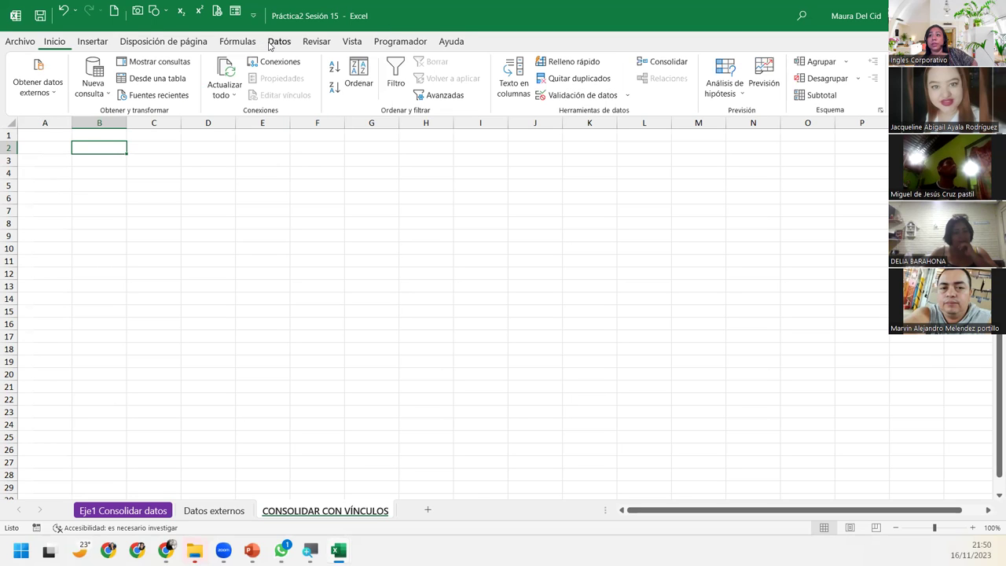
click(662, 63)
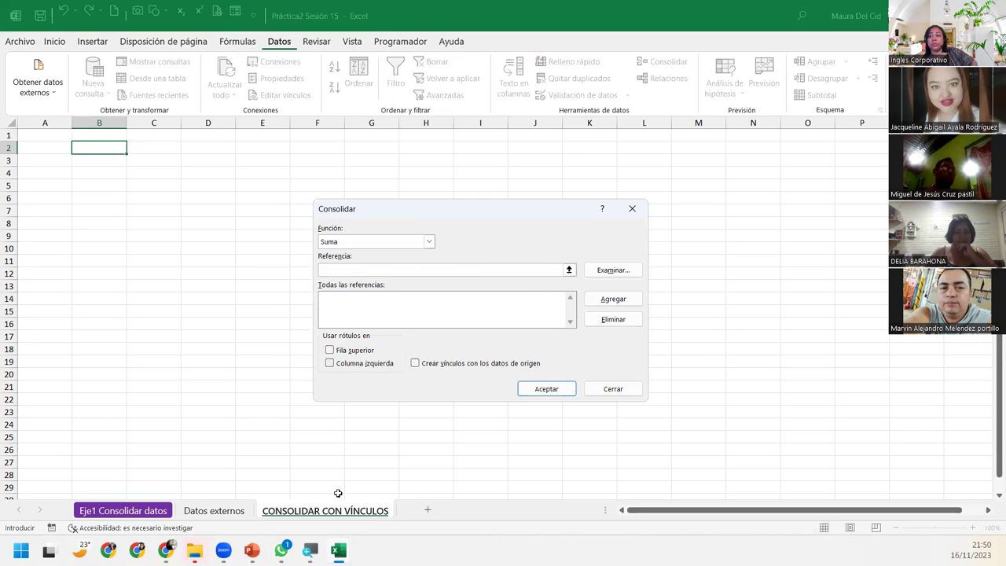
mouse_move(340, 550)
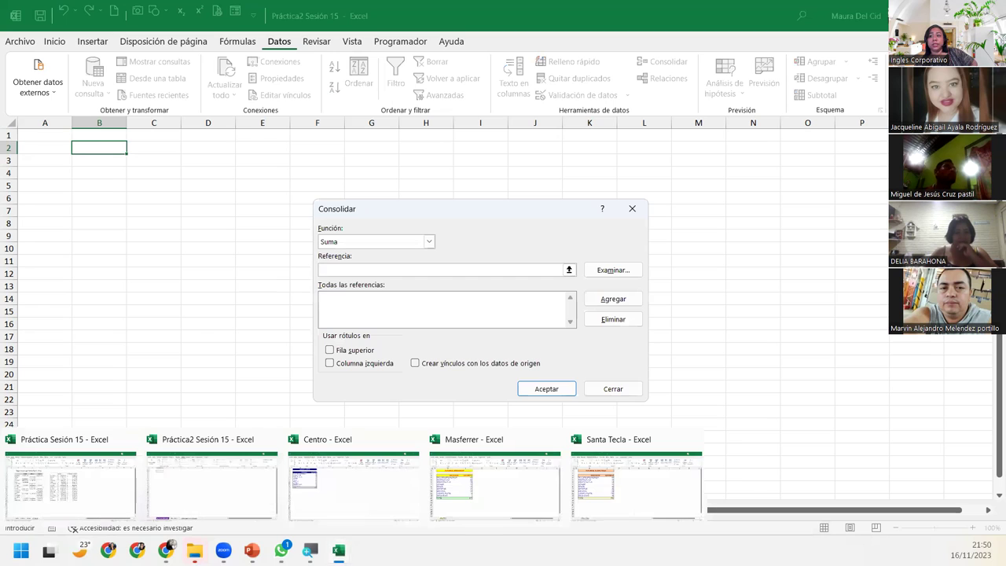
click(334, 501)
drag(88, 157, 174, 259)
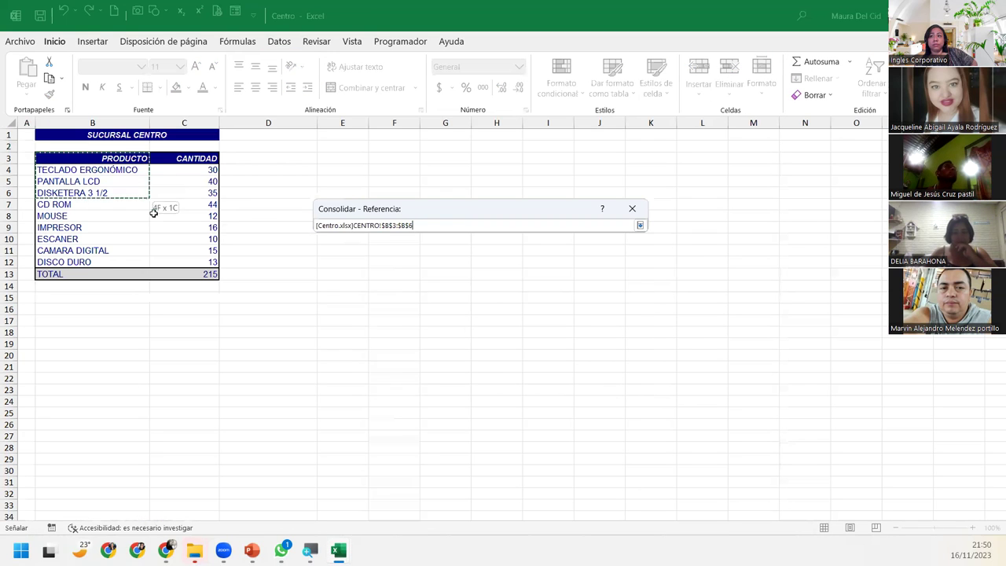
click(613, 299)
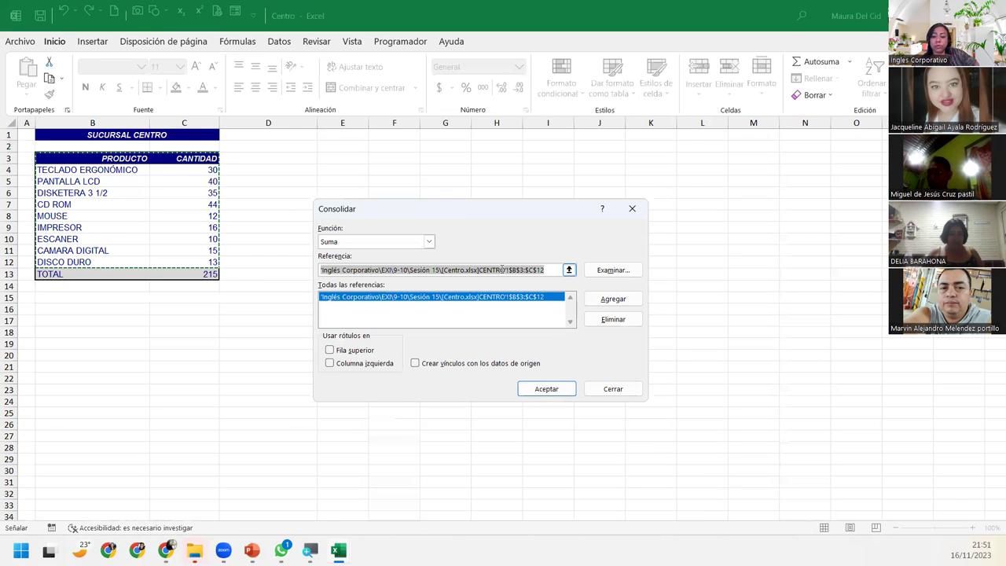
key(Delete)
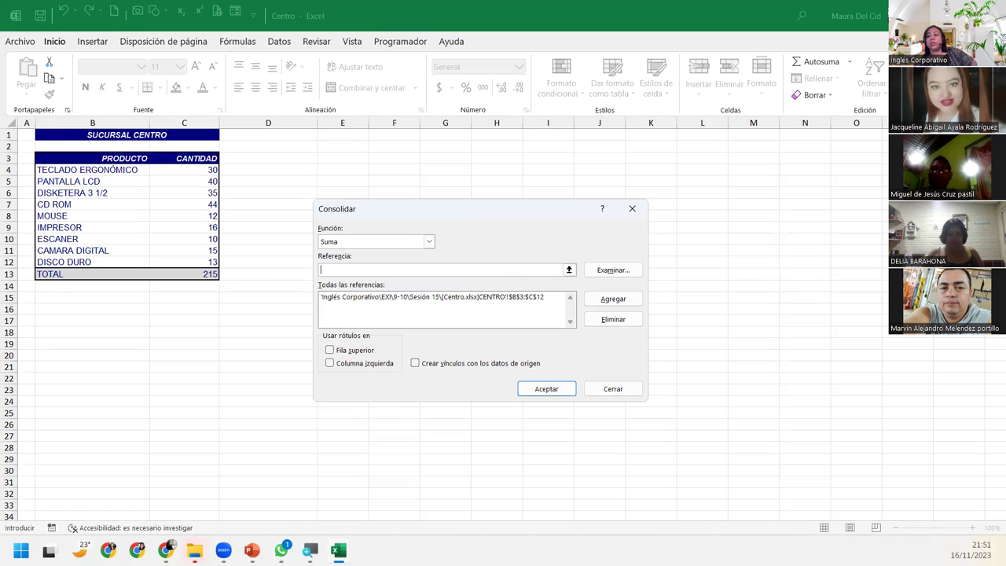
- Add Masferrer's B3:C12 as the second reference and clear the Referencia field
mouse_move(338, 551)
click(464, 481)
drag(139, 180, 274, 327)
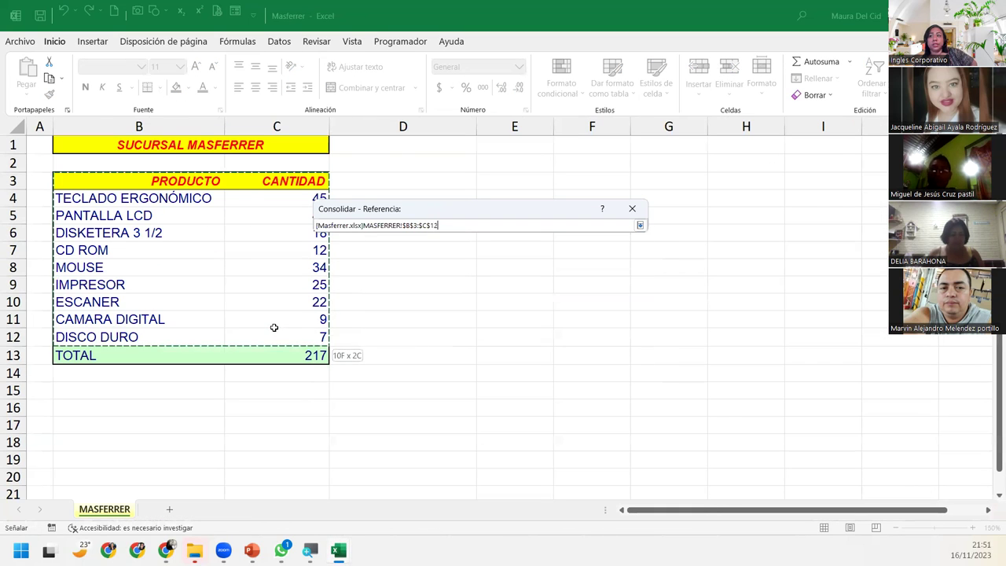
click(606, 301)
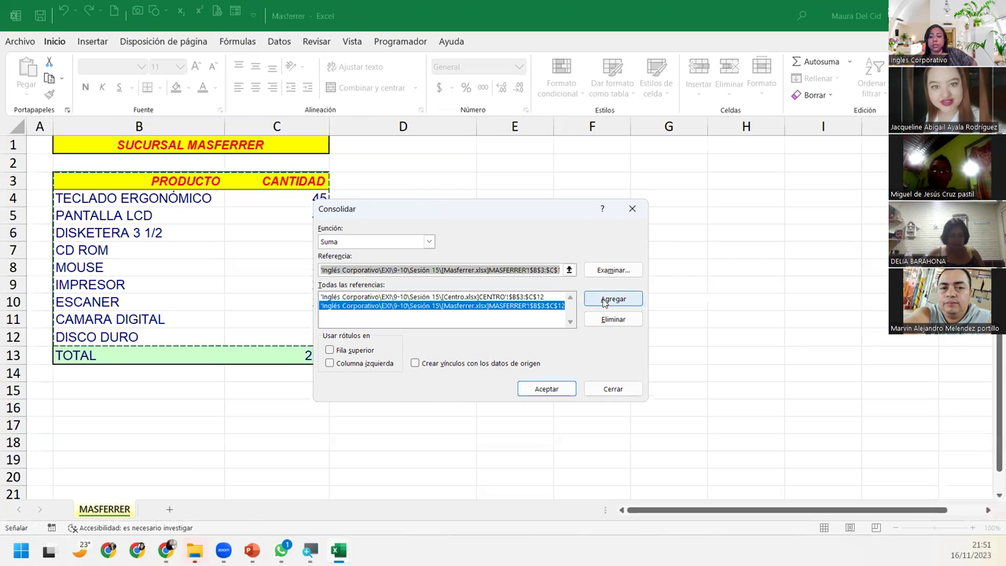
key(Delete)
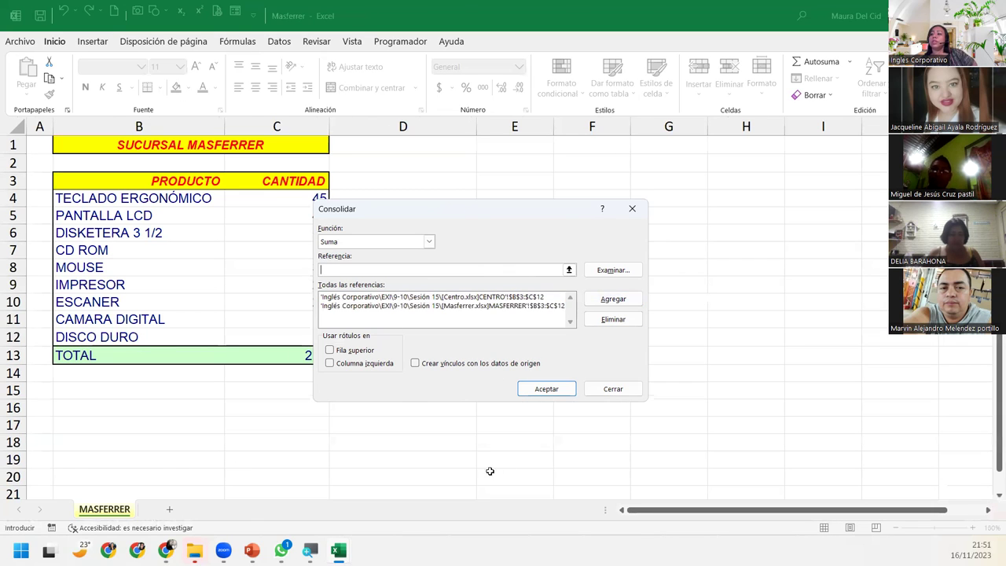
- Add the Santa Tecla workbook's B3:C12 range as the third reference
mouse_move(338, 550)
click(594, 495)
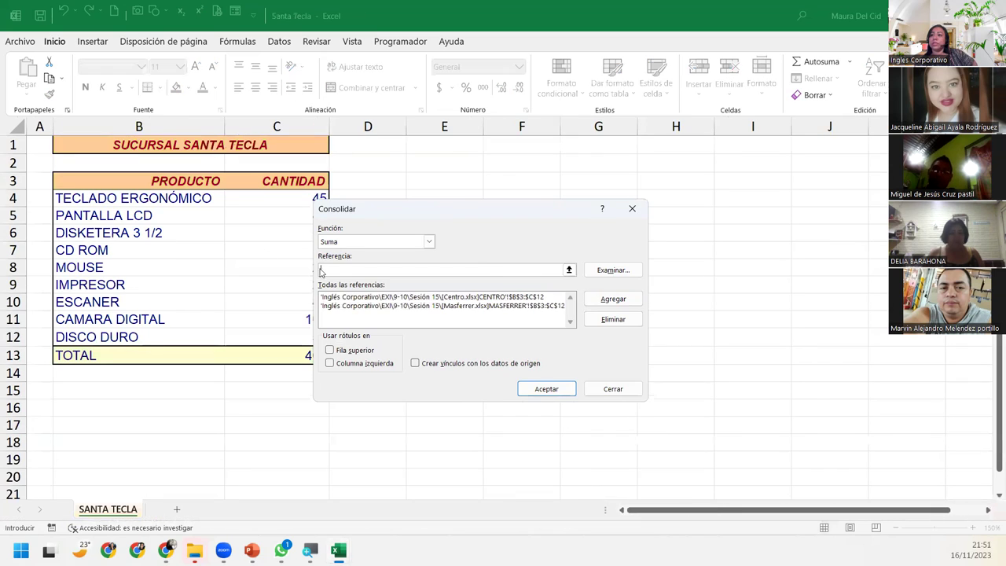
drag(138, 181, 322, 334)
click(638, 302)
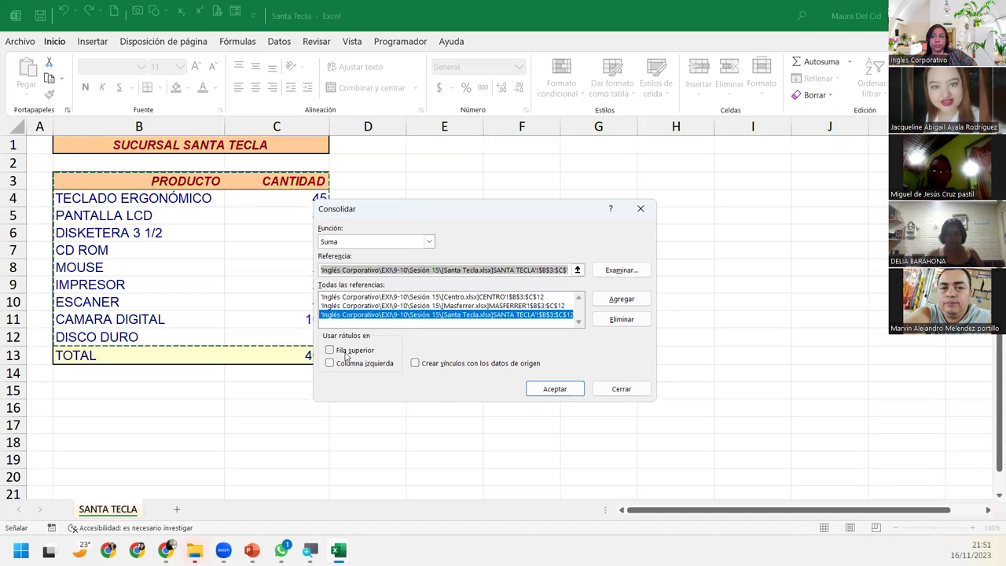
- Enable top-row and left-column labels plus links to source data, and run the consolidation
click(346, 354)
click(342, 364)
click(438, 367)
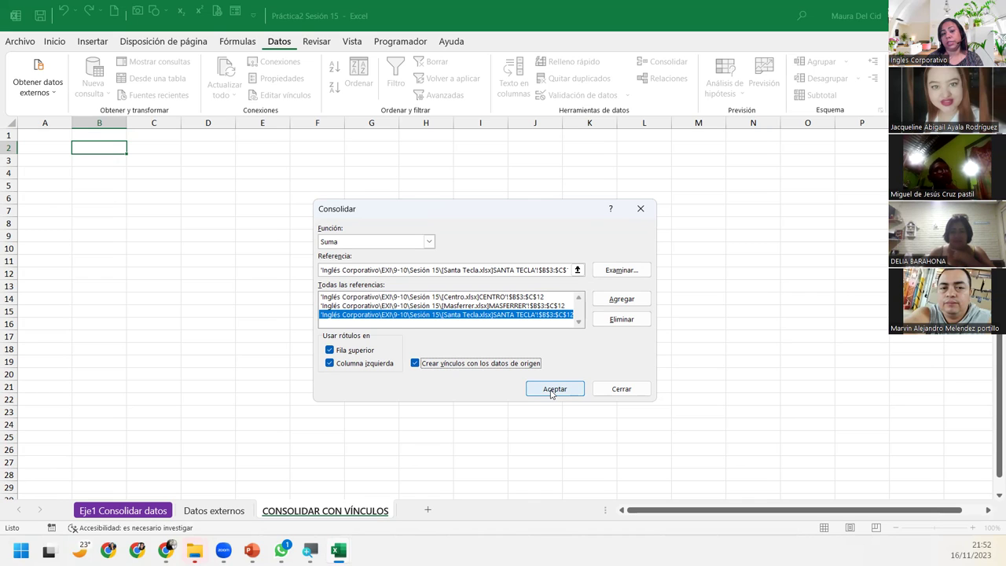
click(554, 389)
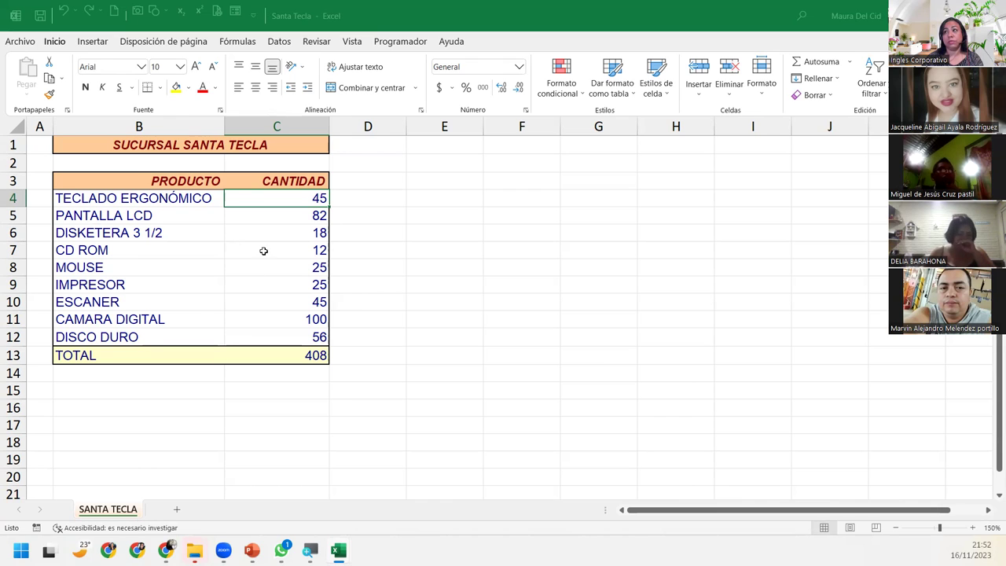
- Return to Práctica2 Sesión 15, auto-fit column B to the product names, then switch to the Sesión 15 folder
mouse_move(338, 550)
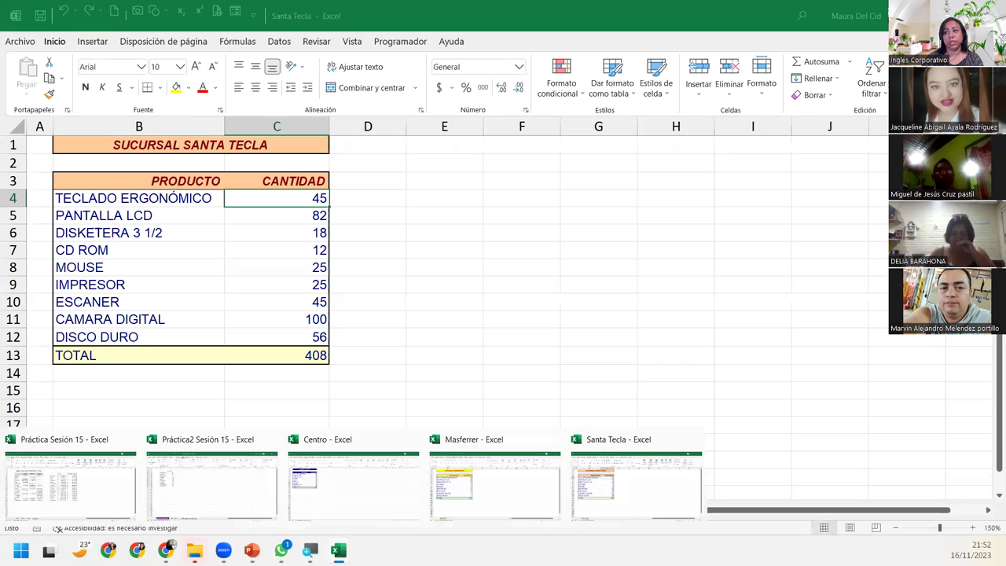
click(176, 467)
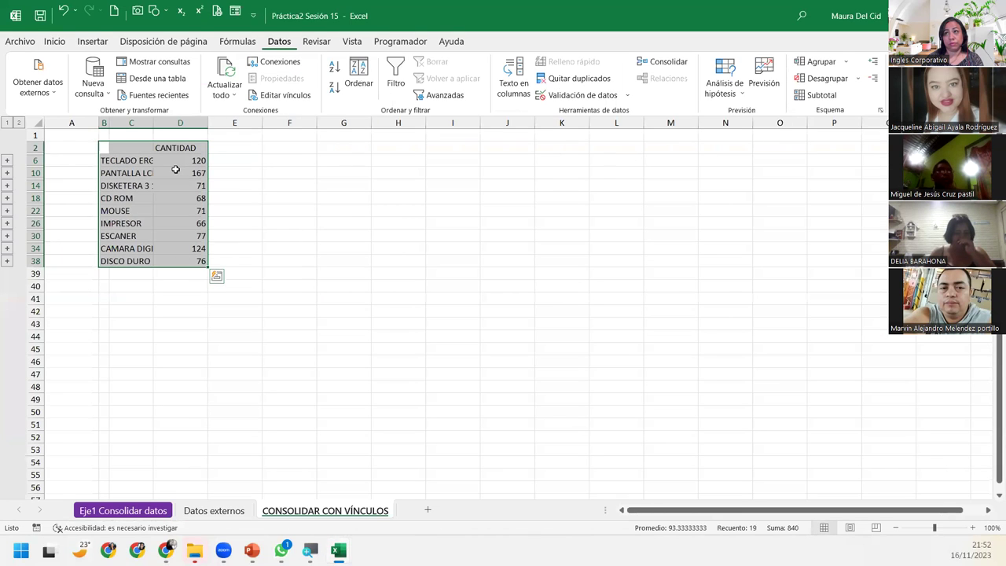
click(104, 161)
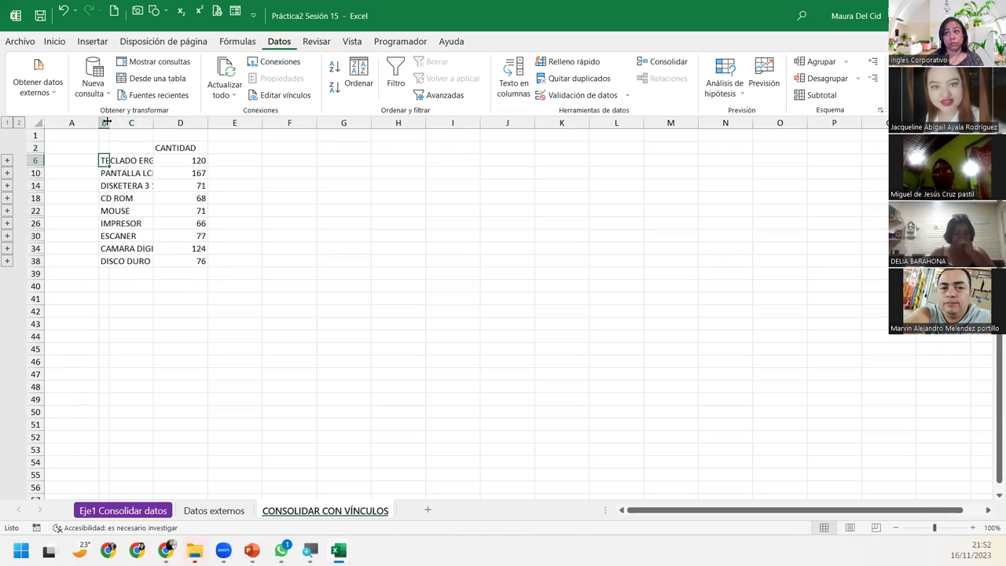
double_click(108, 122)
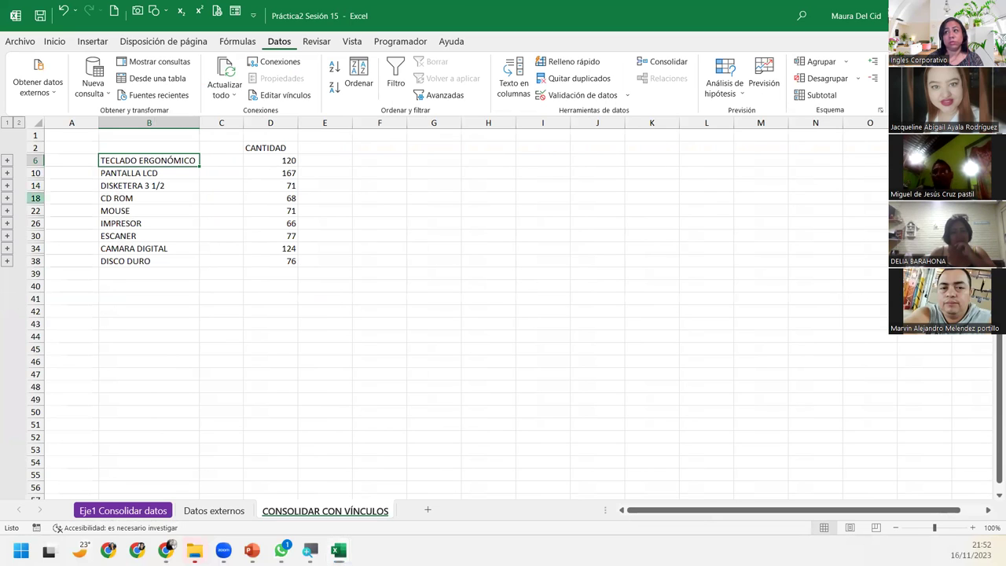
key(alt+Tab)
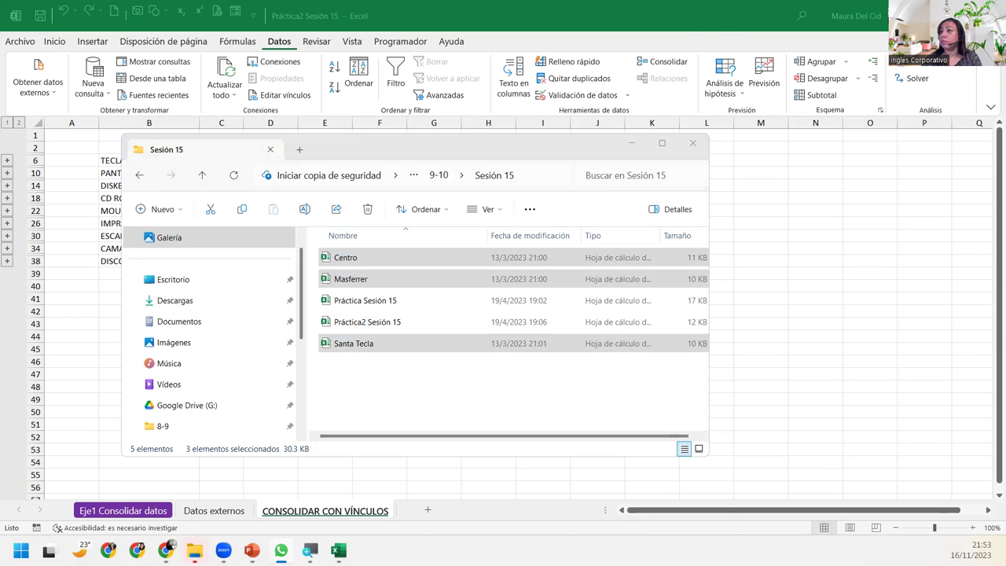
- Review the Práctica2, Práctica, Masferrer, Santa Tecla and Centro workbooks shared in the maximized WhatsApp class chat, then return to Excel
key(alt+Tab)
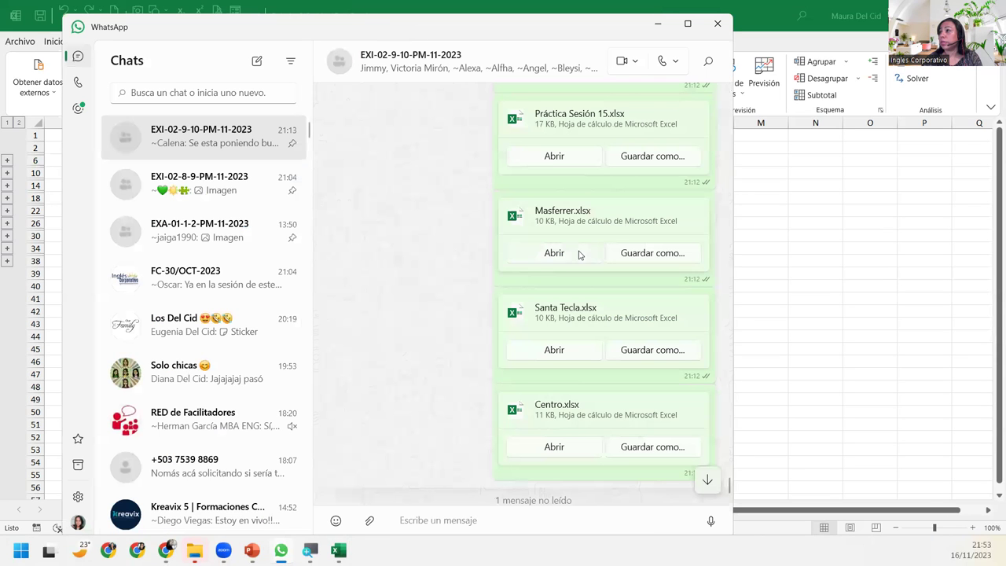
scroll(553, 95, up, 2)
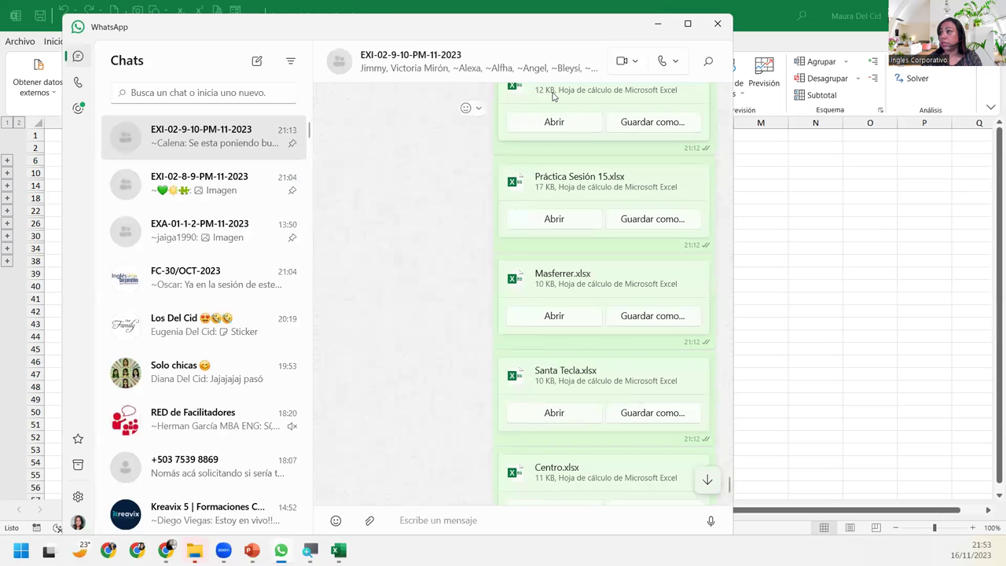
key(alt+Tab)
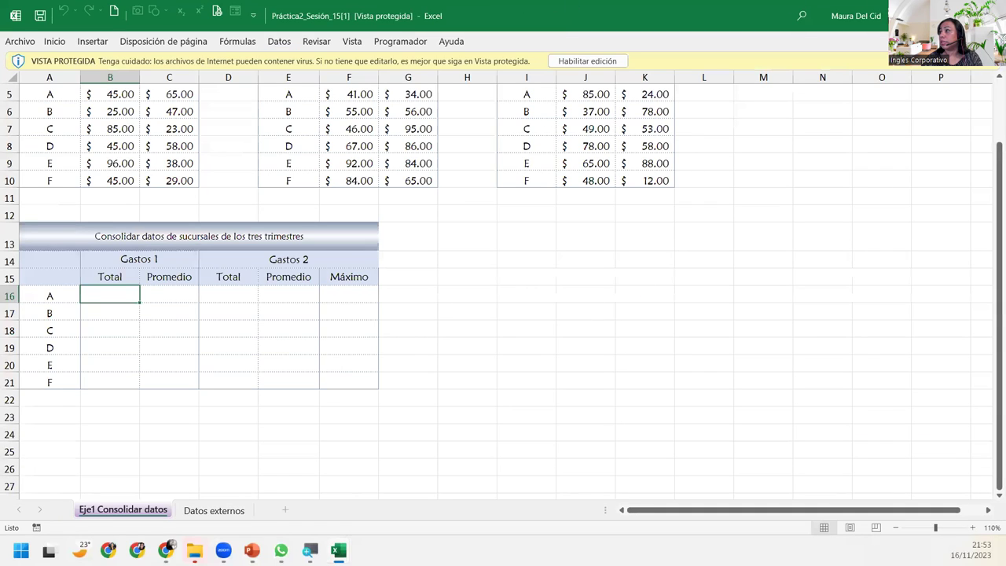
key(alt+Tab)
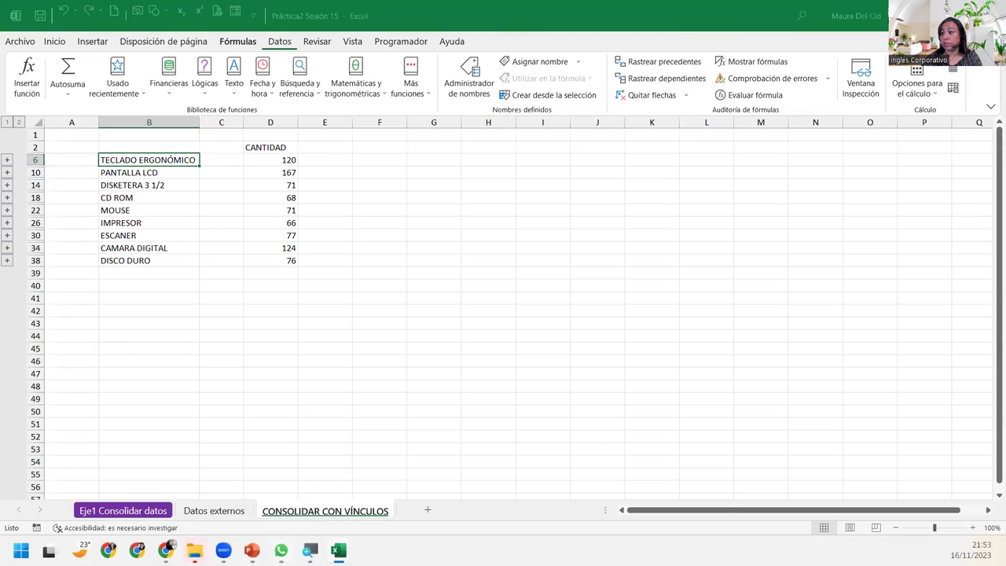
click(280, 550)
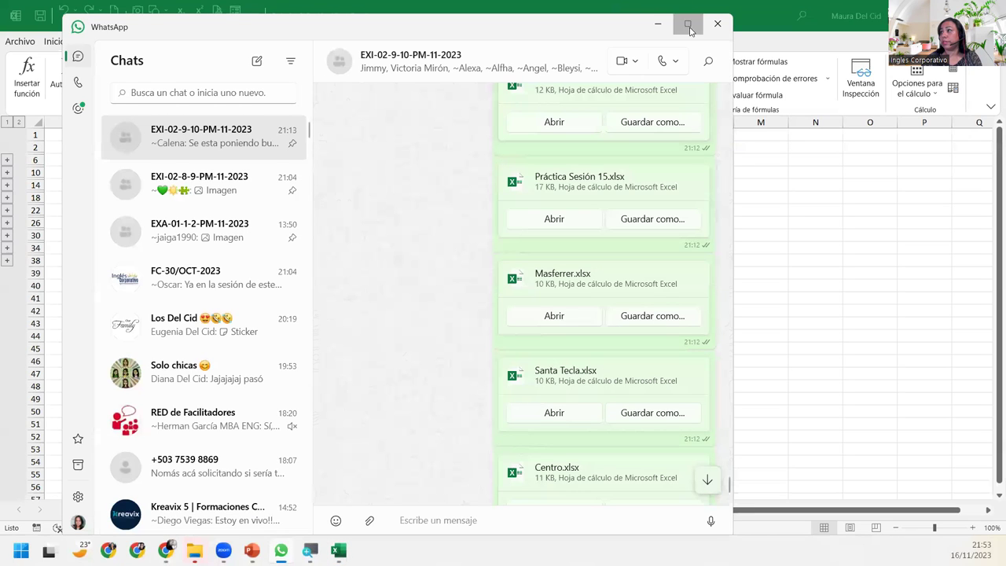
click(688, 23)
scroll(675, 298, up, 2)
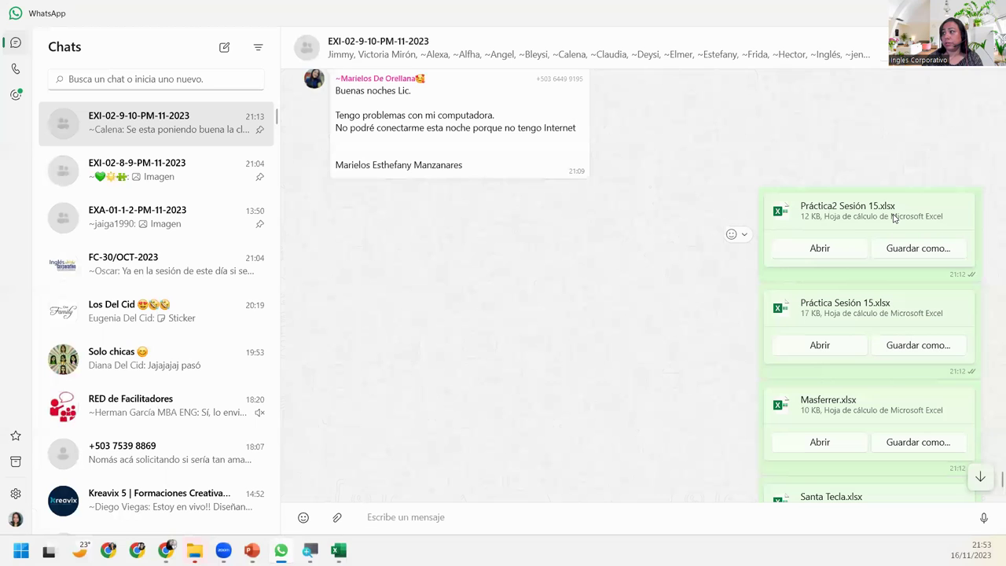
scroll(854, 311, down, 2)
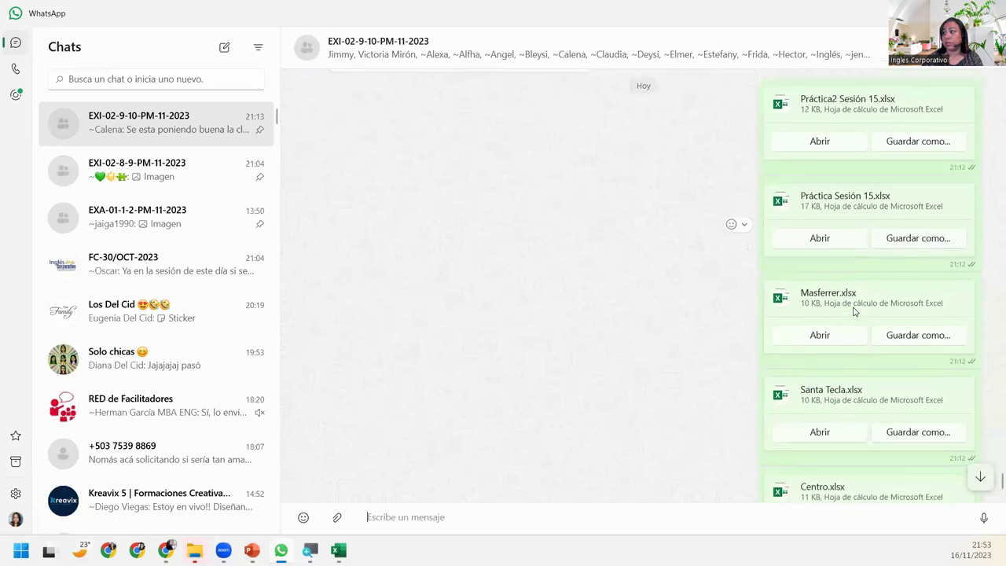
scroll(850, 267, down, 2)
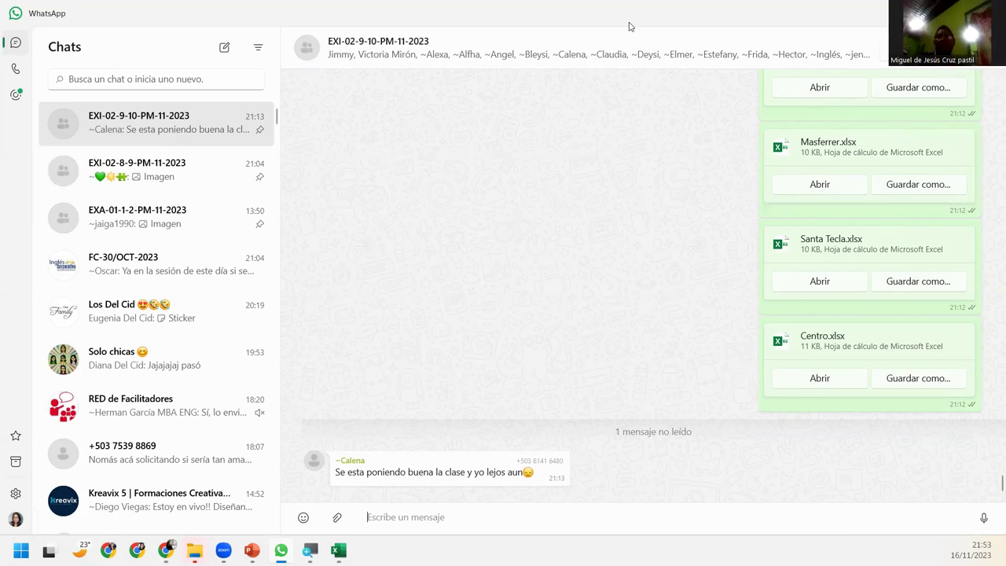
key(alt+Tab)
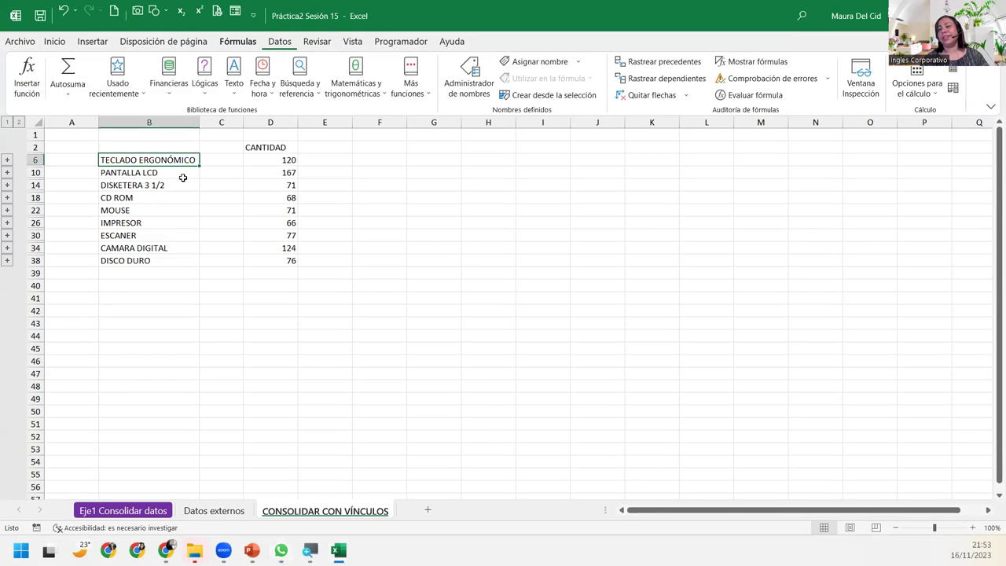
- Undo the column B widening, autofit column B to the product names, and inspect the product total cells
click(61, 11)
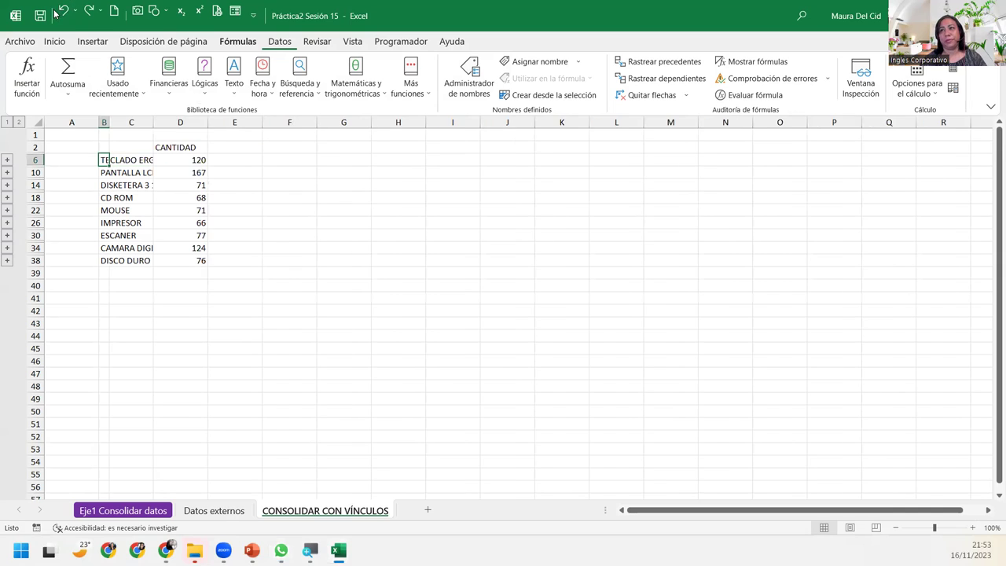
click(122, 200)
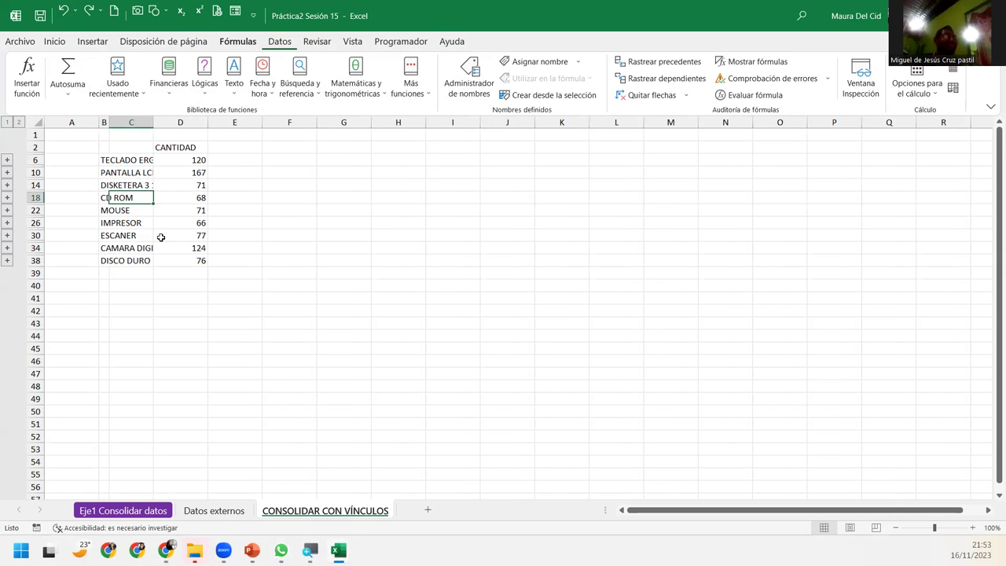
click(121, 122)
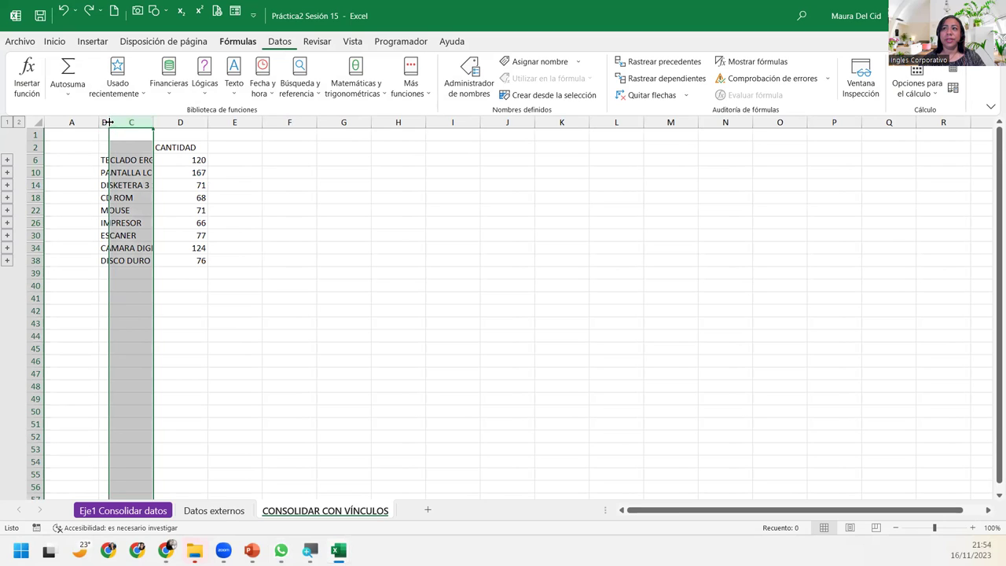
double_click(109, 122)
click(145, 161)
click(145, 171)
click(144, 185)
click(141, 222)
click(141, 249)
- Expand the PANTALLA LCD branch breakdown, autofit column C to the branch names, and inspect C7:D9
click(225, 127)
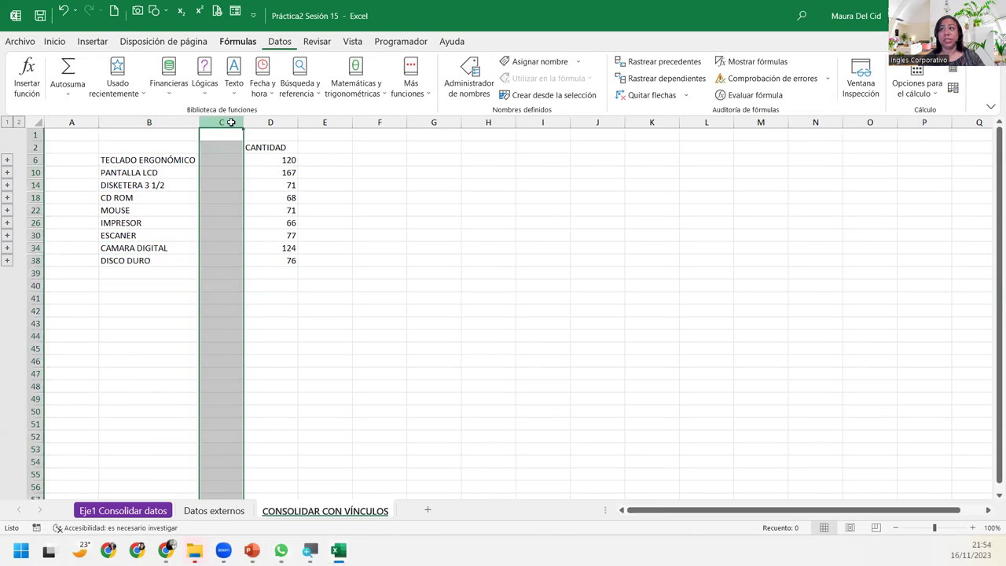
click(137, 169)
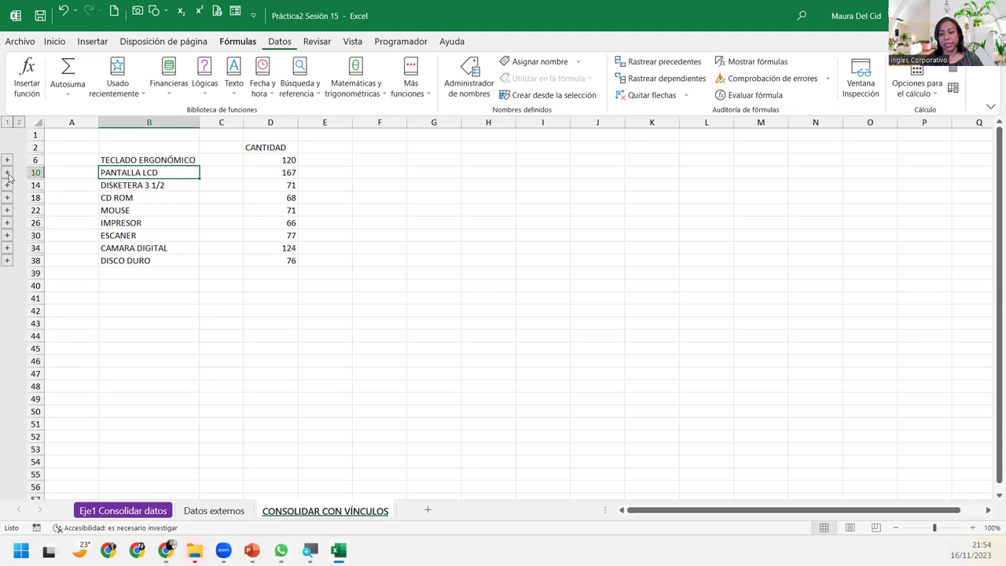
click(7, 172)
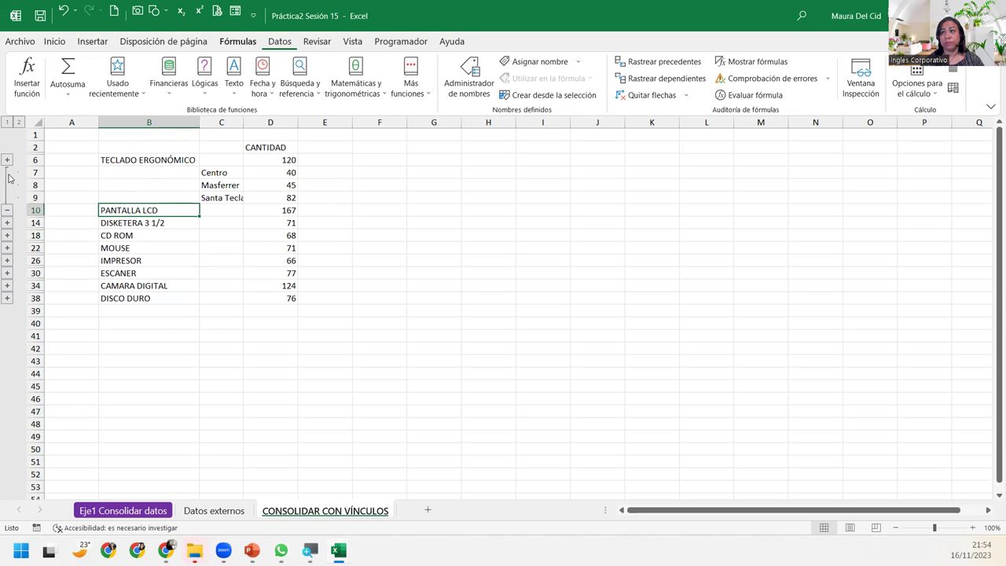
double_click(243, 123)
click(239, 170)
click(233, 184)
click(233, 197)
click(265, 173)
click(268, 183)
click(267, 198)
- Compare outline levels 1 and 2, leaving only product totals shown, with TECLADO ERGONÓMICO 120 selected
click(7, 122)
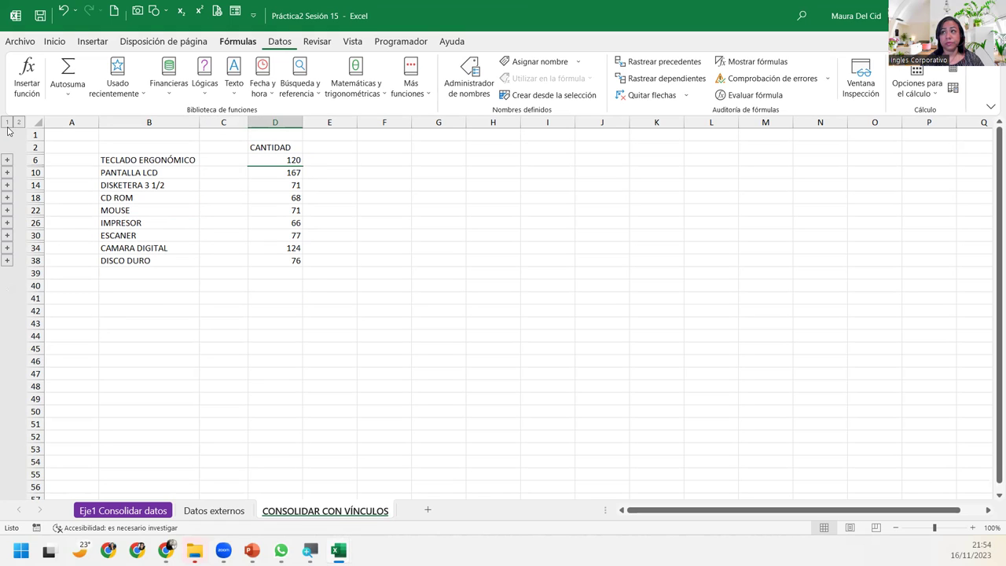
click(19, 123)
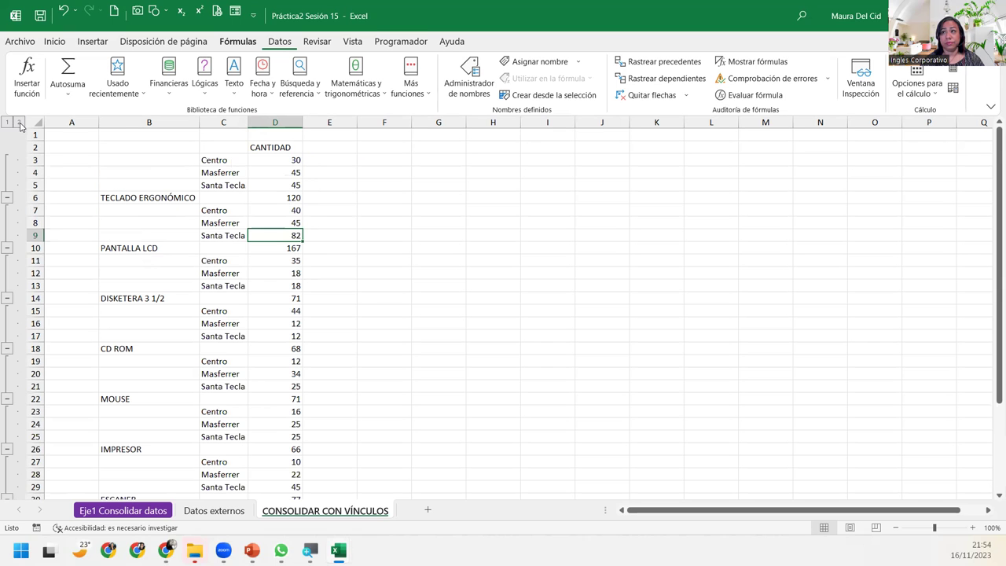
scroll(217, 318, down, 5)
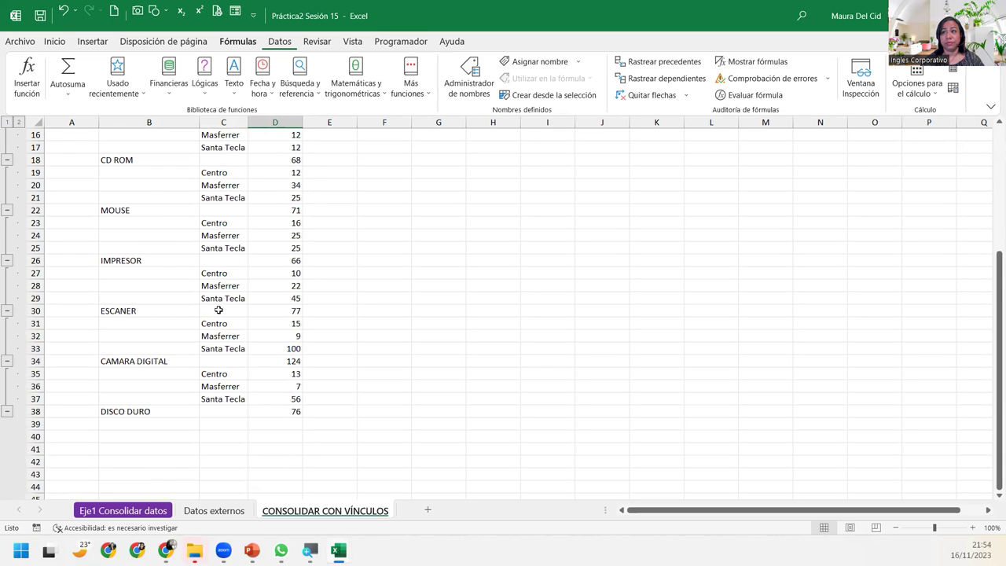
scroll(216, 319, up, 2)
scroll(216, 311, up, 3)
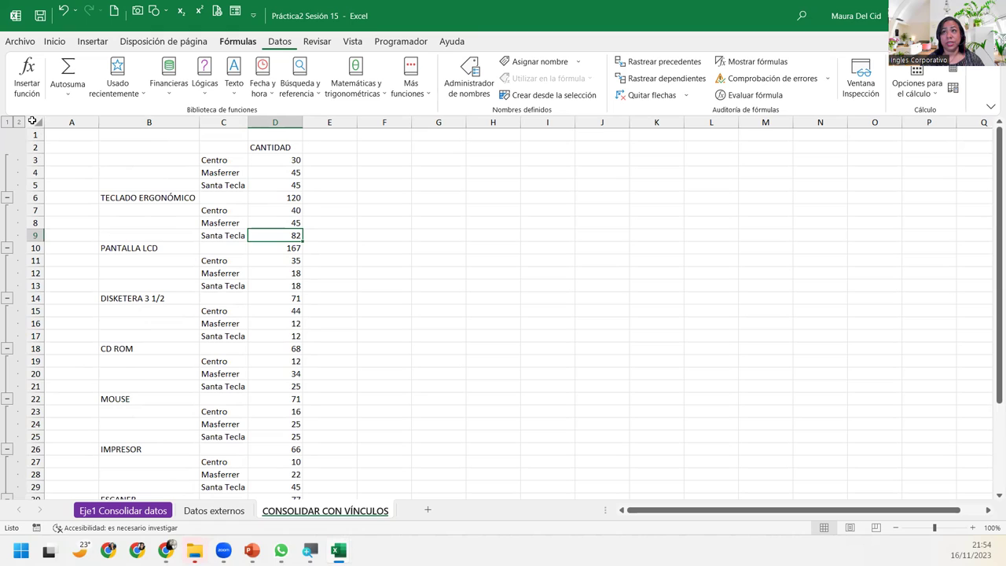
click(7, 123)
click(280, 182)
click(273, 164)
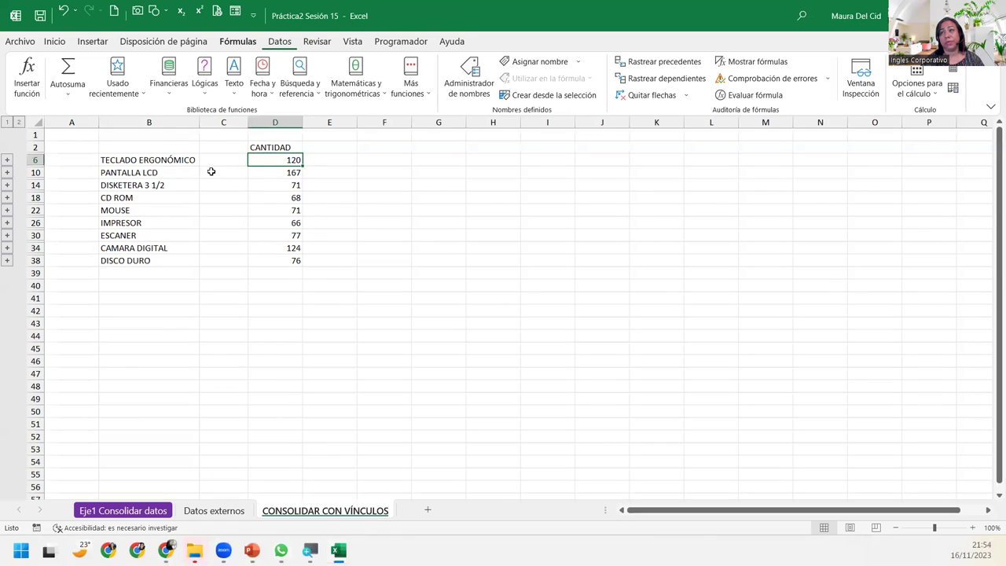
- Hide column C, then undo it so column C stays visible
right_click(224, 122)
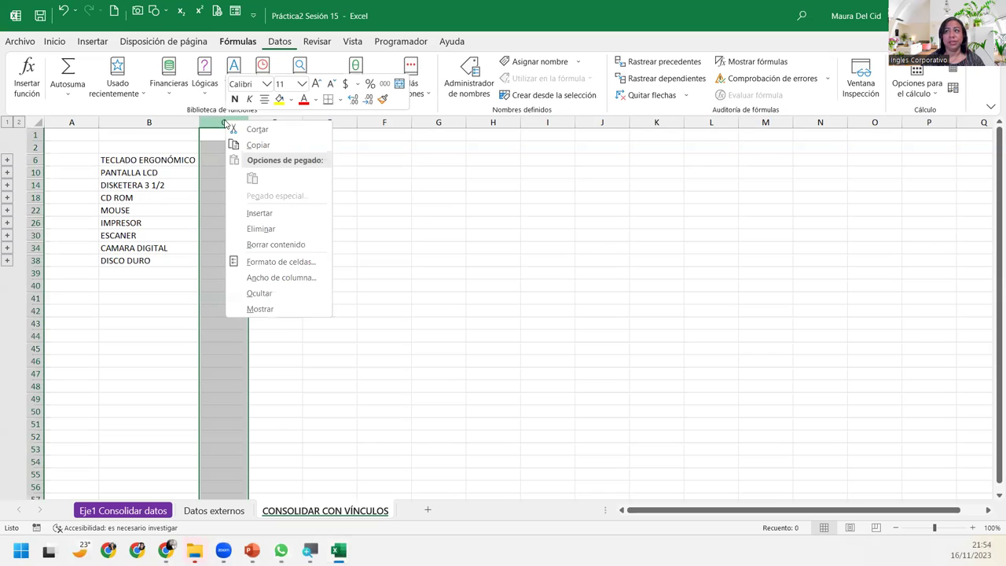
click(278, 292)
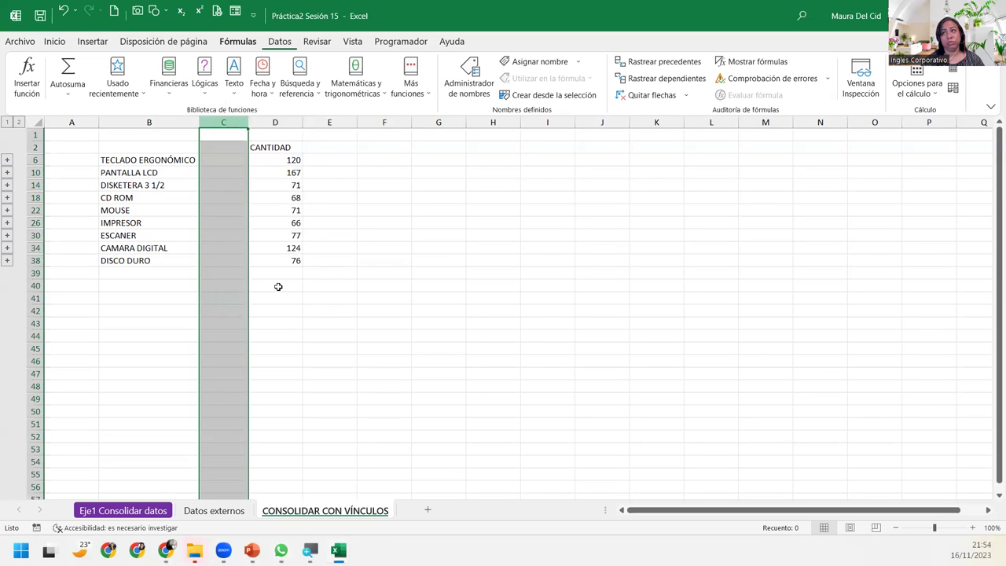
click(229, 160)
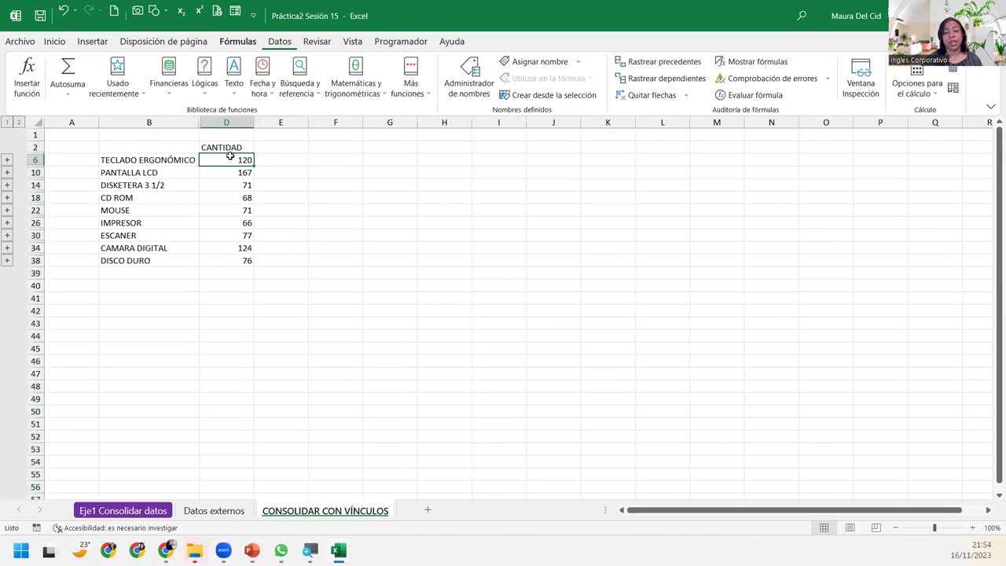
click(63, 11)
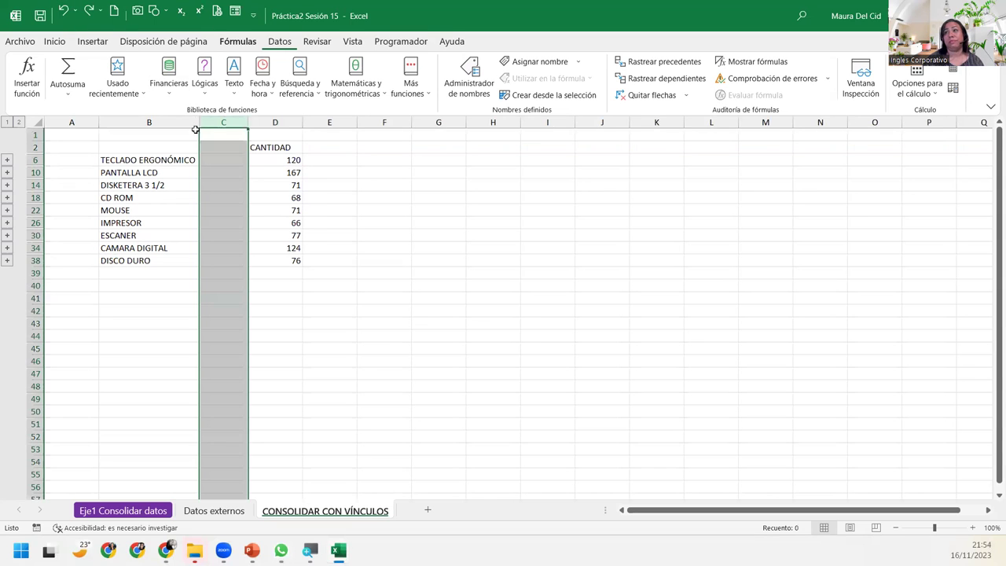
- Expand the MOUSE group to show its Centro 12, Masferrer 34 and Santa Tecla 25 quantities
click(8, 159)
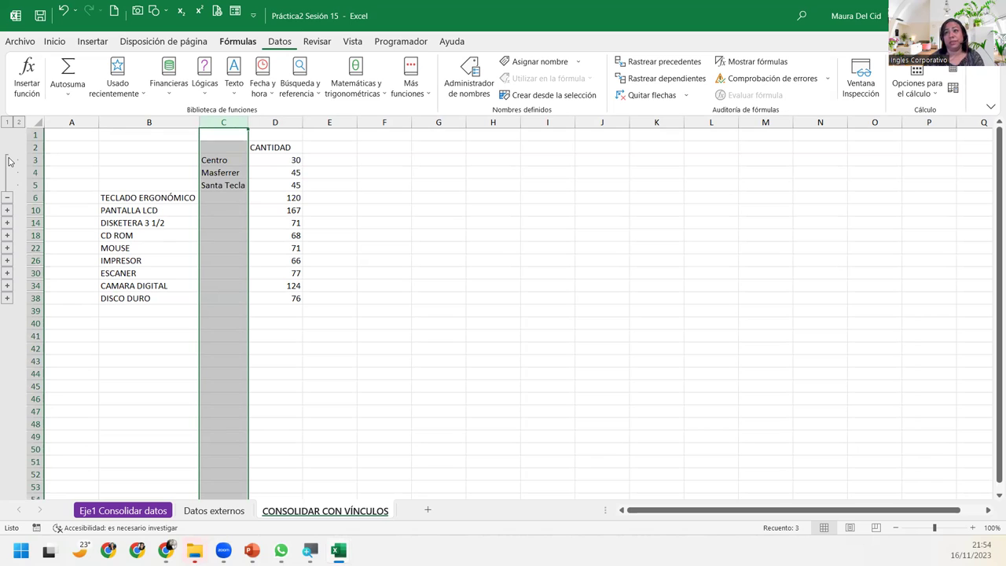
click(7, 197)
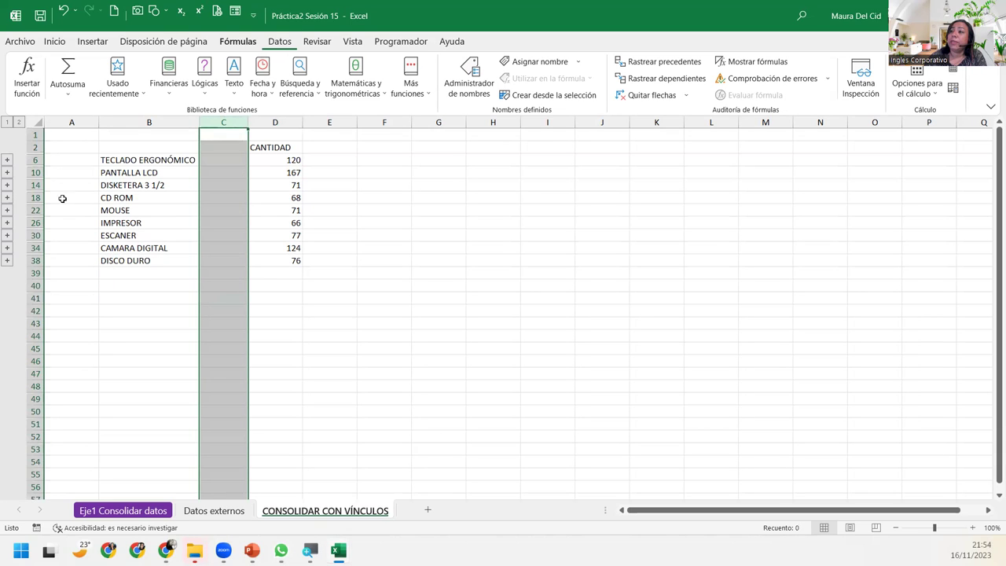
click(225, 195)
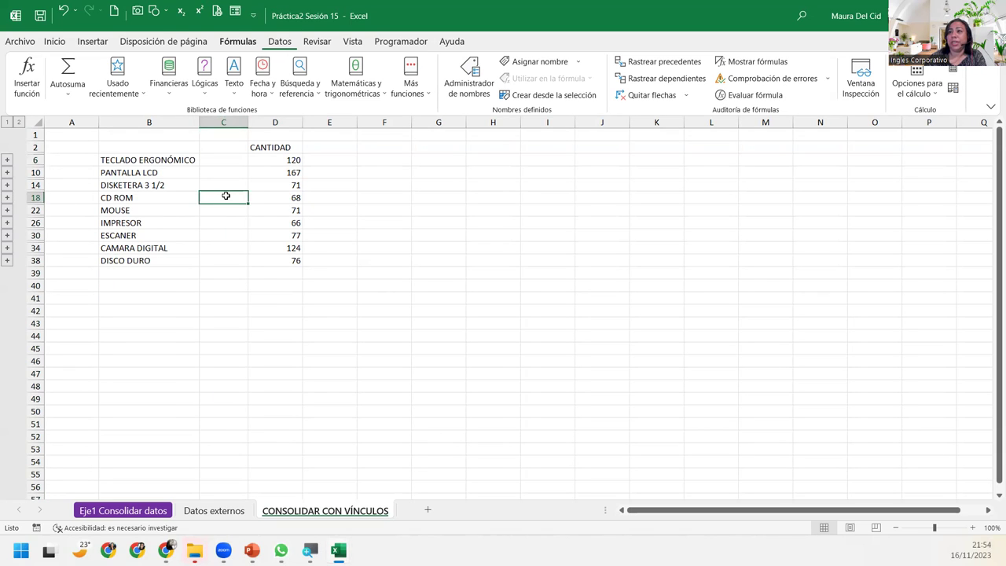
click(7, 209)
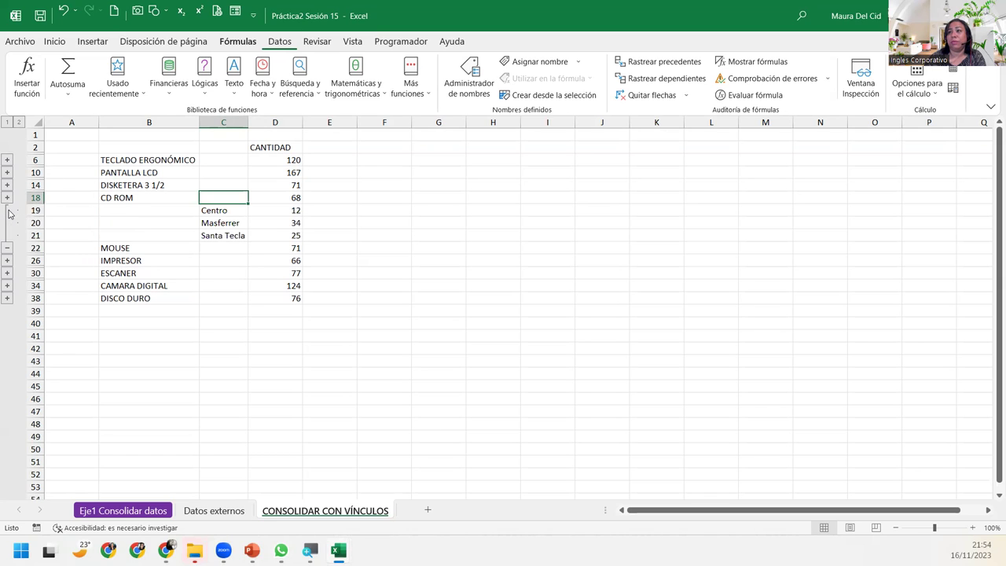
click(214, 213)
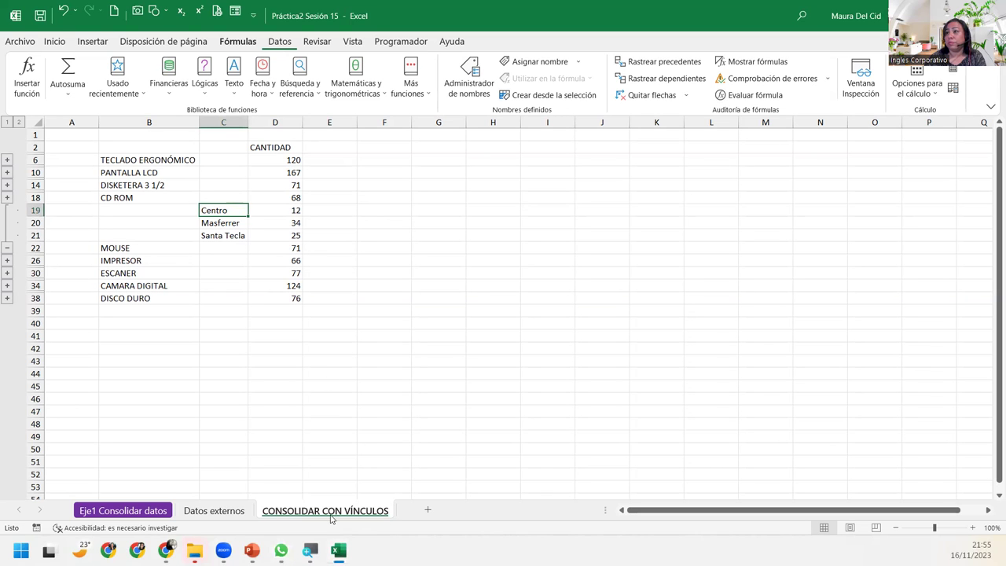
- In the Centro workbook, change MOUSE's quantity in C8 from 12 to 30, then return to Práctica2 Sesión 15
mouse_move(340, 550)
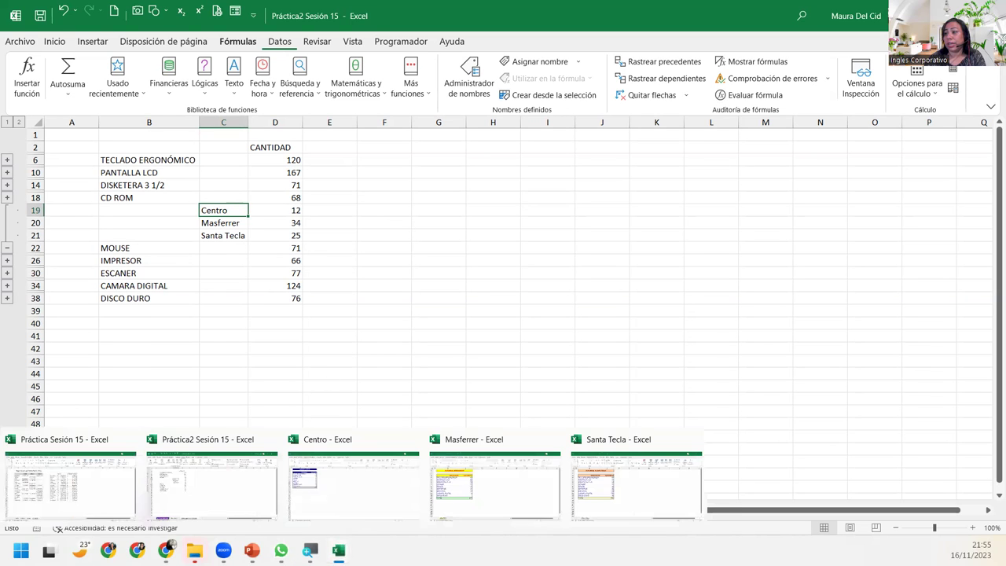
click(342, 480)
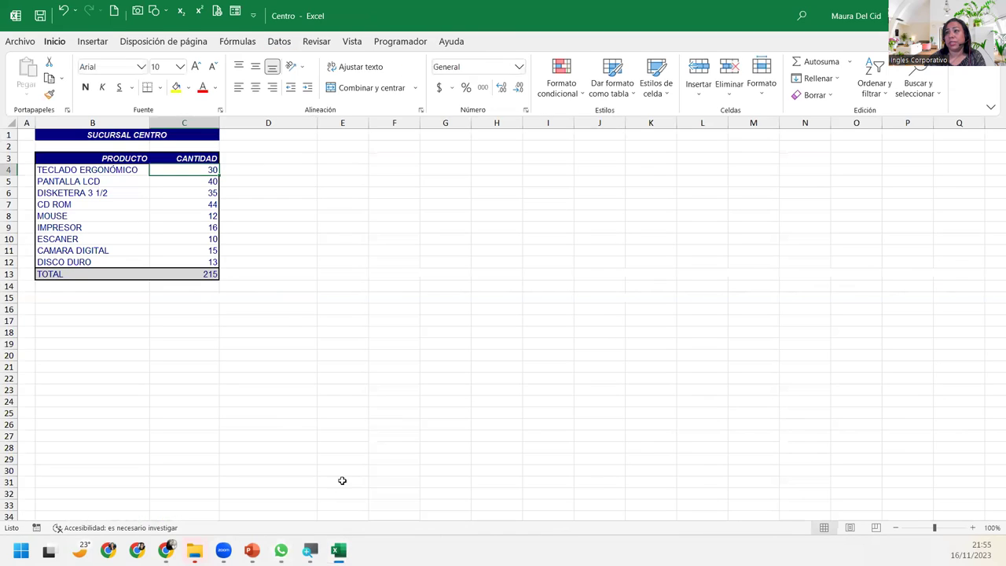
click(191, 217)
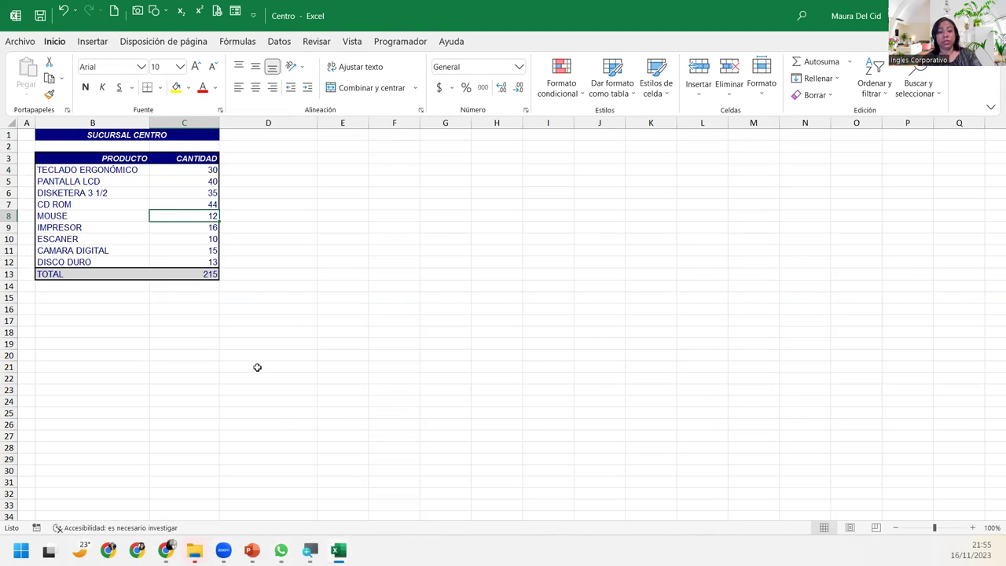
text(30)
key(Return)
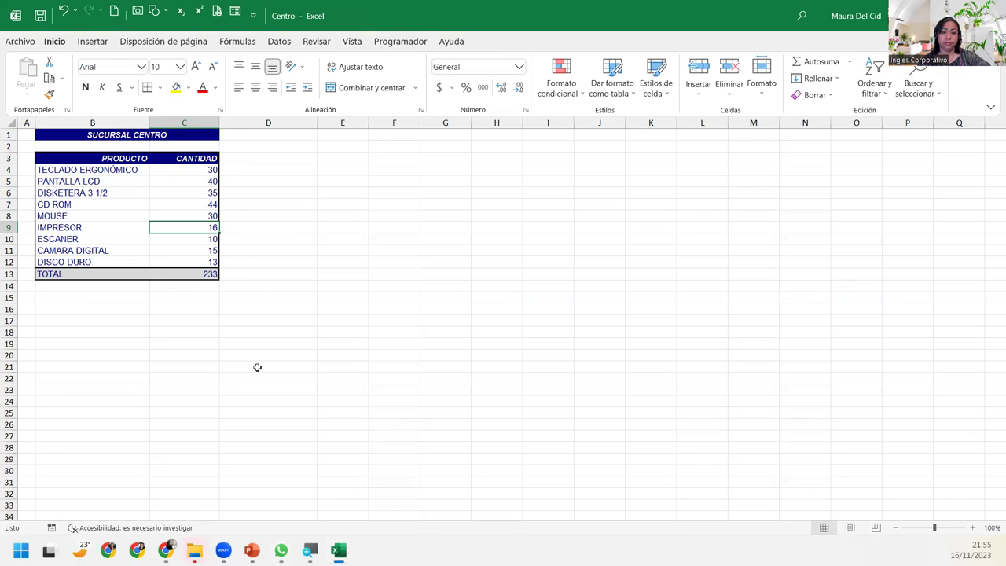
click(206, 216)
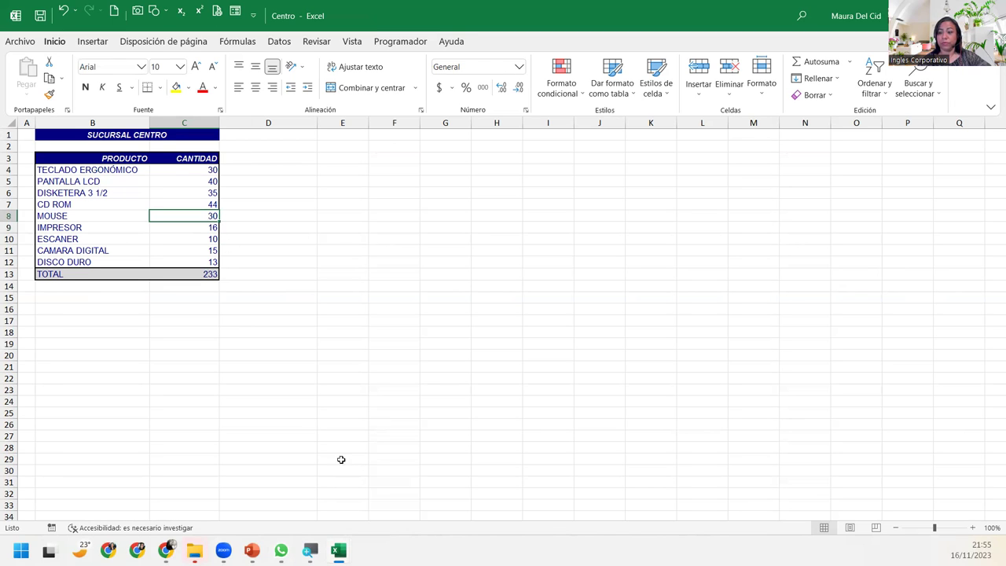
mouse_move(338, 551)
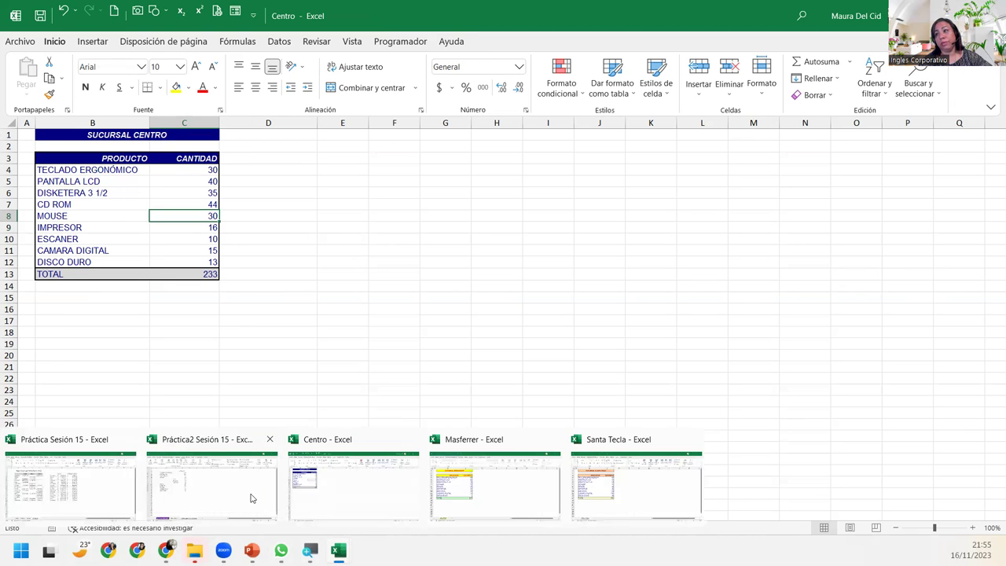
click(253, 499)
- Verify the linked Centro quantity in D19 now reads 30 and MOUSE totals 89, then collapse MOUSE's details
click(295, 214)
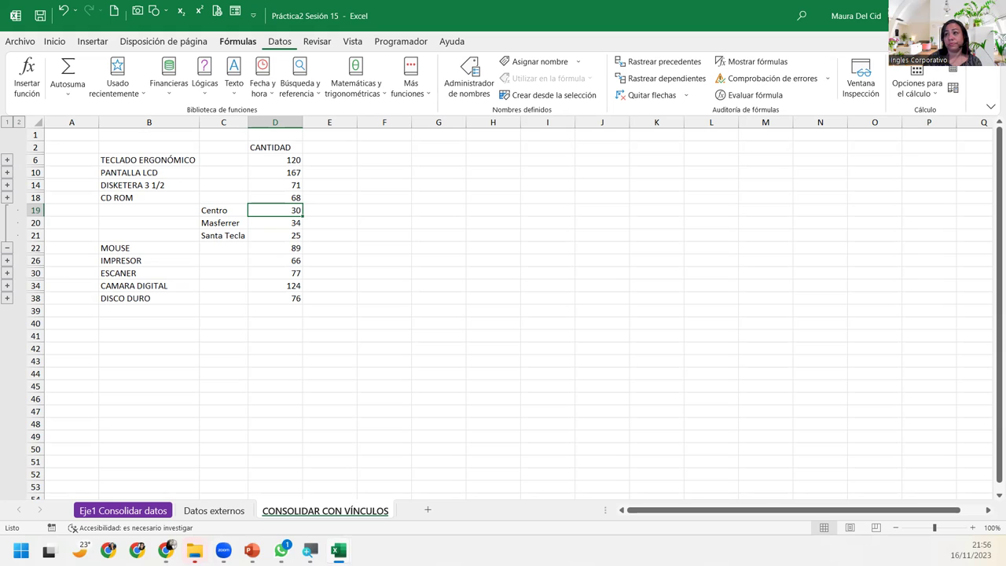
click(7, 252)
click(281, 195)
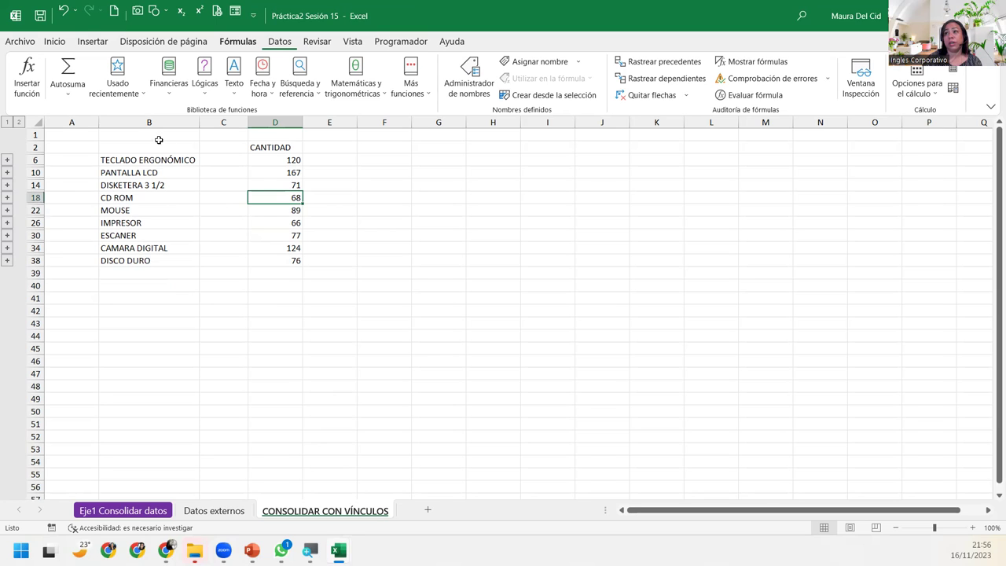
- Hide column C and select the consolidated range B2:D38
right_click(221, 126)
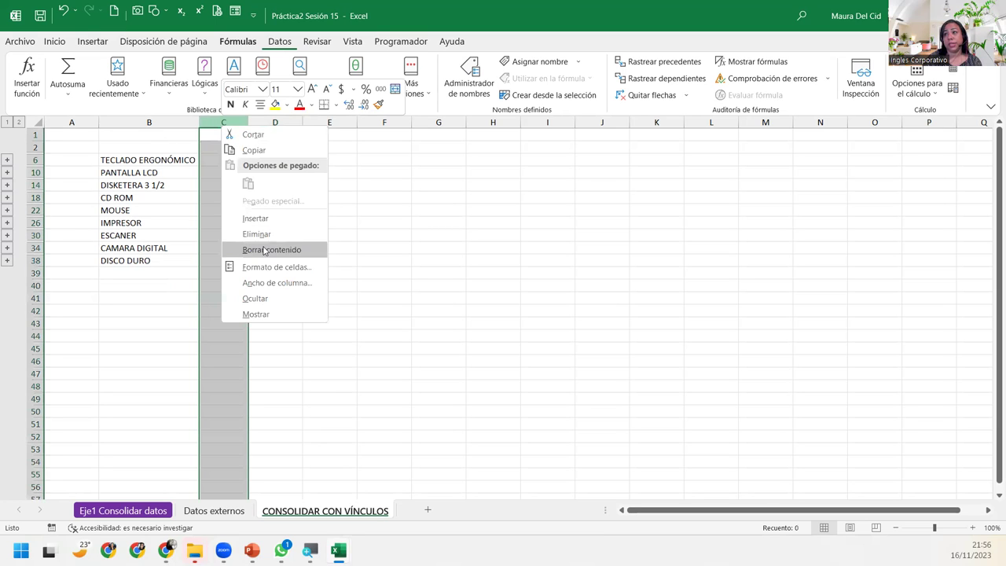
click(272, 302)
drag(163, 146, 232, 257)
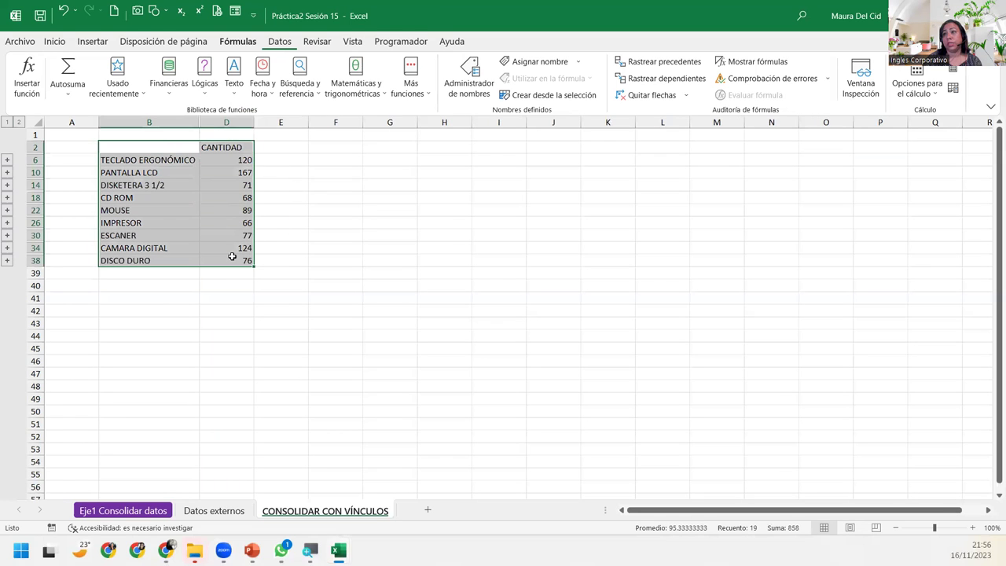
- Format B2:D38 as a green table with headers, no banded rows, and a Total row of 858
click(58, 44)
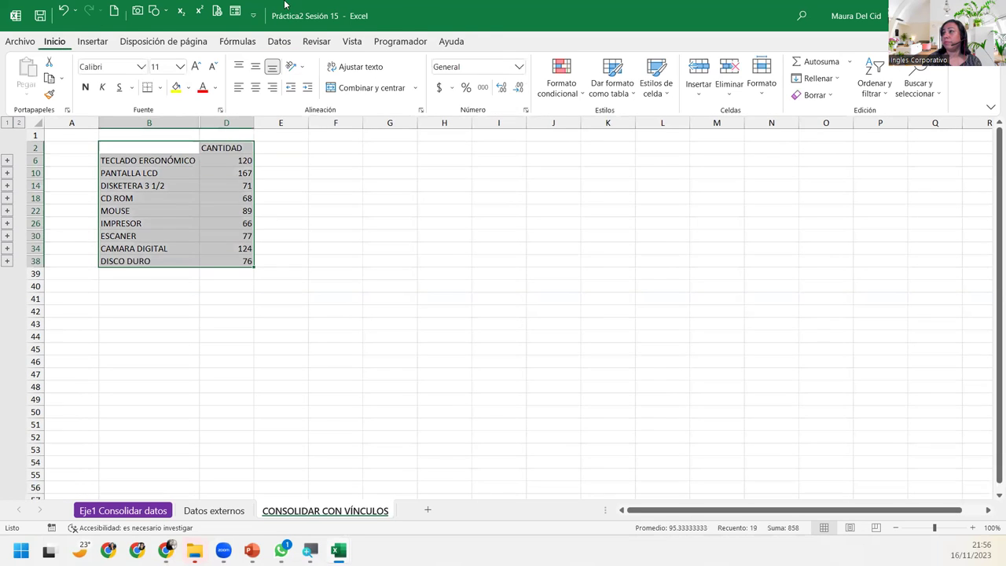
click(611, 76)
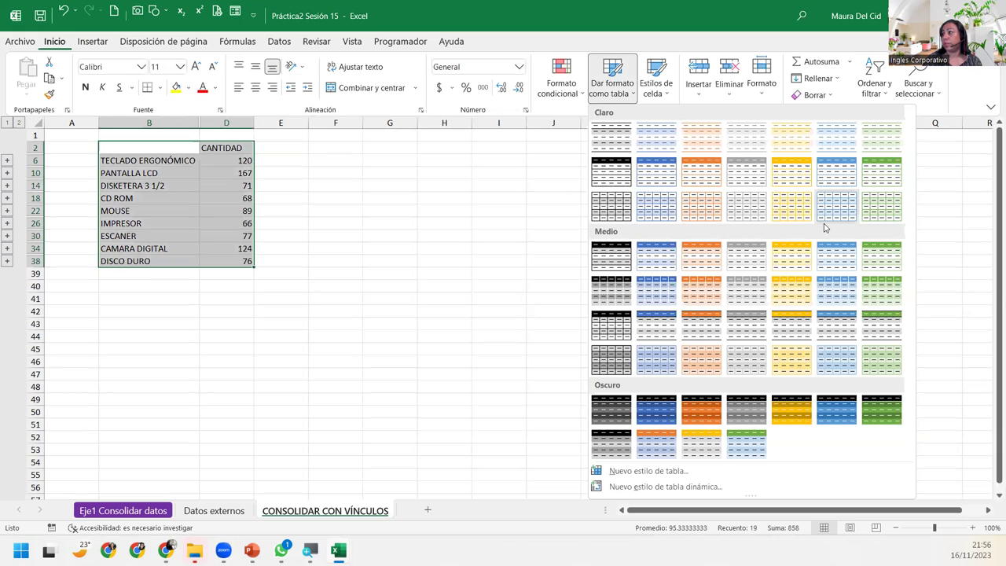
click(890, 179)
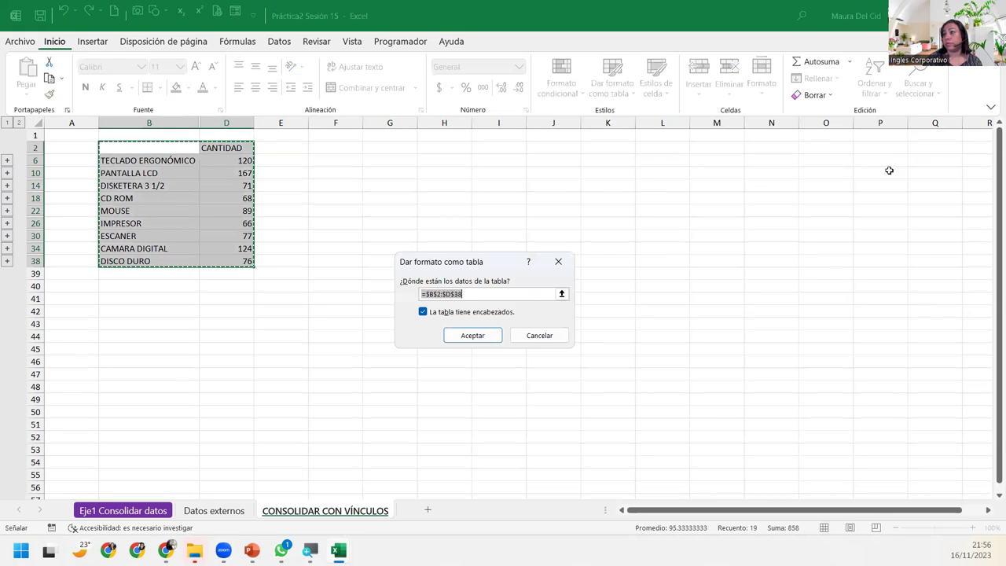
click(472, 336)
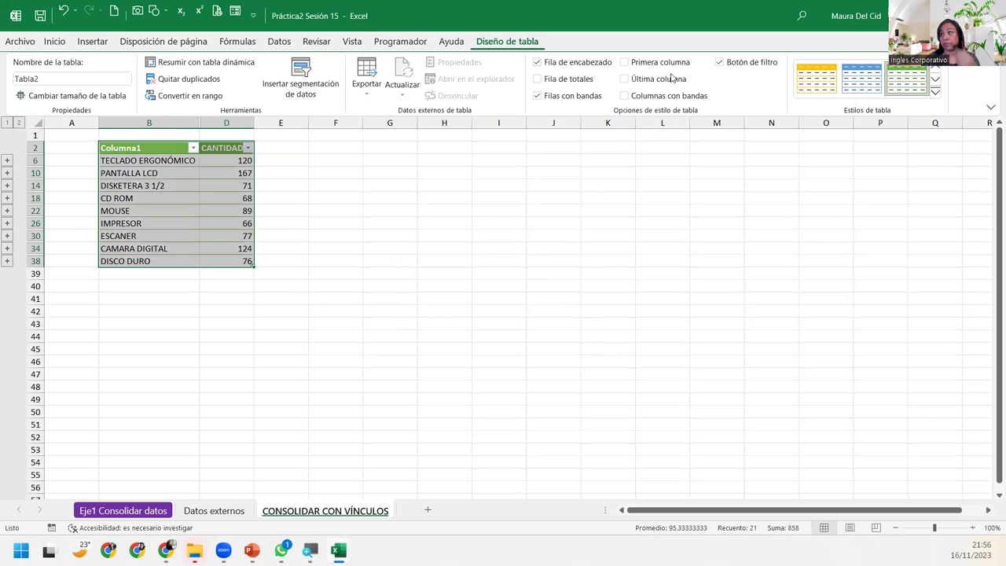
click(538, 96)
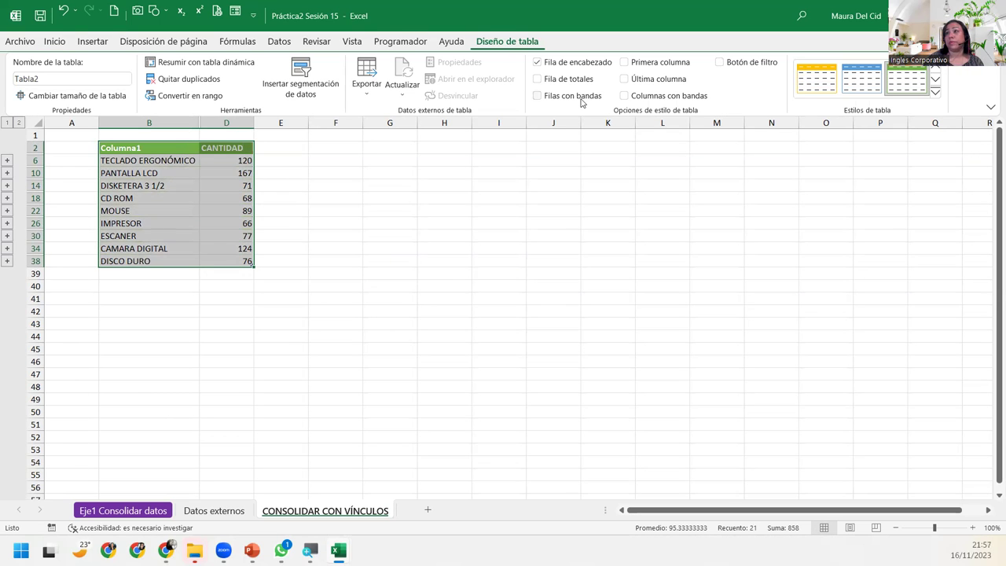
click(537, 79)
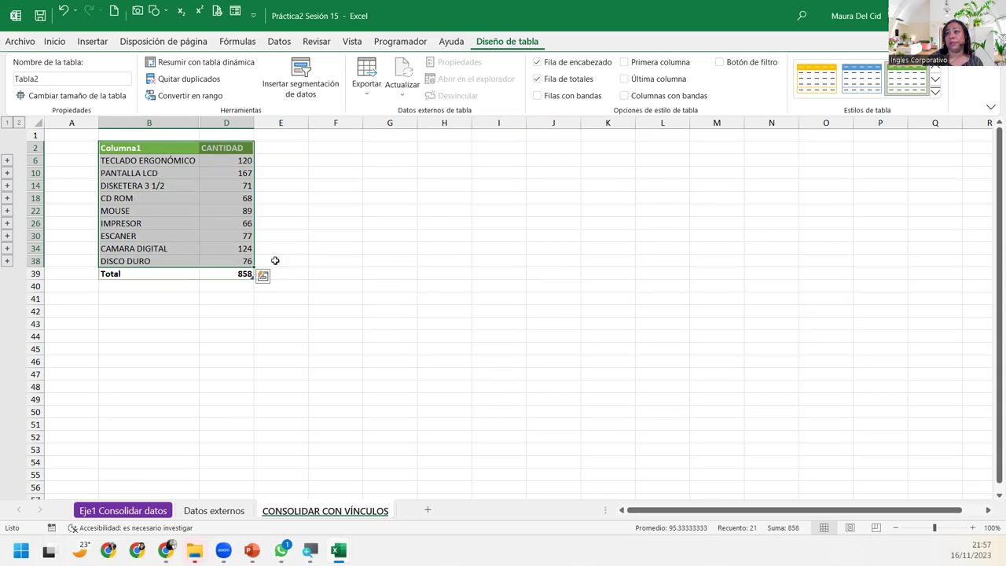
click(228, 274)
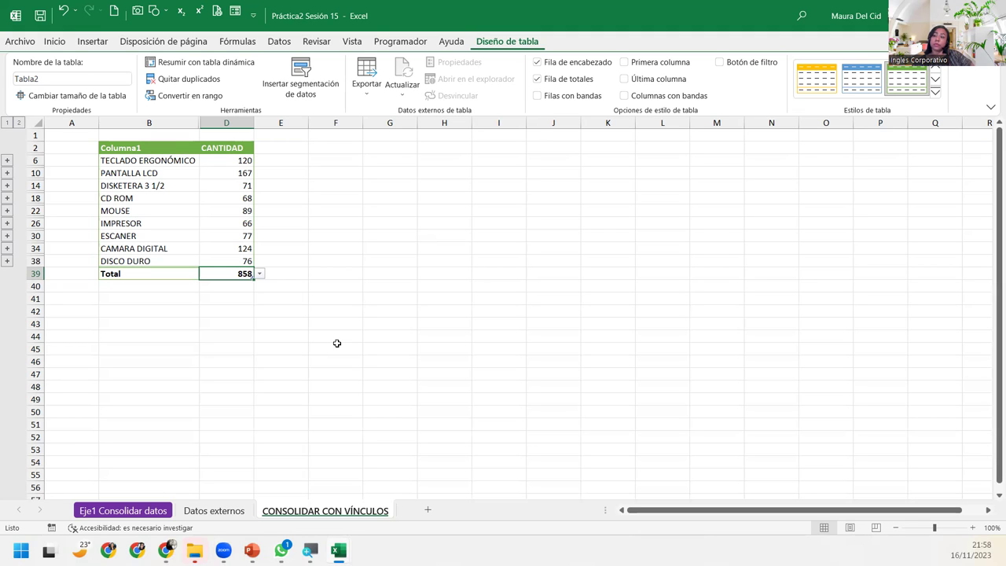
click(204, 223)
click(145, 173)
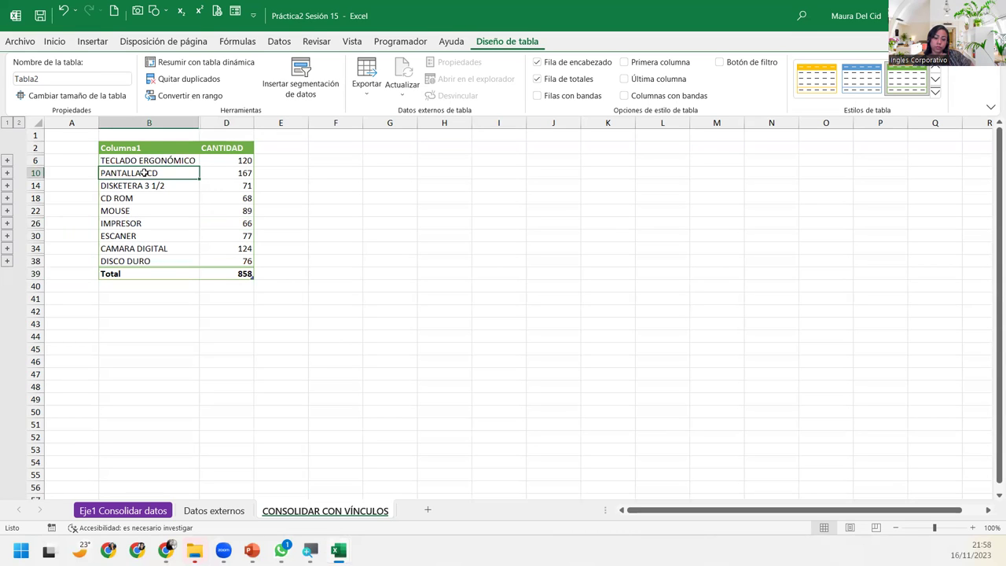